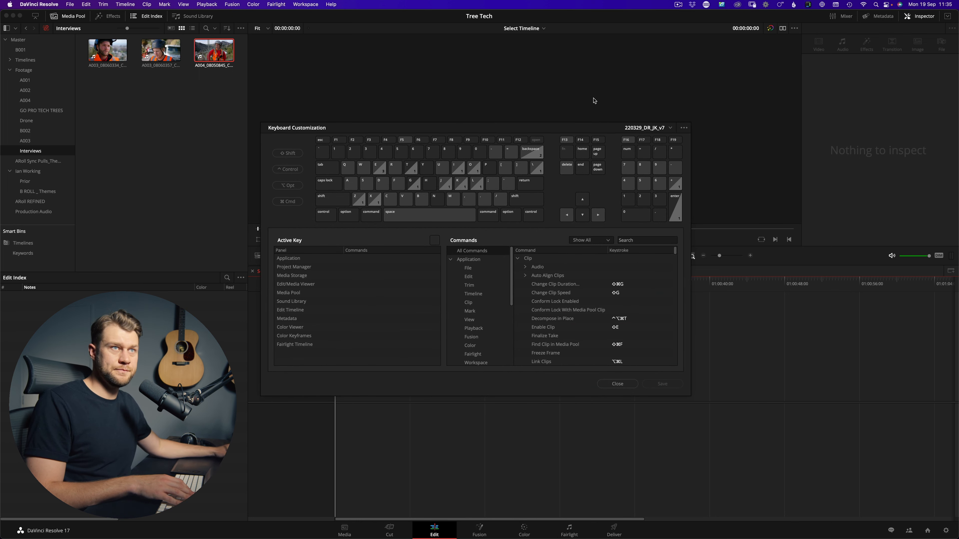
Review the keyboard shortcut presets and the preset import dialog, and leave the keyboard customization without changes.
left_click(671, 128)
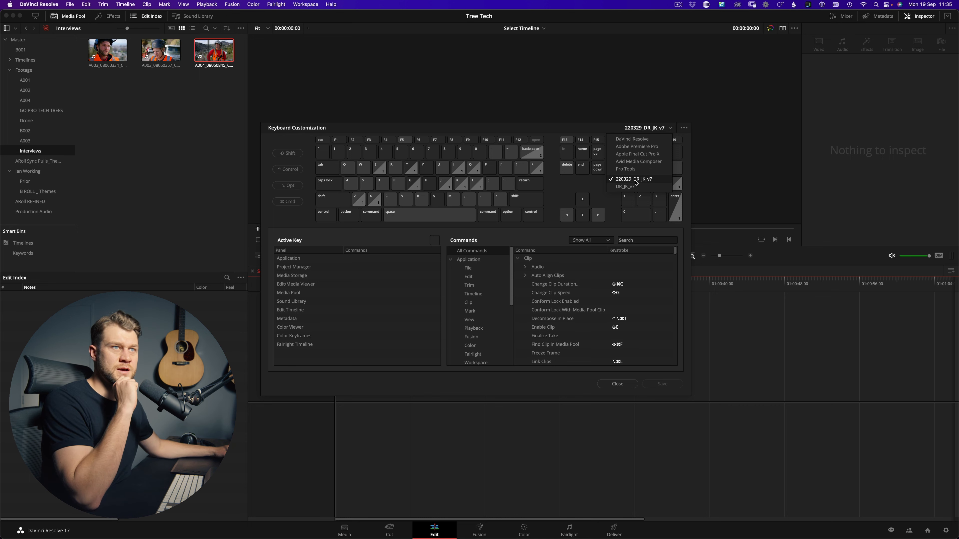
left_click(684, 128)
left_click(686, 130)
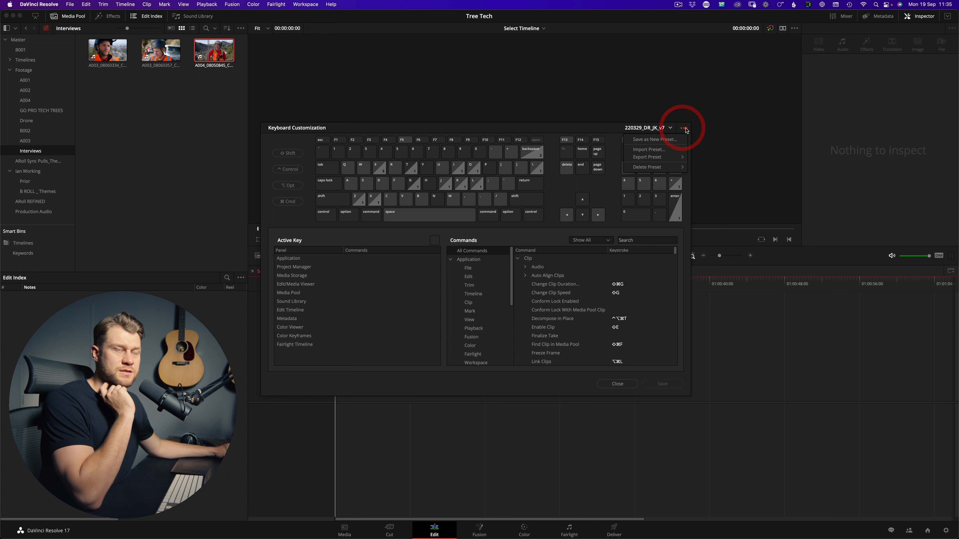
left_click(641, 151)
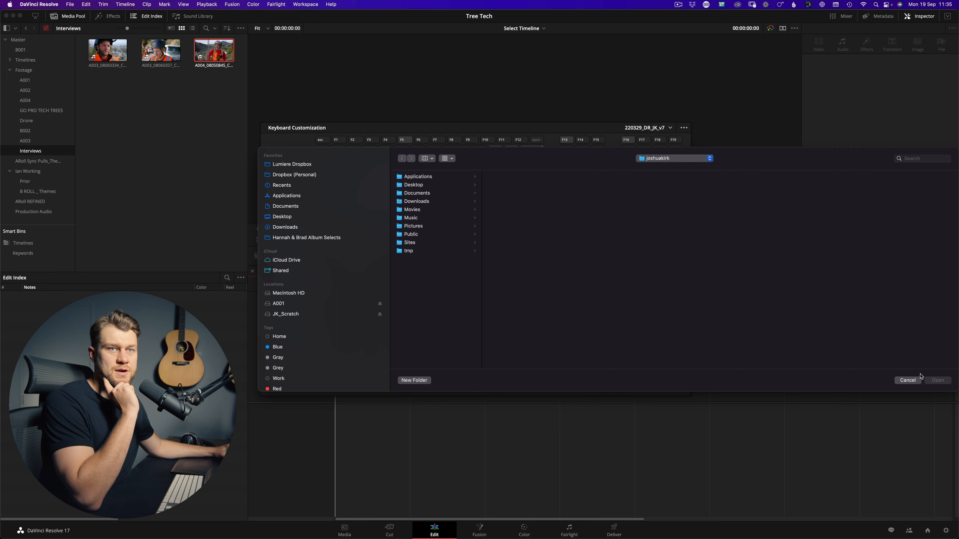
left_click(907, 381)
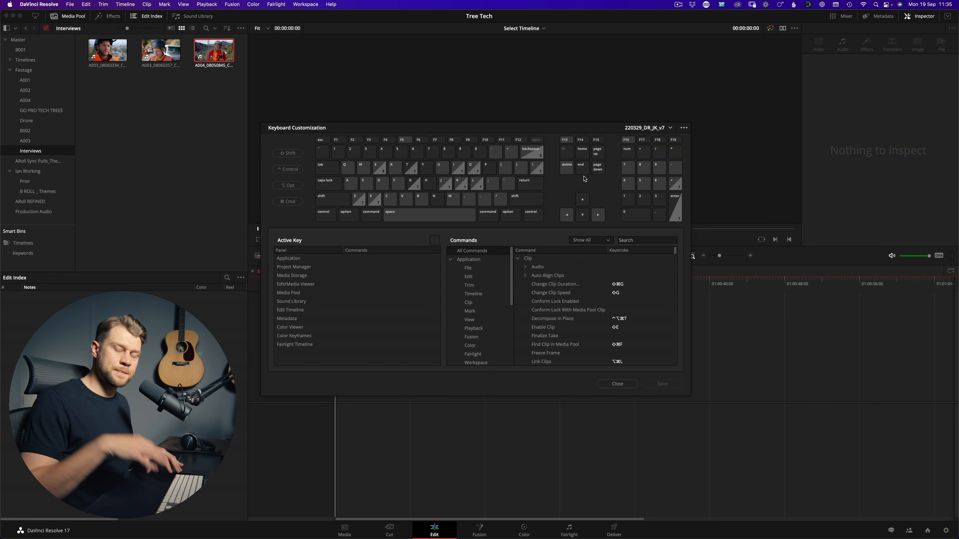
key("Escape")
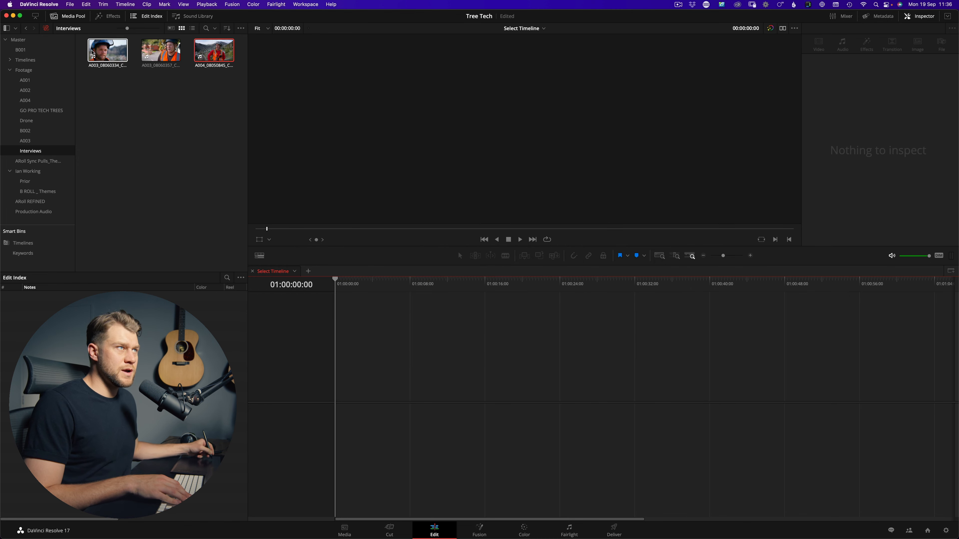
Create a new timeline named "Interivew Stringout" from the interview clip A004_08050845_C002, using the project settings.
left_click(206, 119)
left_click(214, 48)
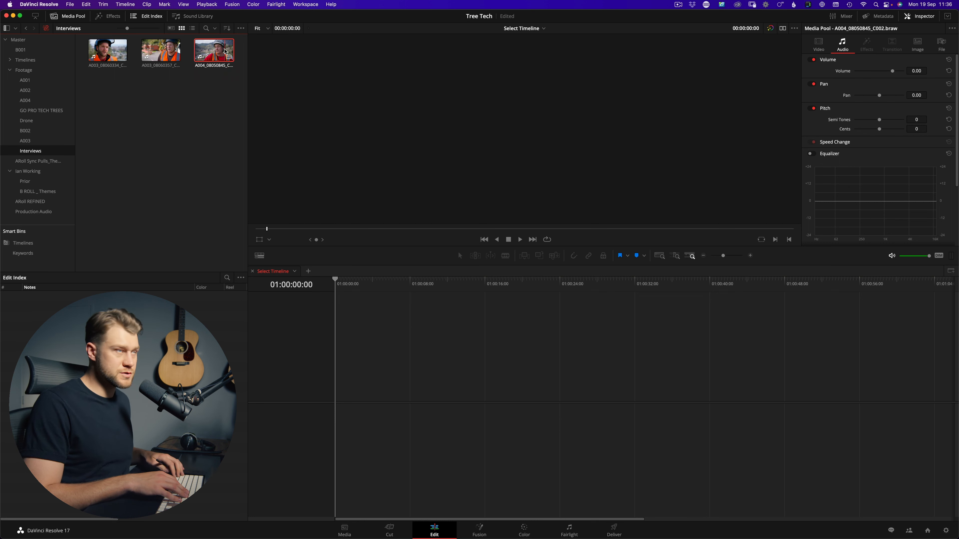
key("shift")
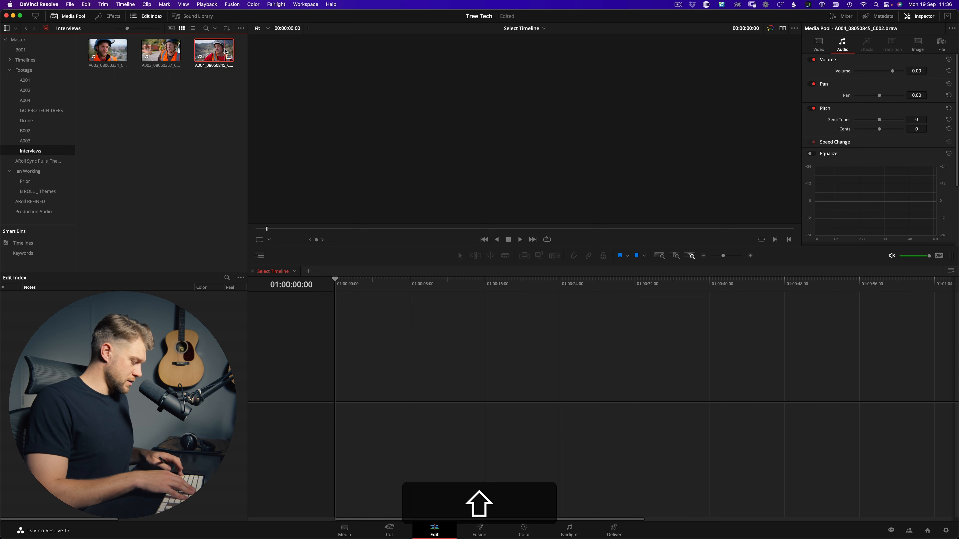
key("alt+shift+super+t")
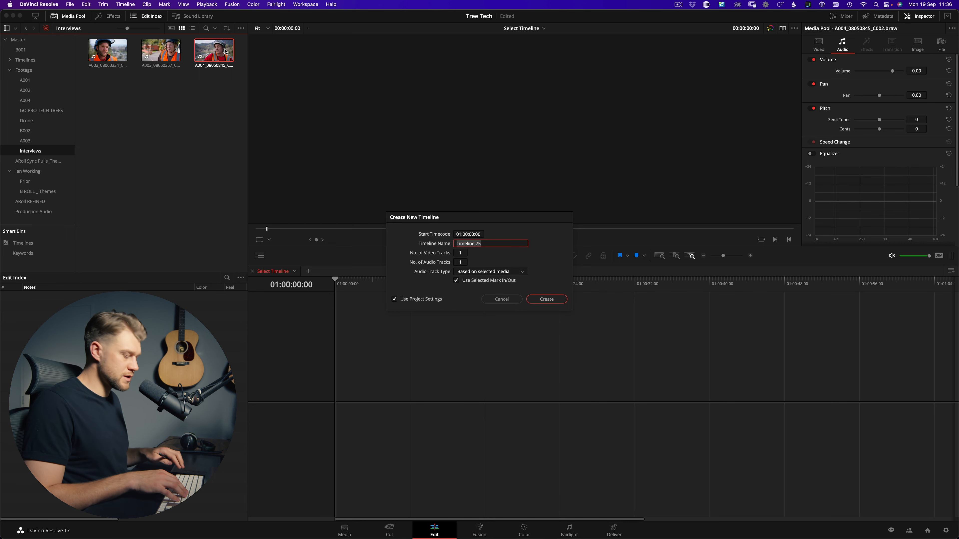
type("Interiv")
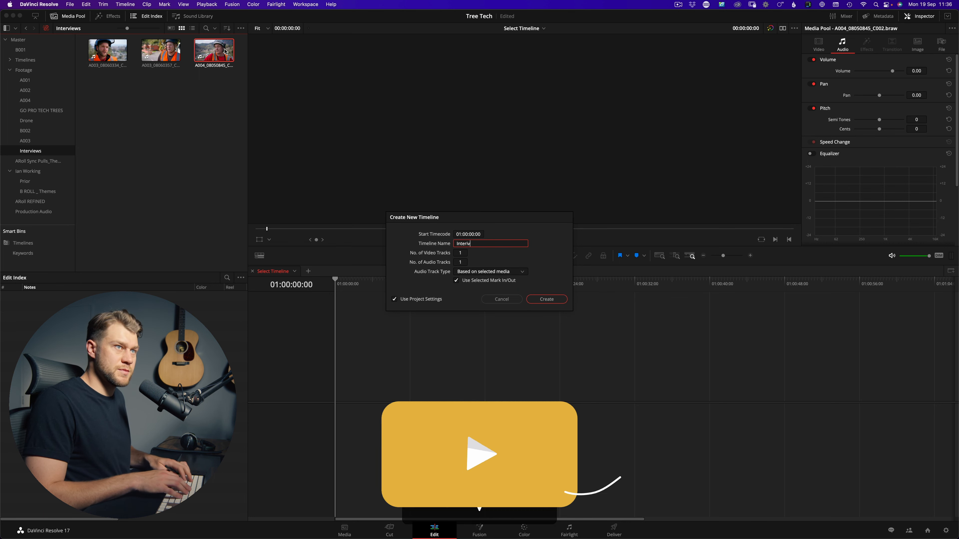
type("ew Stringout")
key("Return")
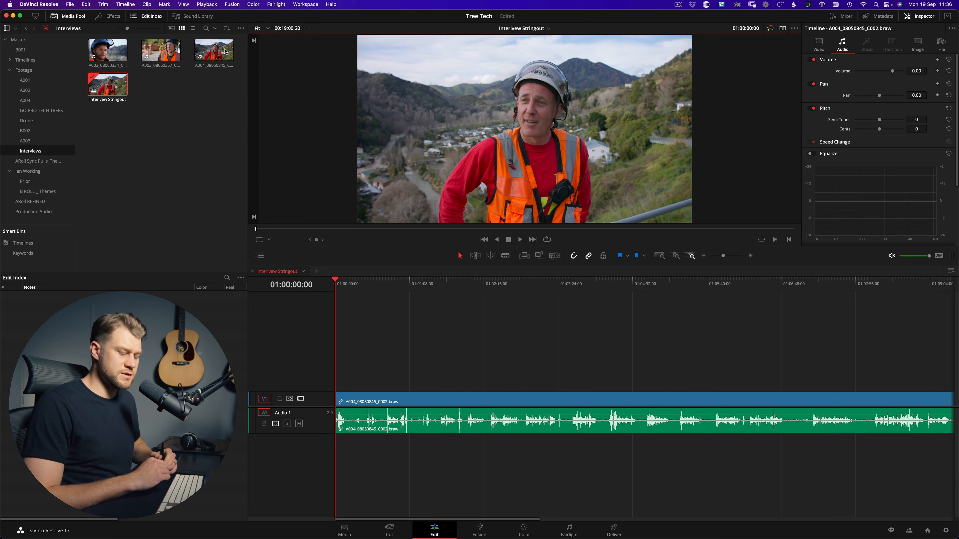
Fit the whole interview clip in the timeline and increase the height of the video and audio tracks.
key("backslash")
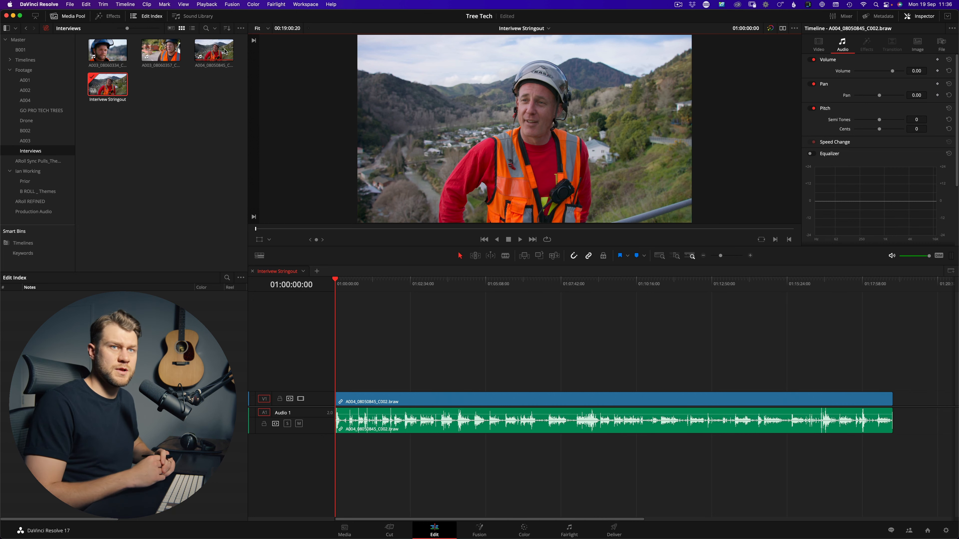
key("equal")
key("equal")
key("equal")
key("equal")
key("equal")
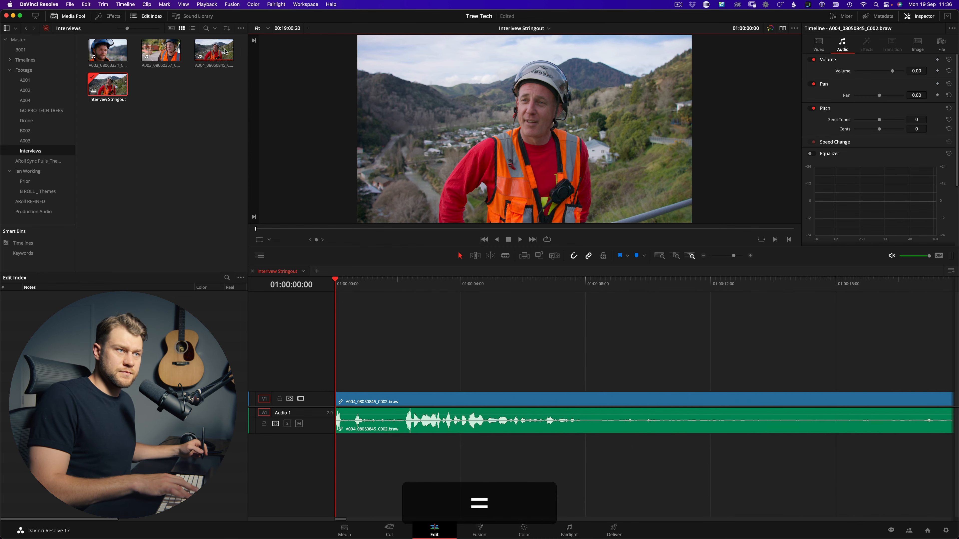
key("backslash")
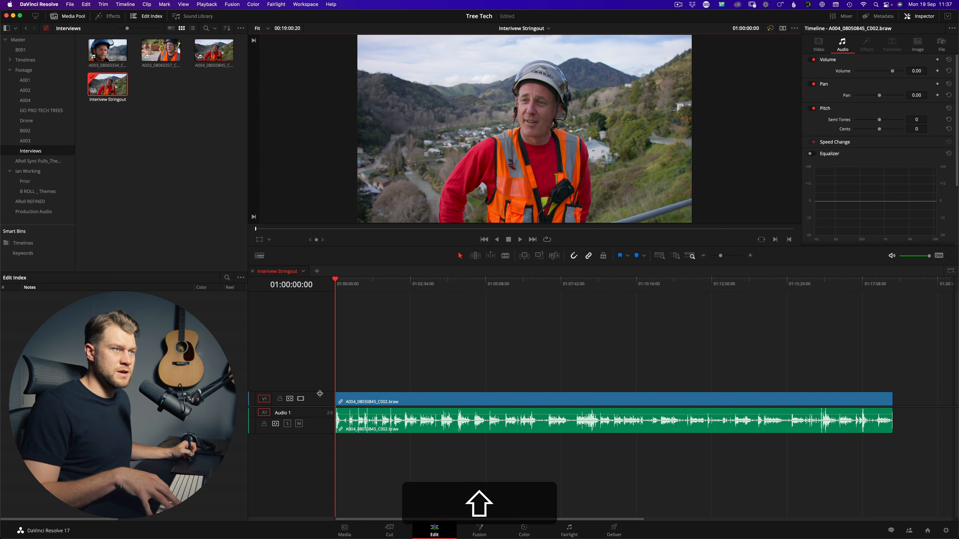
scroll(320, 393, "up", 3, "shift")
scroll(320, 394, "up", 1, "shift")
scroll(323, 419, "up", 4, "shift")
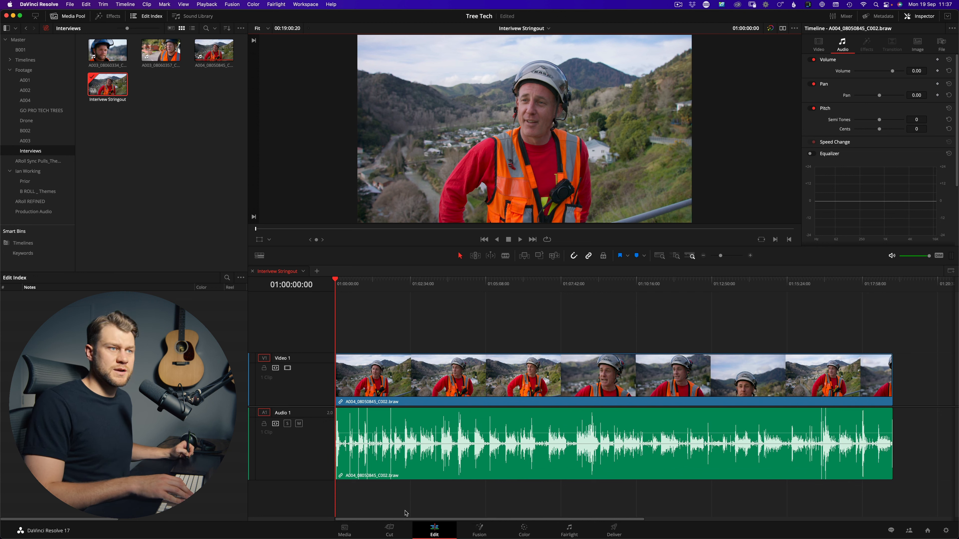
Lower the interview clip's audio volume to -6.60 and change the Audio 1 track type to mono.
left_click_drag(405, 508, 428, 450)
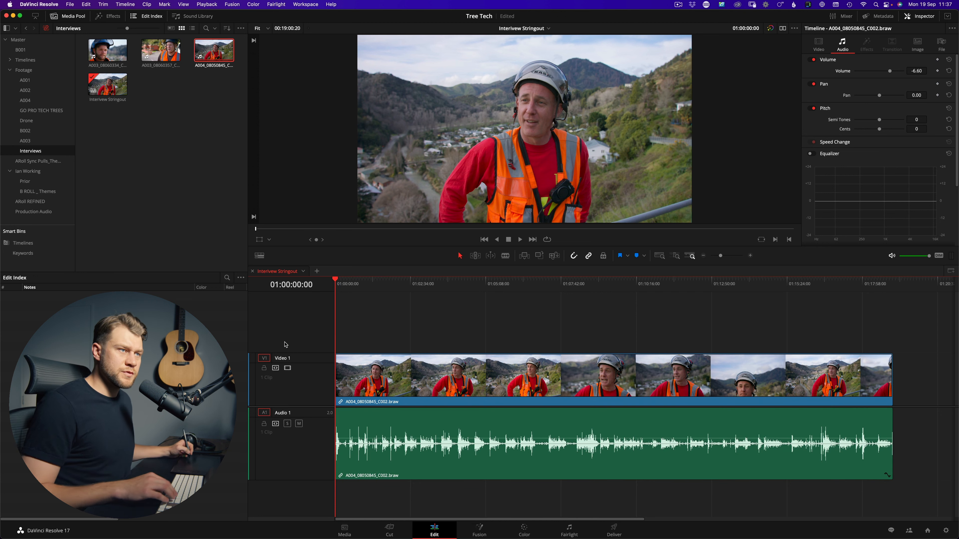
left_click(306, 456, "ctrl")
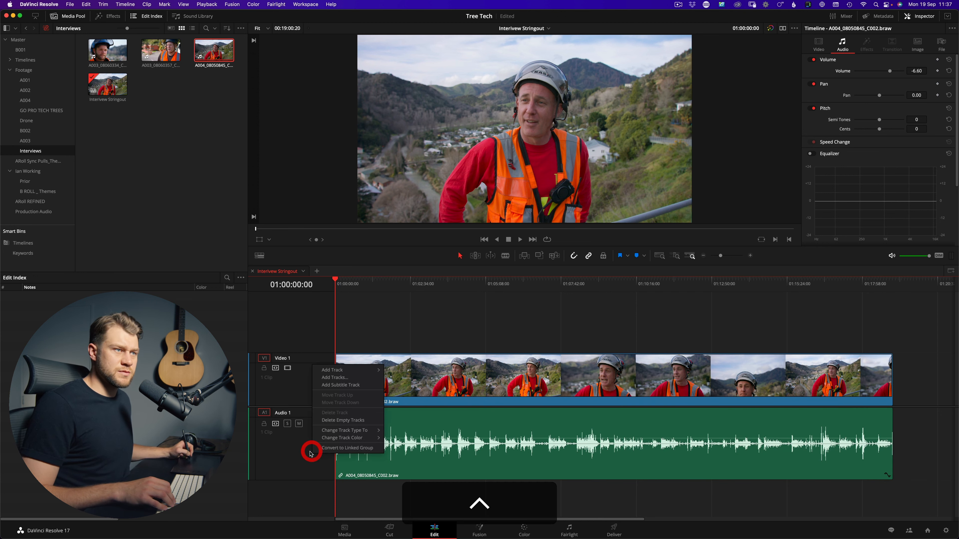
mouse_move(353, 431)
left_click(393, 431)
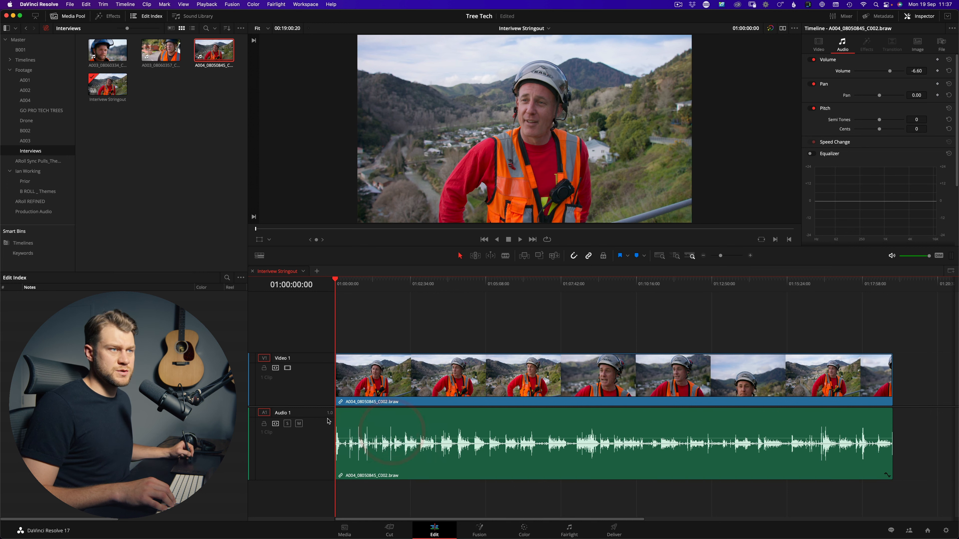
left_click(354, 305)
left_click(286, 279)
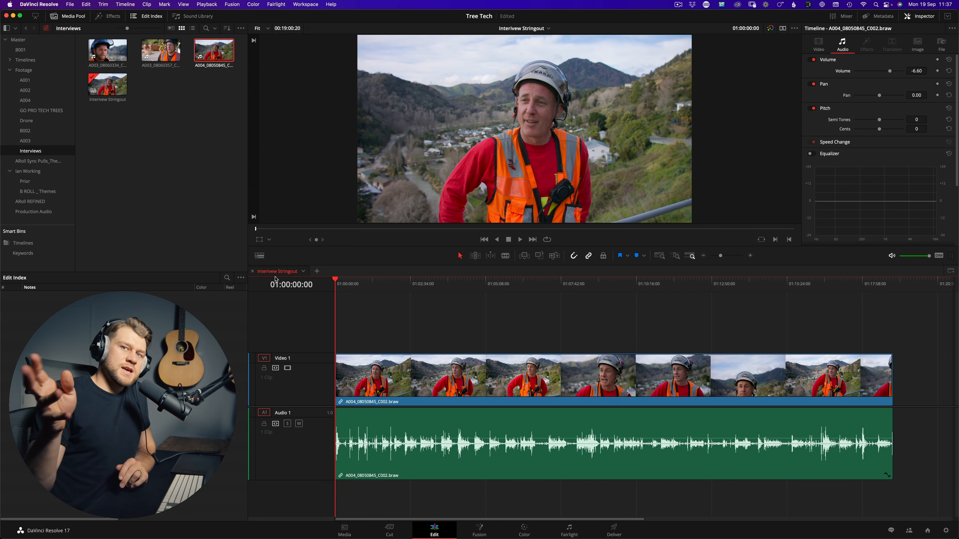
Play the opening of the interview and reverse playback, stopping the playhead at 01:00:03:22.
key("k")
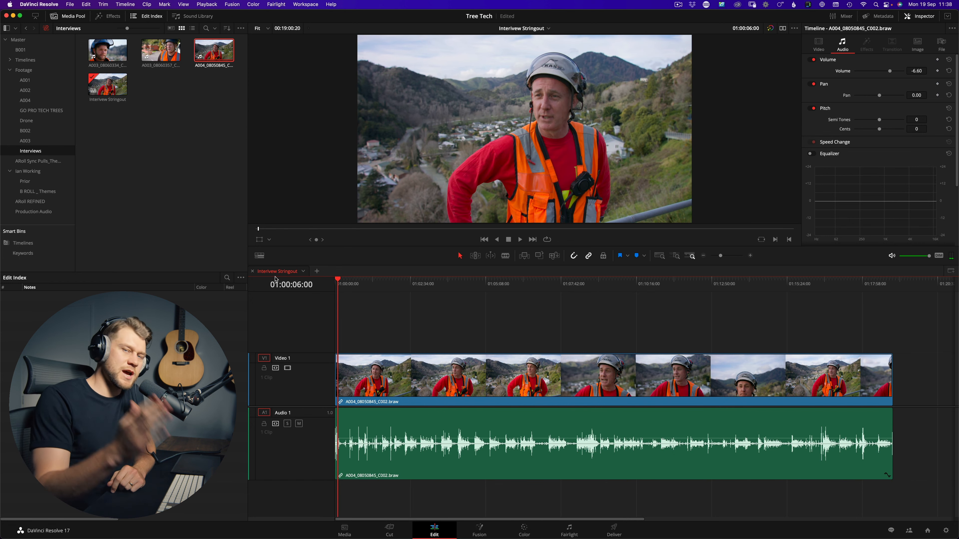
key("j")
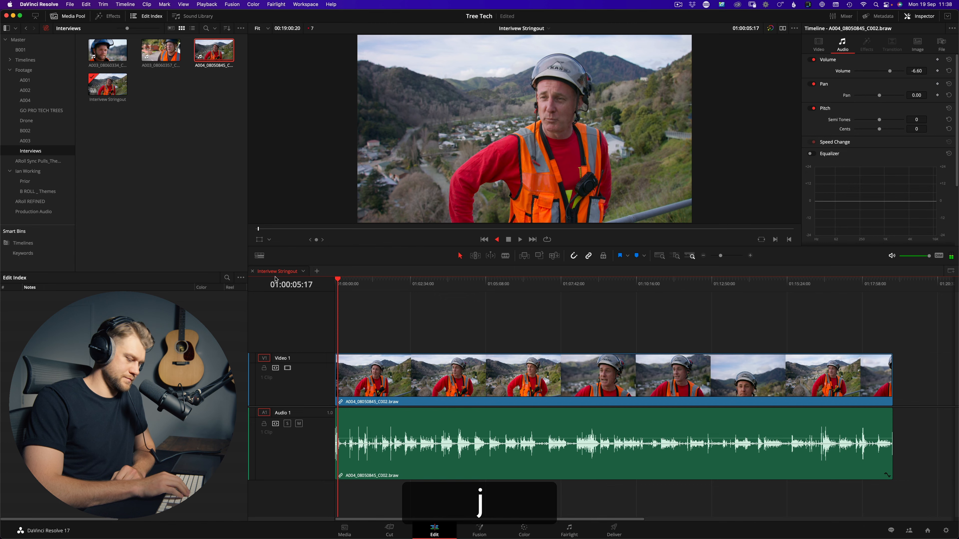
key("=")
key("k")
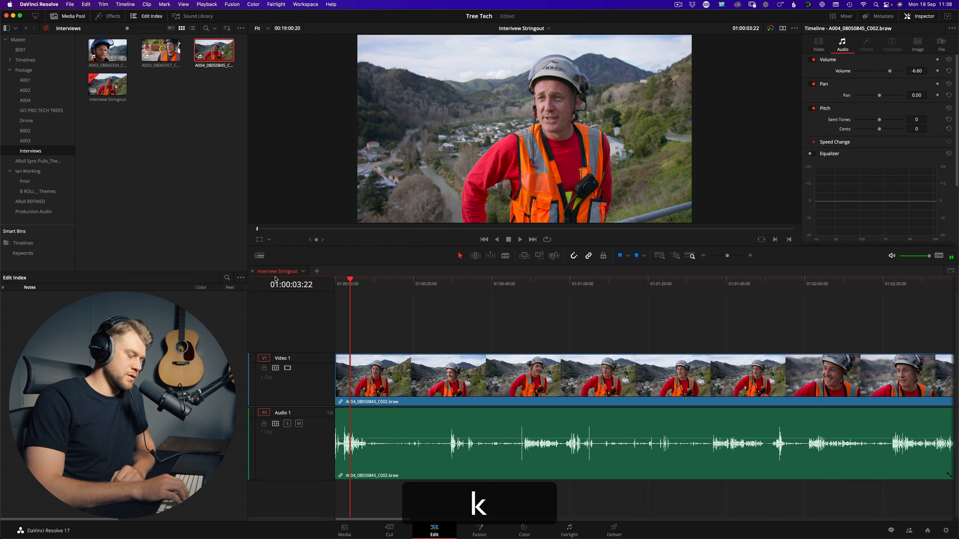
Examine the audio waveform around the playhead at several timeline magnifications, ending with the full timeline fitted.
key("=")
key("=")
key("=")
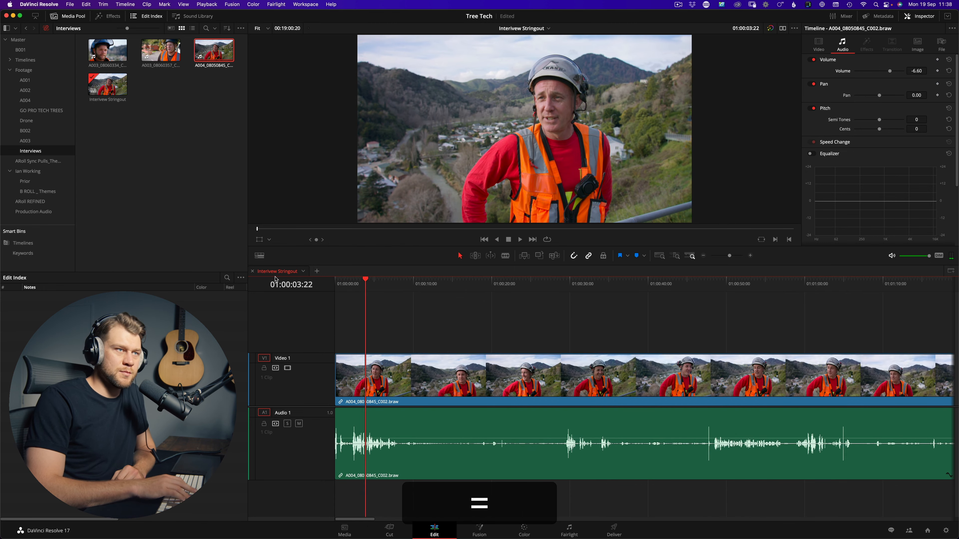
key("minus")
key("minus")
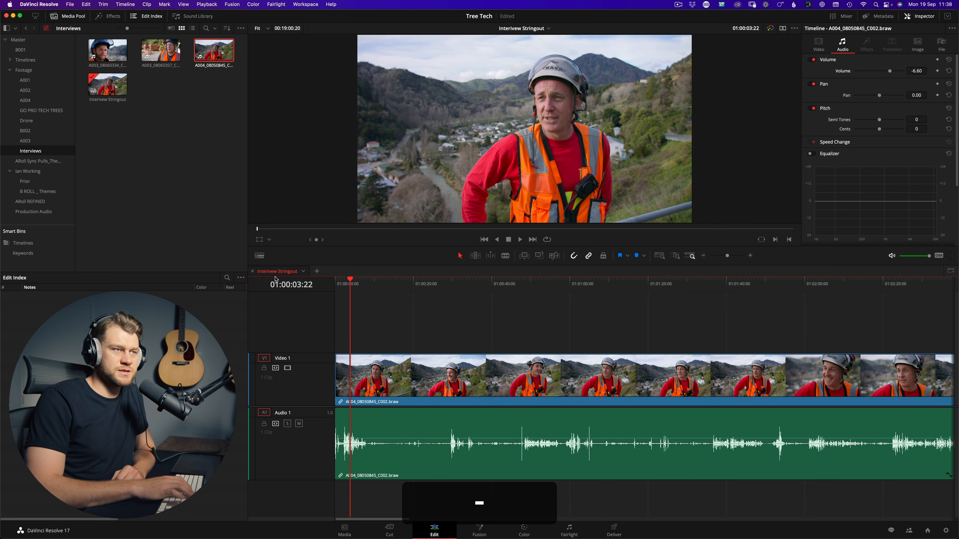
key("=")
key("=")
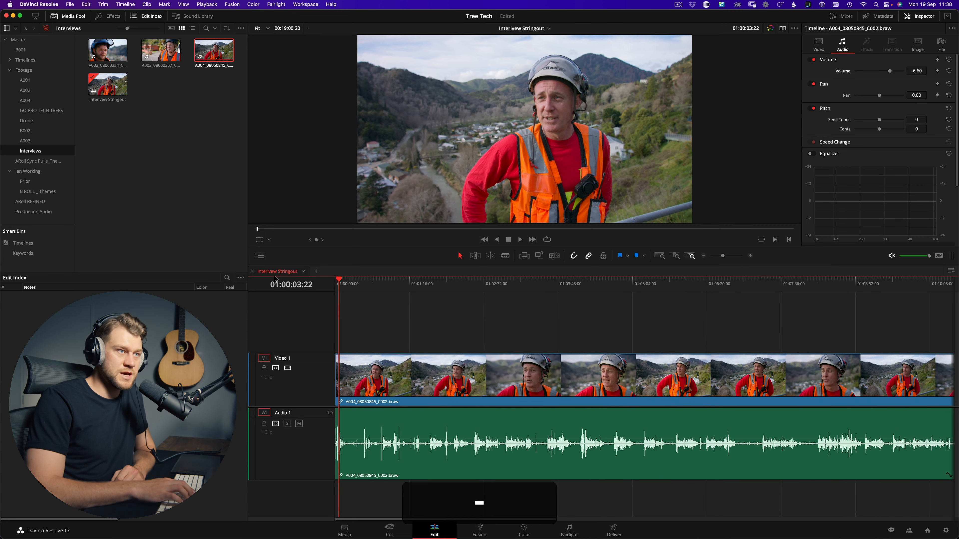
key("=")
key("=")
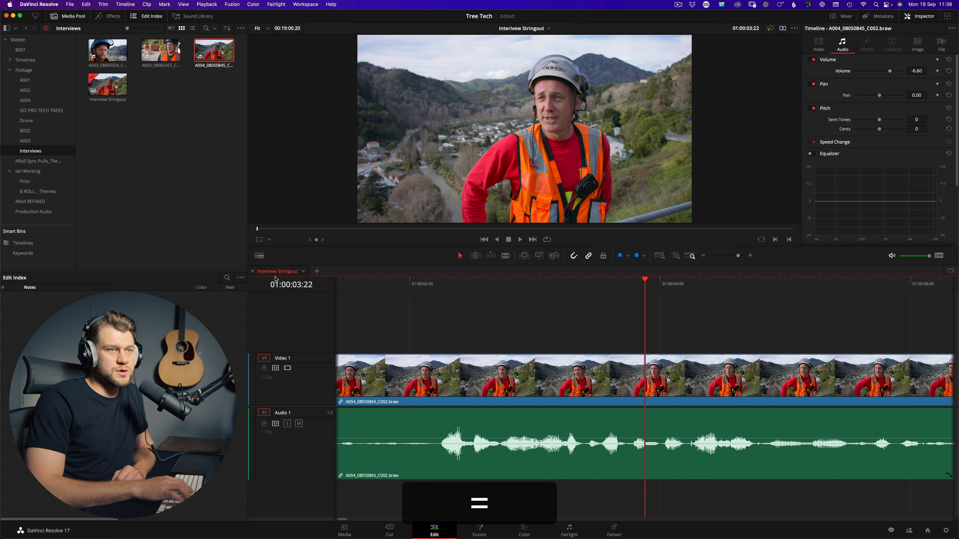
key("minus")
key("minus")
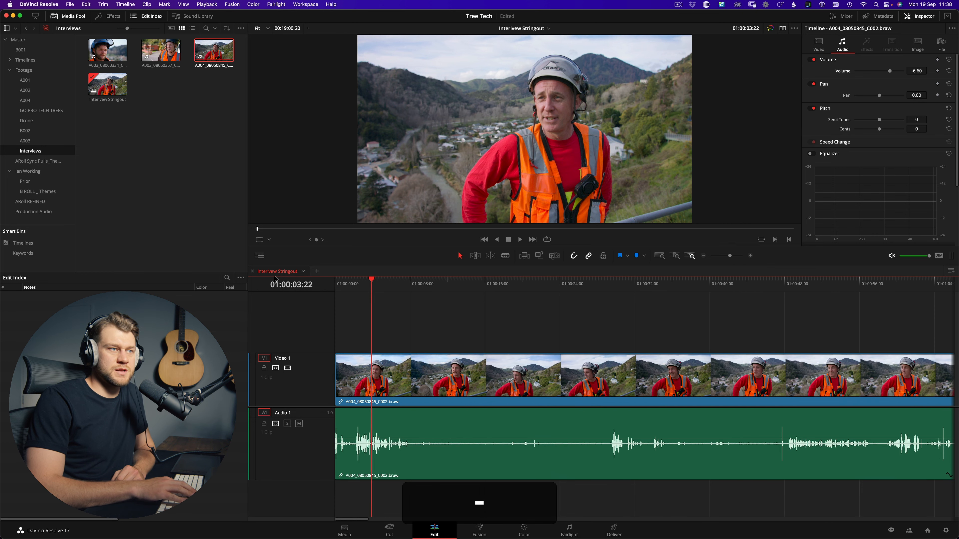
key("=")
key("=")
key("=")
key("=")
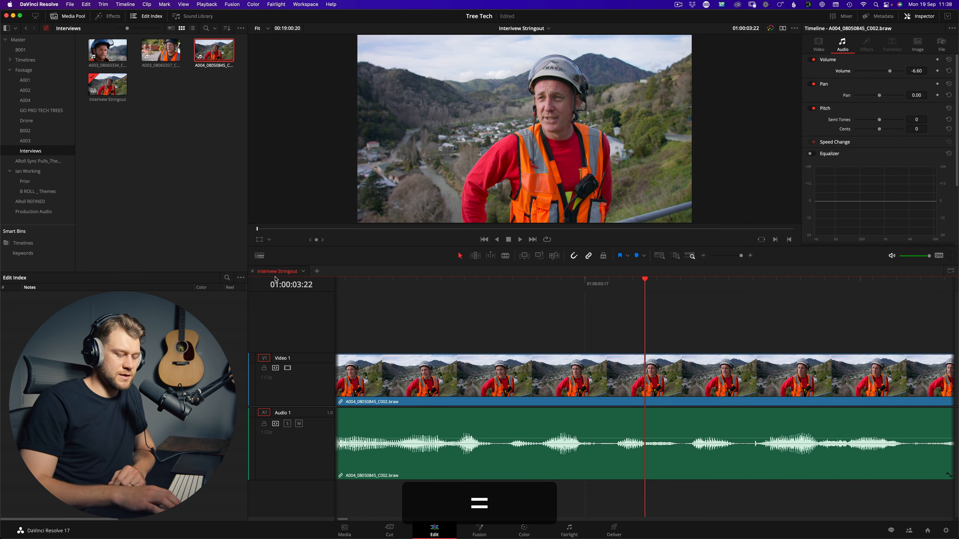
key("shift+z")
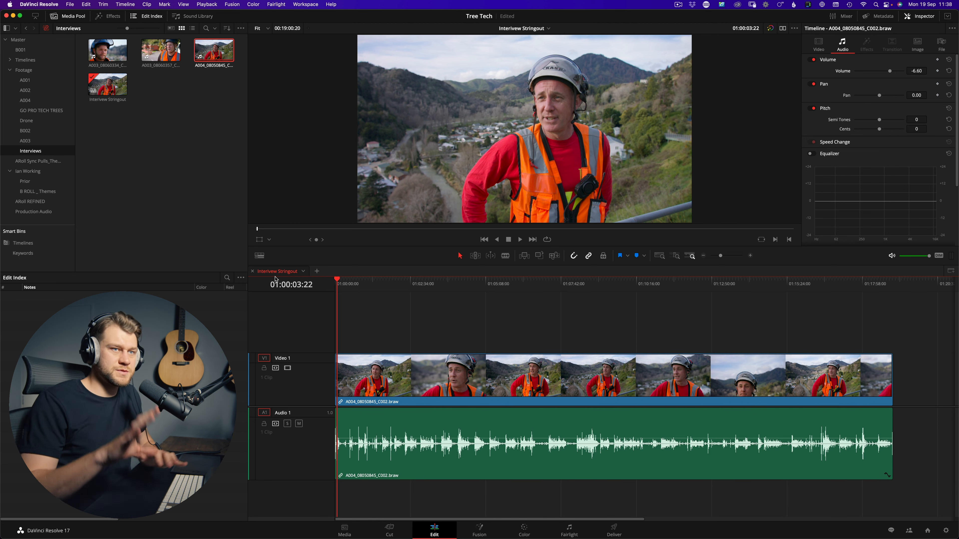
Play the interview forward to the end of the opening remarks and split the clip at 01:00:08:01.
key("=")
key("=")
key("=")
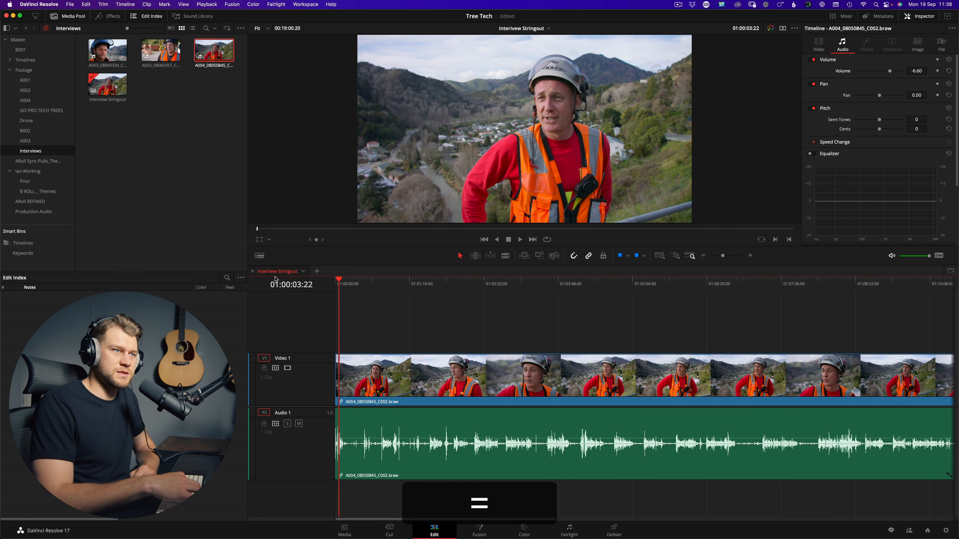
key("=")
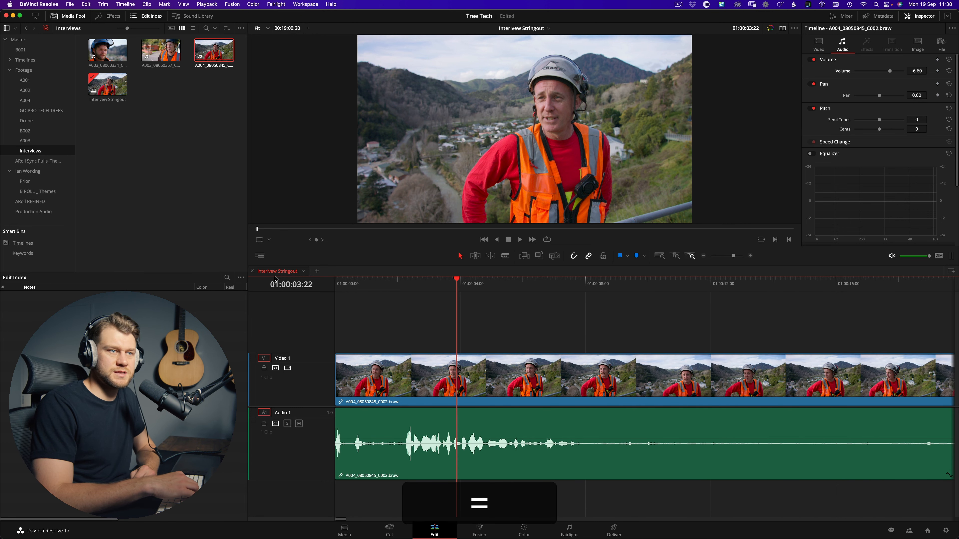
key("minus")
key("k")
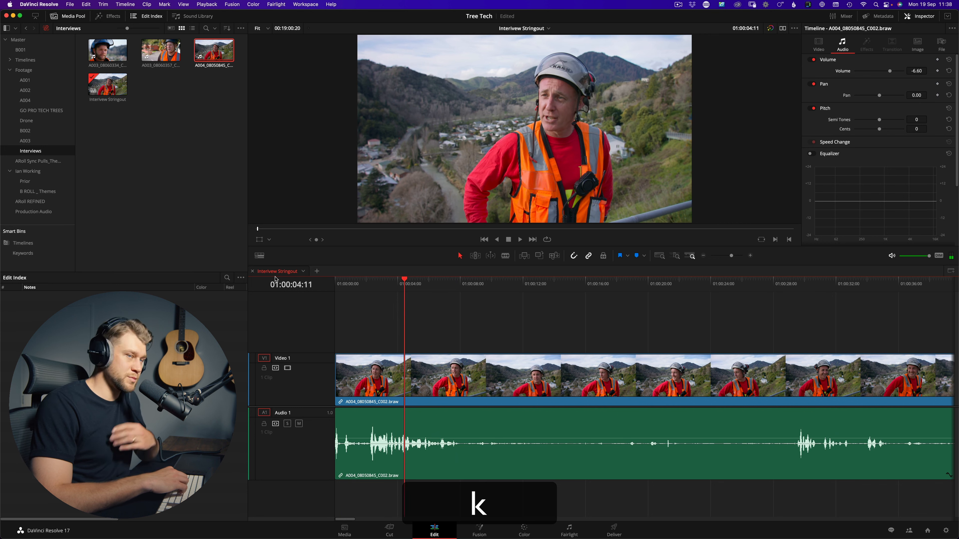
key("l")
key("l")
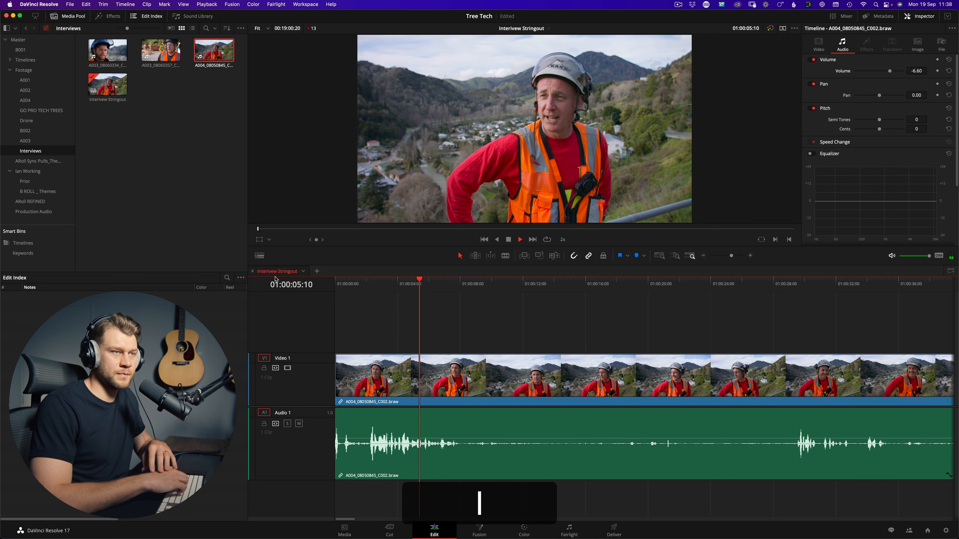
key("k")
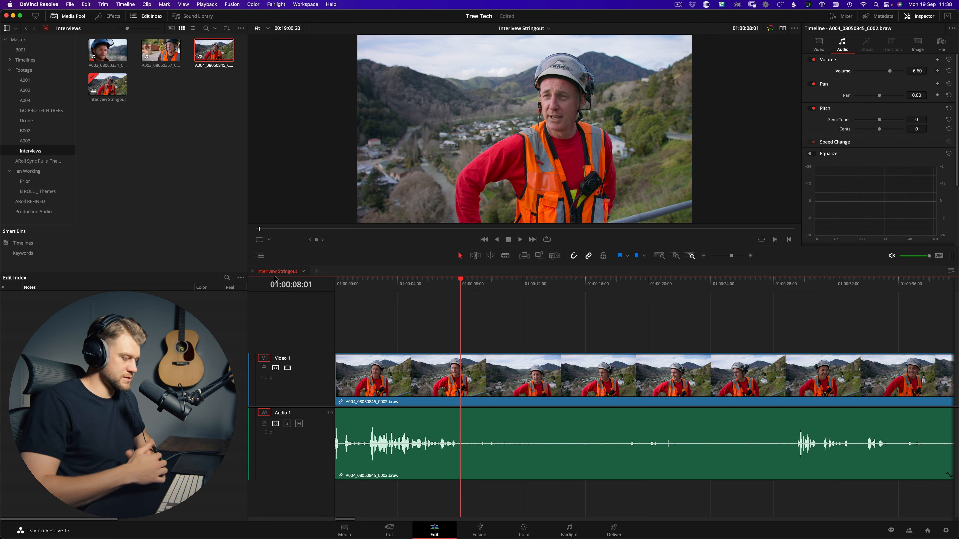
key("r")
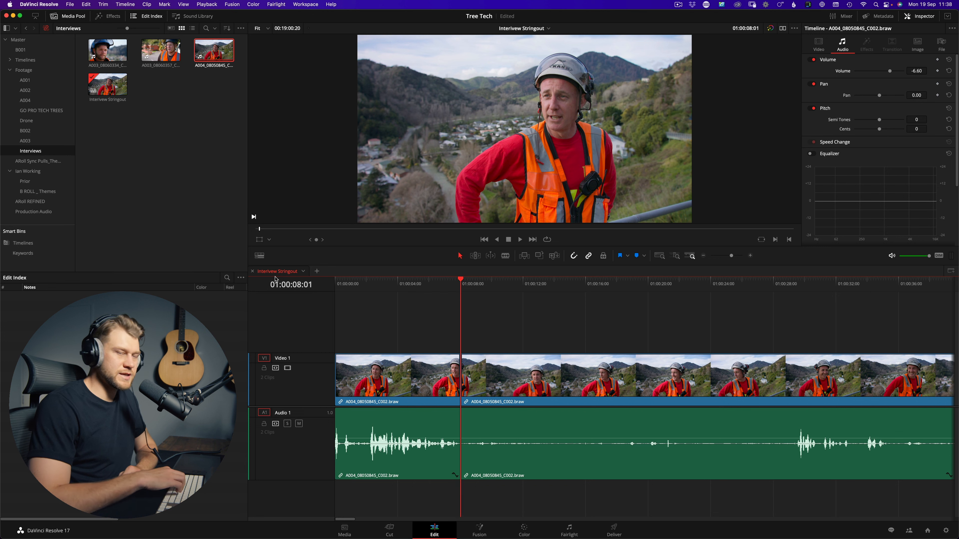
Play the interview forward in two bursts from the cut at 01:00:08:01, pausing at 01:00:12:03 and stopping near 01:00:14:22.
key("l")
key("l")
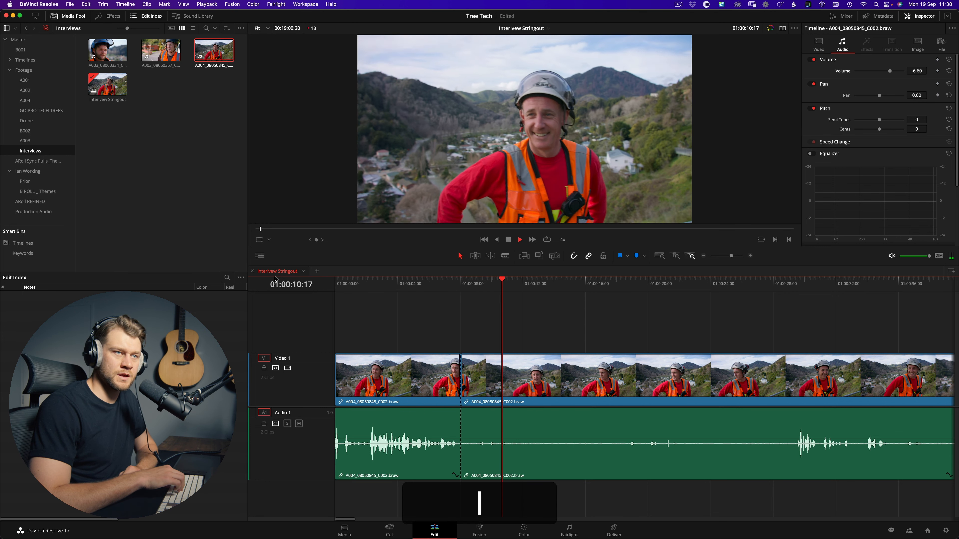
key("k")
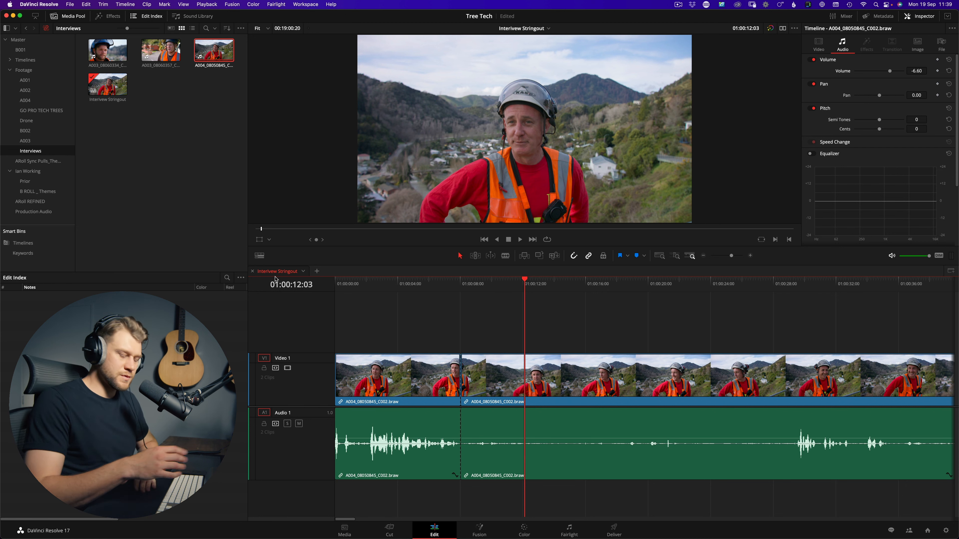
key("space")
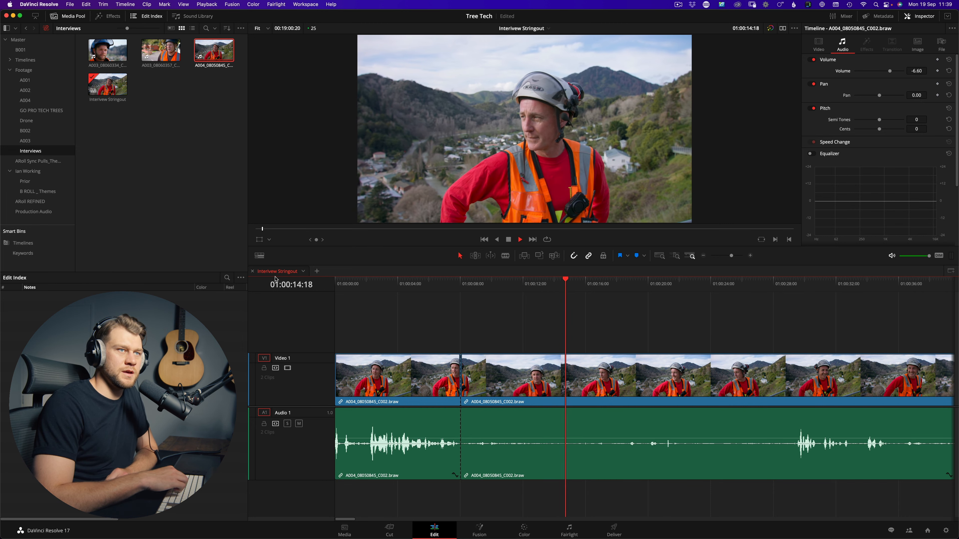
key("k")
Play the interview forward at increasing speeds up to 32x and stop at 01:02:29:08.
key("l")
key("l")
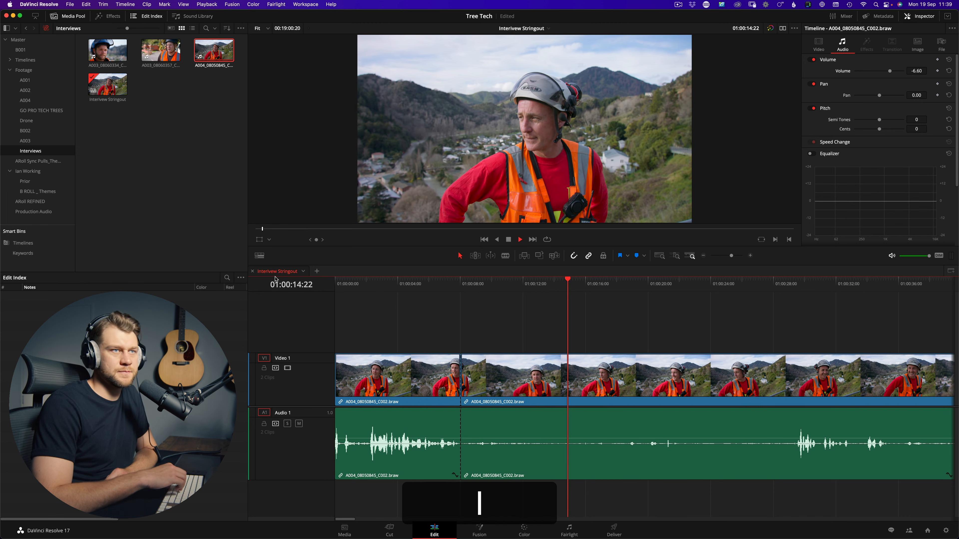
key("l")
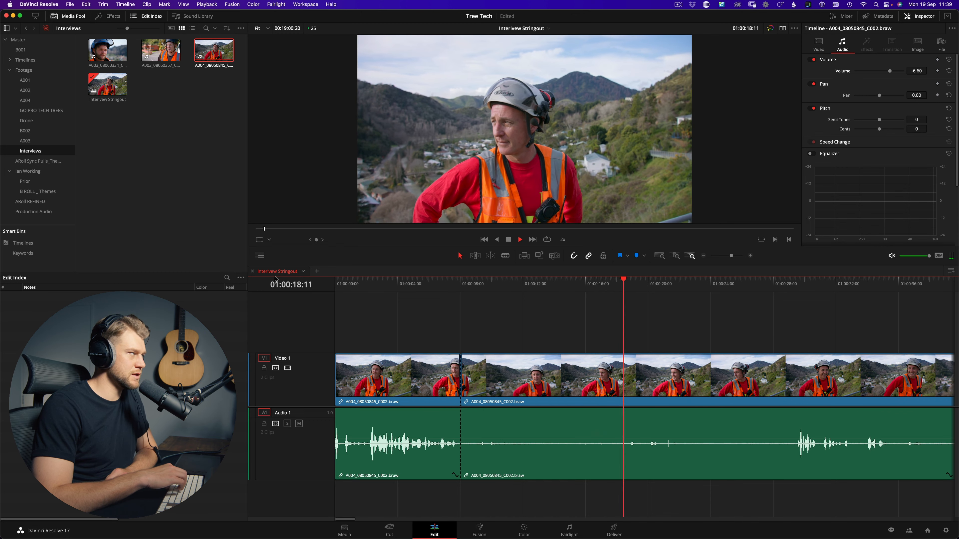
key("l")
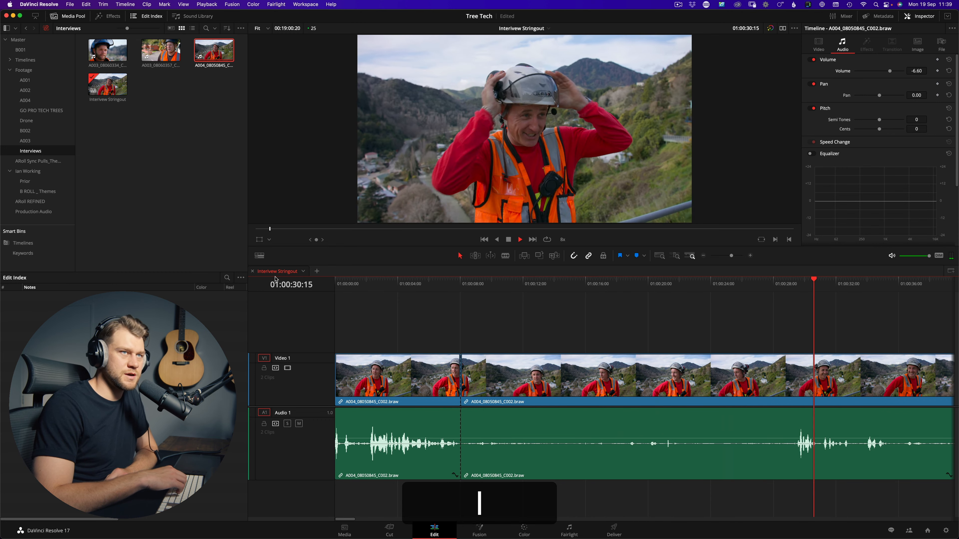
key("l")
key("l")
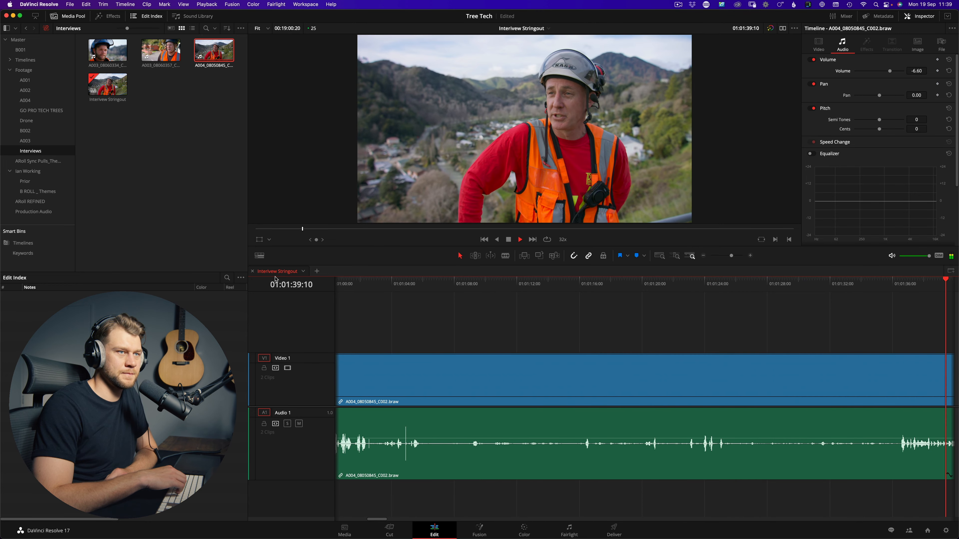
key("k")
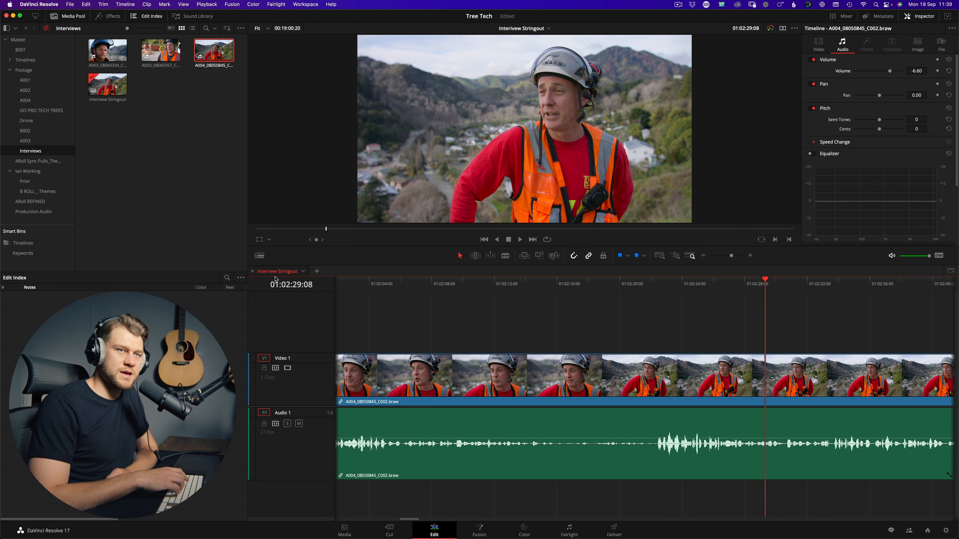
Play the interview in reverse at increasing speeds up to 16x and stop at 01:01:06:04.
key("j")
key("k")
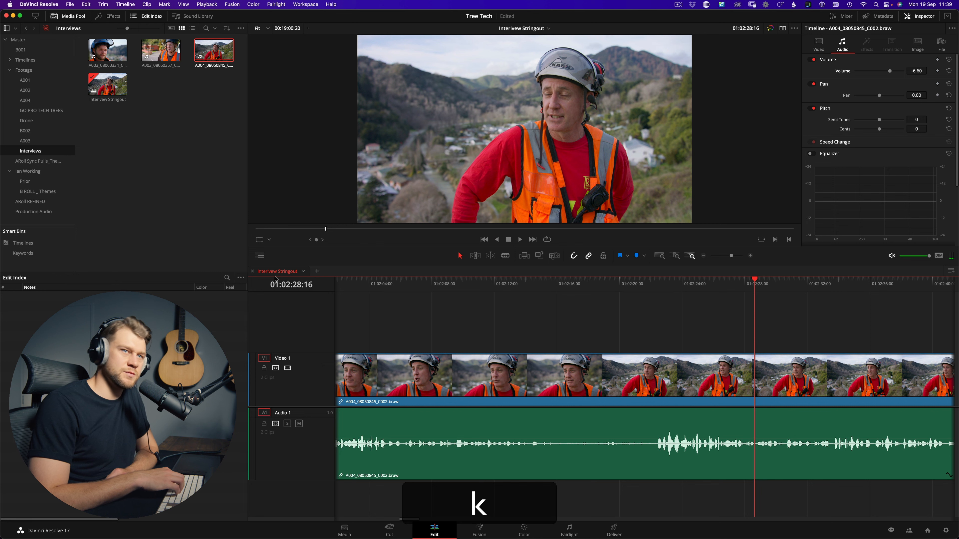
key("j")
key("j")
key("j")
key("j")
key("j")
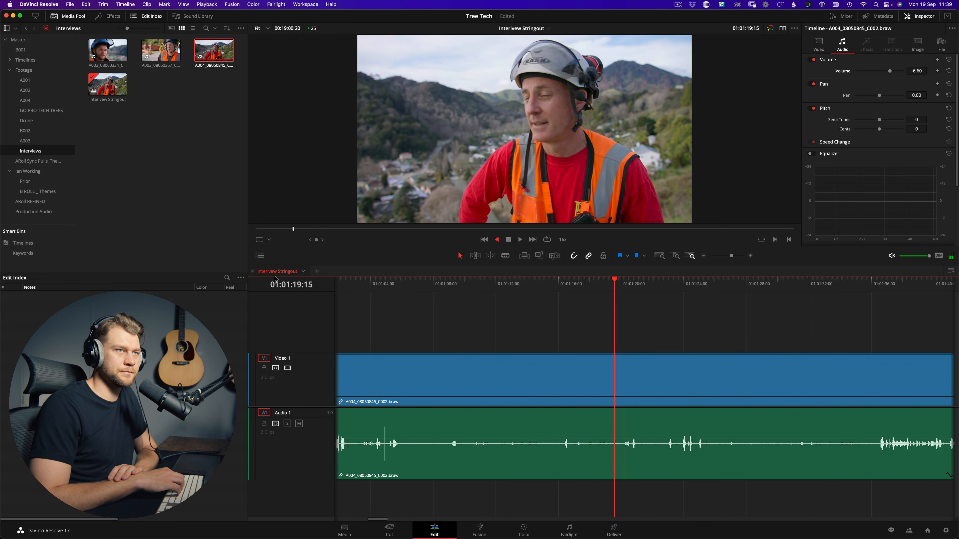
key("k")
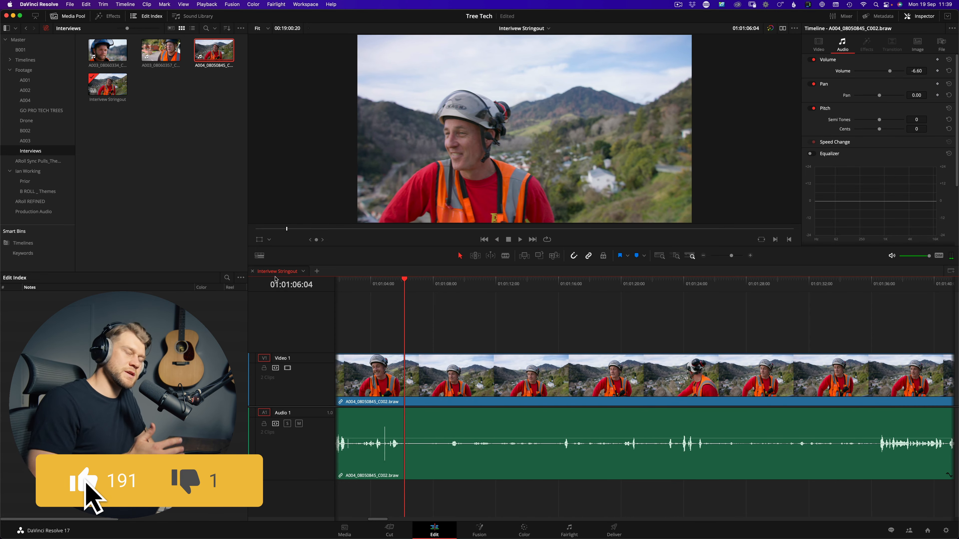
Jump the playhead between the end and start of the fully fitted timeline, ending at 01:00:00:00.
key("ctrl")
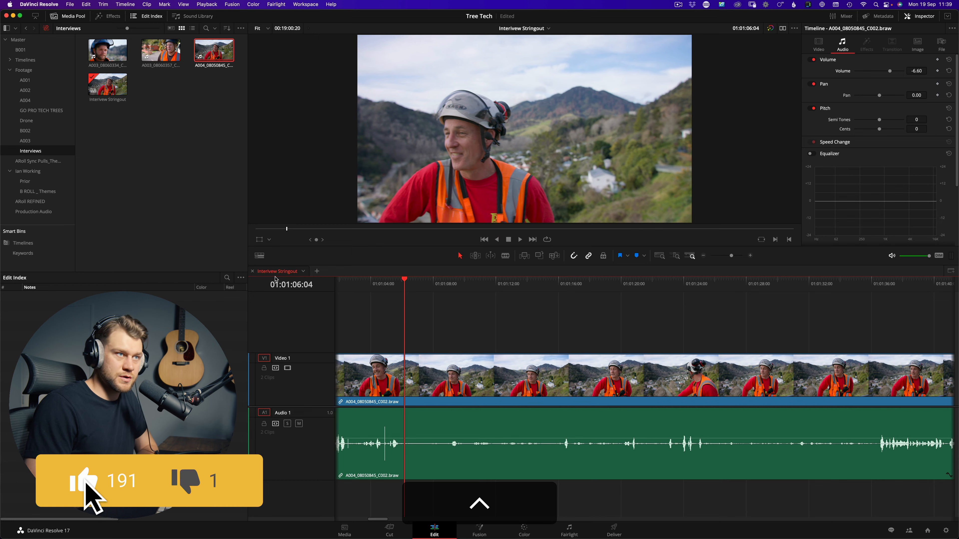
key("End")
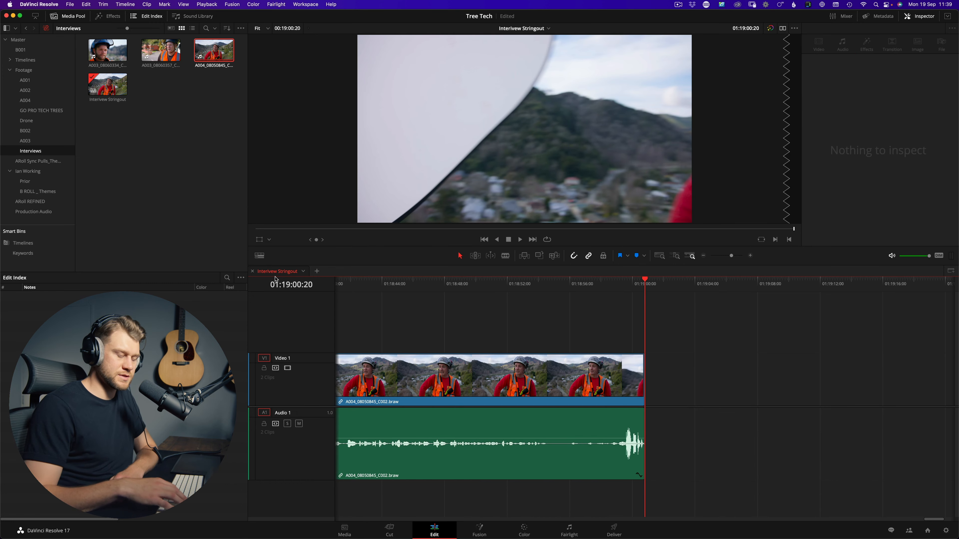
key("shift+z")
key("ctrl")
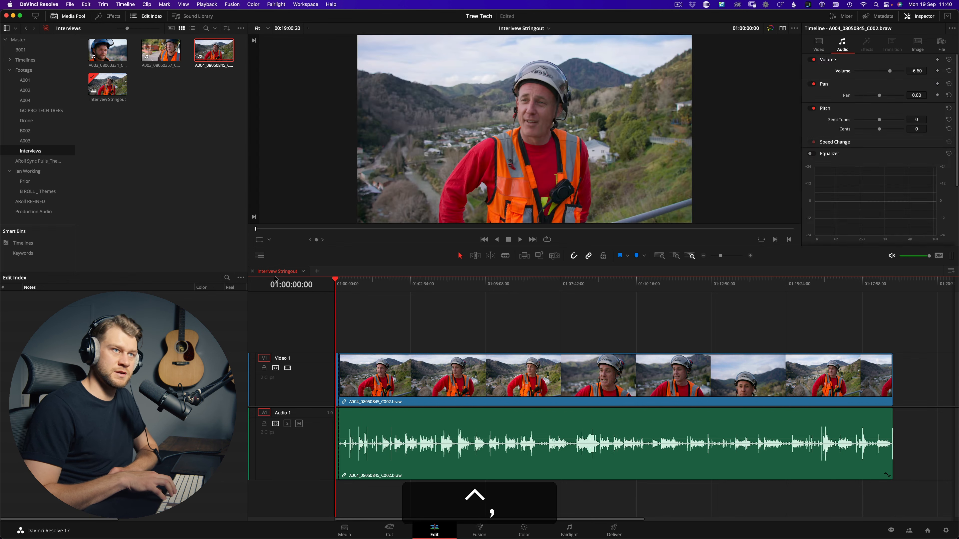
key("Home")
key("End")
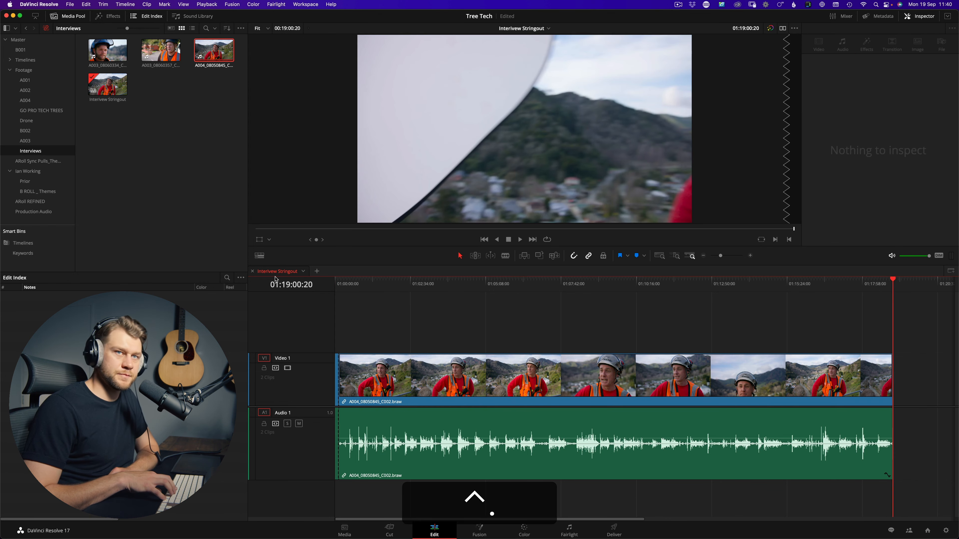
key("Home")
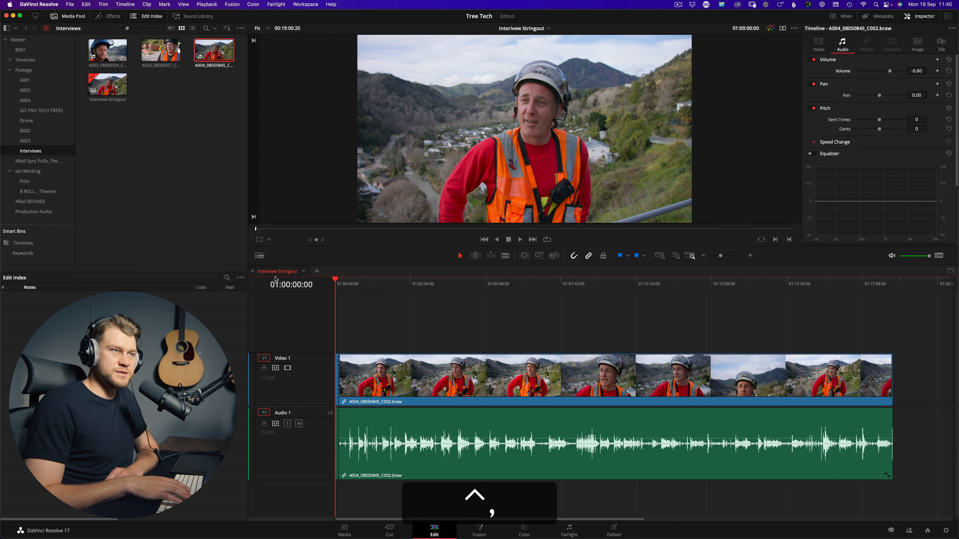
Jump from the timeline start to the edit point at 01:00:08:01 and back to the start.
key("=")
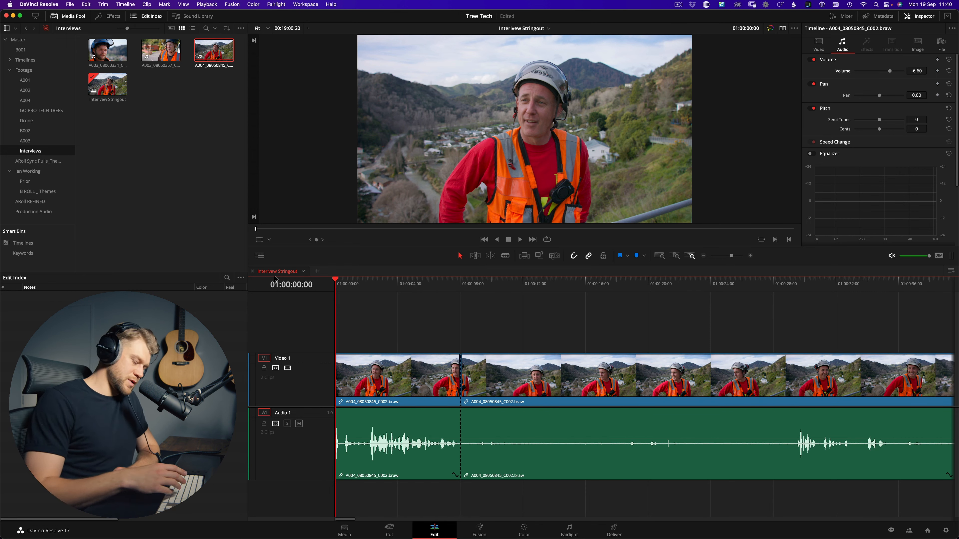
key("shift")
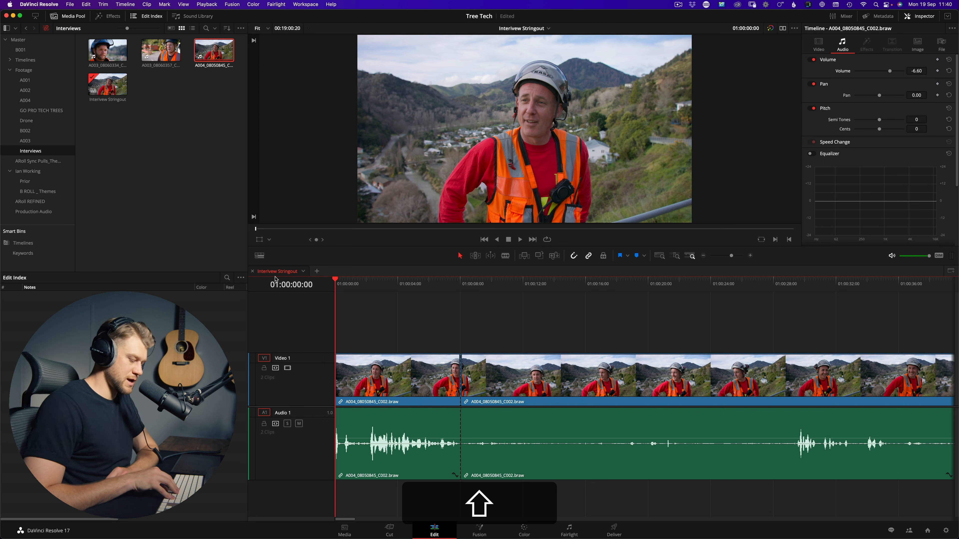
key("shift+l")
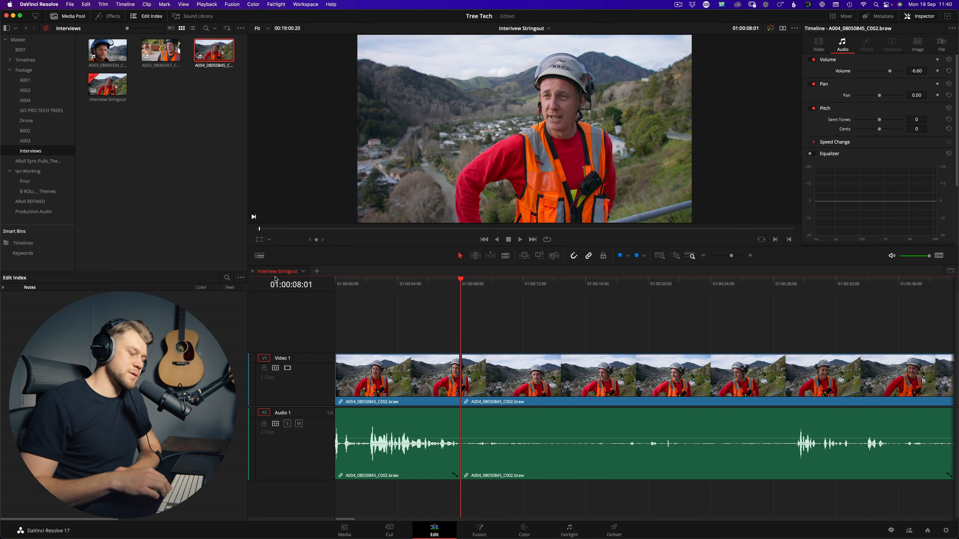
key("shift+j")
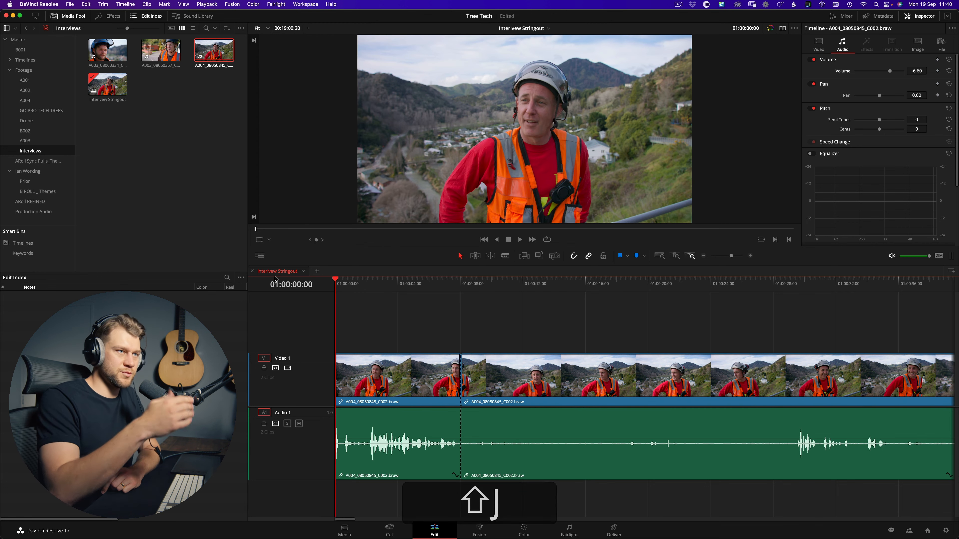
Play the opening section at high speed, splitting it on the fly at five points between 01:00:00:14 and 01:00:06:03, and stop playback.
key("shift+l")
key("shift+r")
key("shift+l")
key("shift+r")
key("shift+l")
key("shift+r")
key("shift+r")
key("shift+r")
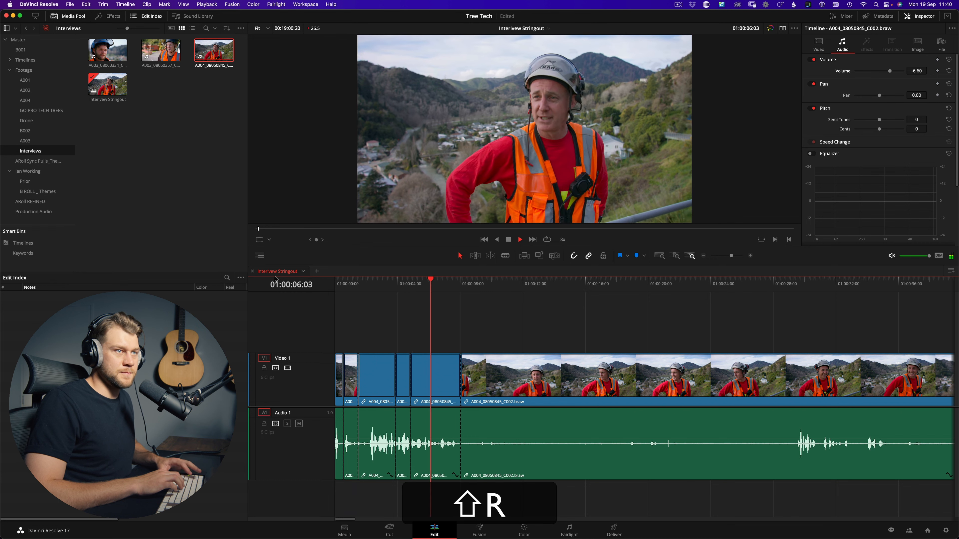
key("shift+k")
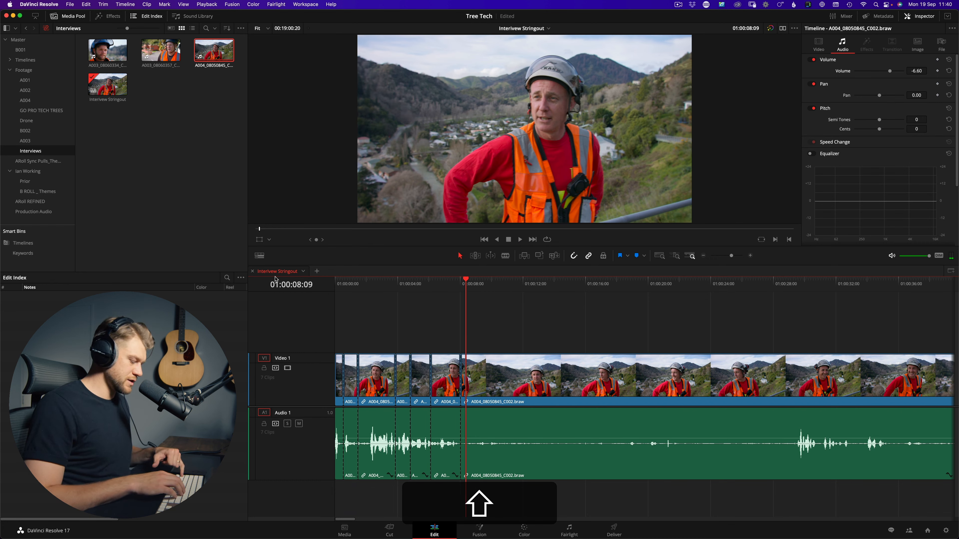
Jump the playhead back and forth between the new edit points, ending at the cut at 01:00:03:22.
key("shift+j")
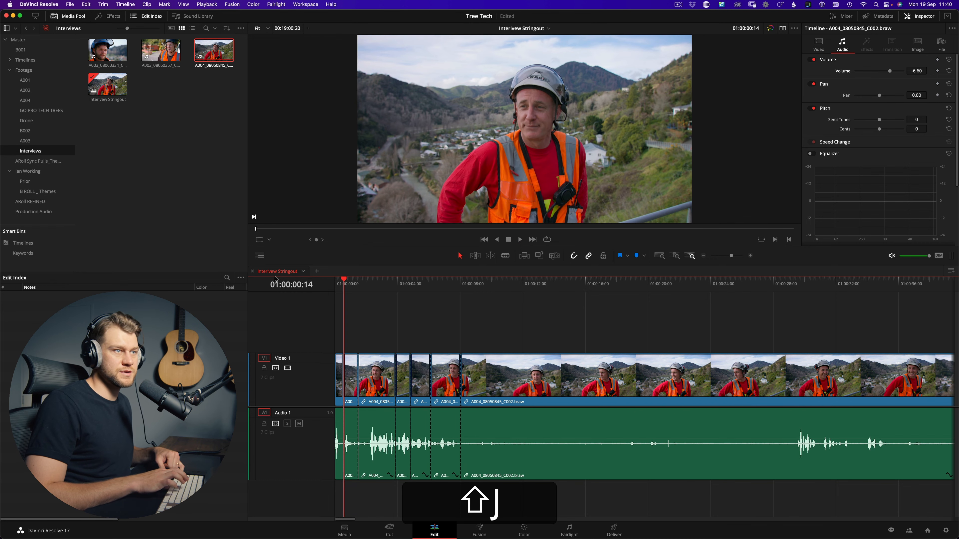
key("shift+l")
key("shift+j")
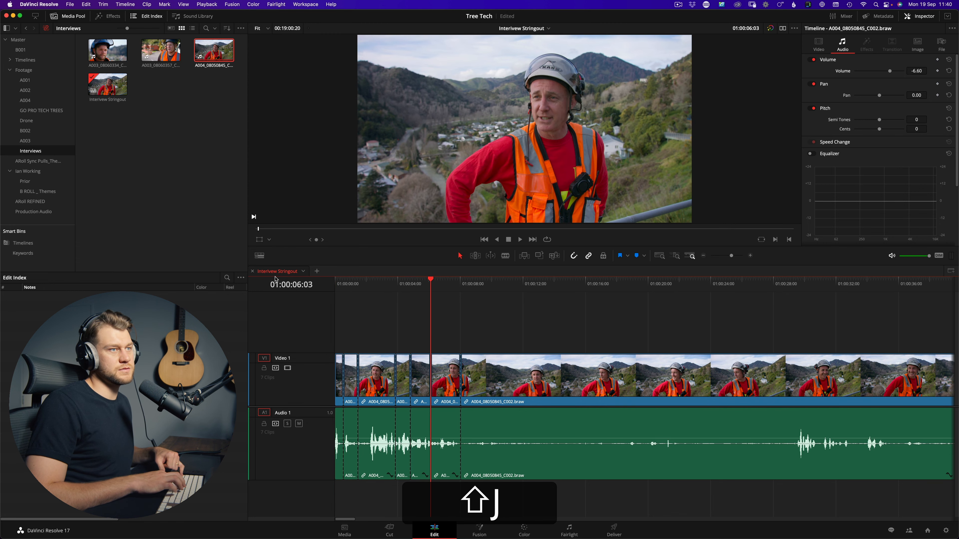
key("shift+l")
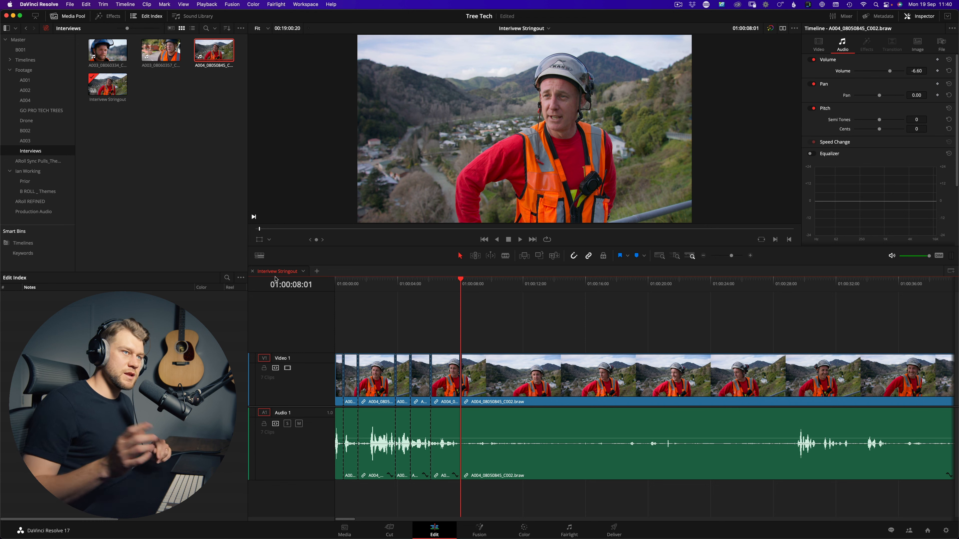
key("shift")
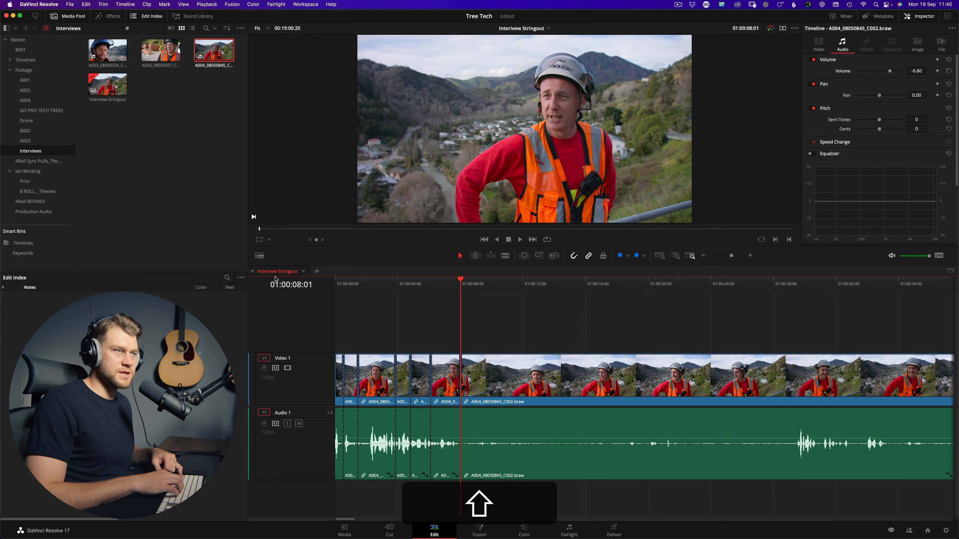
key("shift+j")
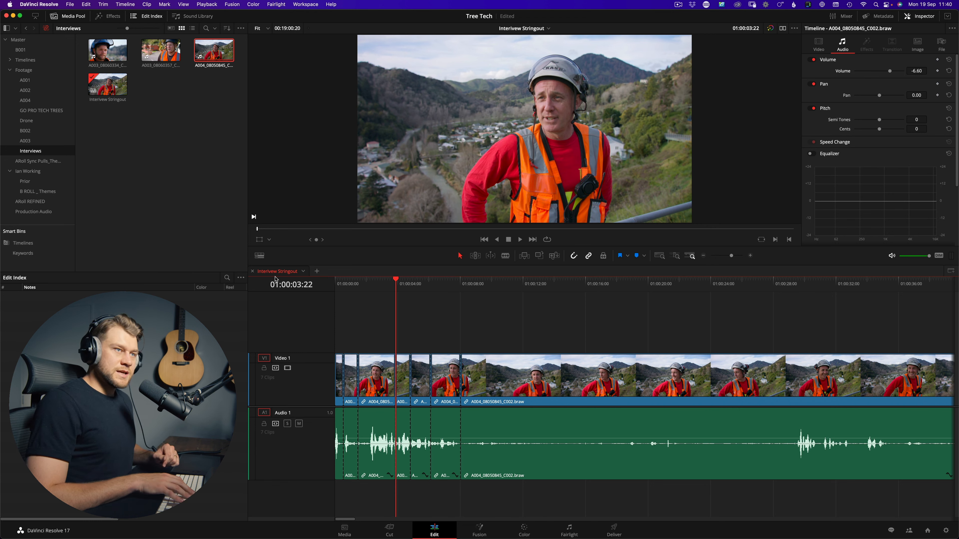
Ripple delete the two consecutive short sections that start at the 01:00:03:22 cut.
key("equal")
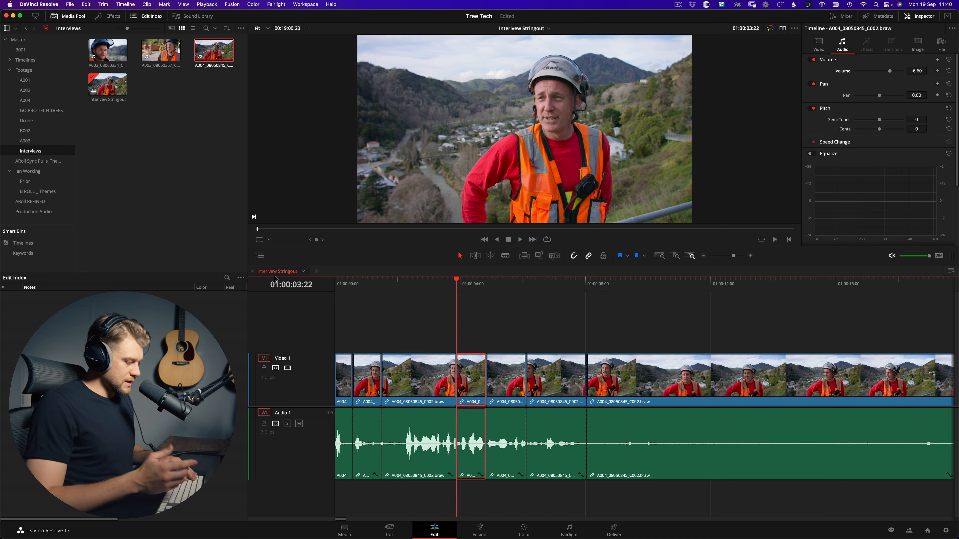
key("e")
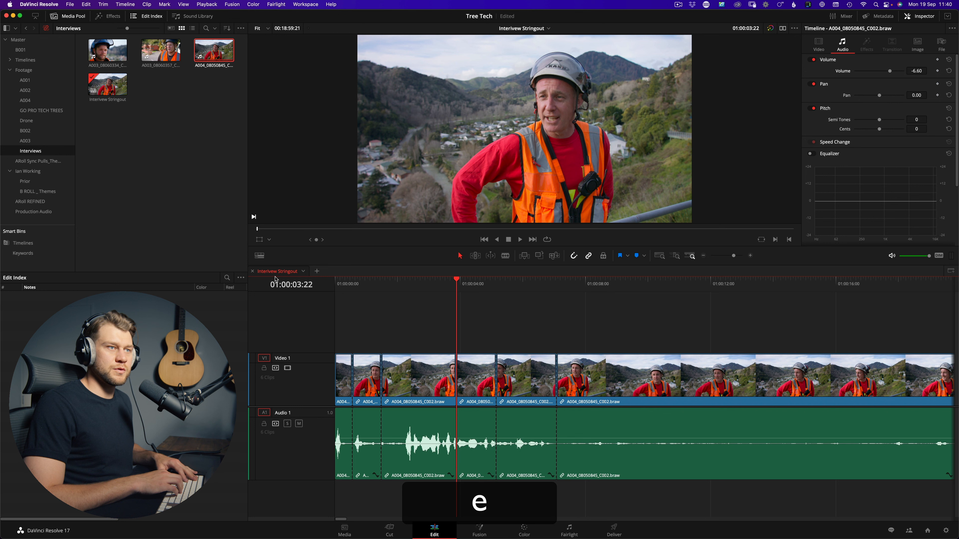
key("d")
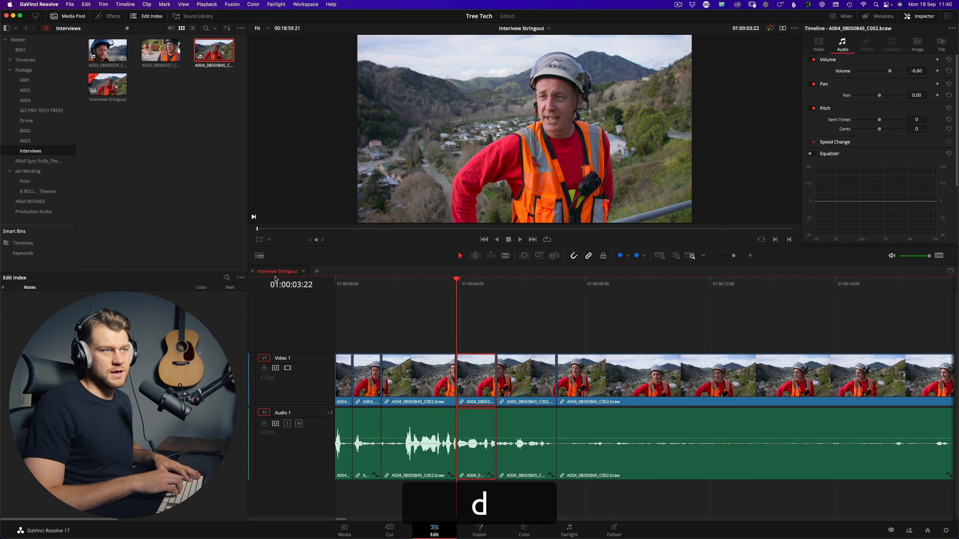
key("e")
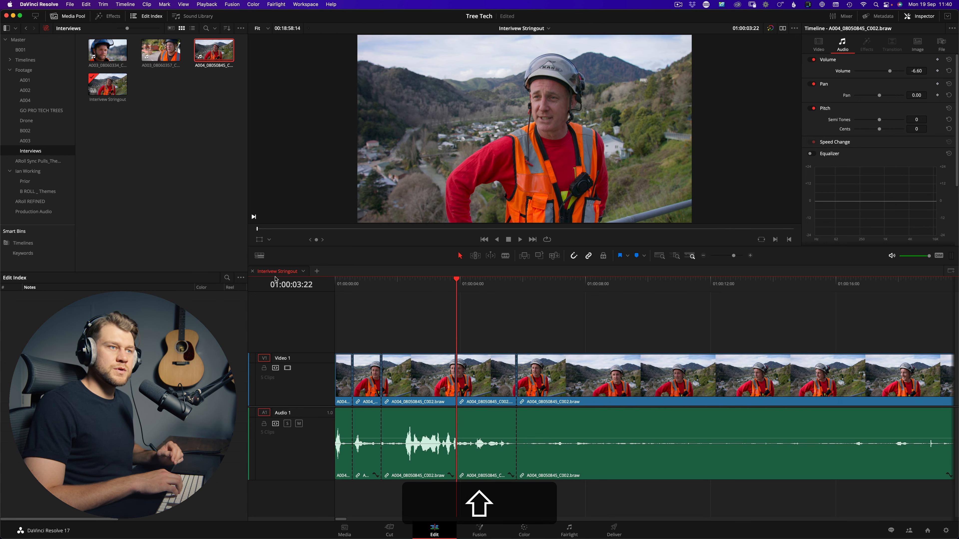
Try to ripple delete the next section at the playhead, undo the deletion and keep that section selected.
key("d")
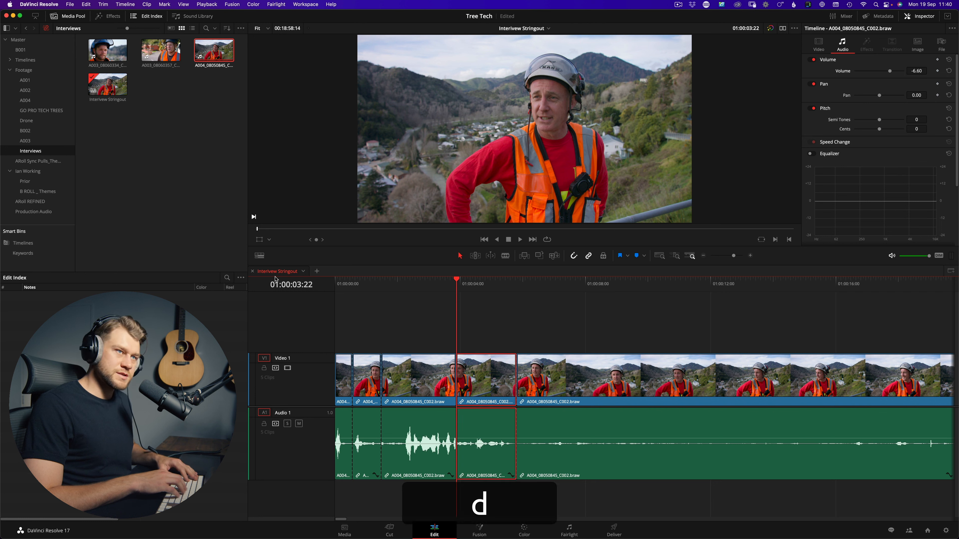
key("e")
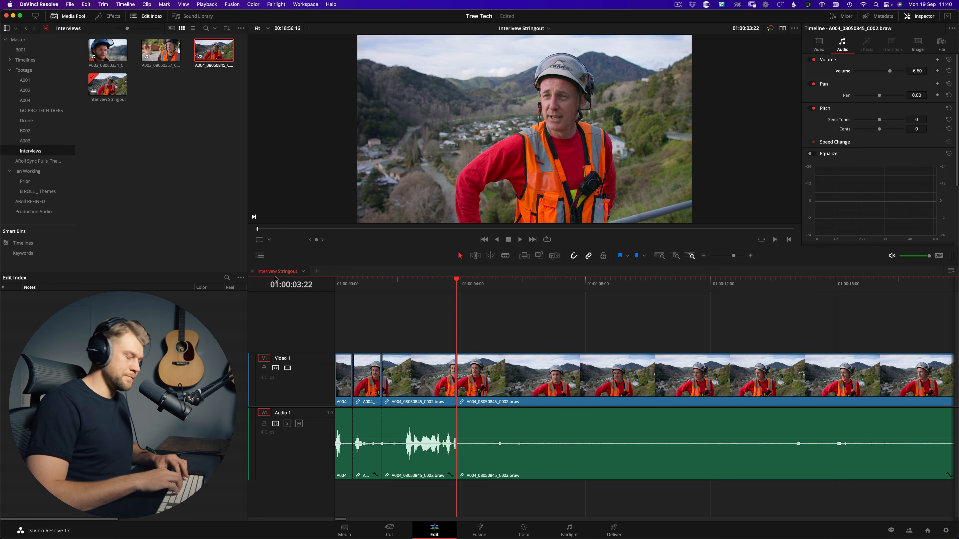
key("super+z")
key("super+d")
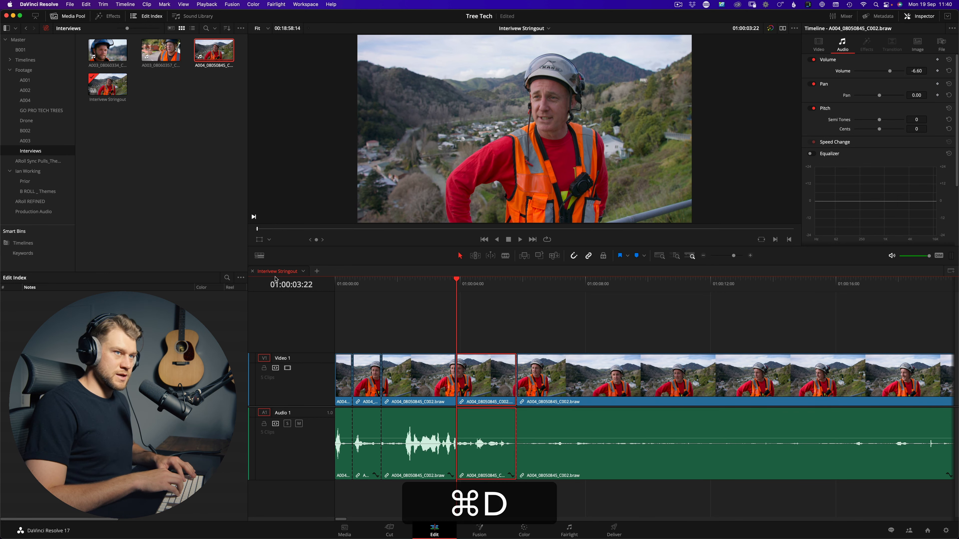
key("d")
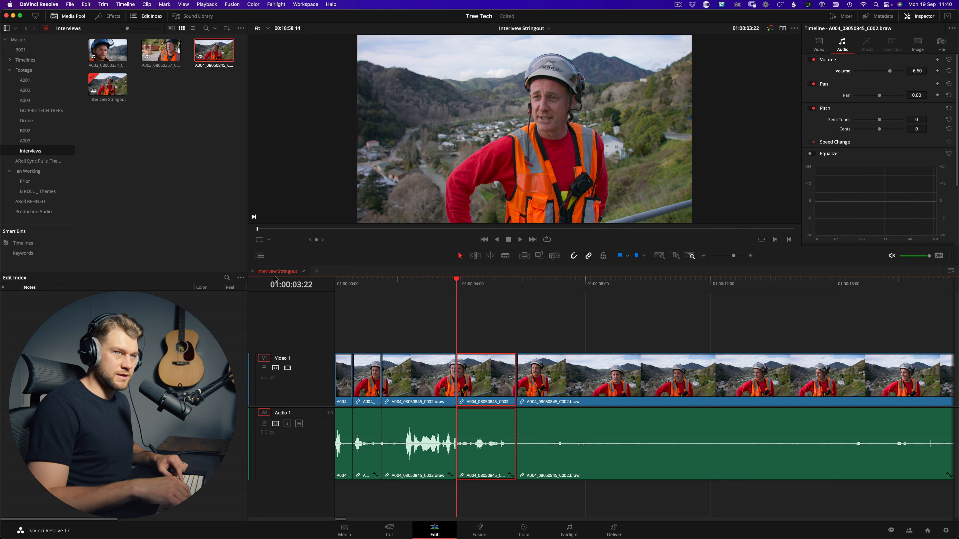
Delete the selected section at 01:00:03:22 leaving a gap, and try closing the gap before undoing the closure.
key("BackSpace")
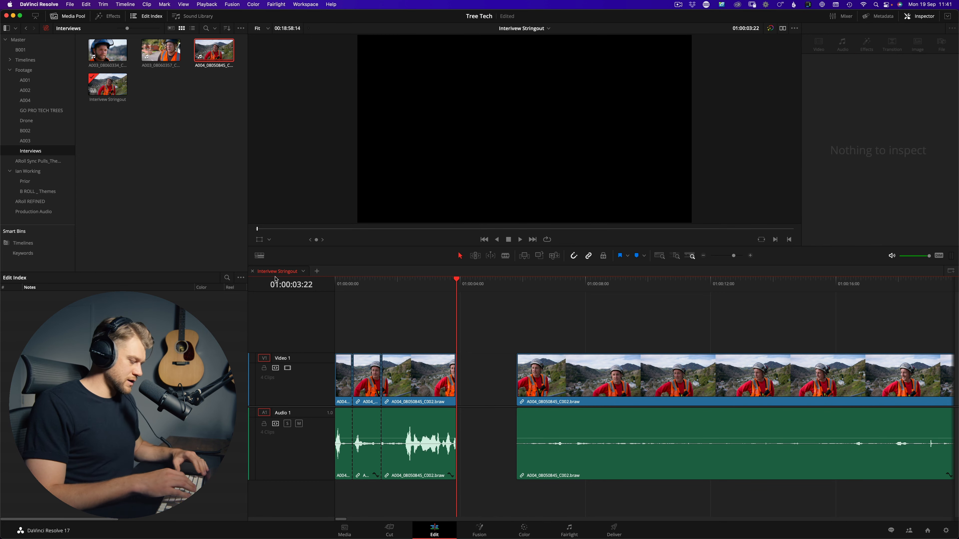
key("d")
key("e")
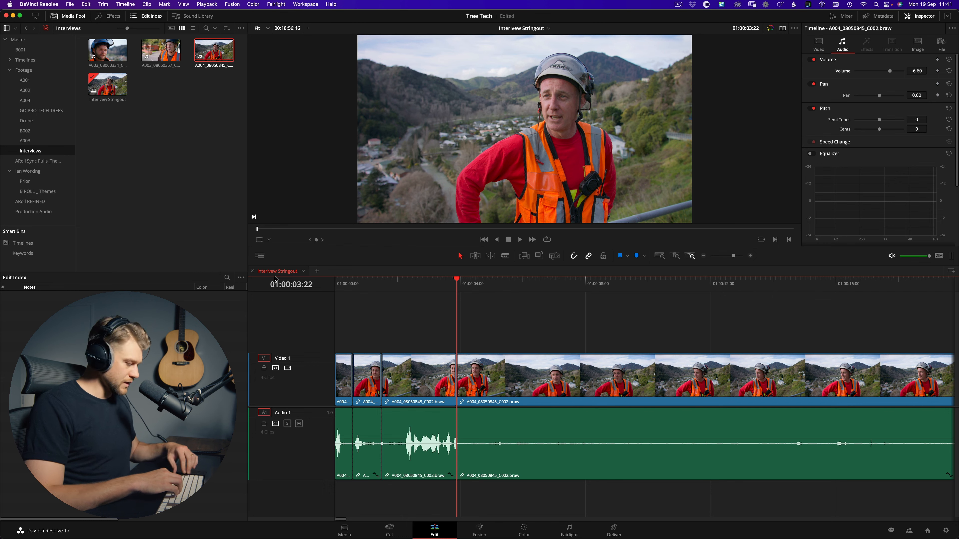
key("super+z")
key("shift+l")
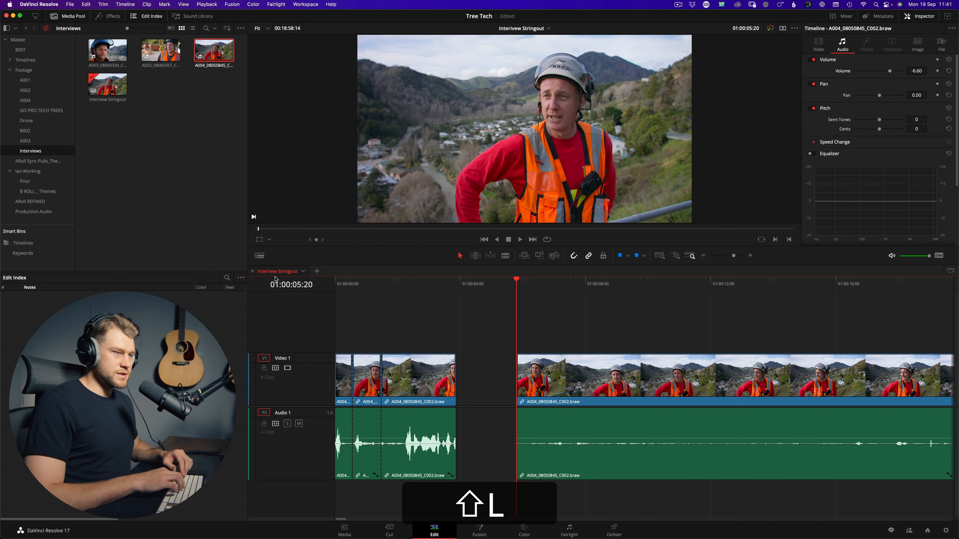
Play from 01:00:05:20 at high speed, splitting the clip on the fly at five points, and return to the 01:00:11:12 cut.
key("l")
key("r")
key("l")
key("l")
key("r")
key("l")
key("r")
key("r")
key("r")
key("k")
key("shift+j")
key("shift+j")
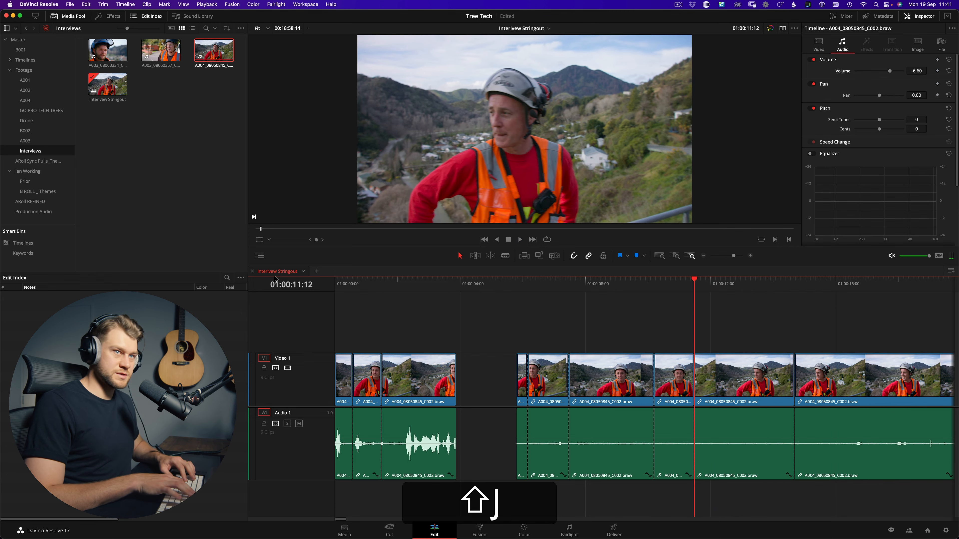
Delete the sections starting at 01:00:11:12 and 01:00:06:04, leaving gaps in their place.
key("BackSpace")
key("shift+j")
key("shift+j")
key("shift+j")
key("d")
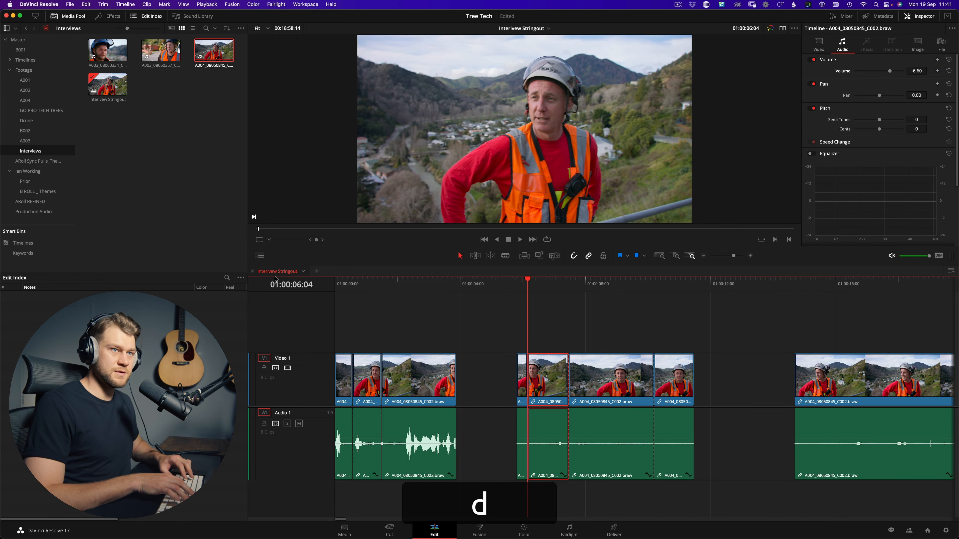
Play the following section, split it on the fly just after 01:00:08:00, and delete the part after the split, leaving a gap.
key("shift+l")
key("l")
key("l")
key("r")
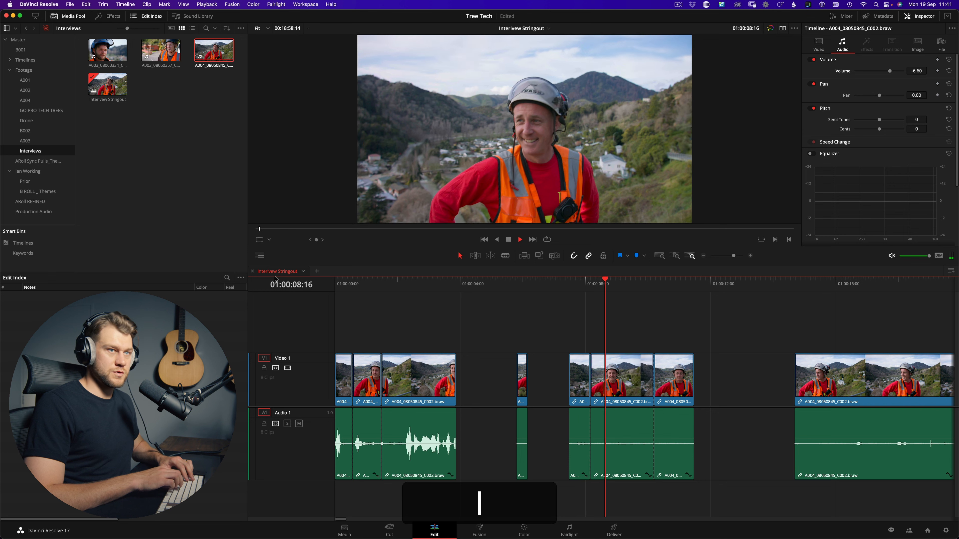
key("k")
key("shift+BackSpace")
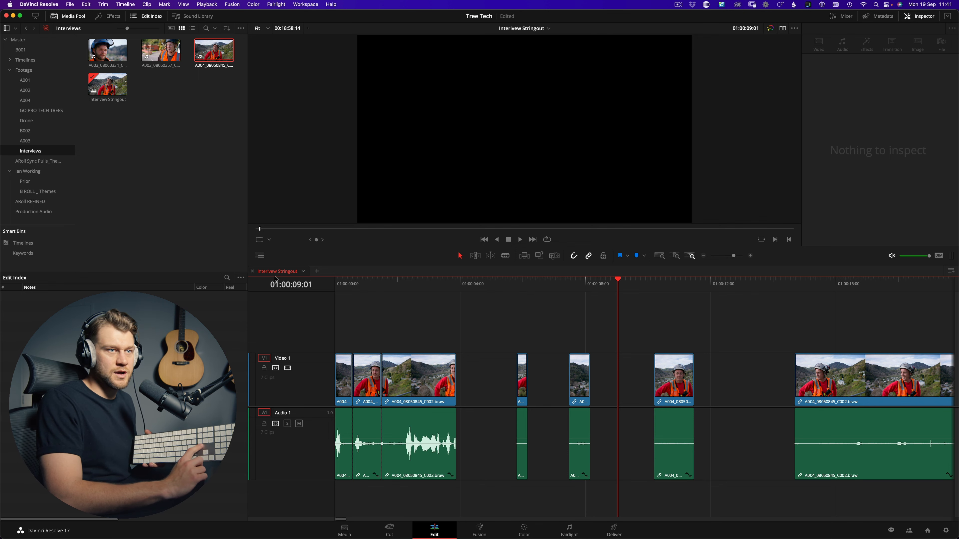
Remove all the gaps between the sections on the timeline at once.
key("Delete")
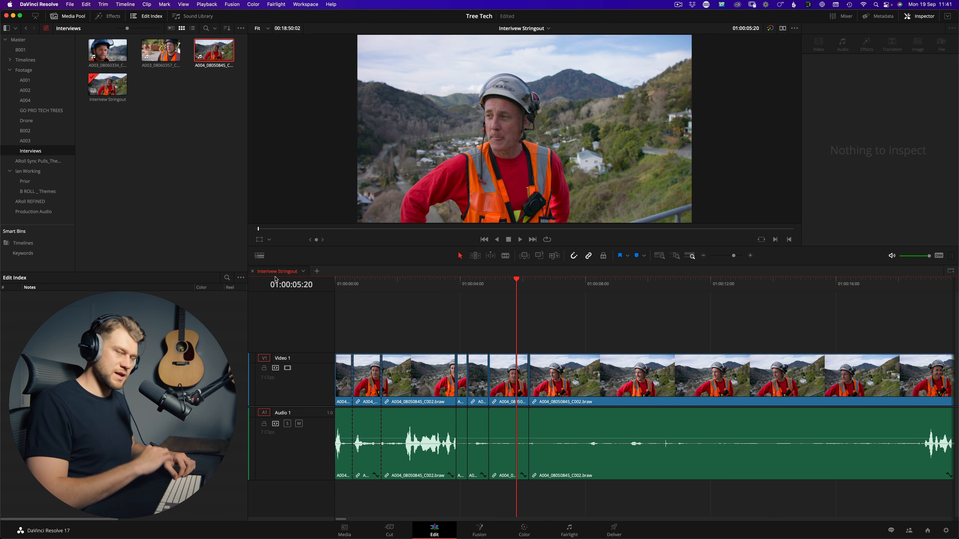
key("super+z")
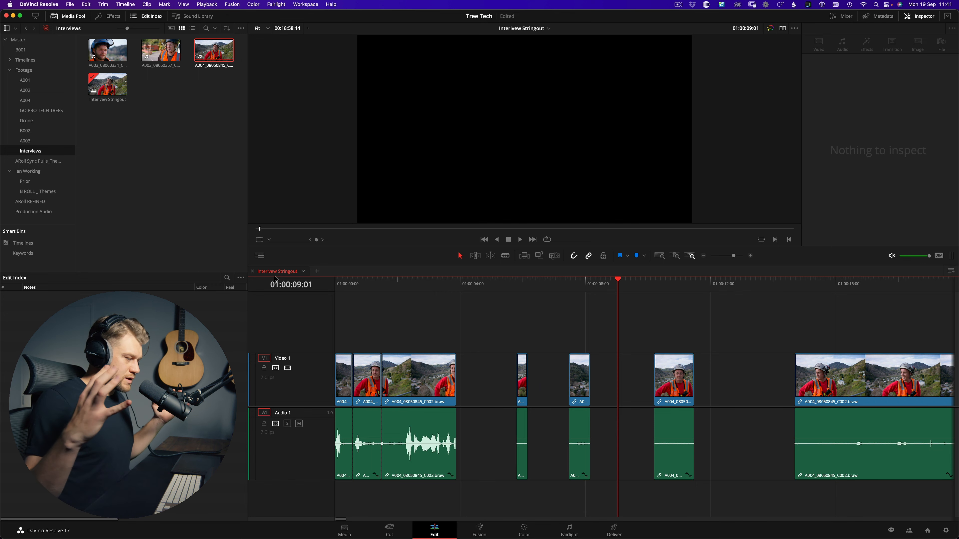
key("shift+z")
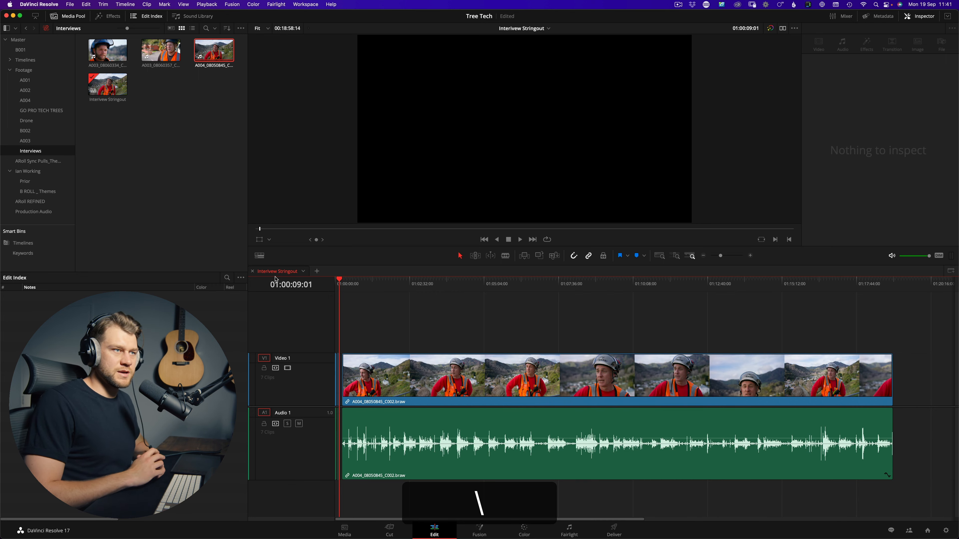
key("equal")
key("equal")
key("equal")
key("equal")
key("equal")
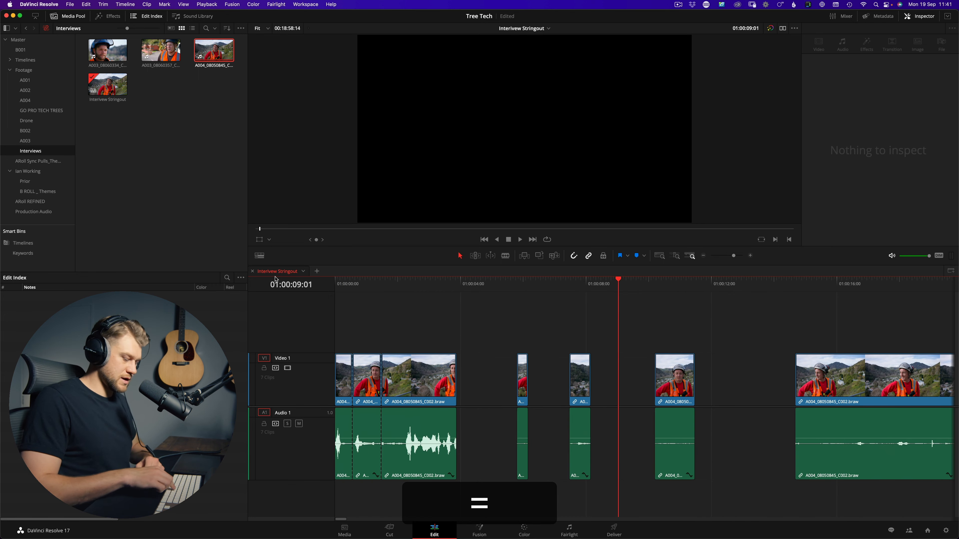
key("Delete")
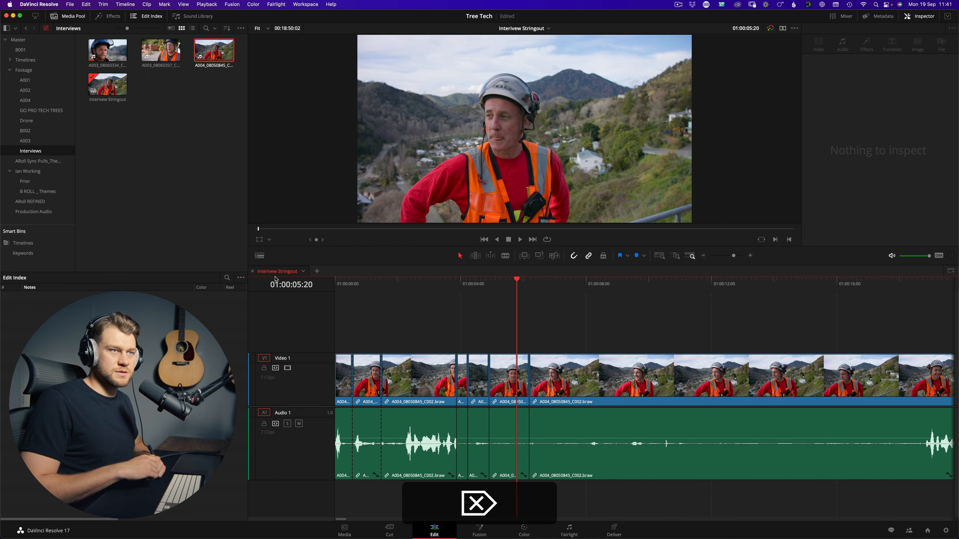
key("super+Delete")
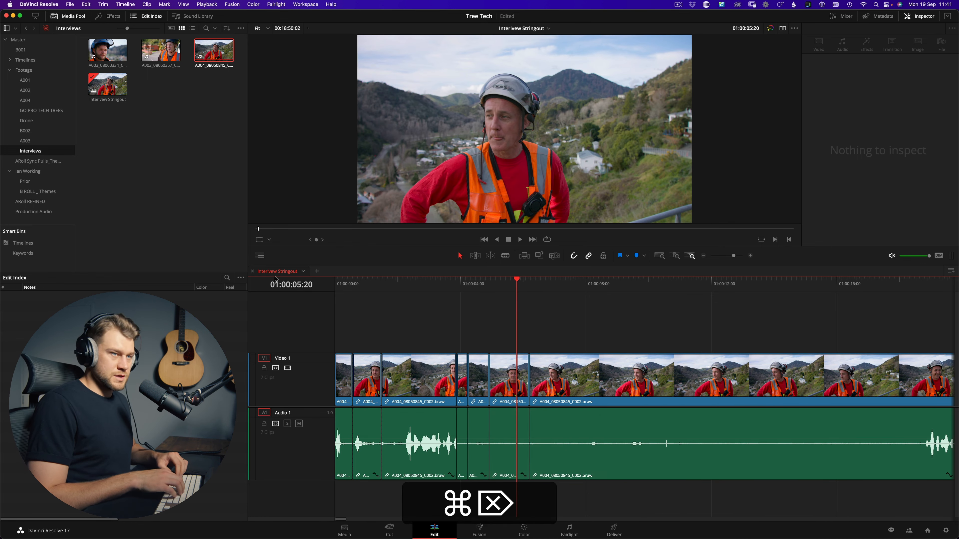
Ripple delete all the short sections at the timeline's start so only the last long clip remains.
key("shift+j")
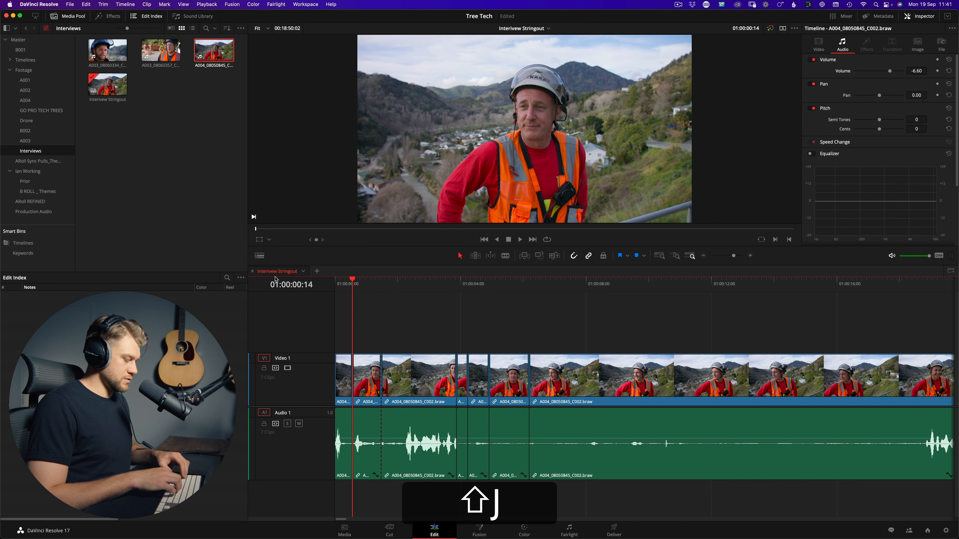
key("shift+d")
key("e")
key("d")
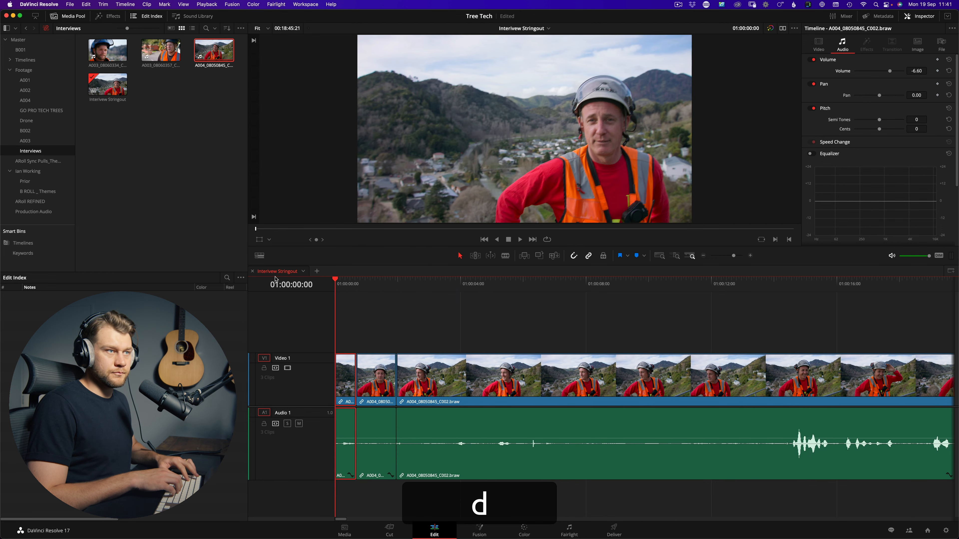
key("e")
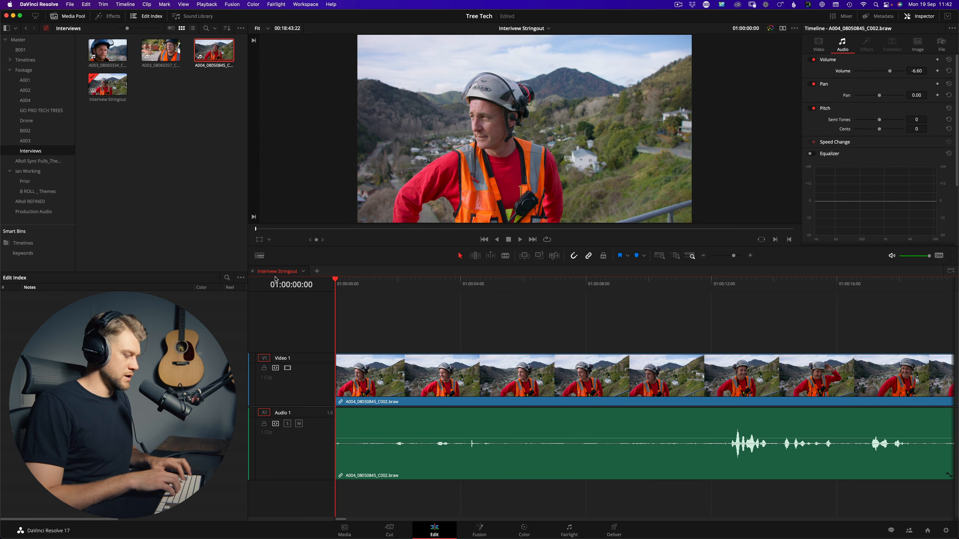
Play the remaining clip from the start at high speed and split it on the fly at 01:00:12:09.
key("k")
key("l")
key("l")
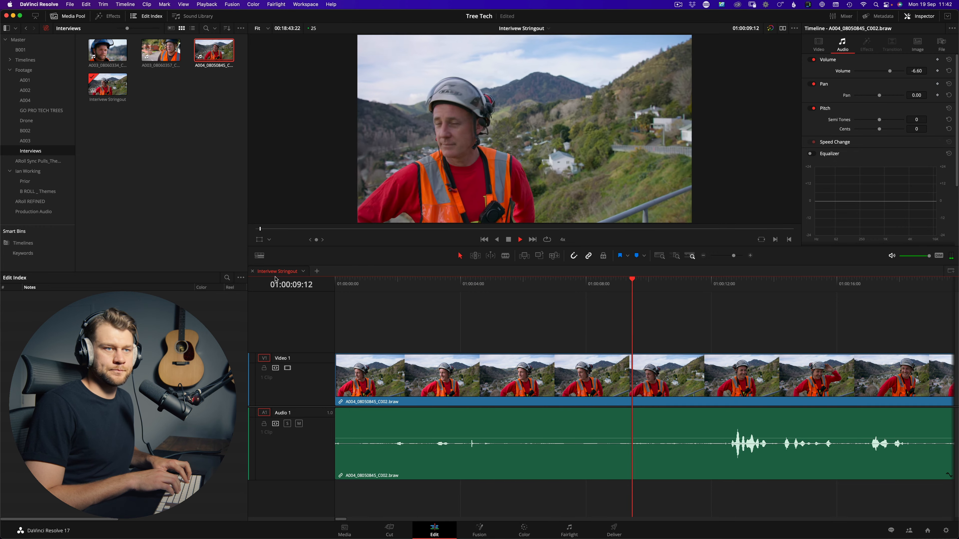
key("super+b")
key("k")
key("super+minus")
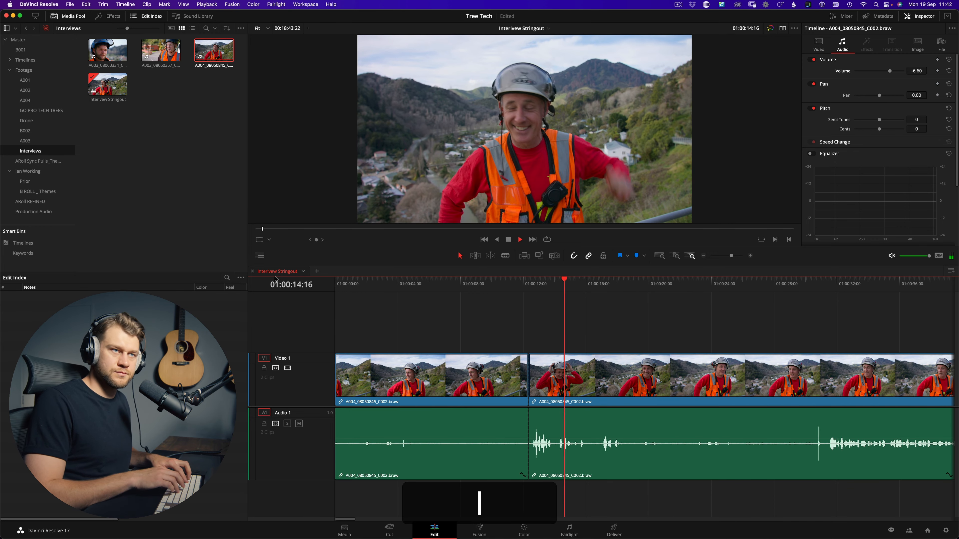
Continue fast playback, split the clip at 01:00:19:11 and return to the cut at 01:00:12:09.
key("l")
key("l")
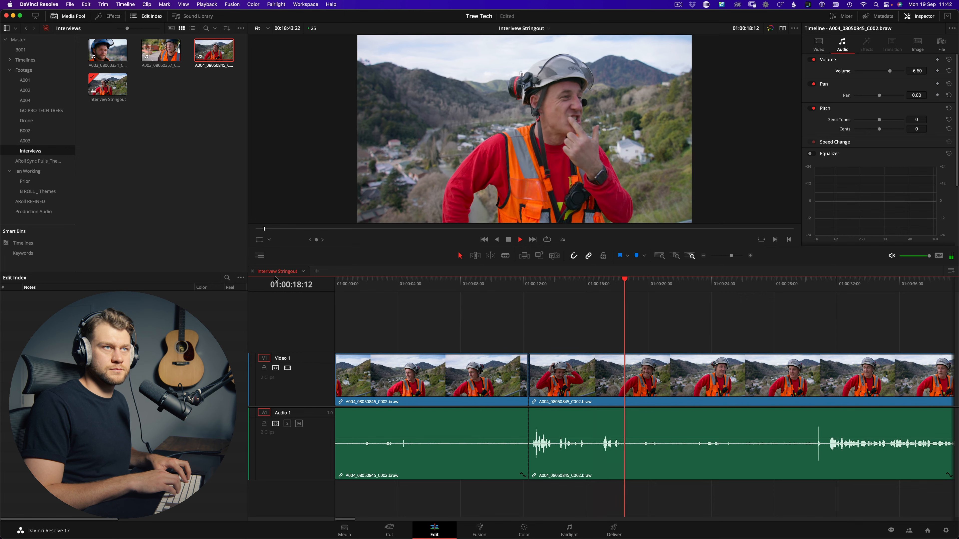
key("super+b")
key("shift+k")
key("shift+j")
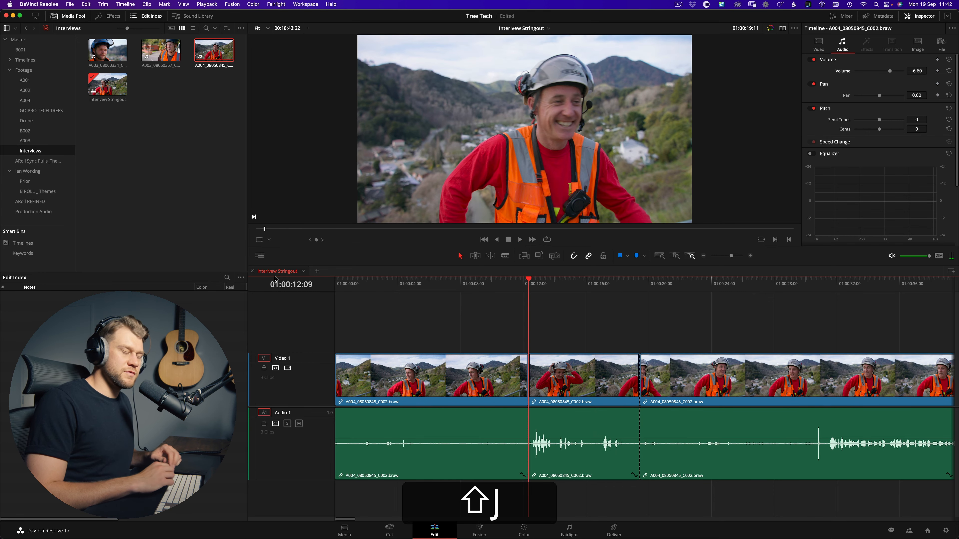
Set the clip color of the section between 01:00:12:09 and 01:00:19:11 to orange and return to its start.
key("k")
key("d")
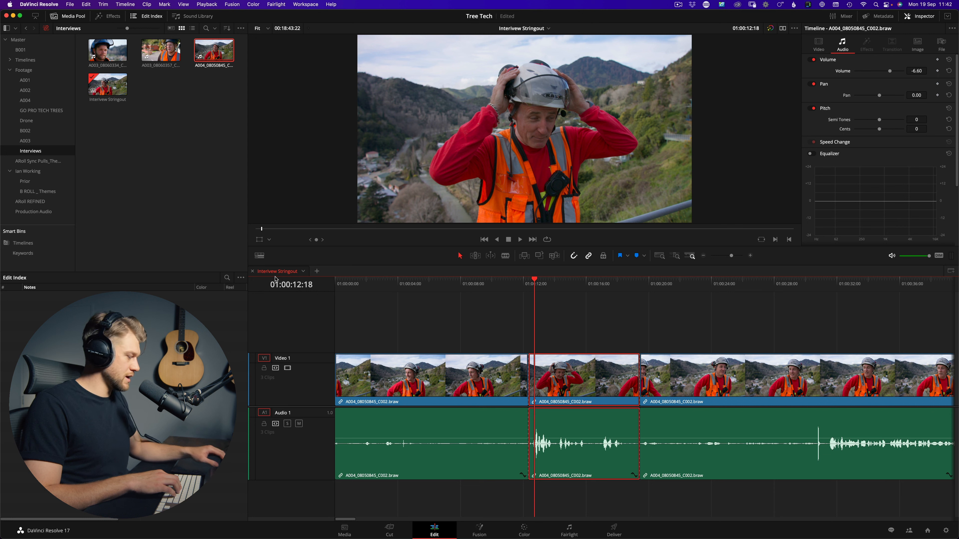
key("ctrl+super+5")
key("Up")
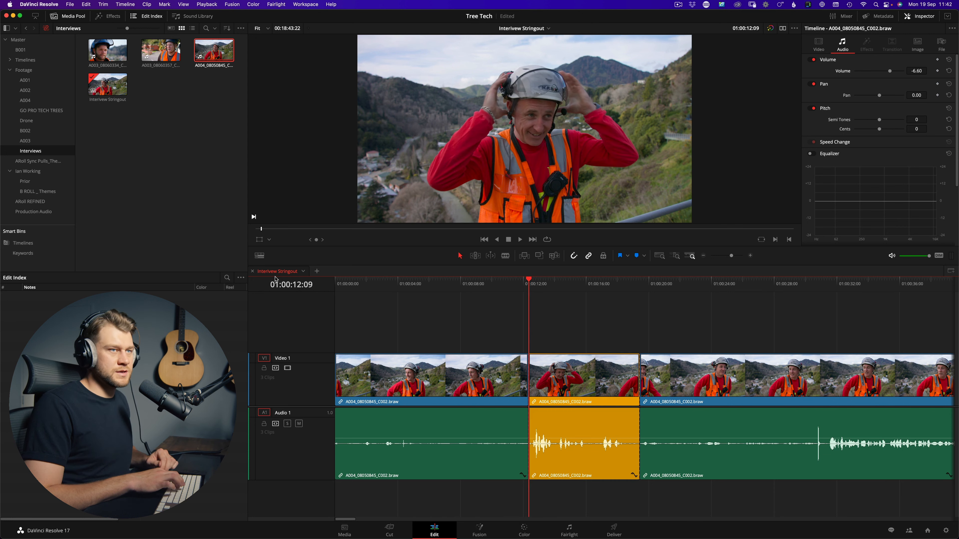
Play through the orange section with short pauses and at double speed, stopping at 01:00:18:04.
key("l")
key("k")
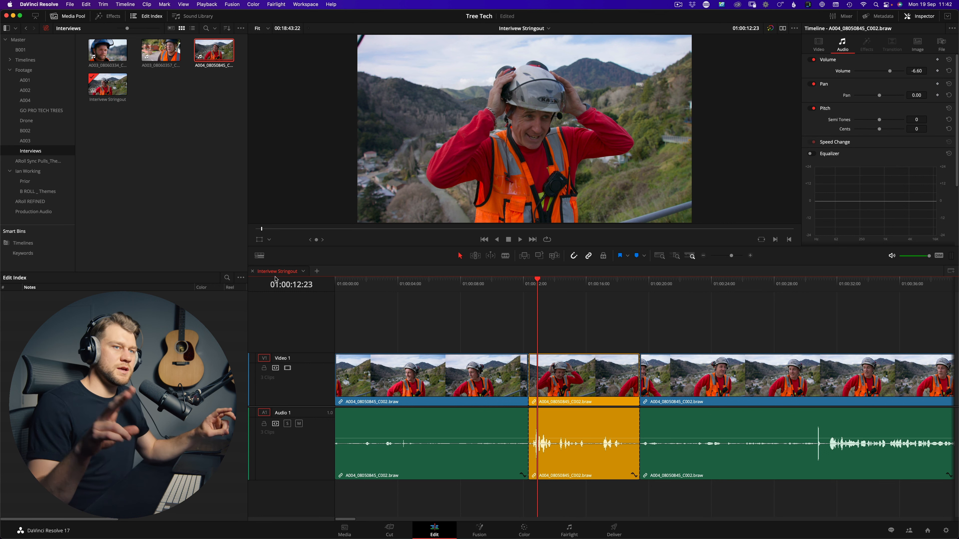
key("l")
key("k")
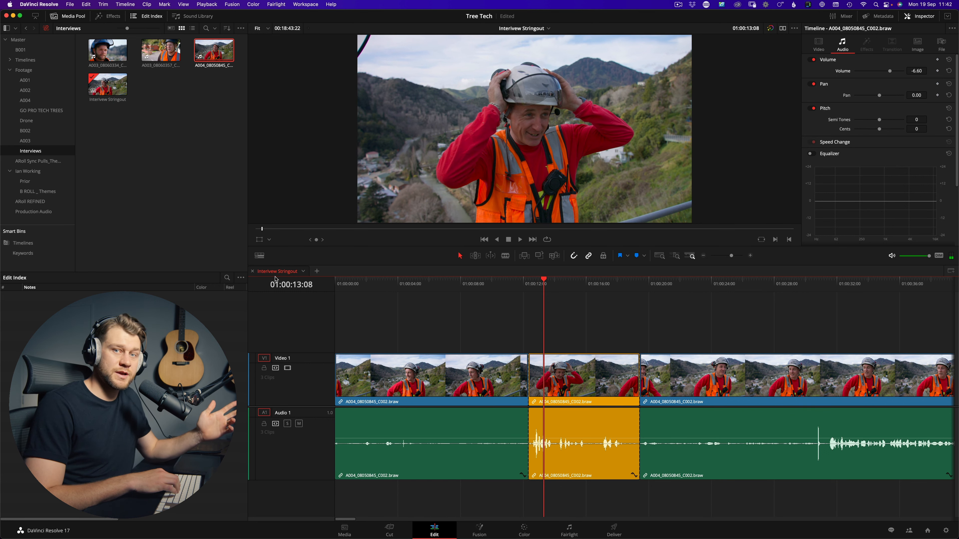
key("l")
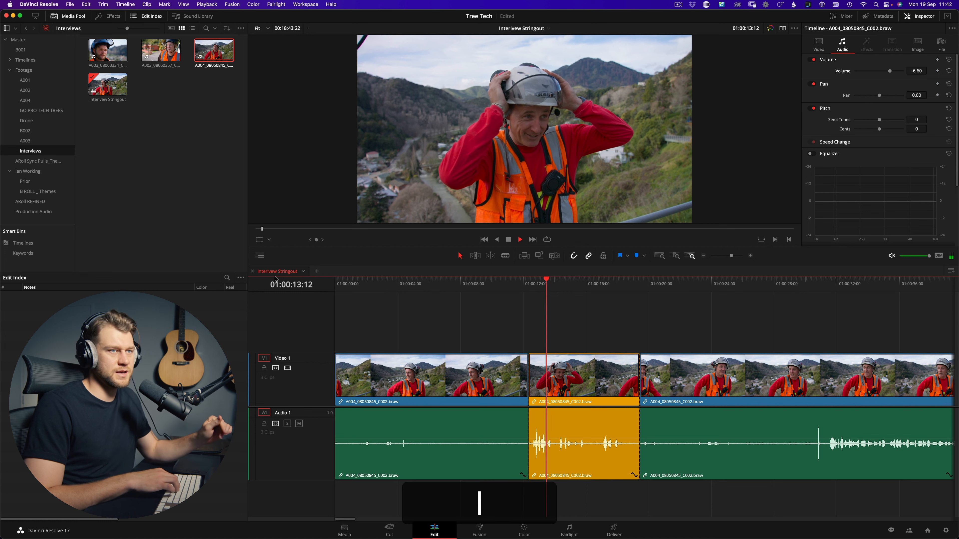
key("k")
key("l")
key("l")
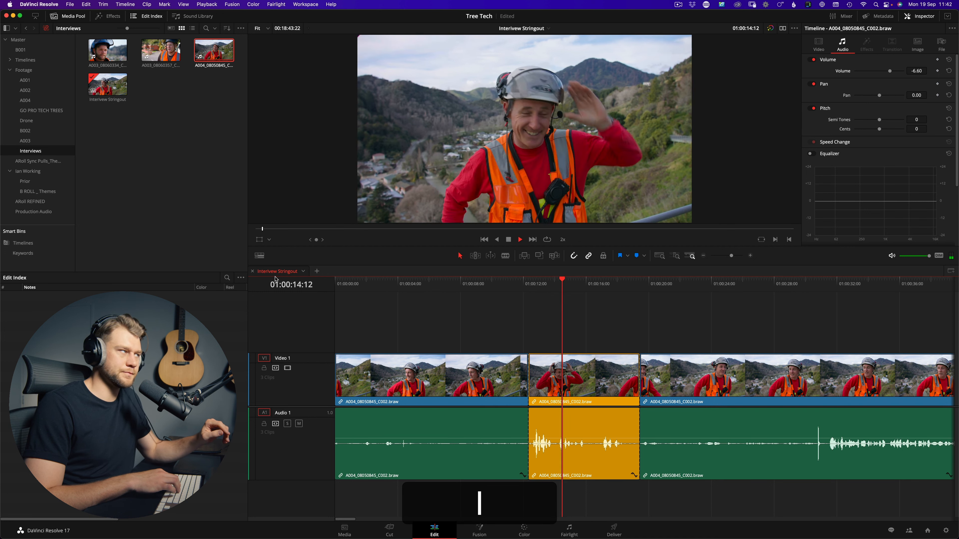
key("shift+k")
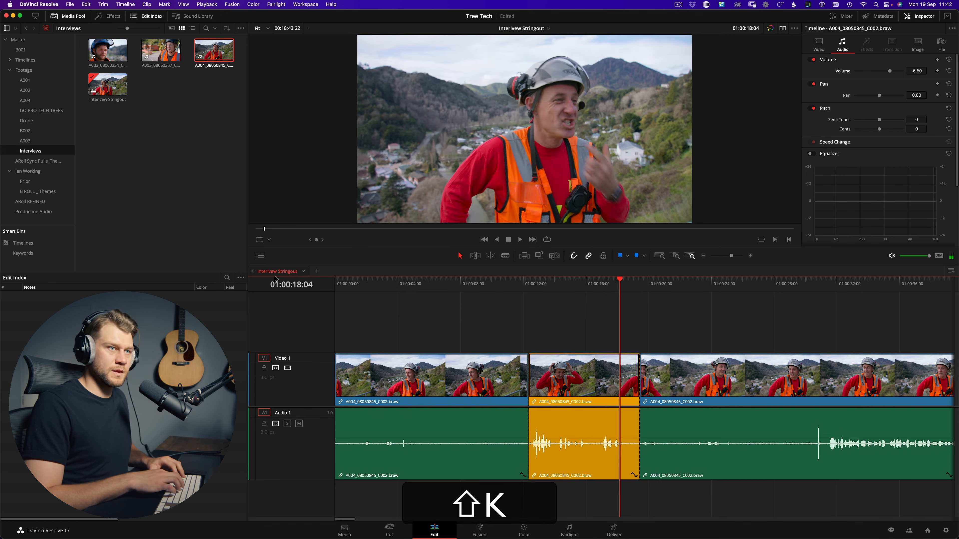
Ripple delete the section before the orange clip and move to the cut at the orange clip's end.
key("shift+j")
key("e")
key("shift+l")
key("shift+l")
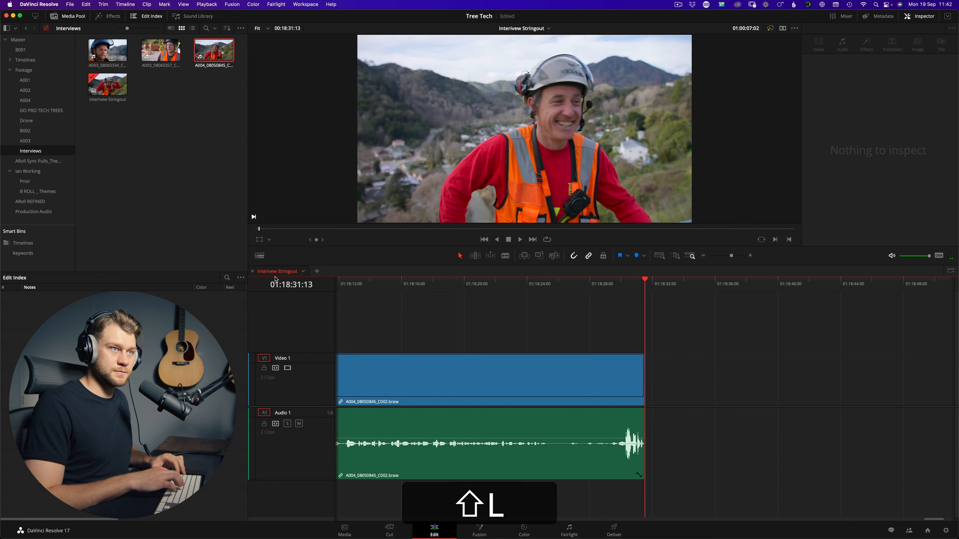
key("shift+j")
Play on from the orange clip's end at high speed, switching to blade mode, and split the clip at 01:00:19:00.
key("shift+l")
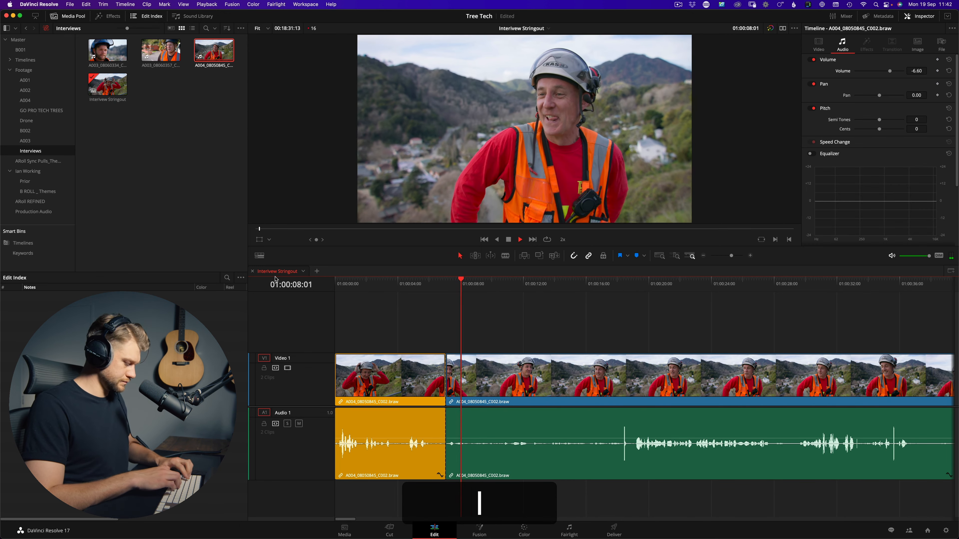
key("shift+l")
key("b")
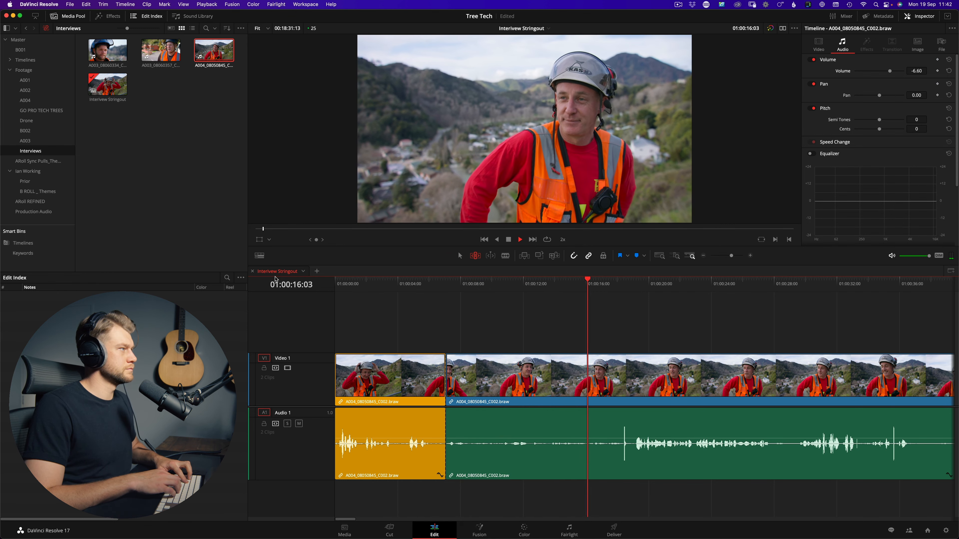
key("l")
key("k")
key("r")
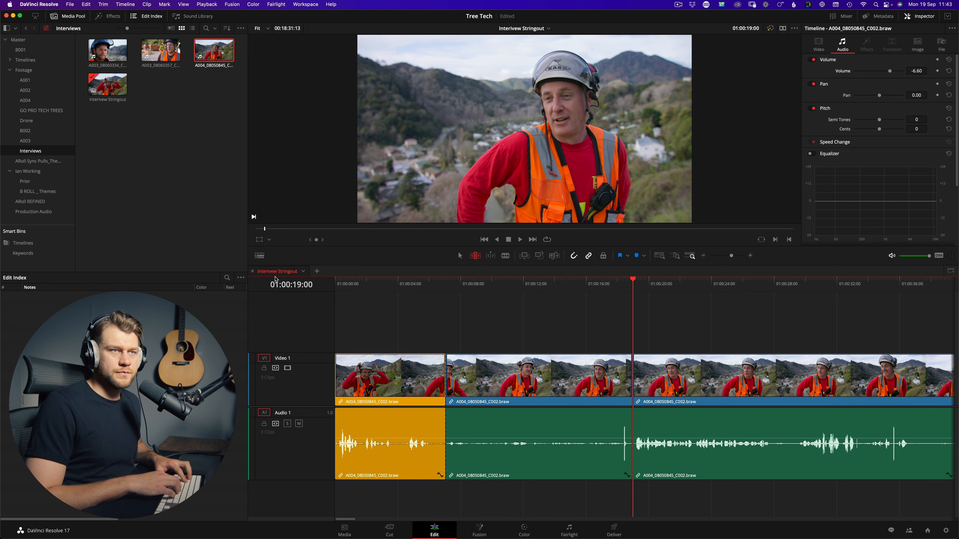
key("r")
Try to ripple delete the section between the orange clip and the 01:00:19:00 cut, and undo the deletion.
key("j")
key("k")
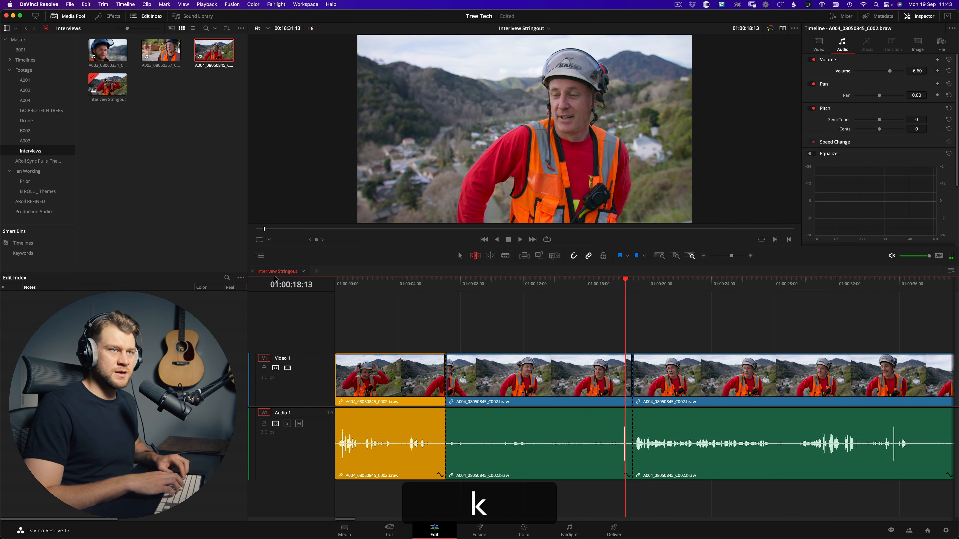
key("shift+d")
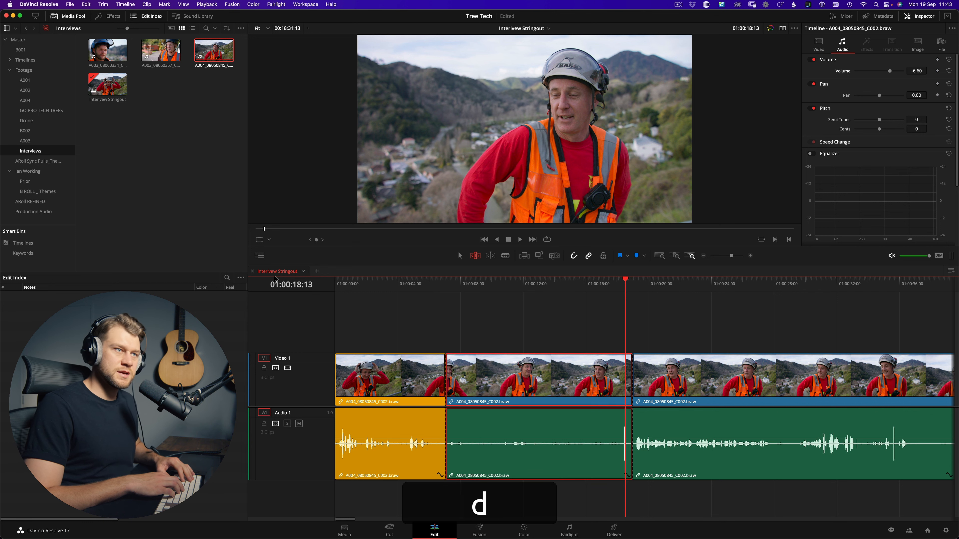
key("e")
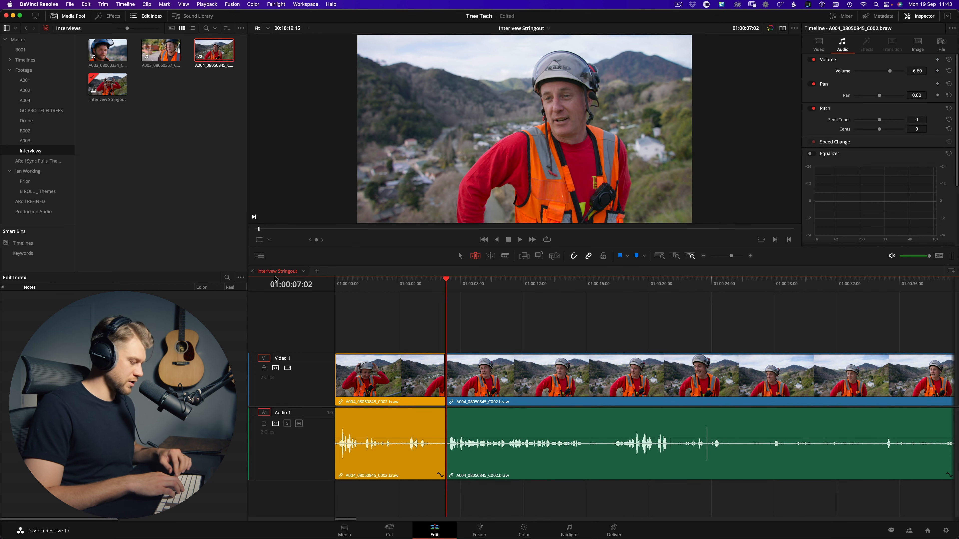
key("super+z")
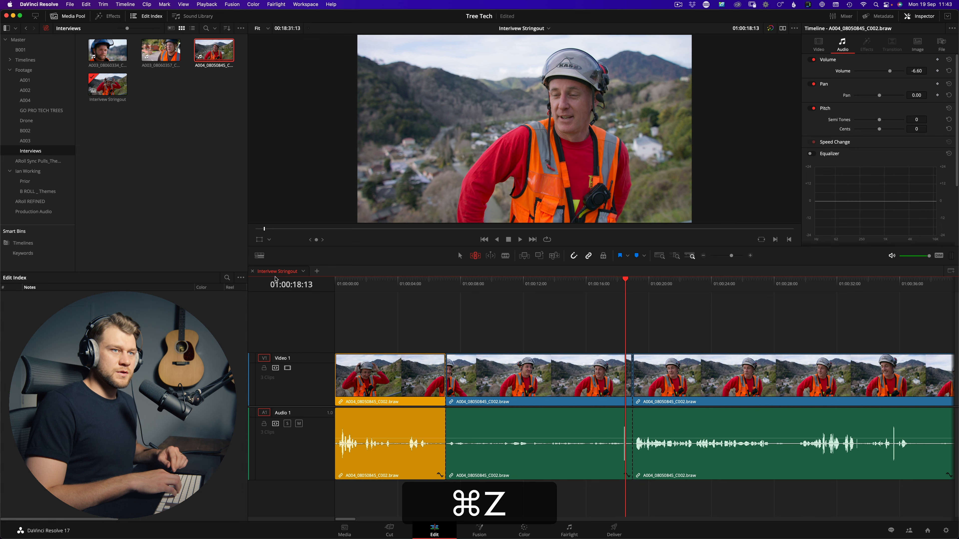
Try to ripple trim the start of the section after the orange clip up to 01:00:18:13, and undo the trim.
key("q")
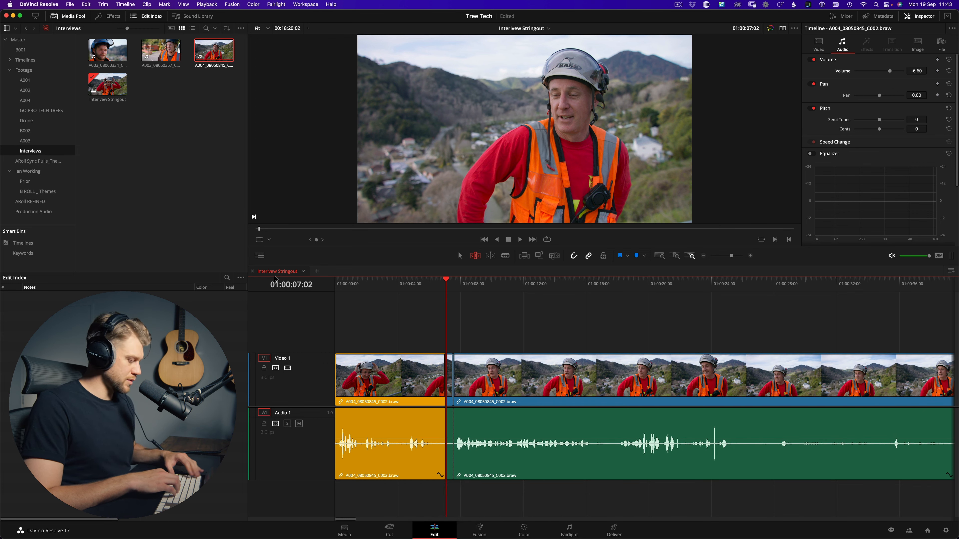
key("super+z")
Try splitting the section after the orange clip at 01:00:16:07 and ripple deleting the split-off piece, and undo both edits.
key("j")
key("k")
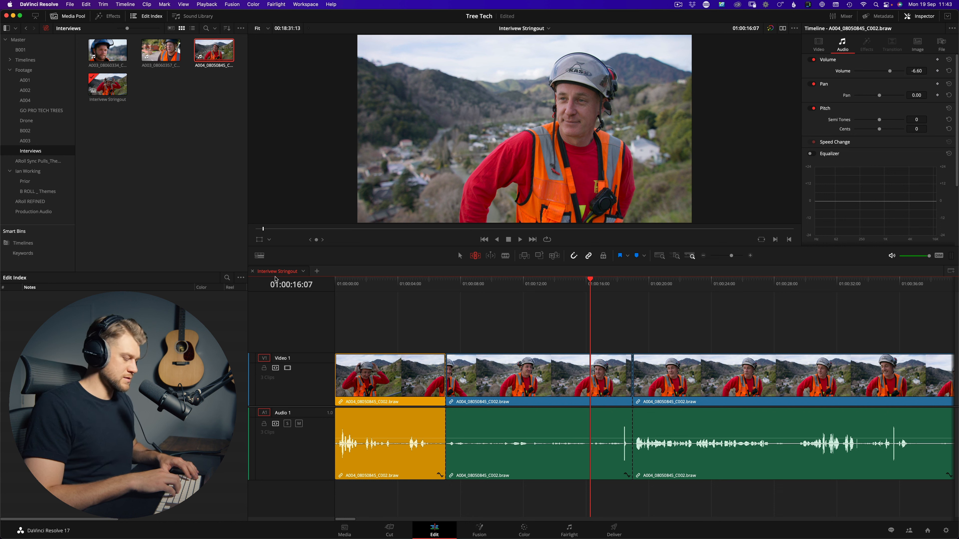
key("r")
key("l")
key("k")
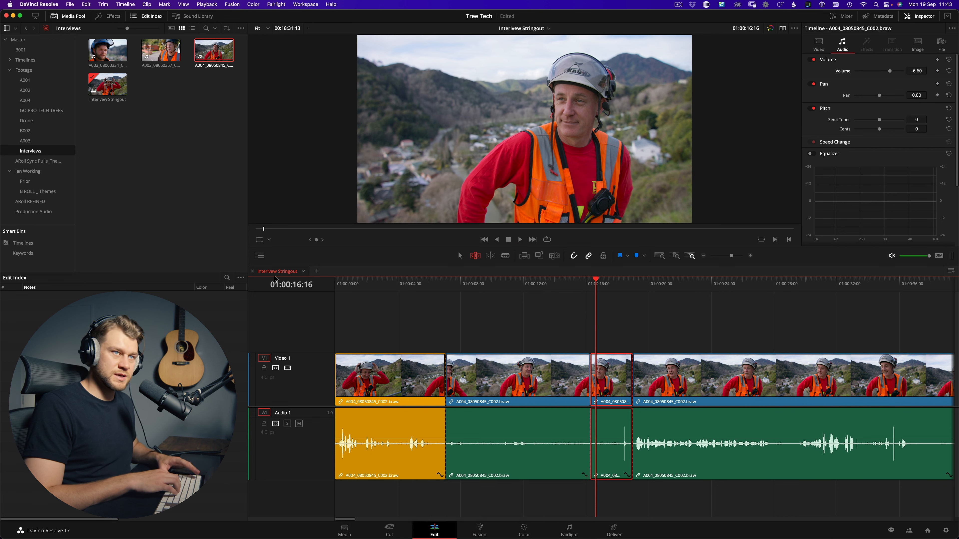
key("e")
key("super+z")
key("super+z")
Ripple trim the section after the orange clip from both ends, its end back to 01:00:16:16, and ripple delete the remainder.
key("w")
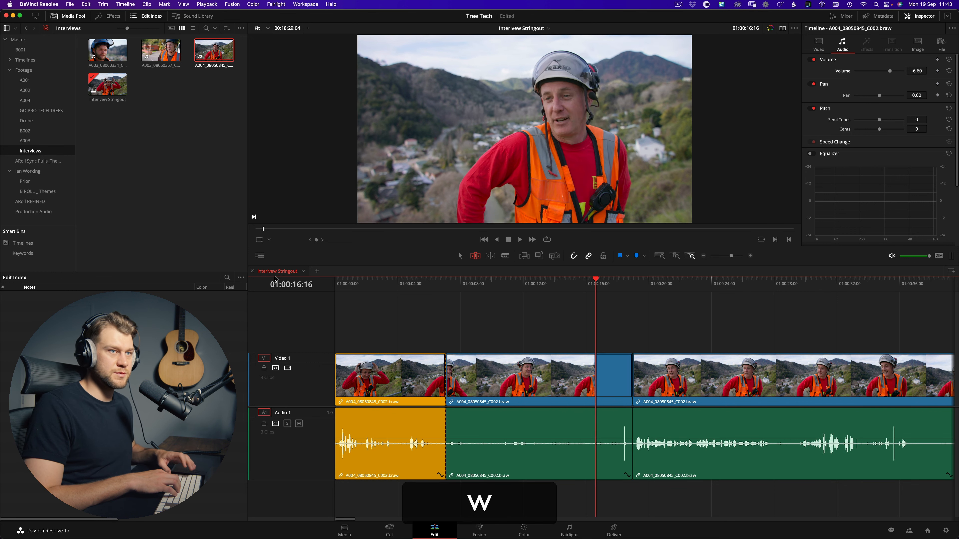
key("j")
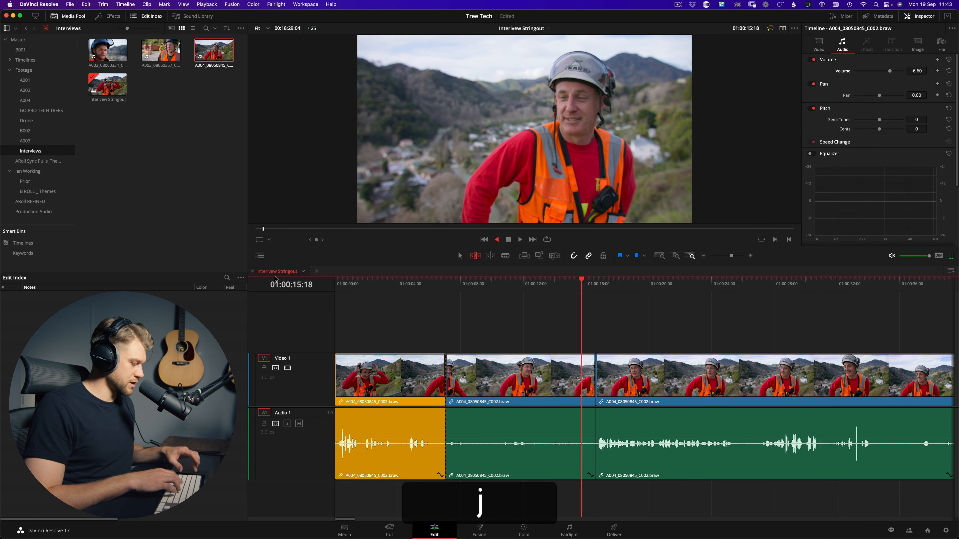
key("k")
key("q")
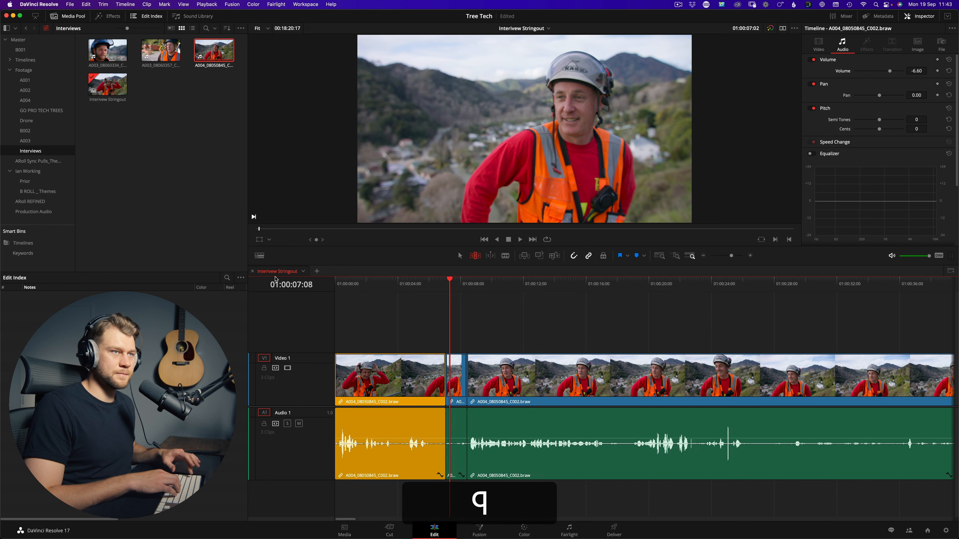
key("d")
key("e")
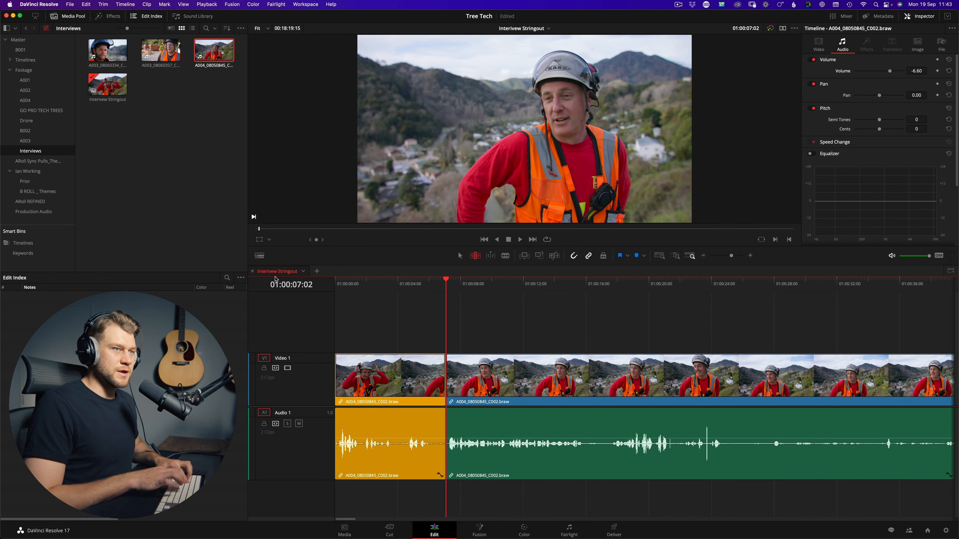
Play from the orange clip's end at double and quadruple speed, splitting the clip at 01:00:15:21, about 01:00:55 and 01:01:08:06.
key("l")
key("l")
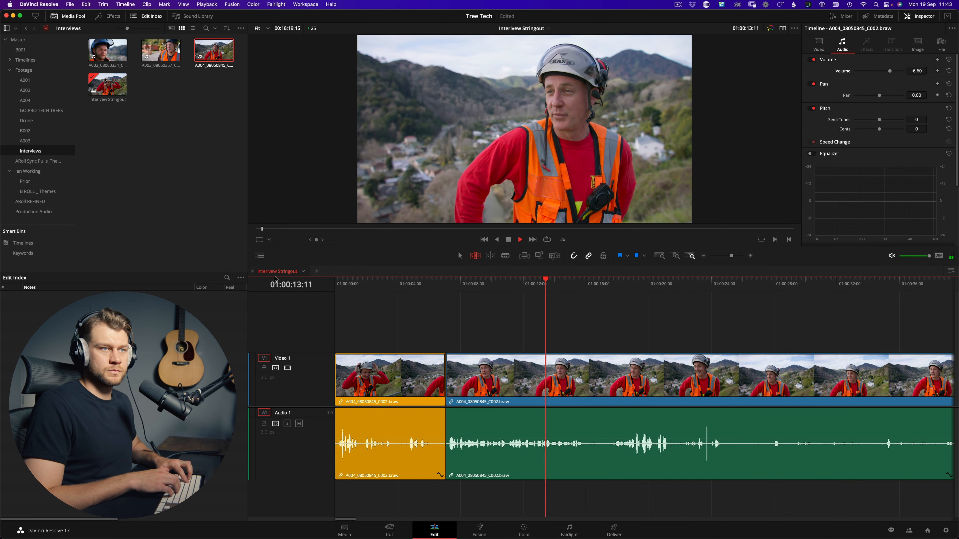
key("super+b")
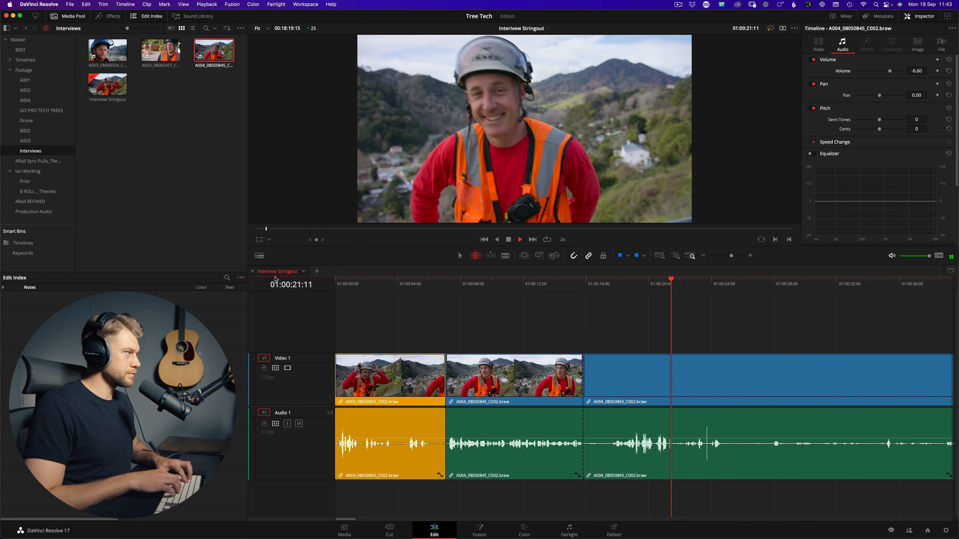
key("l")
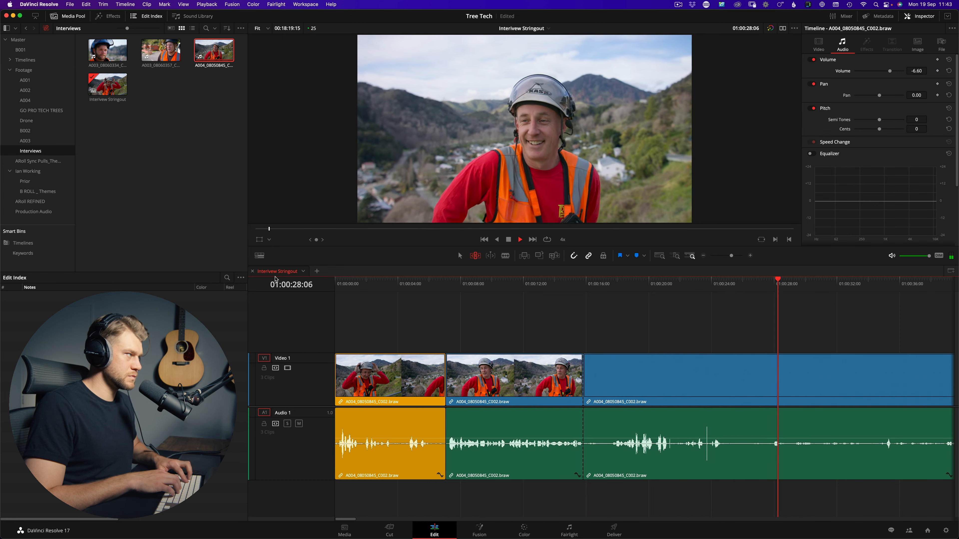
key("super+minus")
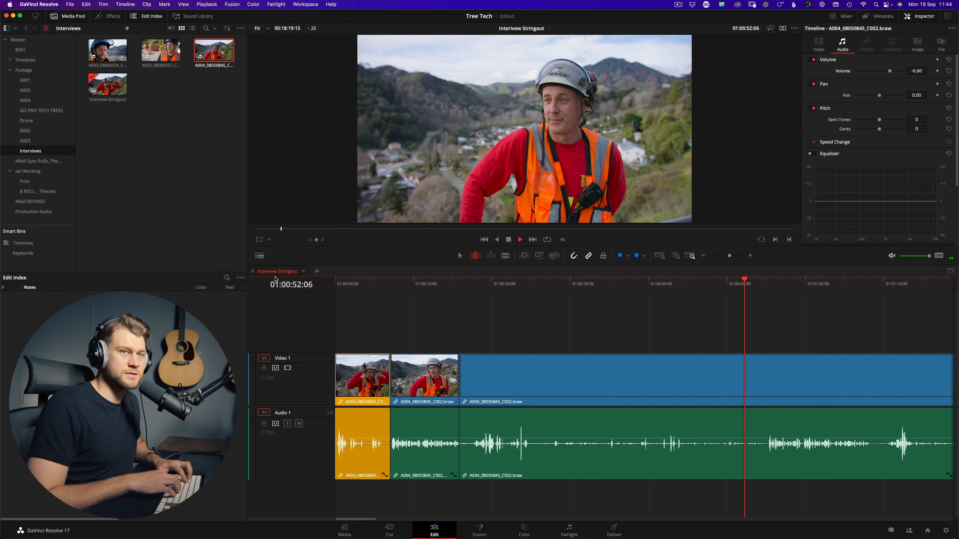
key("r")
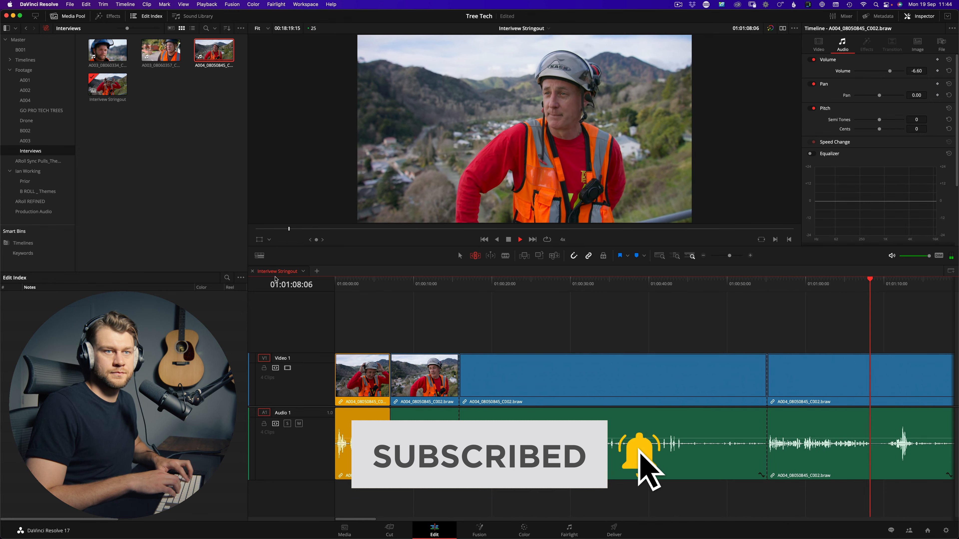
key("r")
key("shift+k")
Ripple delete the long section starting at the 01:00:15:21 cut and play briefly from that cut.
key("shift+j")
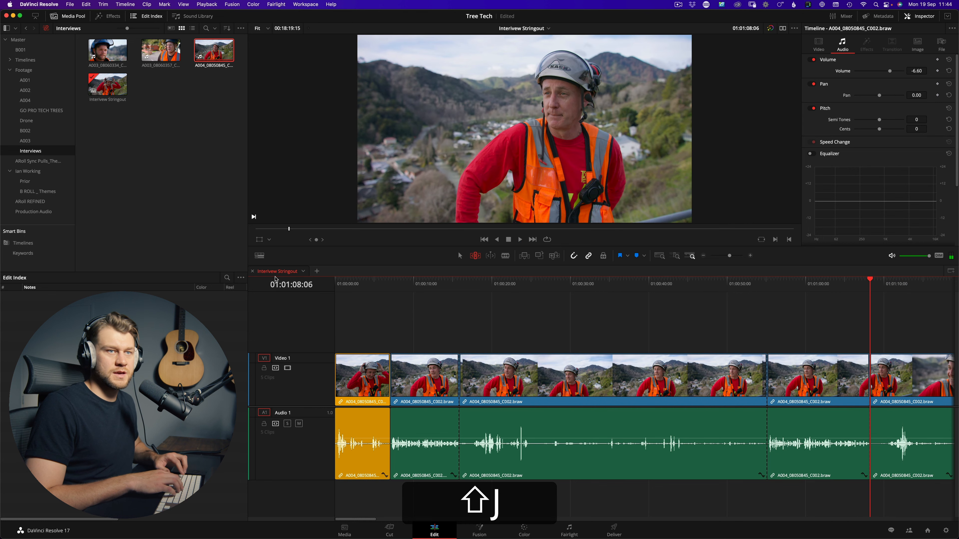
key("shift+j")
key("shift+j")
key("e")
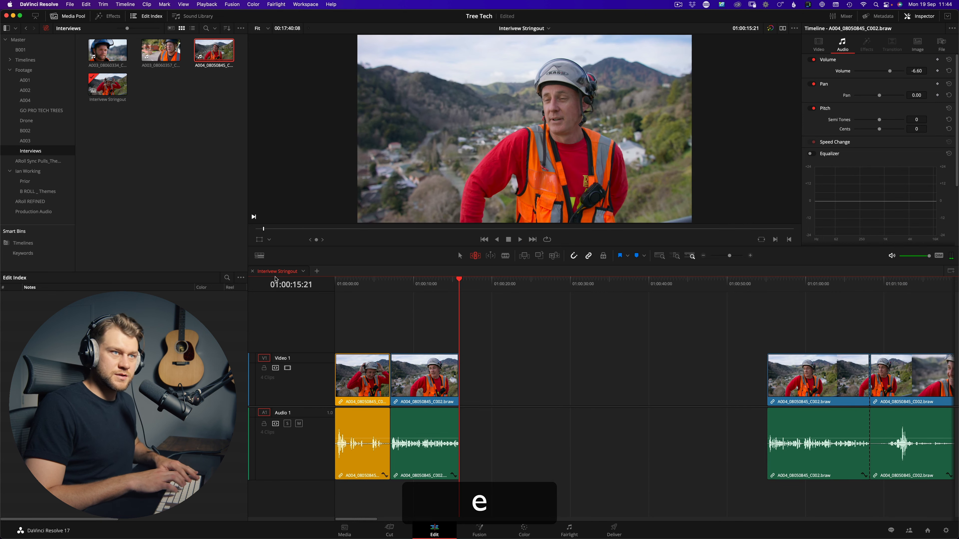
key("l")
key("k")
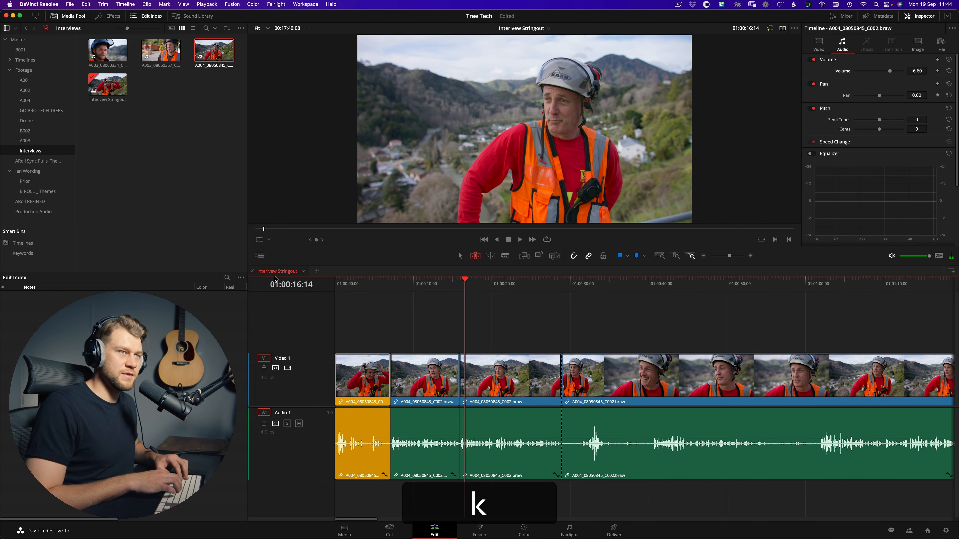
Add a timeline marker named Introduction at the orange clip's end, at 01:00:07:02.
key("shift+j")
key("shift+j")
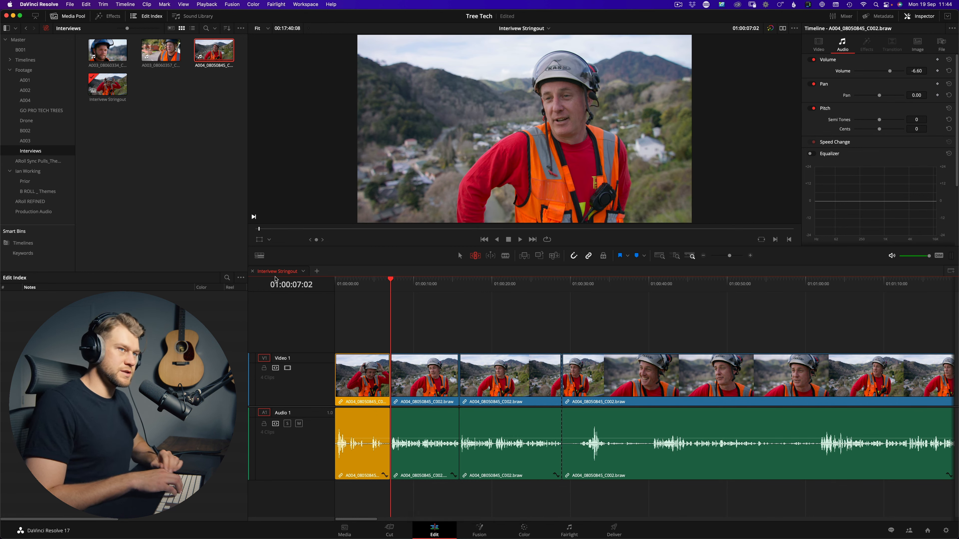
key("l")
key("k")
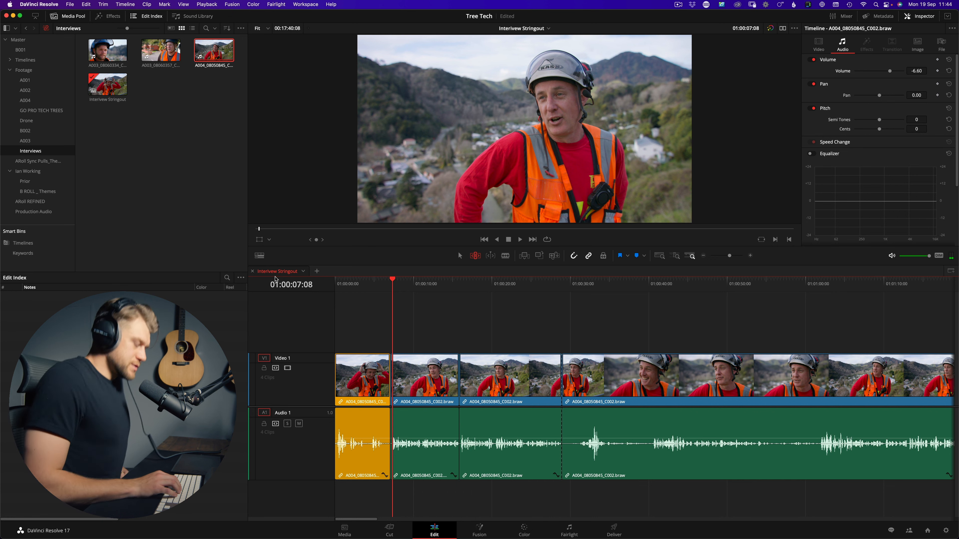
key("shift+l")
key("shift+j")
key("m")
key("m")
key("super+a")
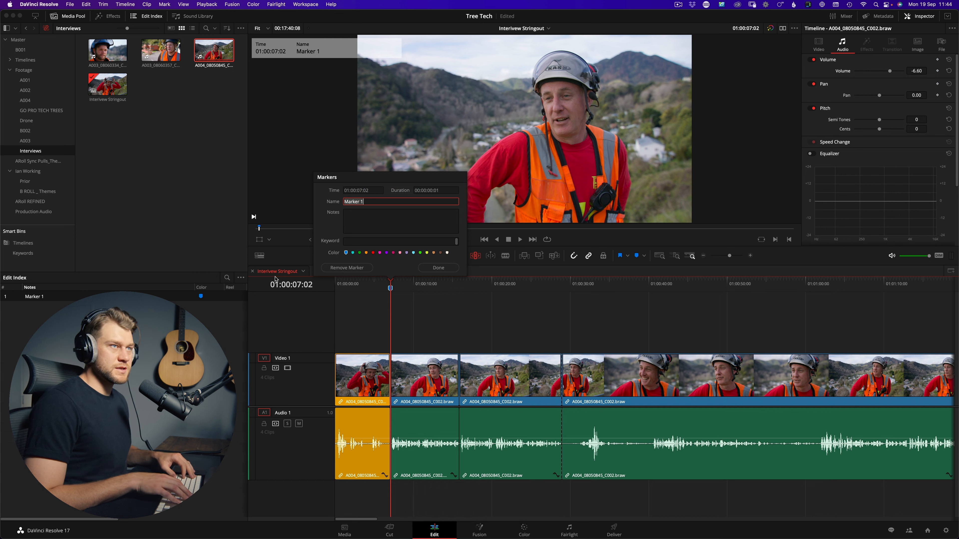
key("BackSpace")
type("Intr")
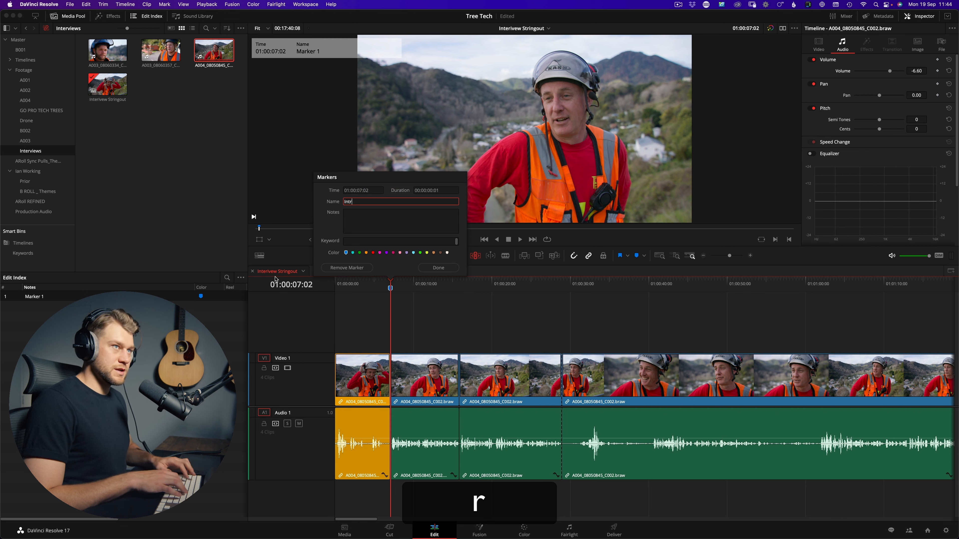
type("oduction")
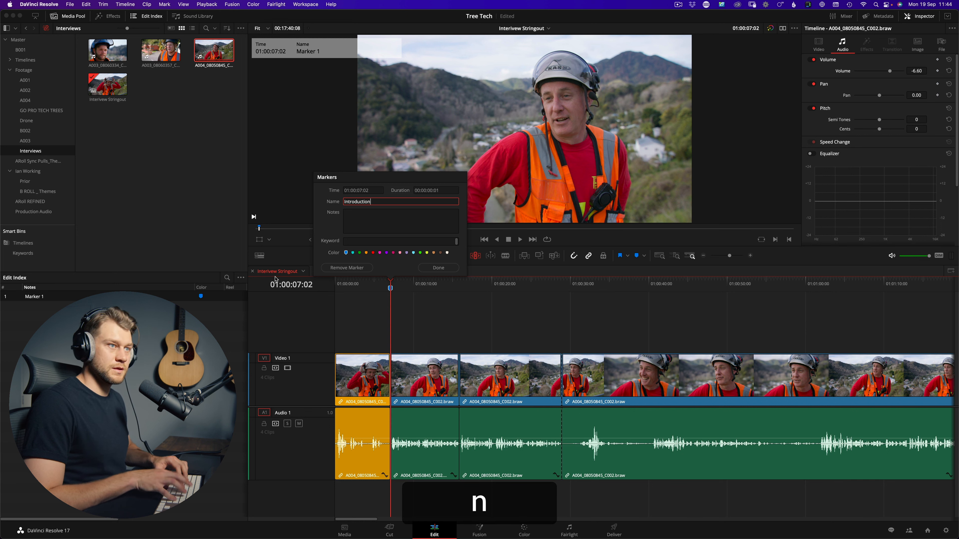
key("Return")
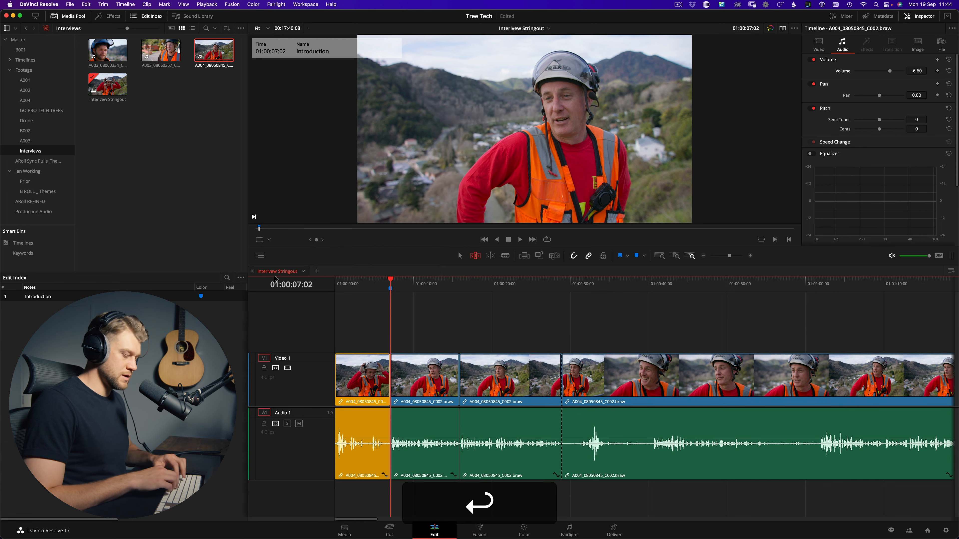
Play on from the 01:00:28:24 cut and ripple trim the start of the clip after that cut to the playhead.
key("shift+l")
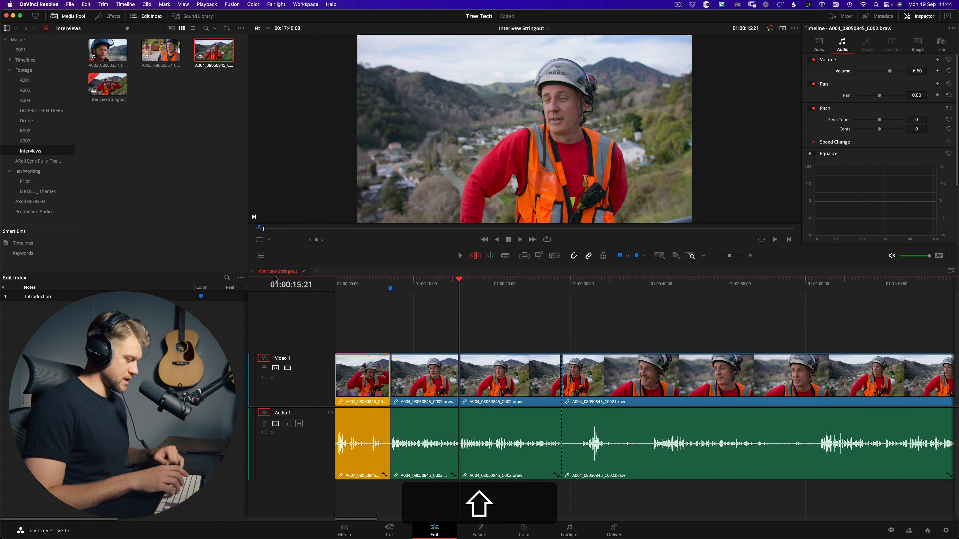
key("shift+l")
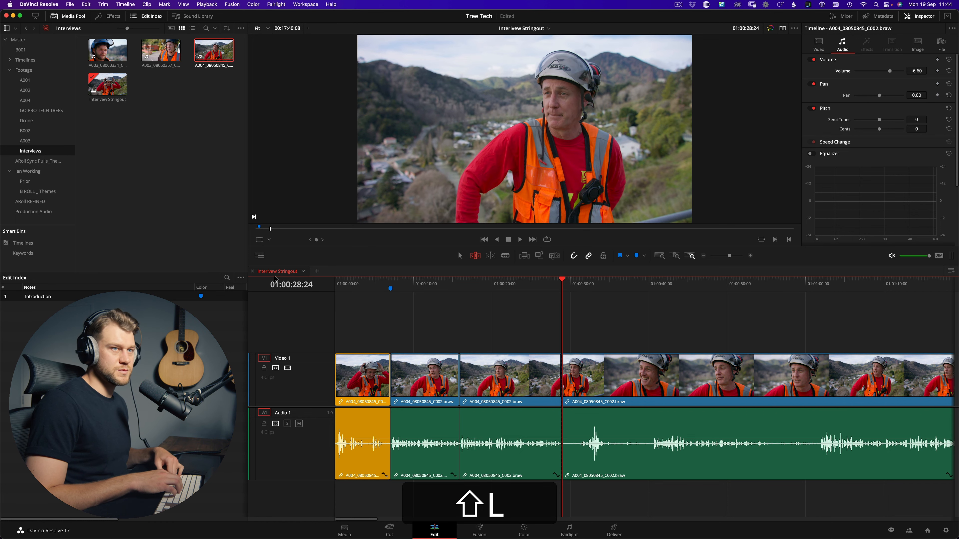
key("space")
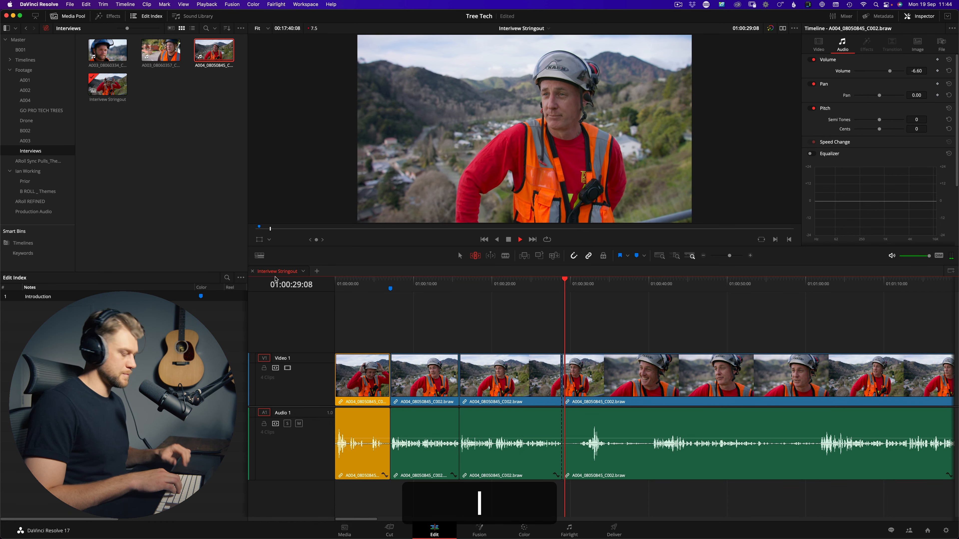
key("b")
Play on at up to double speed, step back to 01:00:32:23 and split the clip there.
key("l")
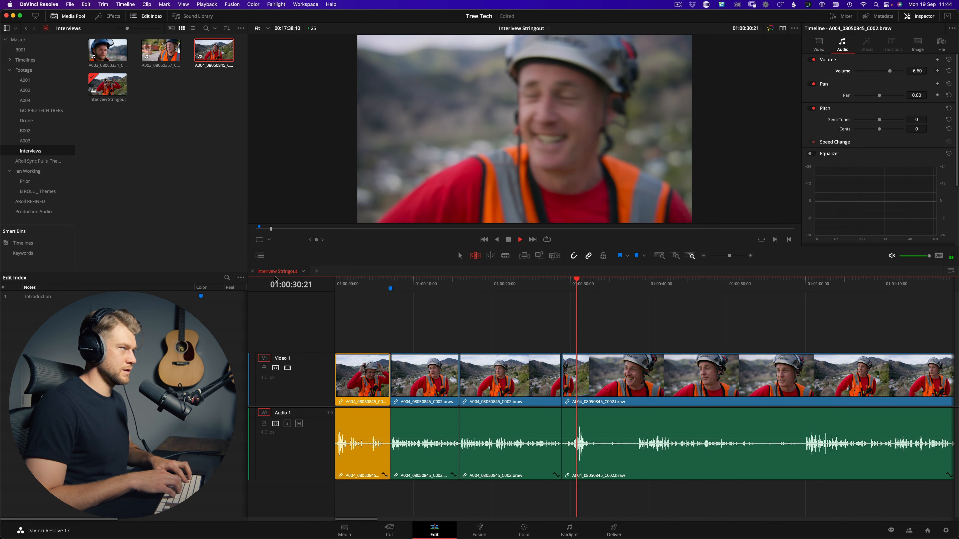
key("l")
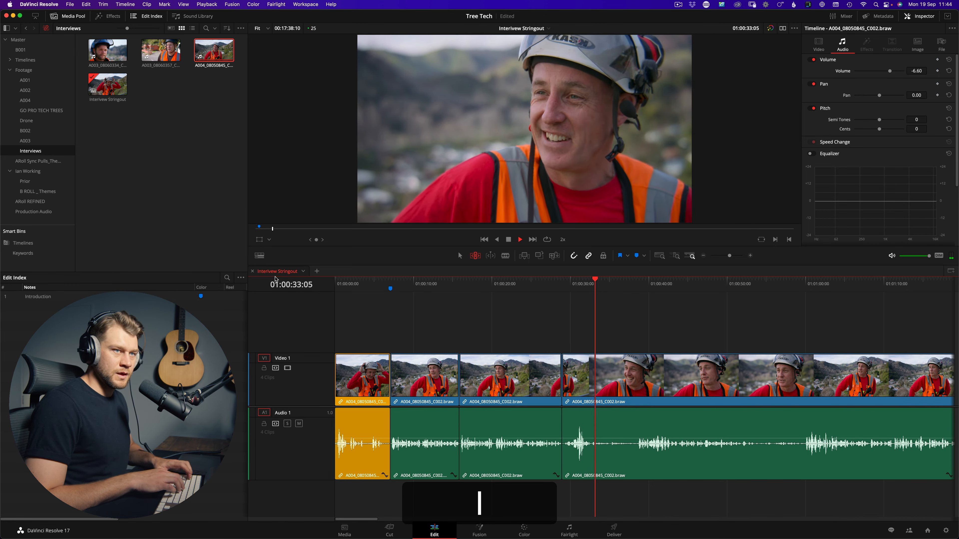
key("j")
key("k")
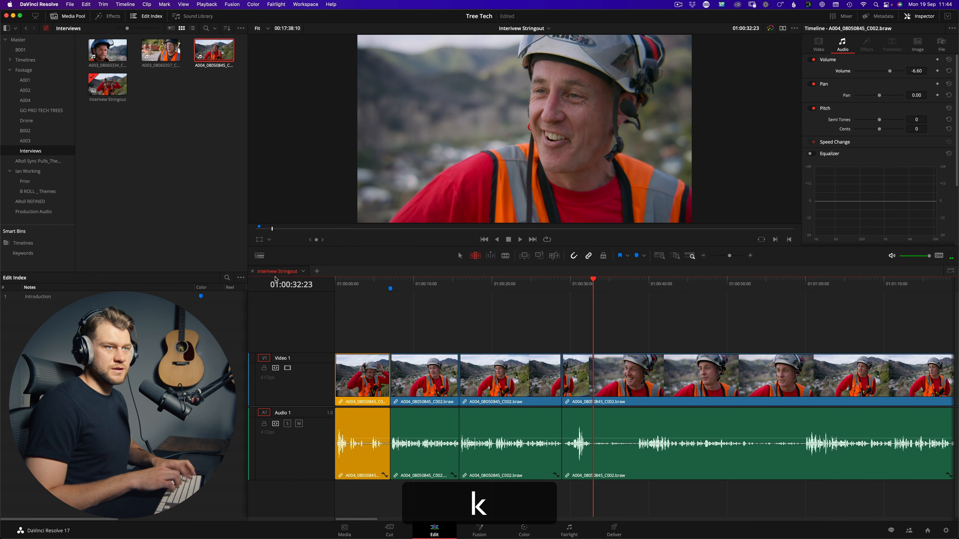
key("r")
Colour the section between 01:00:28:24 and 01:00:32:23 orange and deselect it.
key("shift+j")
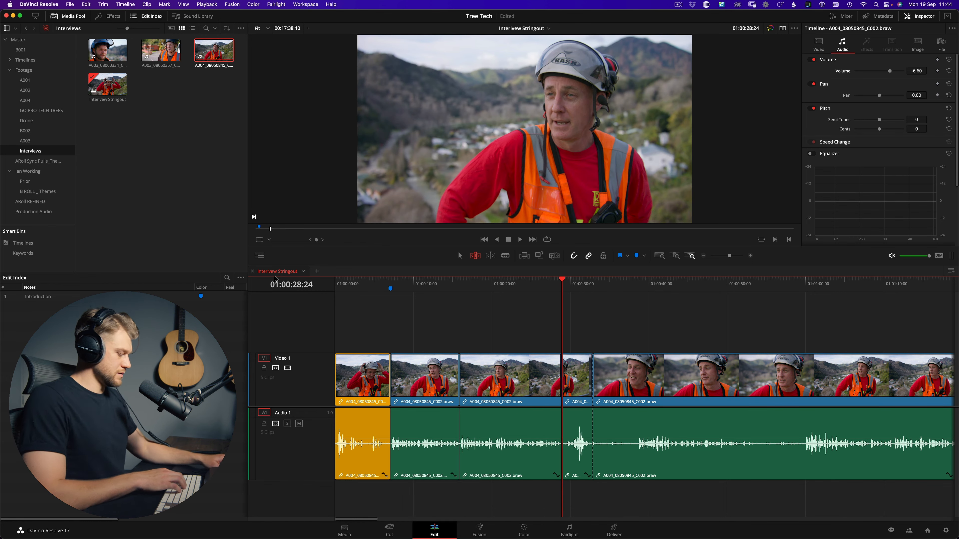
key("d")
key("ctrl+super+5")
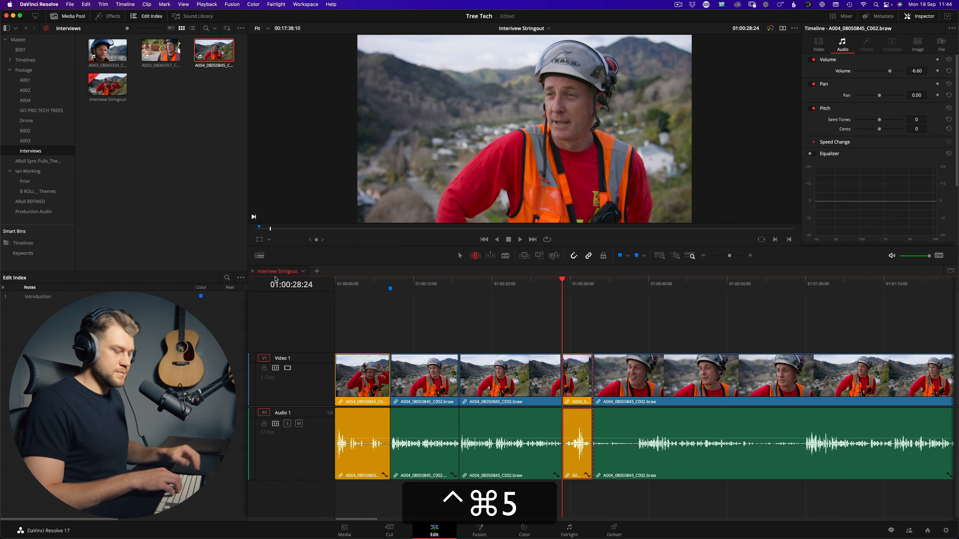
key("ctrl+f")
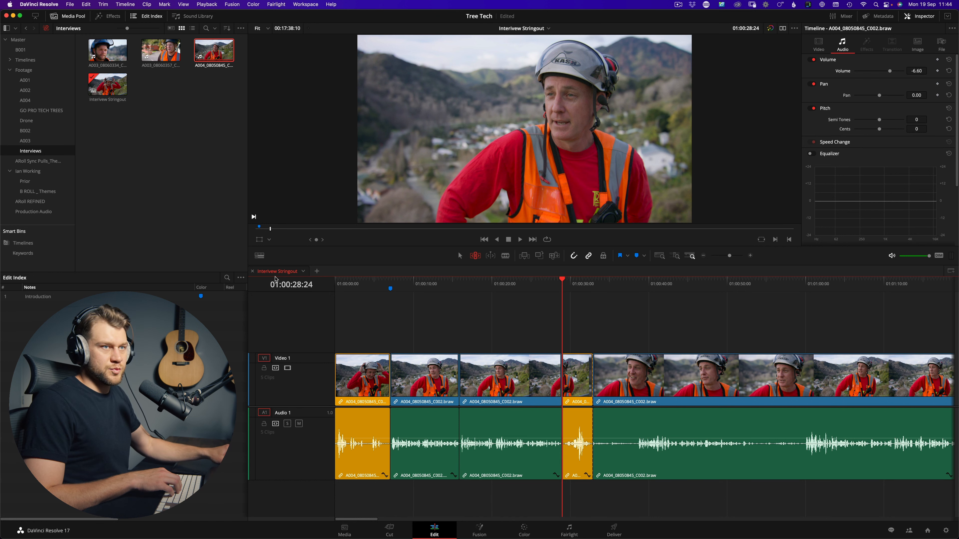
Try several other clip colours on the section starting at 01:00:28:24, return it to orange and deselect it.
key("d")
key("ctrl+super+7")
key("ctrl+super+8")
key("ctrl+super+9")
key("ctrl+super+5")
key("ctrl+super+1")
key("ctrl+super+3")
key("ctrl+super+5")
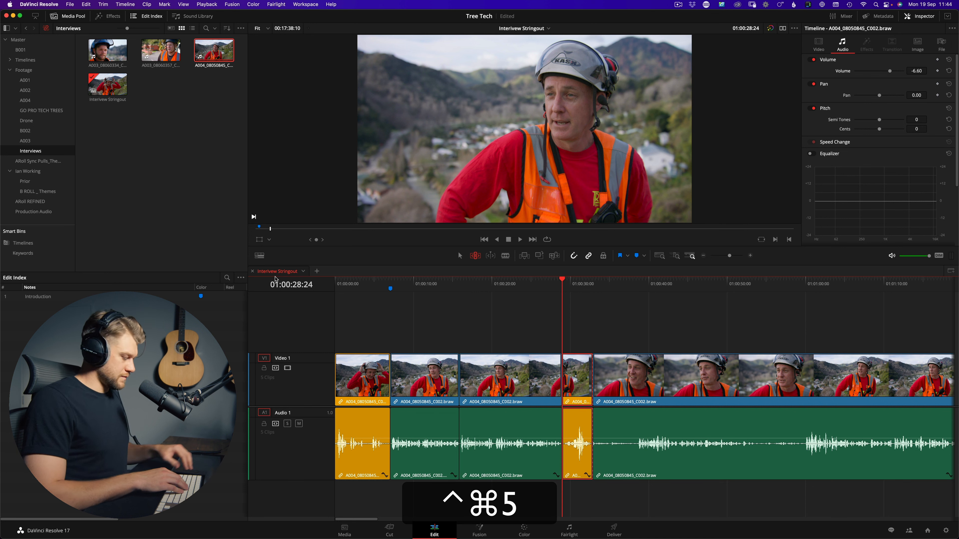
key("ctrl+alt+f")
key("ctrl+alt+r")
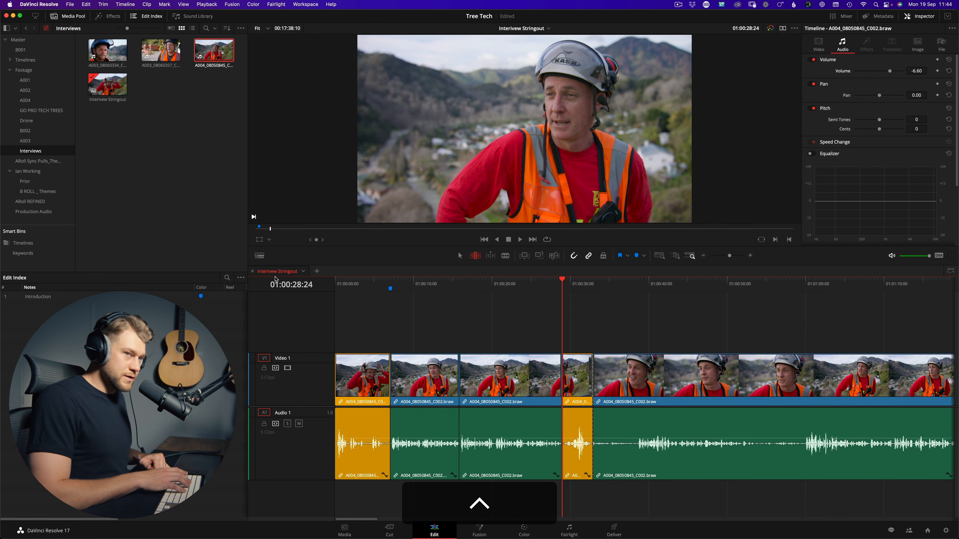
key("d")
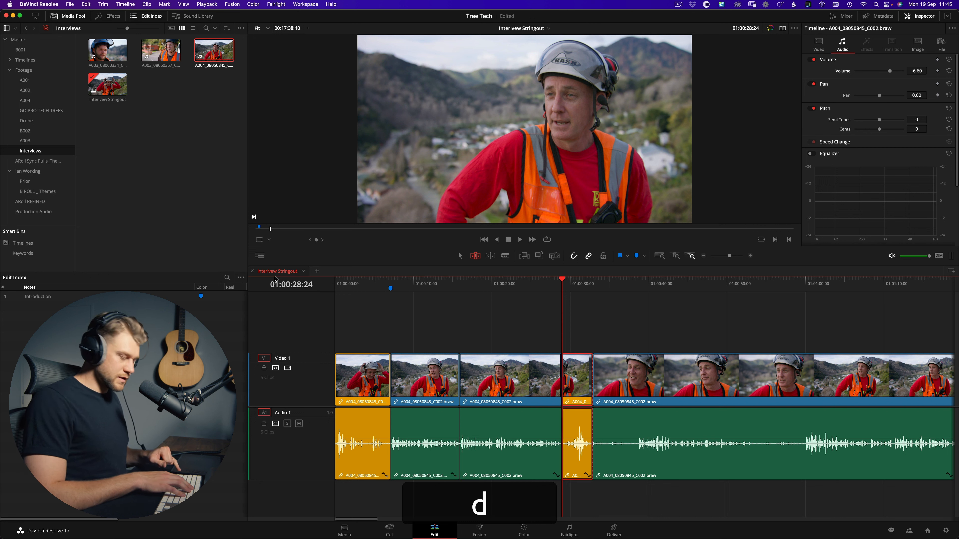
key("ctrl+f")
Play on at double speed from the 01:00:32:23 cut to 01:00:38:18 and ripple trim the start of the following clip to that point.
key("shift+l")
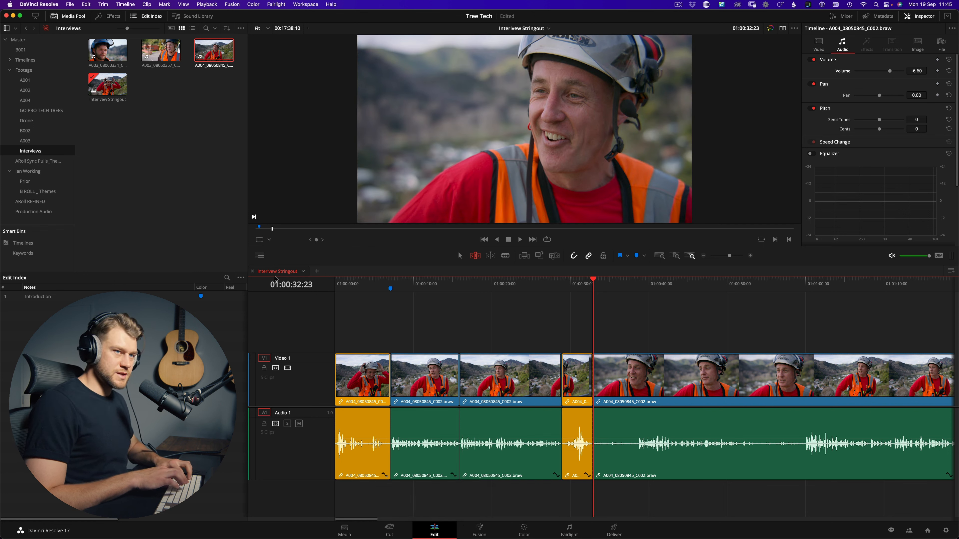
key("l")
key("l")
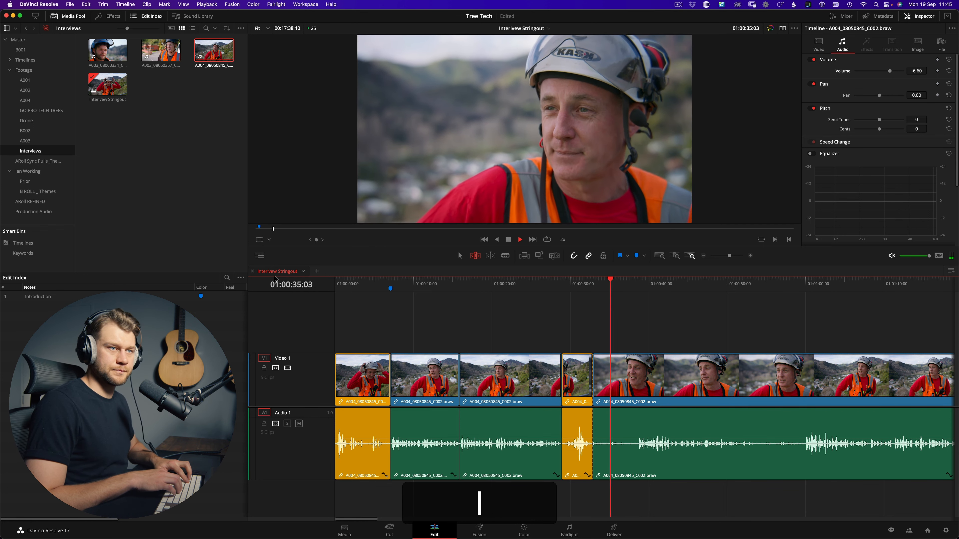
key("k")
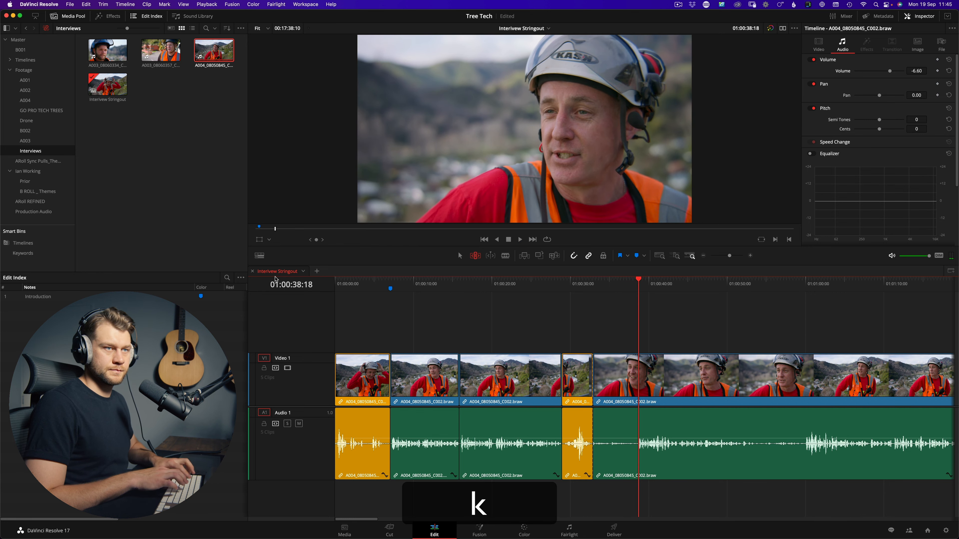
key("Up")
key("l")
key("=")
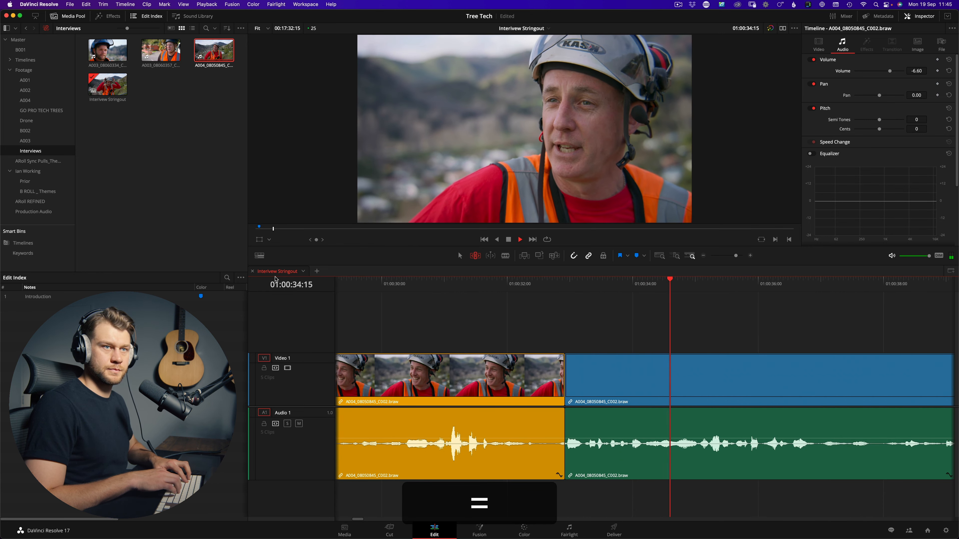
Listen to the next answer, return to the 01:00:32:23 cut and add a marker named "What does Tree Tech Do?" there.
key("l")
key("minus")
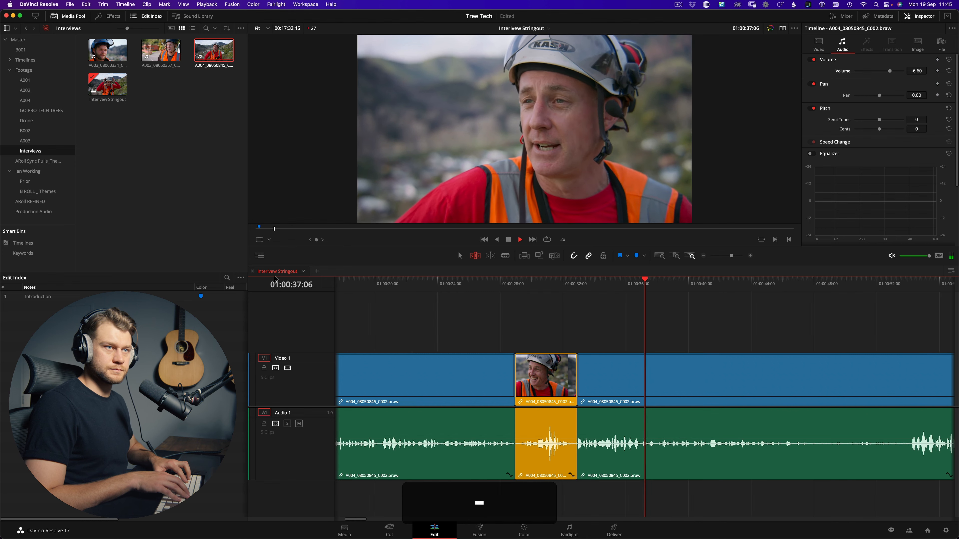
key("shift+k")
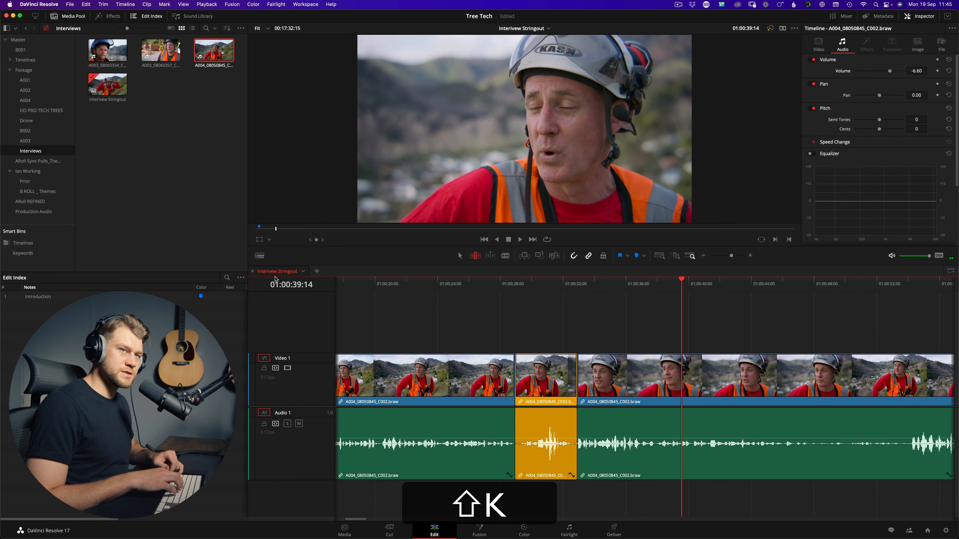
key("shift+j")
key("m")
key("m")
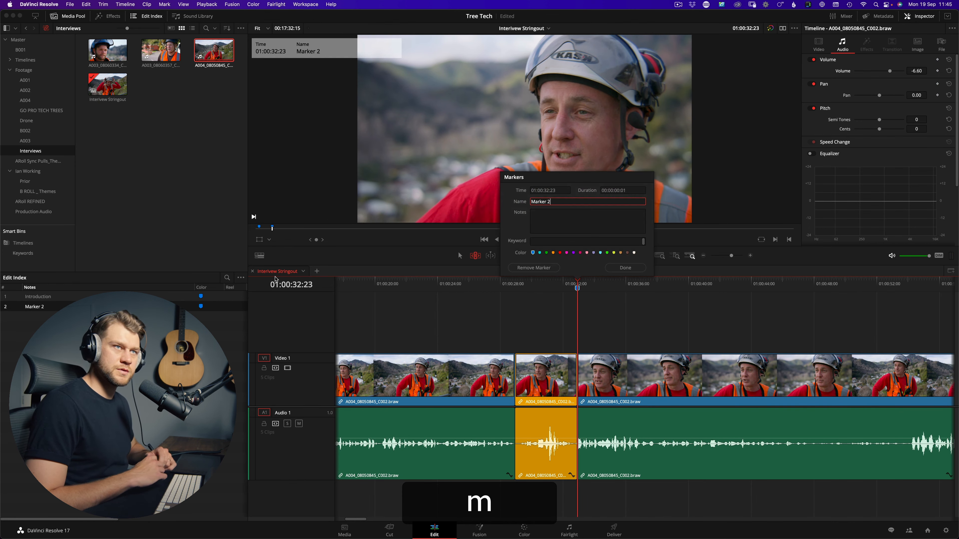
key("super+a")
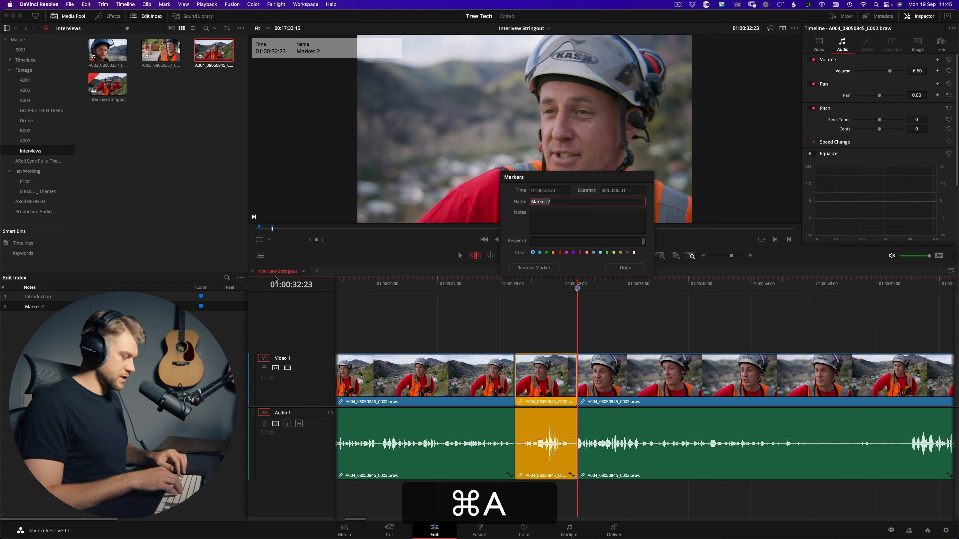
type("What does")
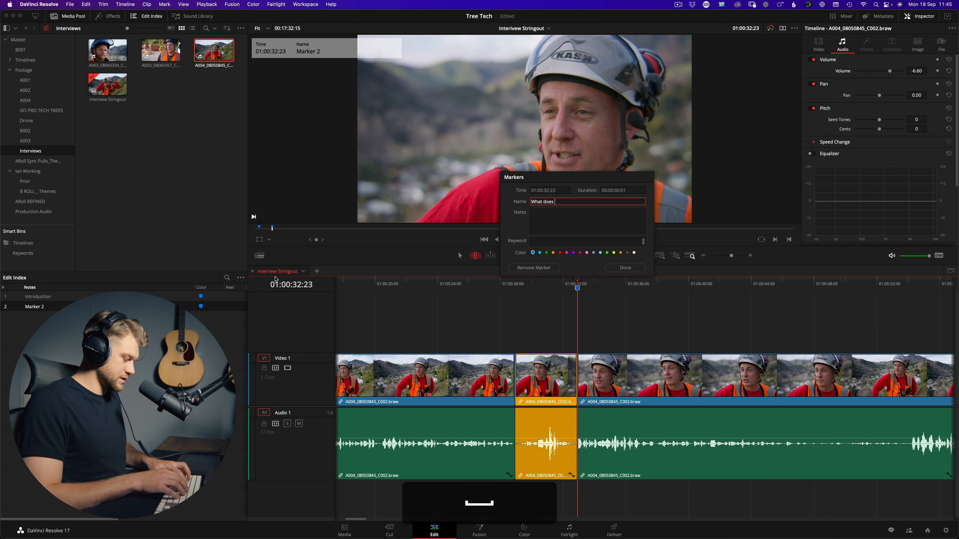
type(" Tree Tech ")
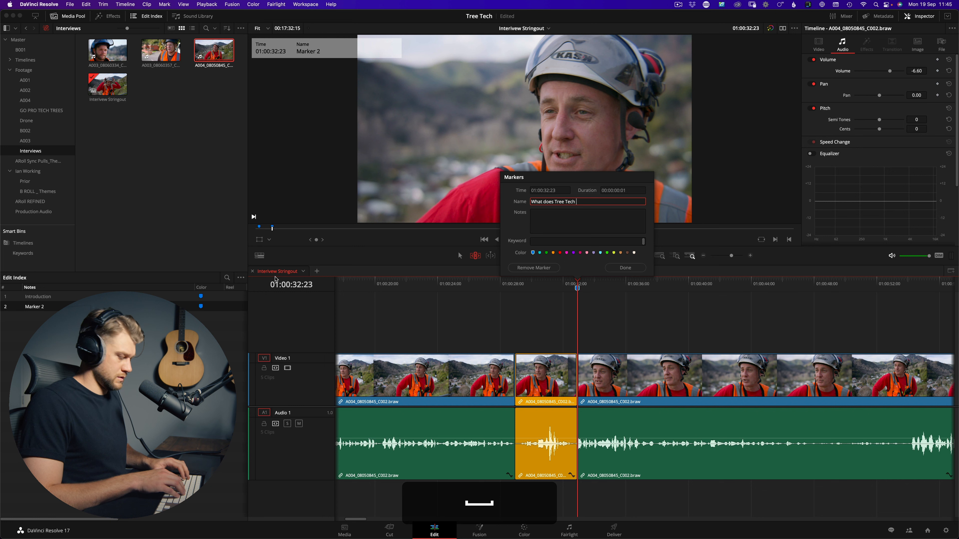
type("Do?")
key("shift+Return")
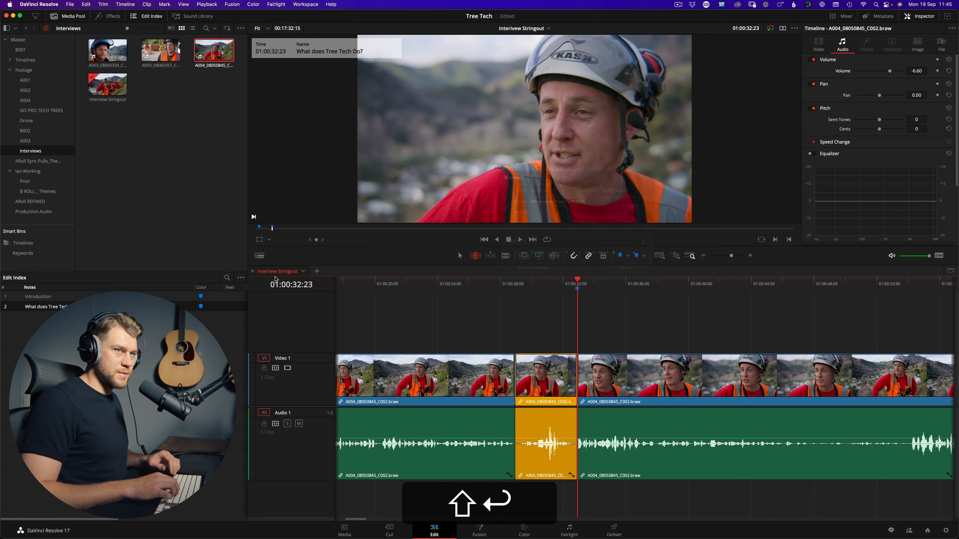
Play on at up to double speed, split the clip at 01:00:47:21 and ripple trim the start of the section after the cut.
key("l")
key("l")
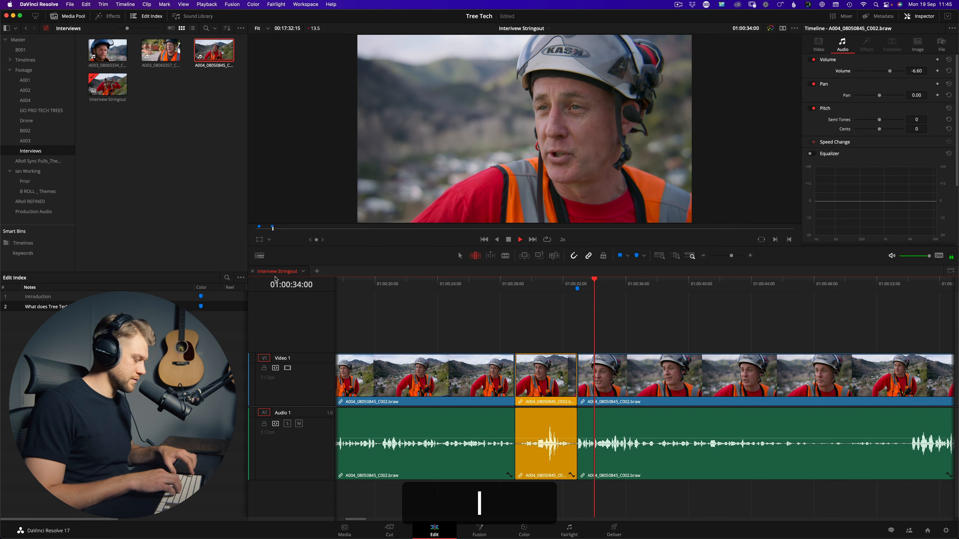
key("l")
key("k")
key("l")
key("l")
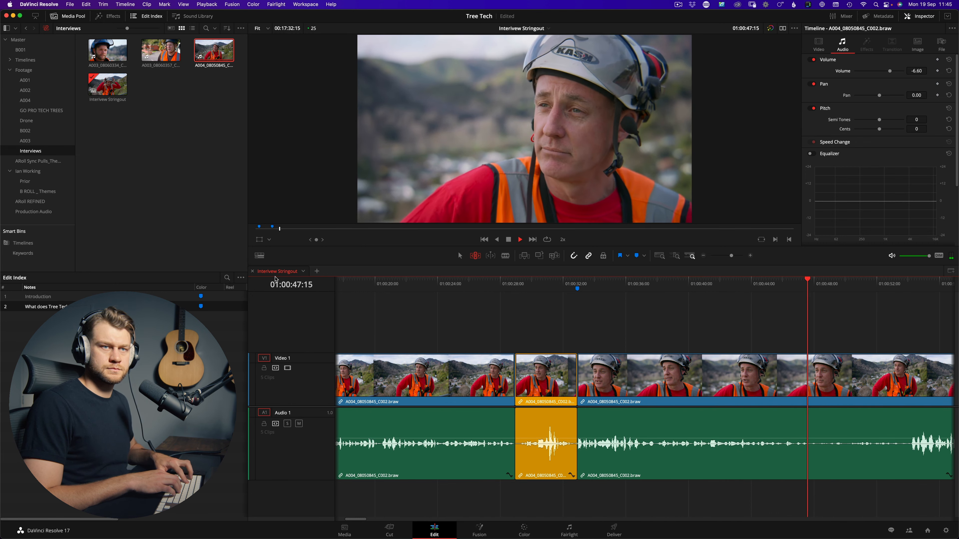
key("r")
key("minus")
key("b")
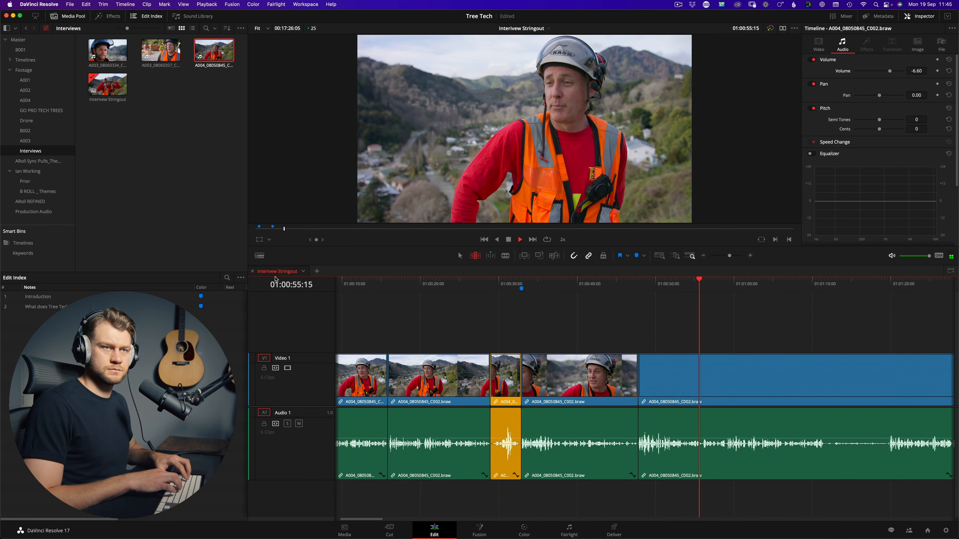
Play the section after the 01:00:47:21 cut at double speed and split the clip at 01:01:11:21.
key("shift+l")
key("l")
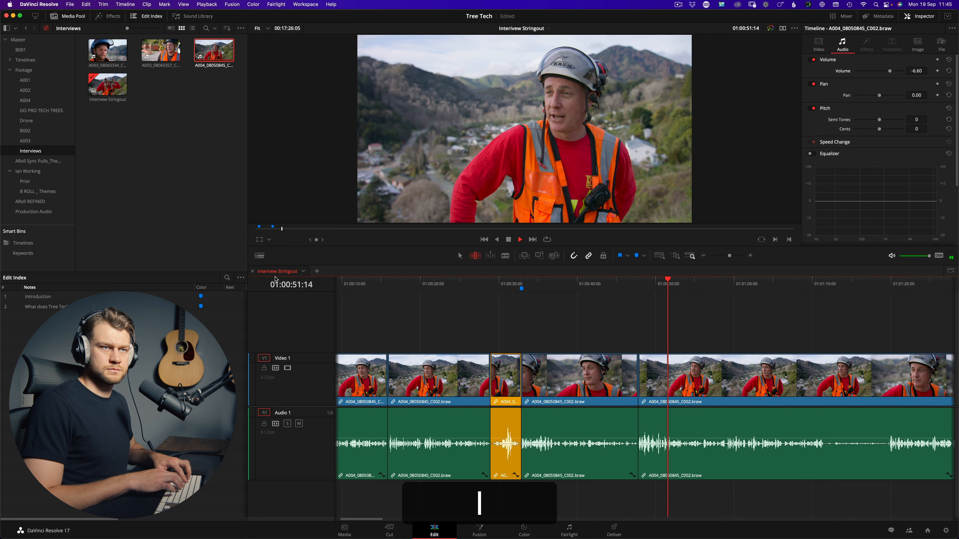
key("l")
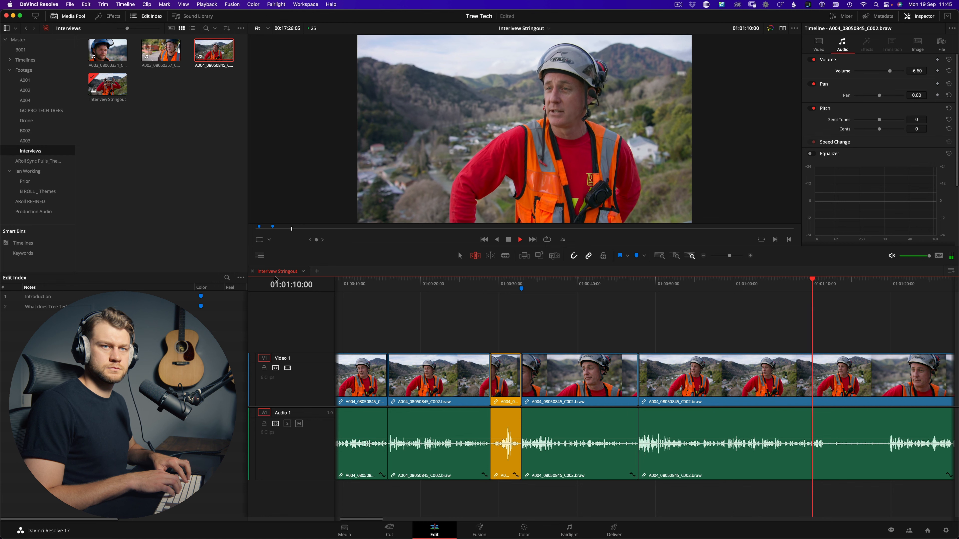
key("r")
Return to the 01:00:47:21 cut and add a marker there whose name is a question starting with "What is hap".
key("shift+j")
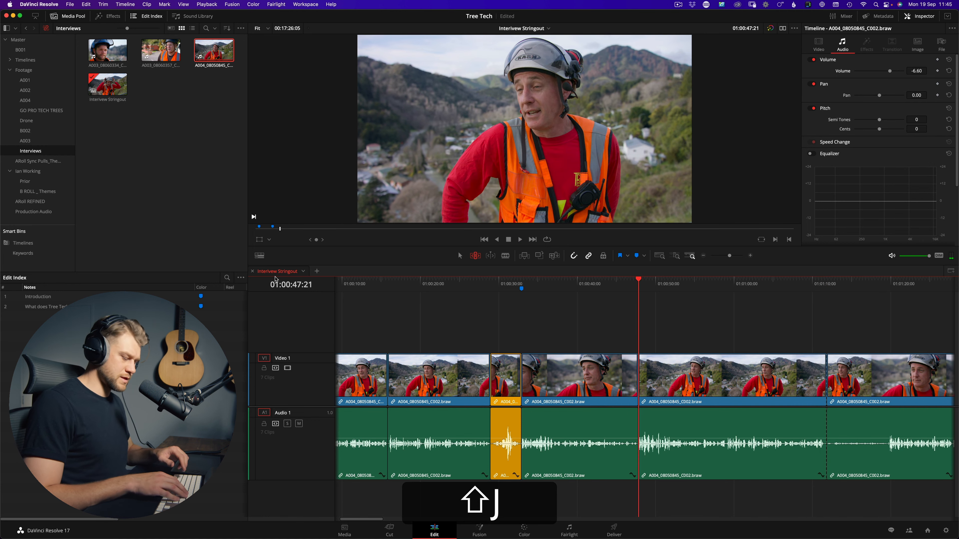
key("m")
key("m")
type("Whaat is h")
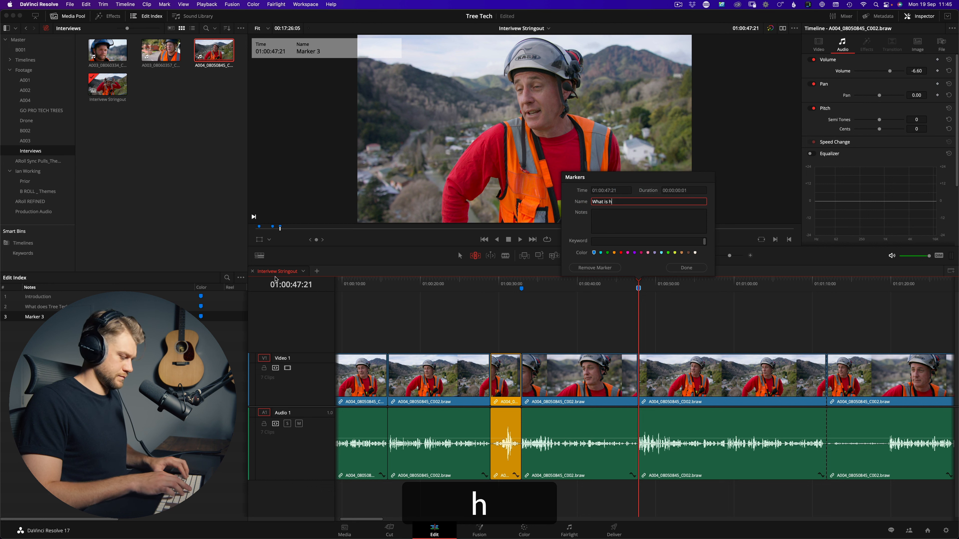
type("?")
key("shift+Return")
Play on from the 01:01:11:21 cut to about 01:01:19 and ripple trim the start of the following clip to that point.
key("l")
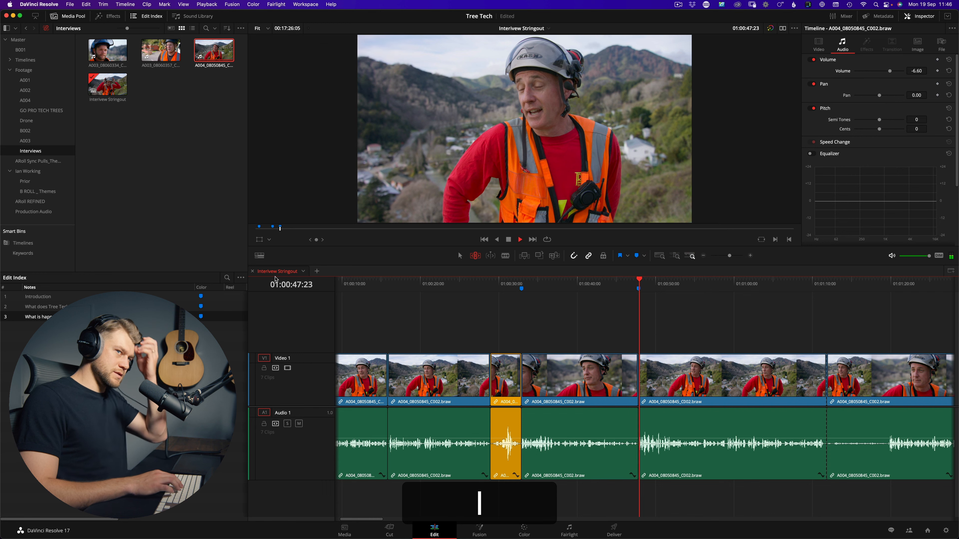
key("k")
key("shift+l")
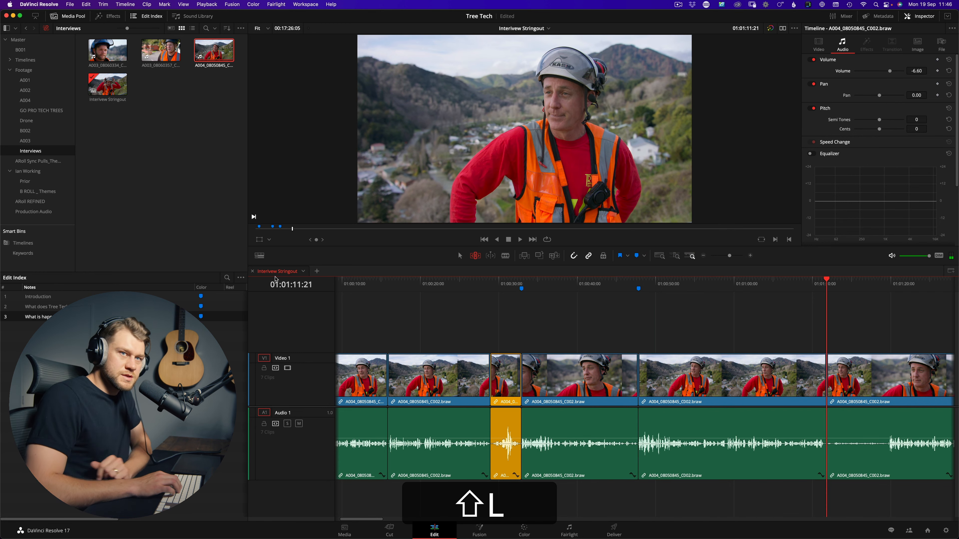
key("b")
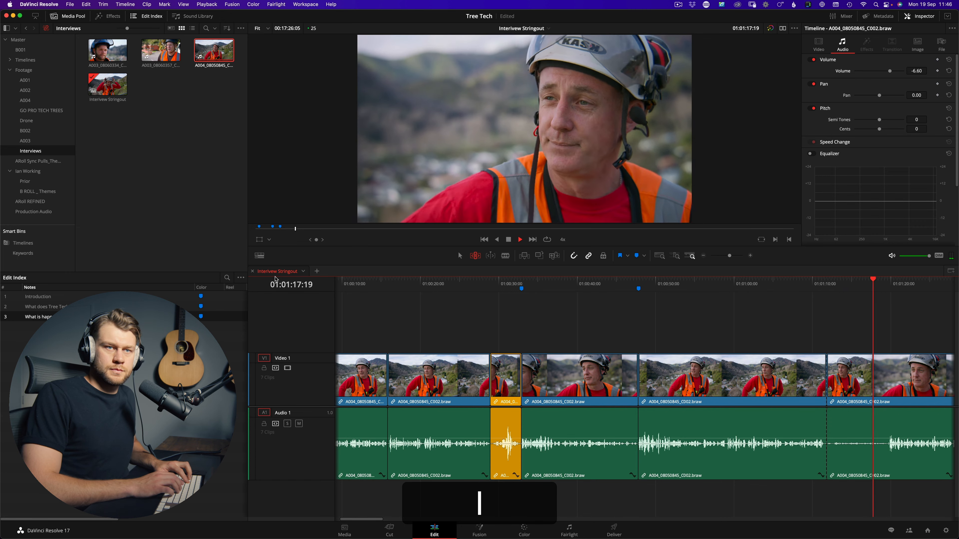
key("k")
key("equal")
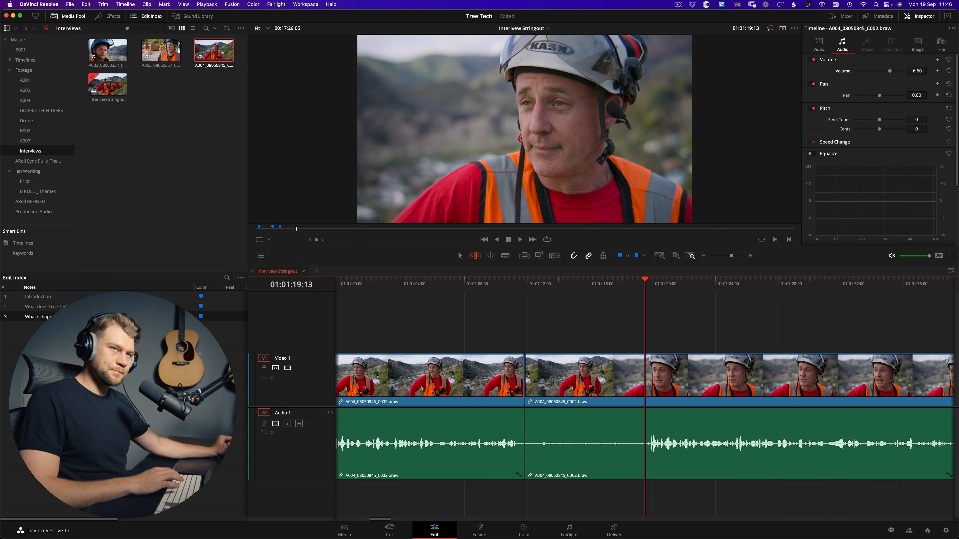
key("b")
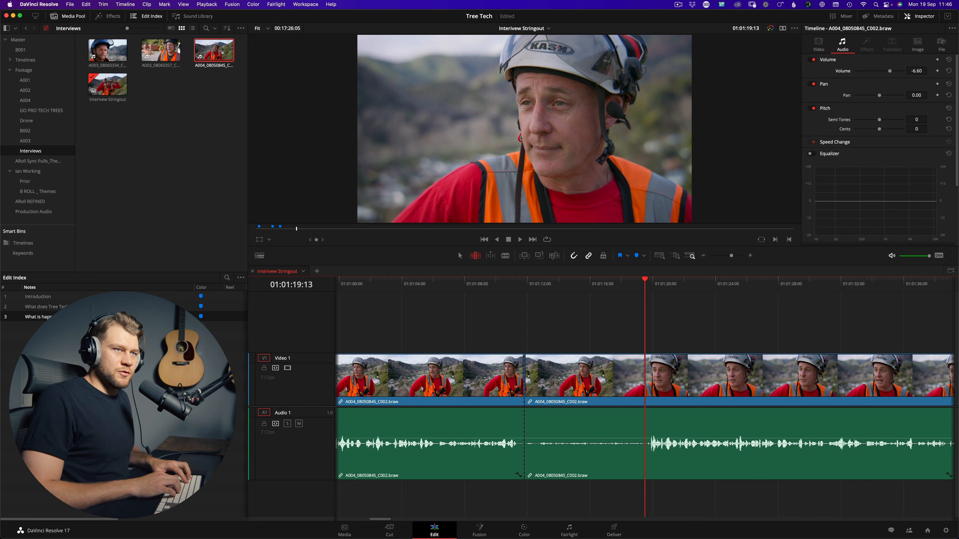
key("k")
key("j")
key("q")
key("w")
Play the answer after the 01:01:11:21 cut at up to double speed, stop at 01:01:38:20 and split the clip there.
key("l")
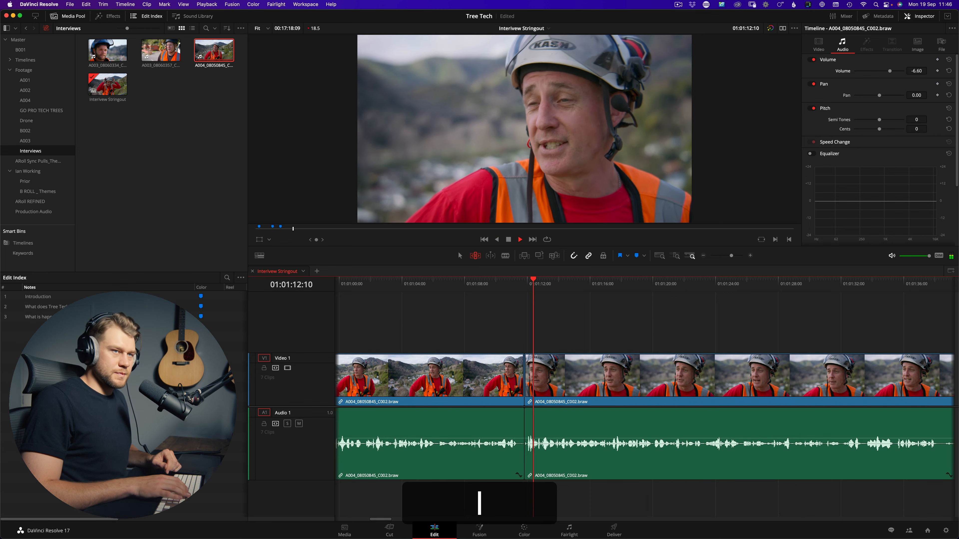
key("minus")
key("minus")
key("l")
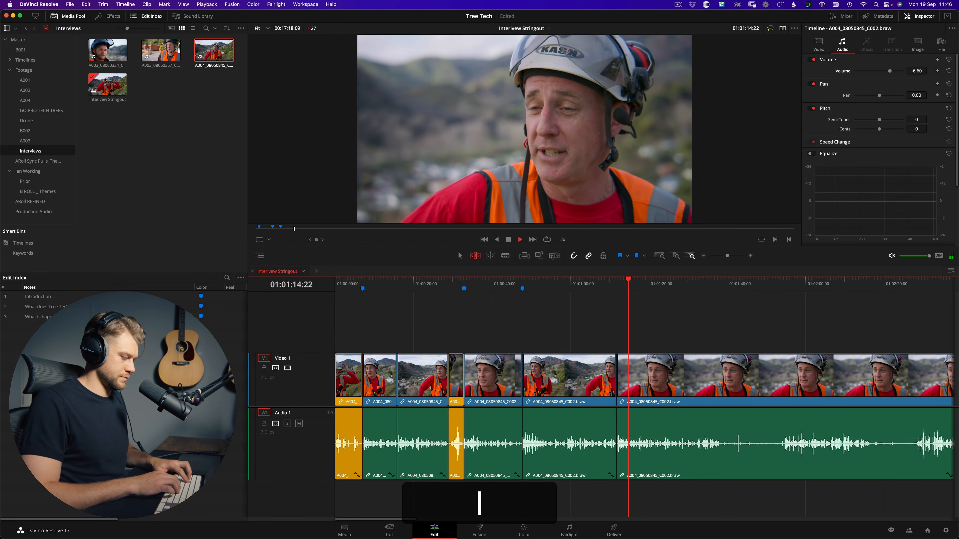
key("b")
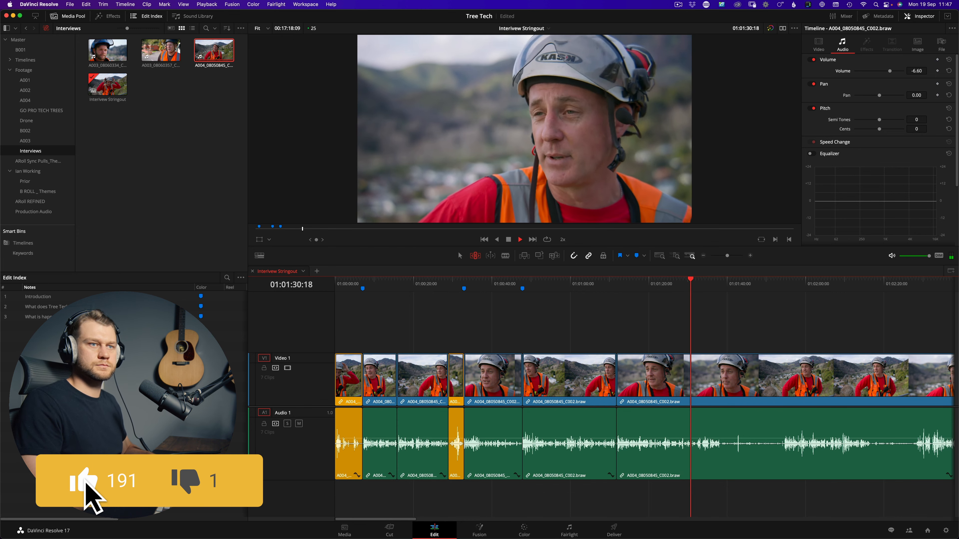
key("l")
key("l")
key("k")
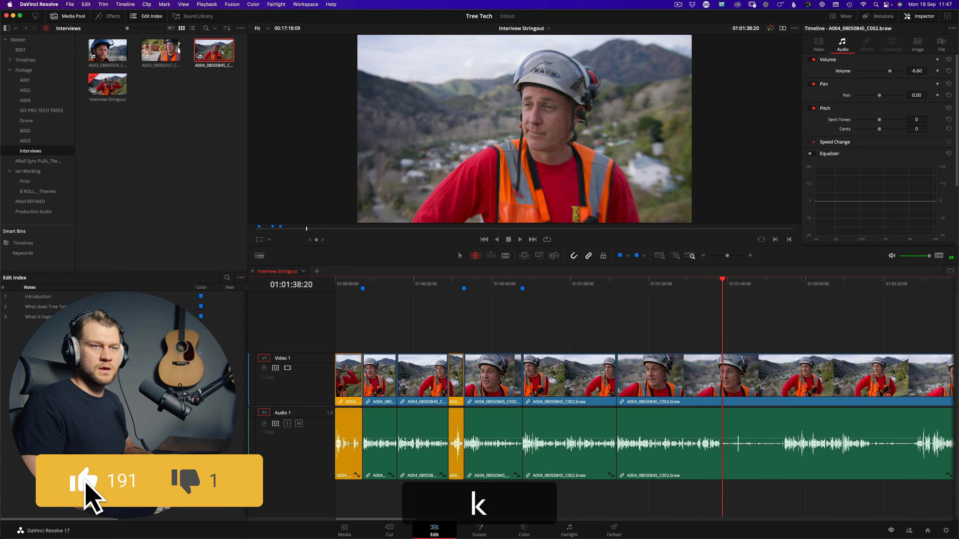
key("r")
Return to the 01:01:11:21 cut and add a marker named "What is the process?" there.
key("shift+j")
key("m")
key("m")
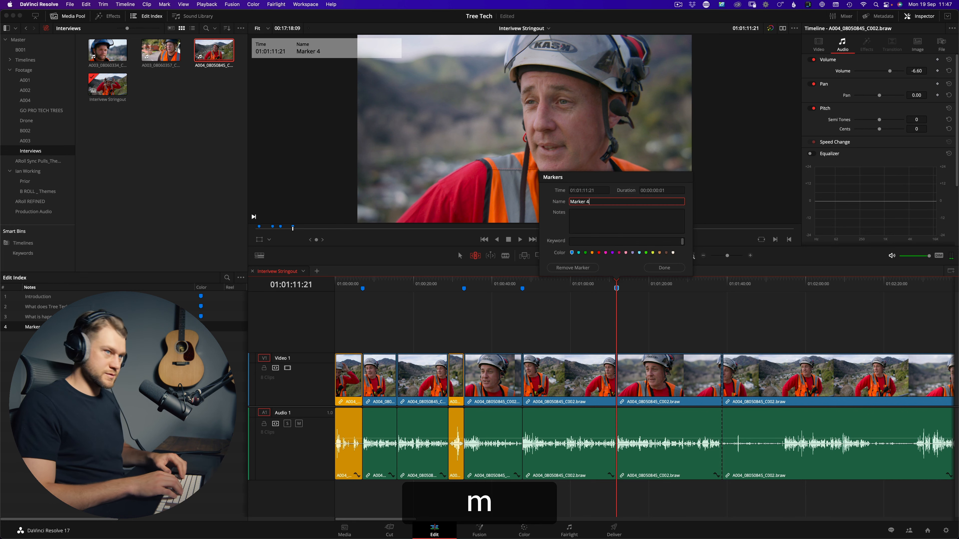
key("super+a")
type("What ")
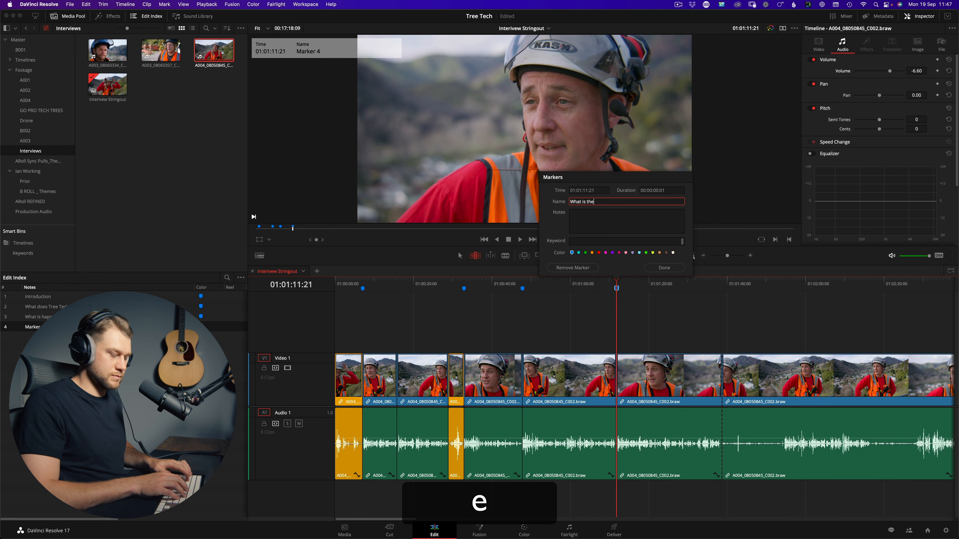
type("is the process?")
key("Return")
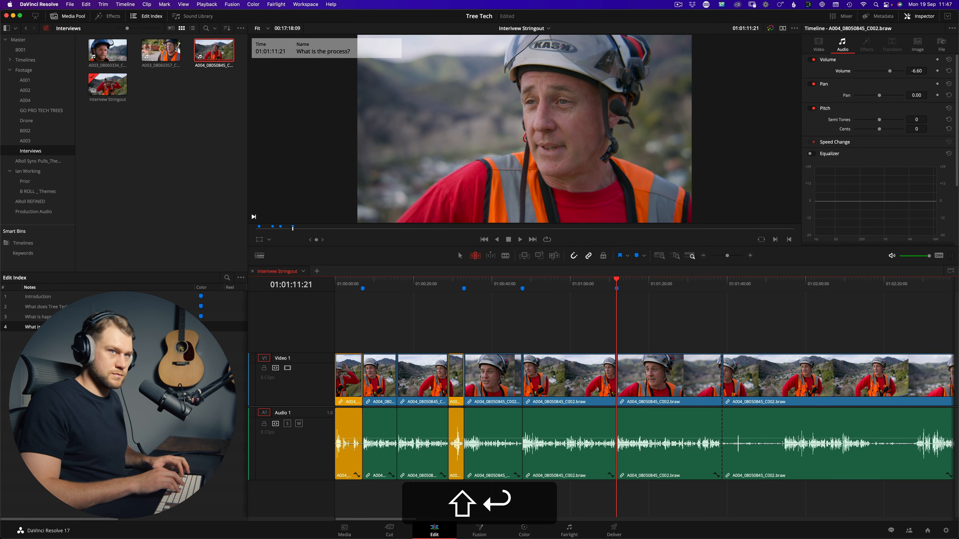
Try to ripple trim the start of the clip after the 01:01:38:20 cut to about 01:01:54, and undo the trim.
key("shift+l")
key("b")
key("=")
key("l")
key("l")
key("k")
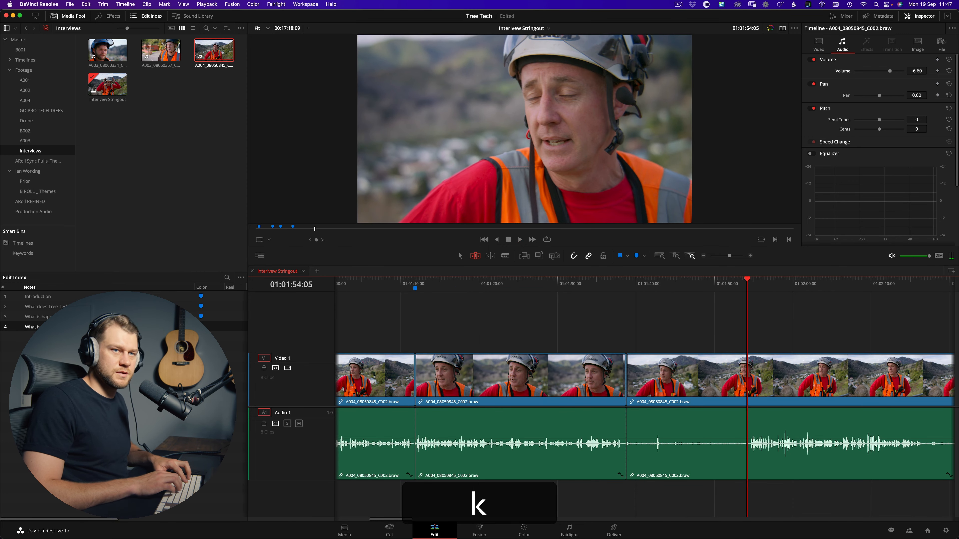
key("super+shift+bracketleft")
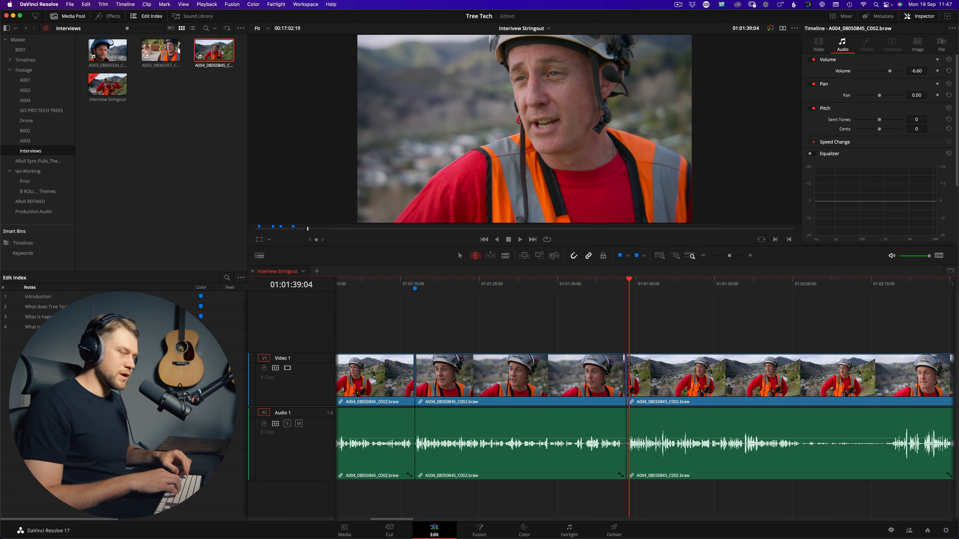
key("super+z")
key("super+shift+z")
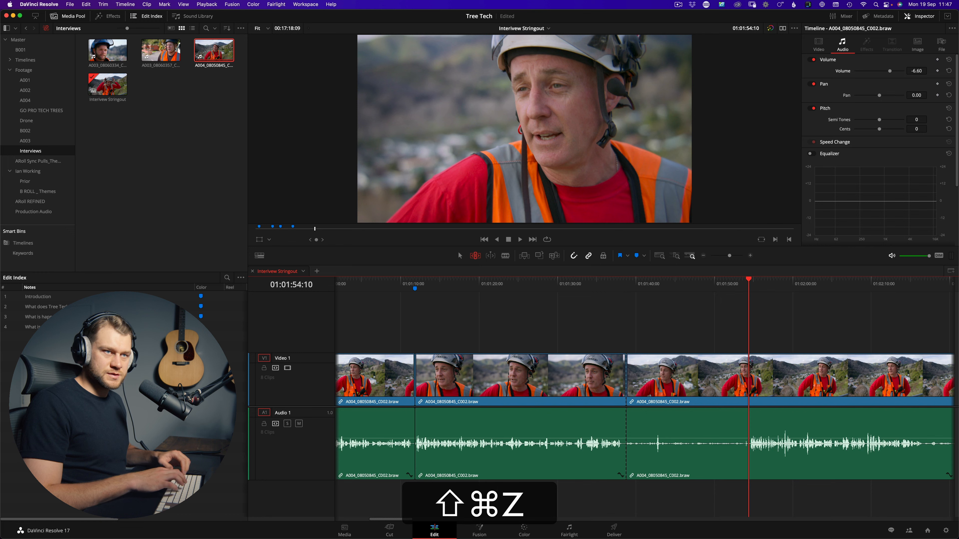
Play through the pause after the 01:01:38:20 cut and ripple trim the start of the following clip to about 01:01:54:10.
key("shift+l")
key("k")
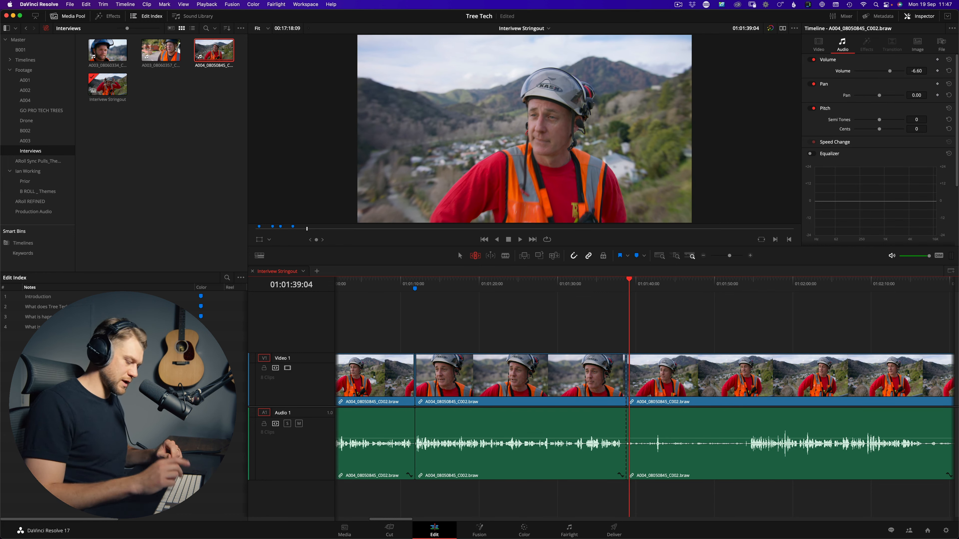
key("l")
key("l")
key("l")
key("k")
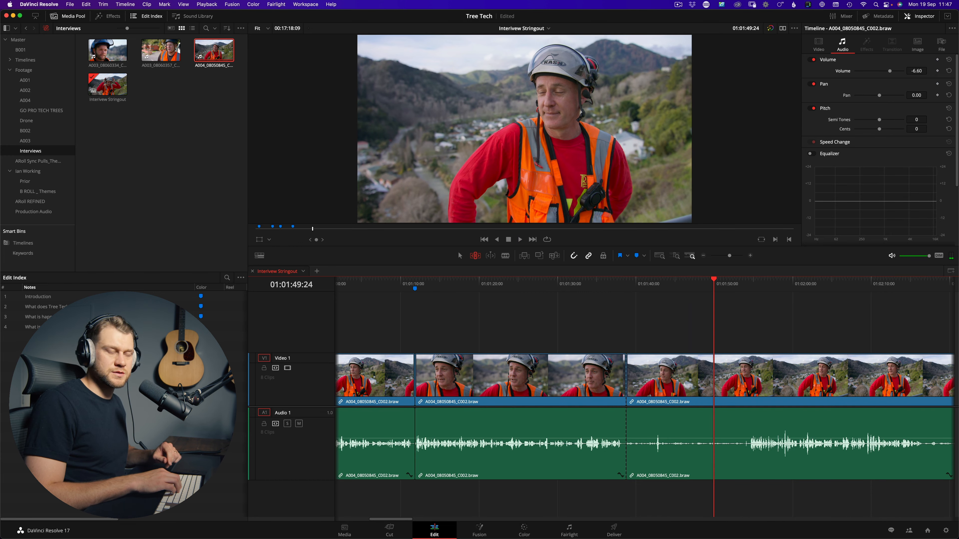
key("shift+j")
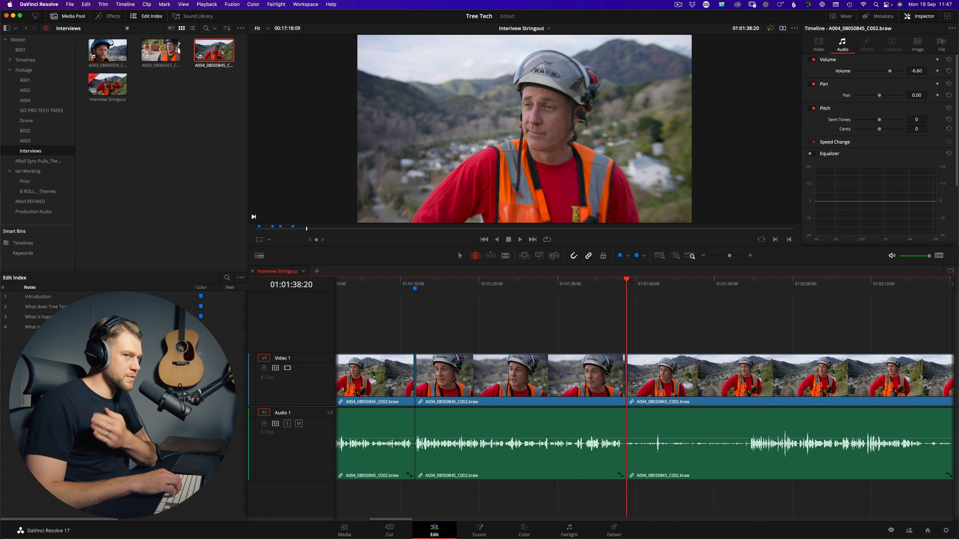
key("shift+l")
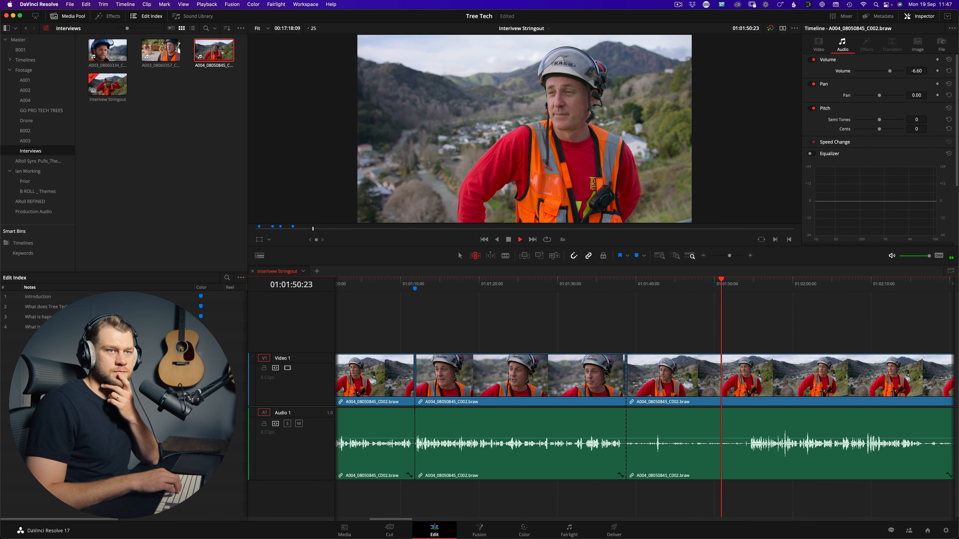
key("l")
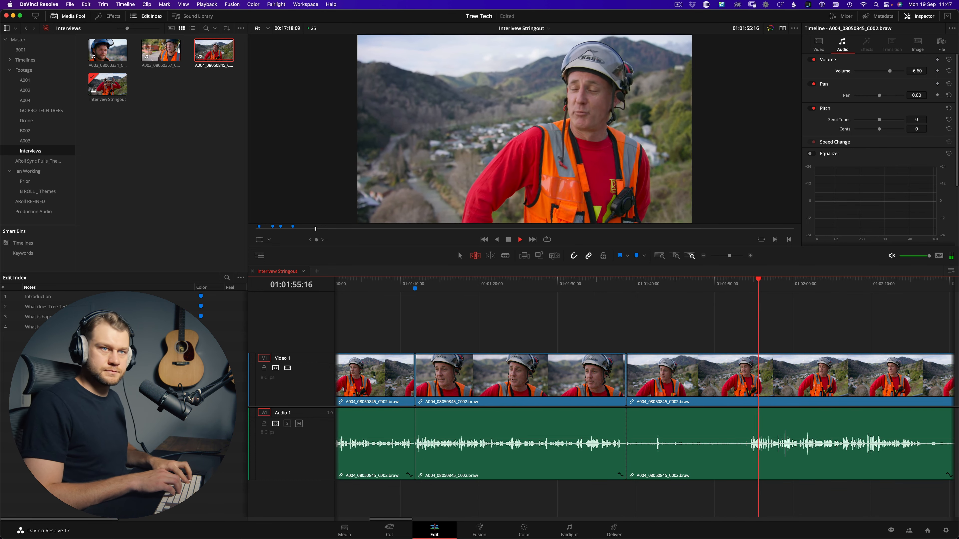
key("j")
key("shift+[")
Play the answer after the 01:01:38:20 cut at up to double speed and split the clip at 01:02:01:00.
key("l")
key("l")
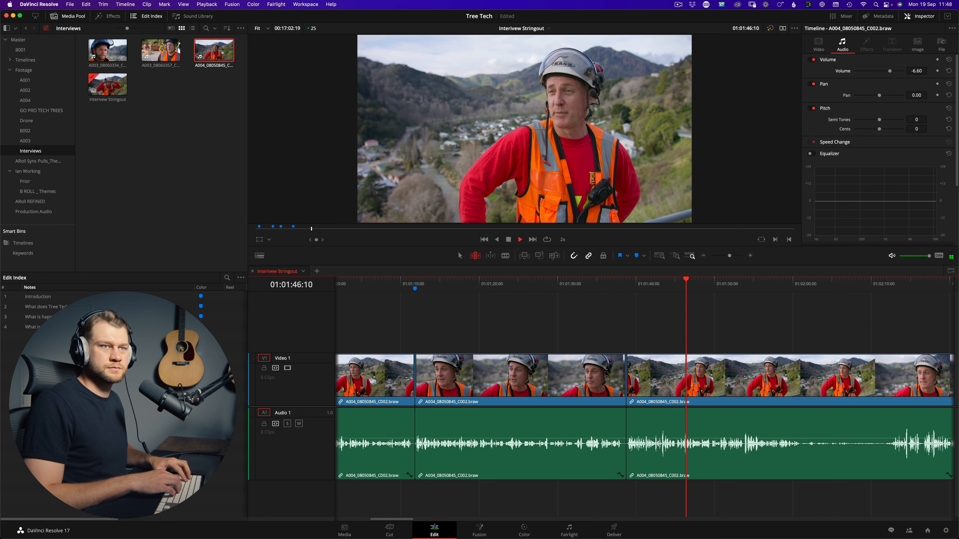
key("l")
key("k")
key("l")
key("l")
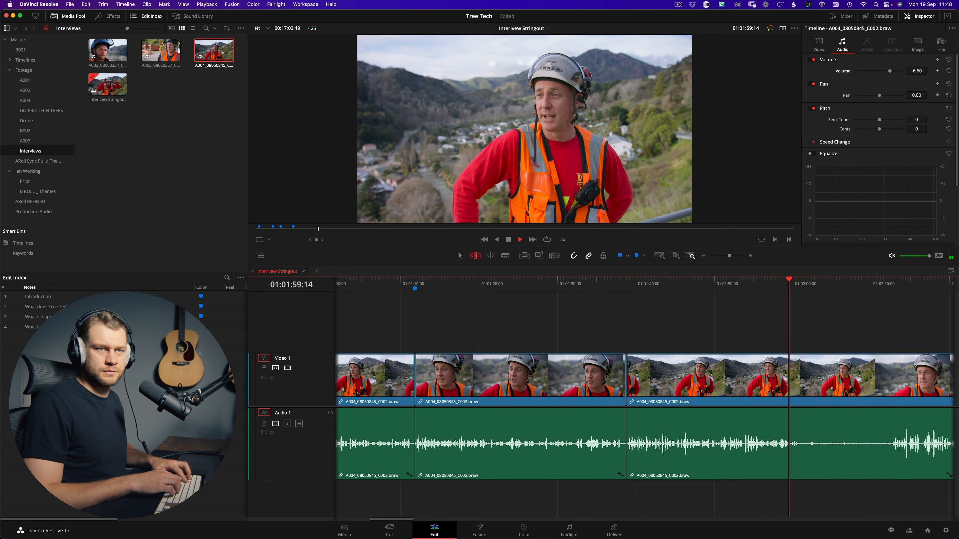
key("shift+k")
Return to the 01:01:38:20 cut and add a marker there with a name starting with "Bla".
key("shift+j")
key("shift+m")
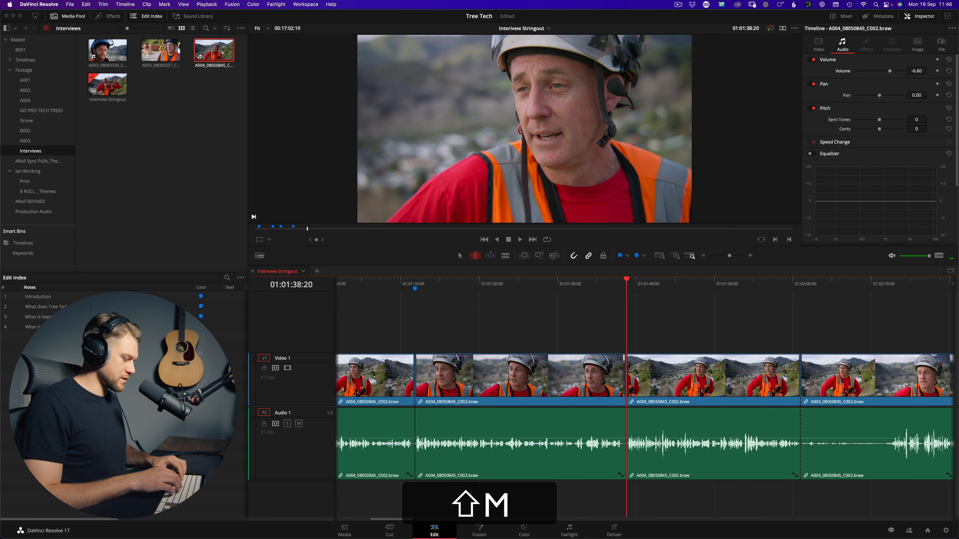
key("m")
key("super+a")
key("shift+super+a")
type("Bla")
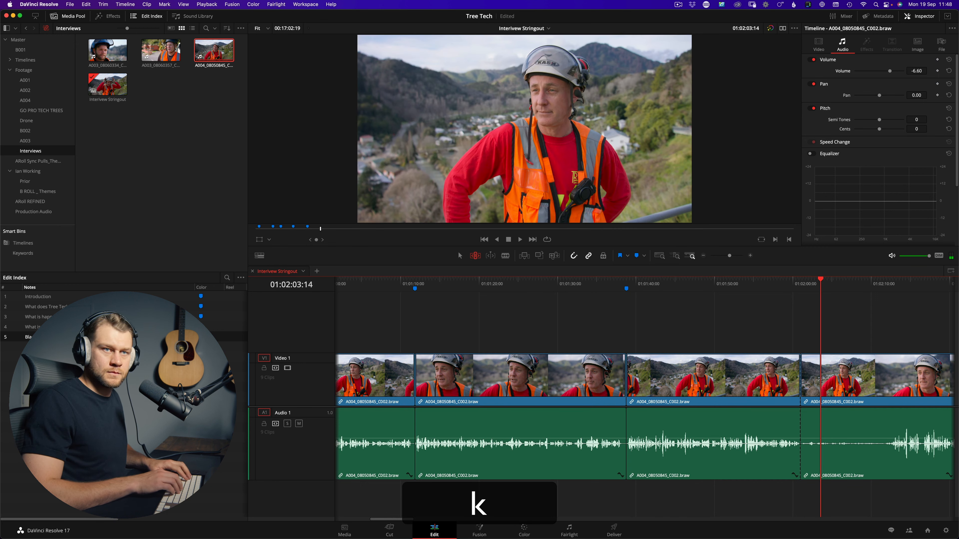
Play on quickly past the 01:02:01:00 cut and ripple trim the start of the following clip to about 01:02:12.
key("l")
key("l")
key("l")
key("b")
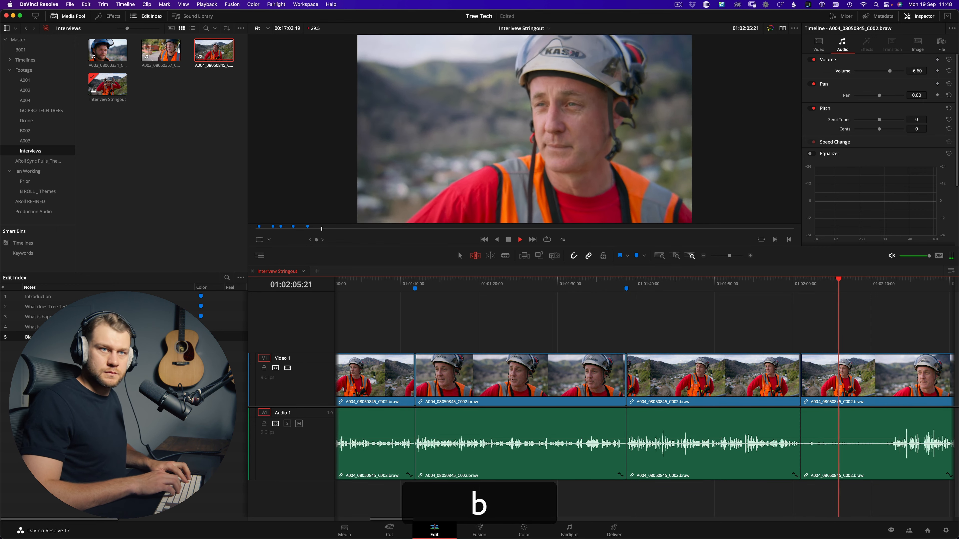
key("k")
key("shift+super+[")
Find the start of the speech frame by frame and ripple trim the clip after the 01:02:01:00 cut to about 01:02:02.
key("l")
key("=")
key("k")
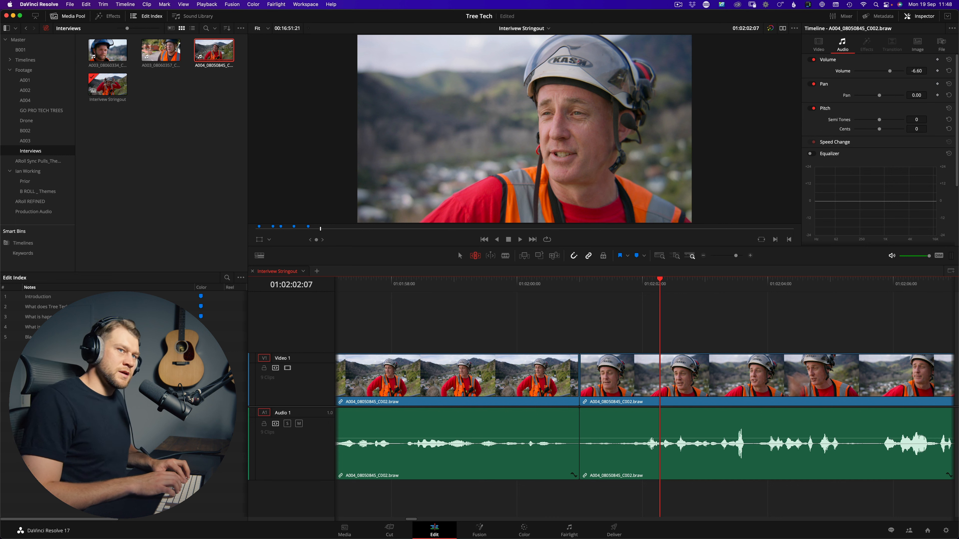
key("shift+l")
key("k")
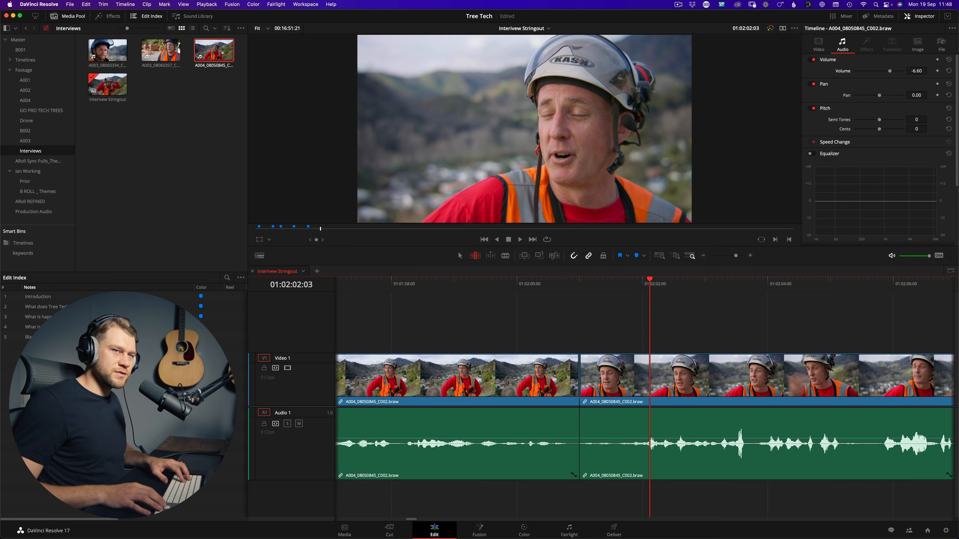
key("Left")
key("Left")
key("Left")
key("Left")
key("Left")
key("Left")
key("Left")
key("Left")
key("Right")
key("Right")
key("Right")
key("Right")
key("Right")
key("Right")
key("Right")
key("Right")
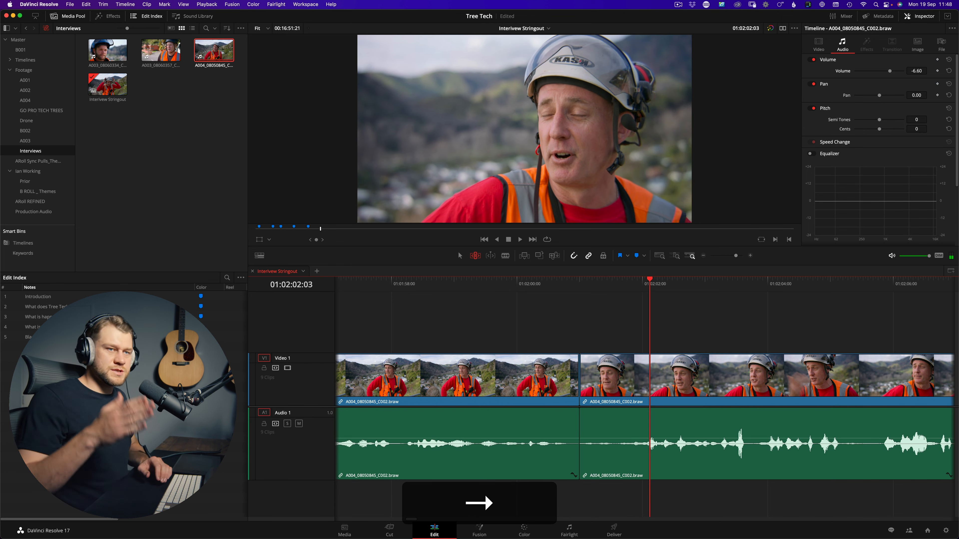
key("Left")
key("Left")
key("Left")
key("Left")
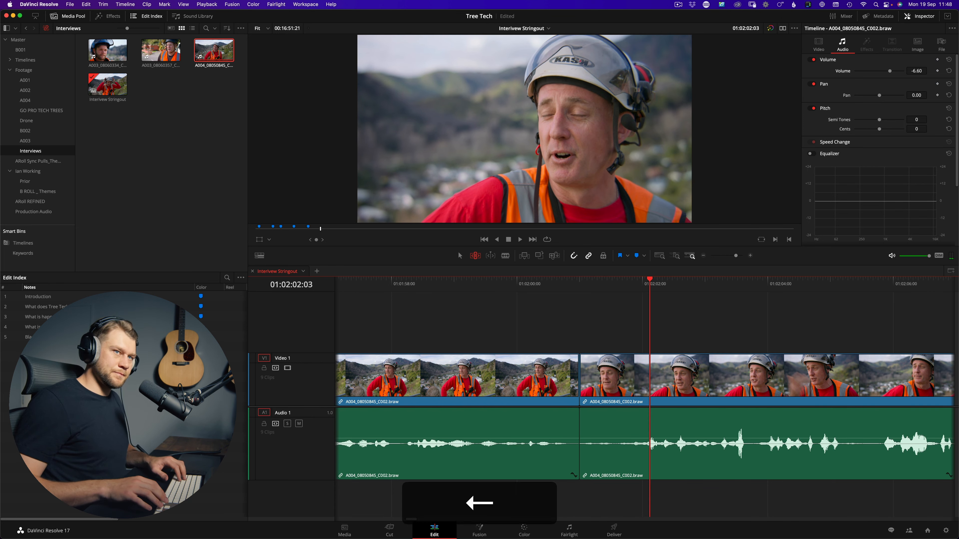
key("q")
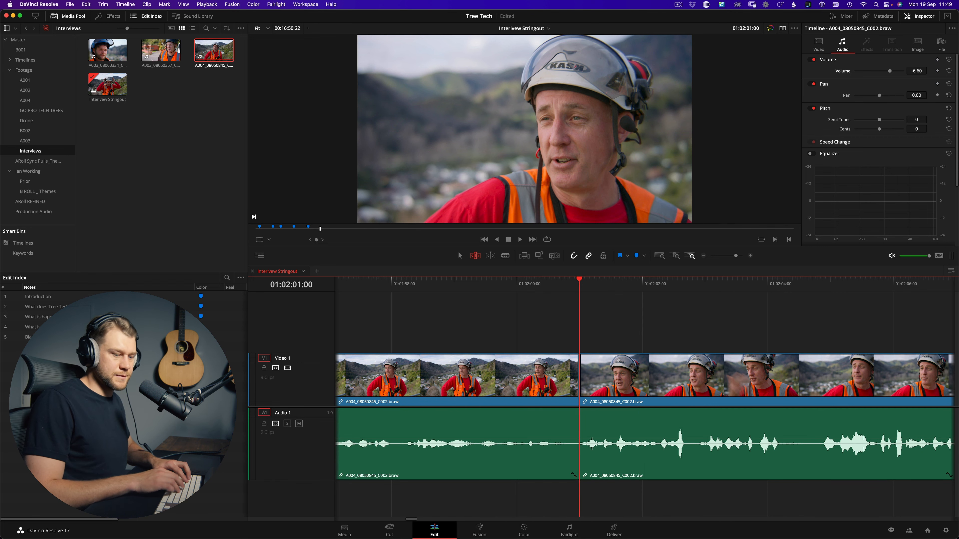
Play on from the 01:02:01:00 cut, stop at 01:02:04:19 and ripple trim the start of the clip to that point.
key("l")
key("minus")
key("minus")
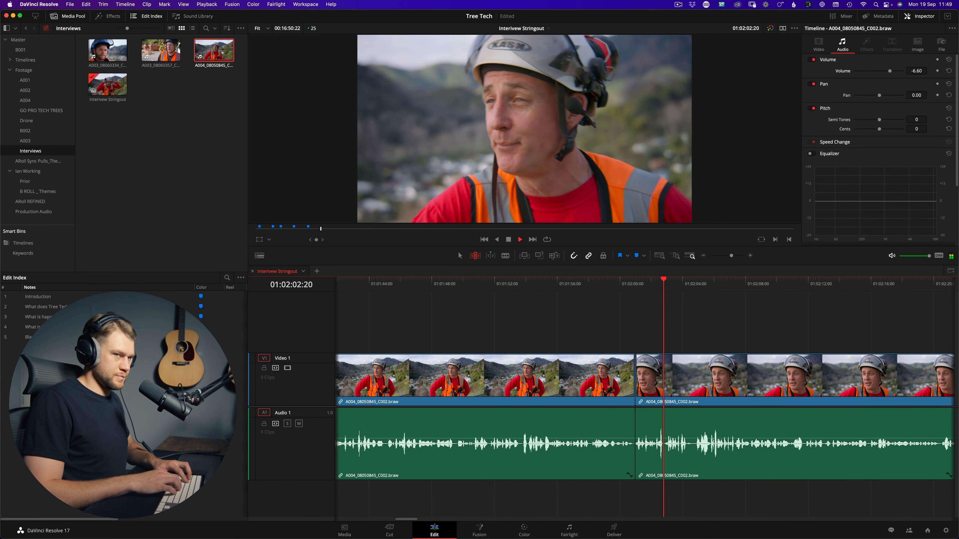
key("b")
key("k")
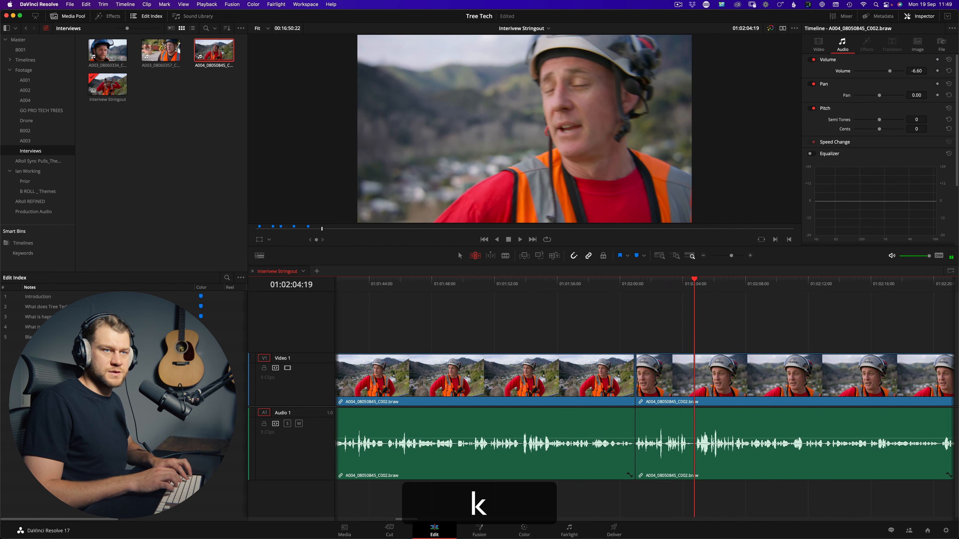
key("q")
Replay the new opening after the 01:02:01:00 cut and ripple trim just under one more second off its start.
key("l")
key("l")
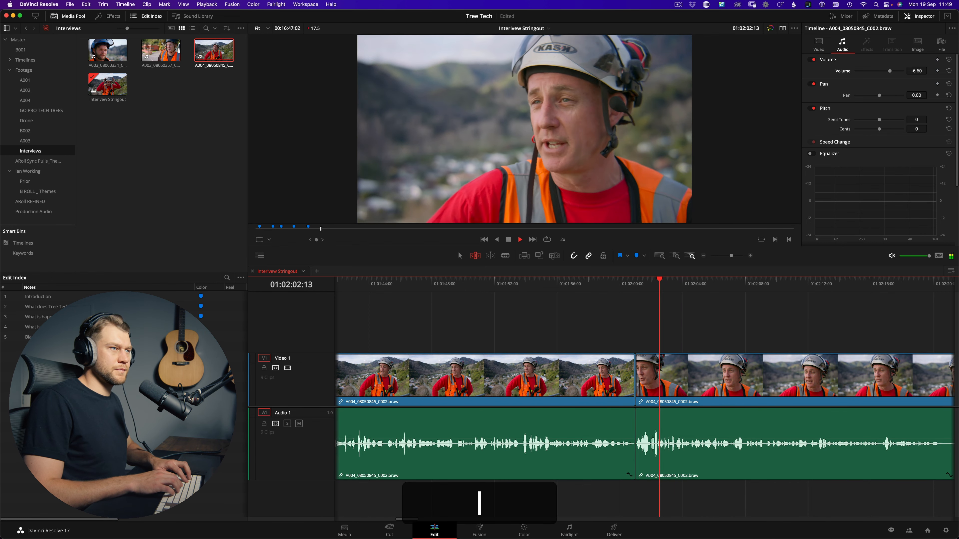
key("shift+l")
key("k")
key("q")
Play the answer after the 01:02:01:00 cut at up to double speed and split the clip at 01:02:19:22.
key("l")
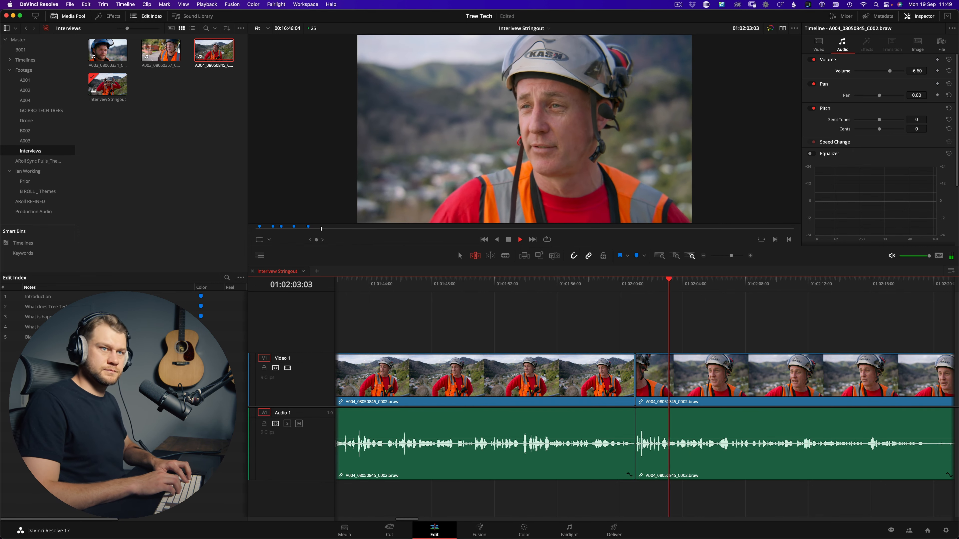
key("l")
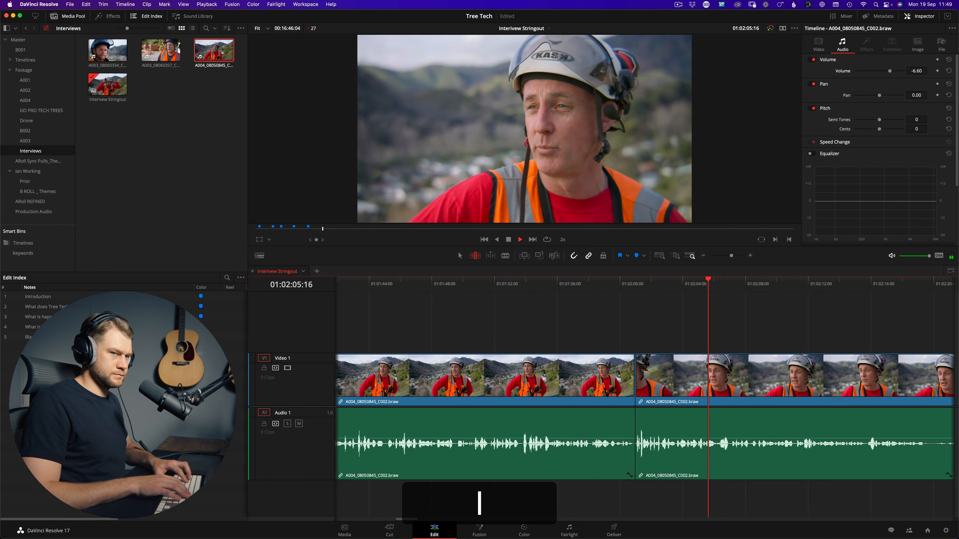
key("minus")
key("l")
key("l")
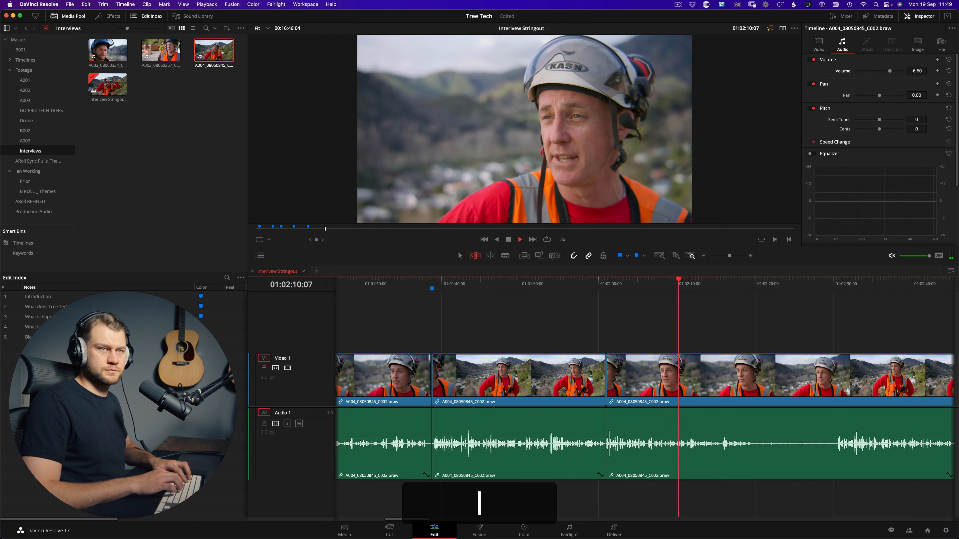
key("b")
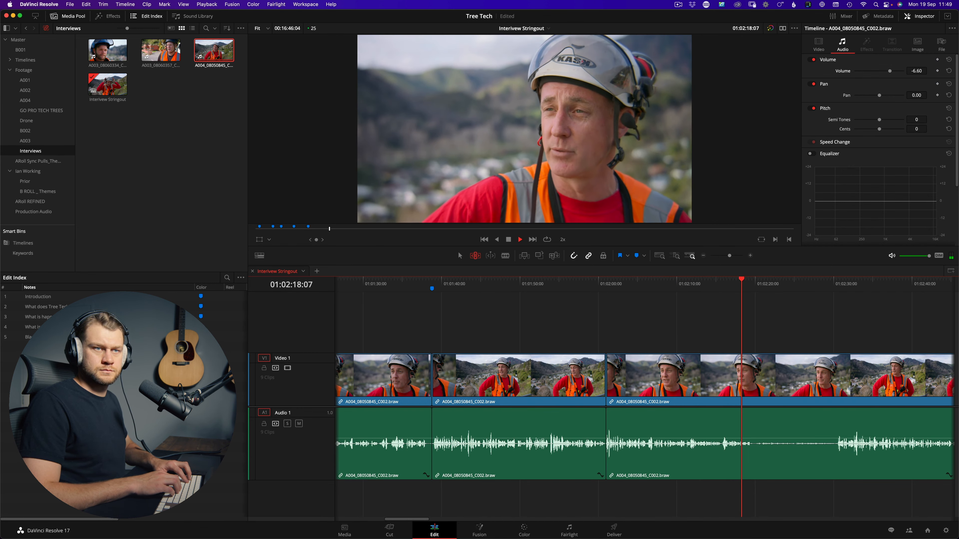
key("r")
Return to the 01:02:01:00 cut and add a marker named "Damage to property" there.
key("shift+j")
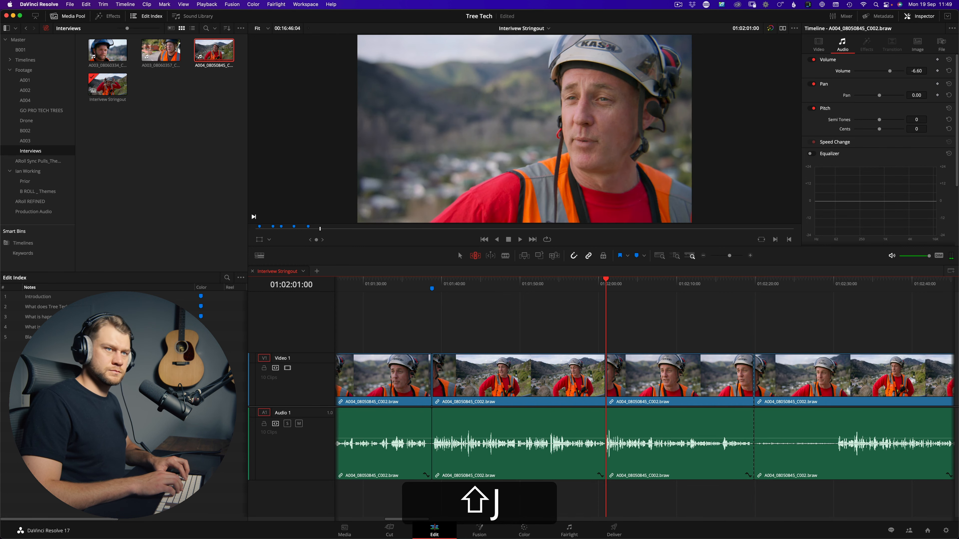
key("m")
key("m")
key("super+a")
type("Dama")
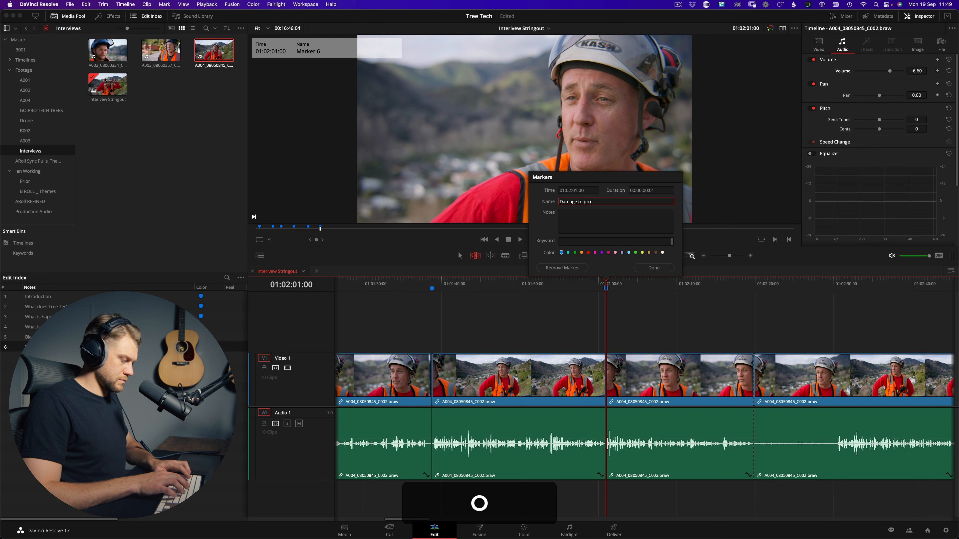
type("ge to property")
key("Return")
Play past the 01:02:19:22 cut and ripple trim the start of the following clip to about 01:02:30.
key("shift+l")
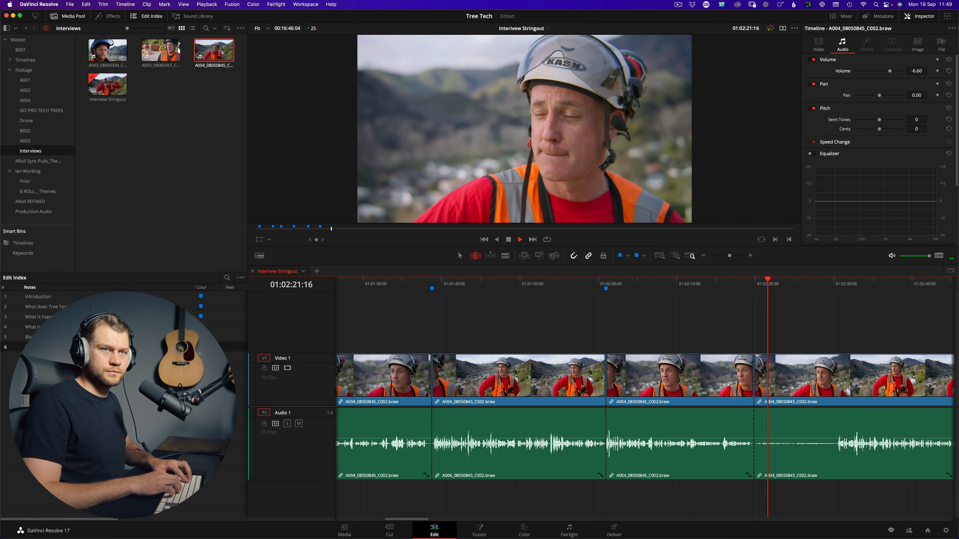
key("l")
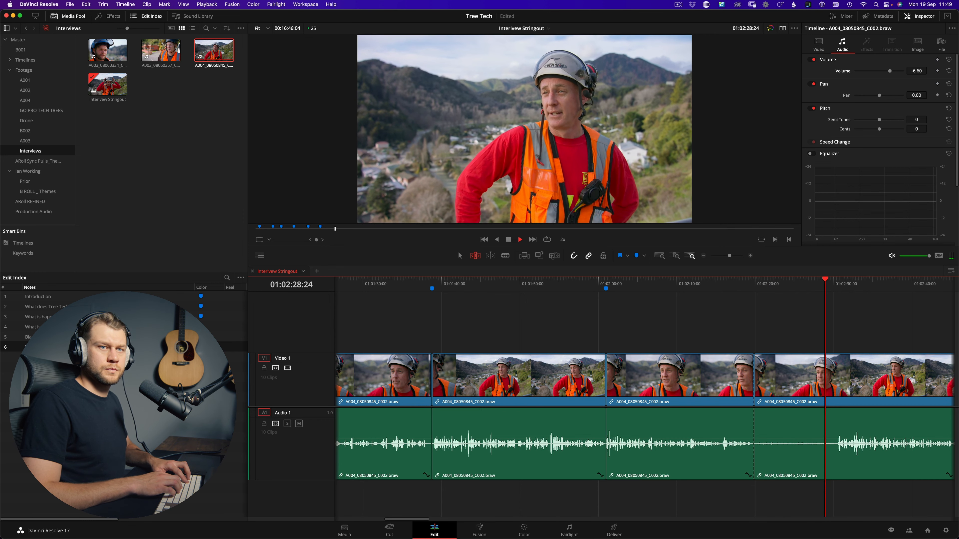
key("q")
Listen to the answer after the 01:02:19:22 cut, then mark that cut with a marker named "Complex Project Helicopter is safer".
key("l")
key("l")
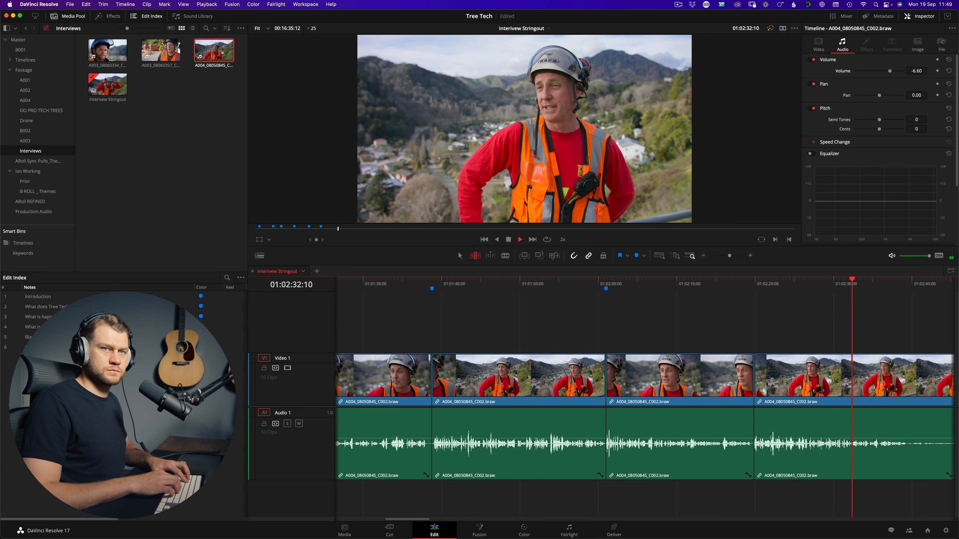
key("shift+j")
key("shift+m")
key("super+a")
type("Complex Project He")
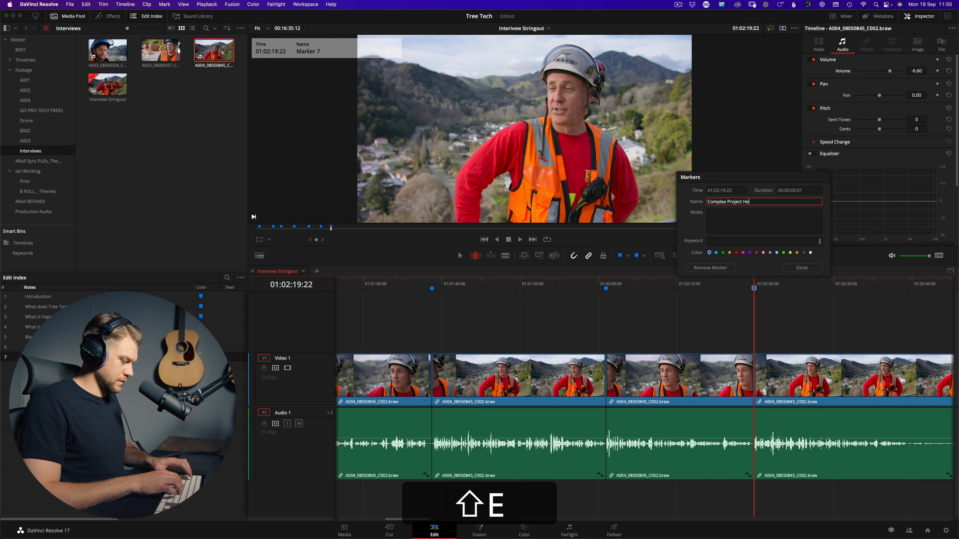
type("licopter is safer")
key("Return")
Play the answer from the 01:02:19:22 marker at fast speed and split the clip at about 01:02:39.
key("l")
key("l")
key("l")
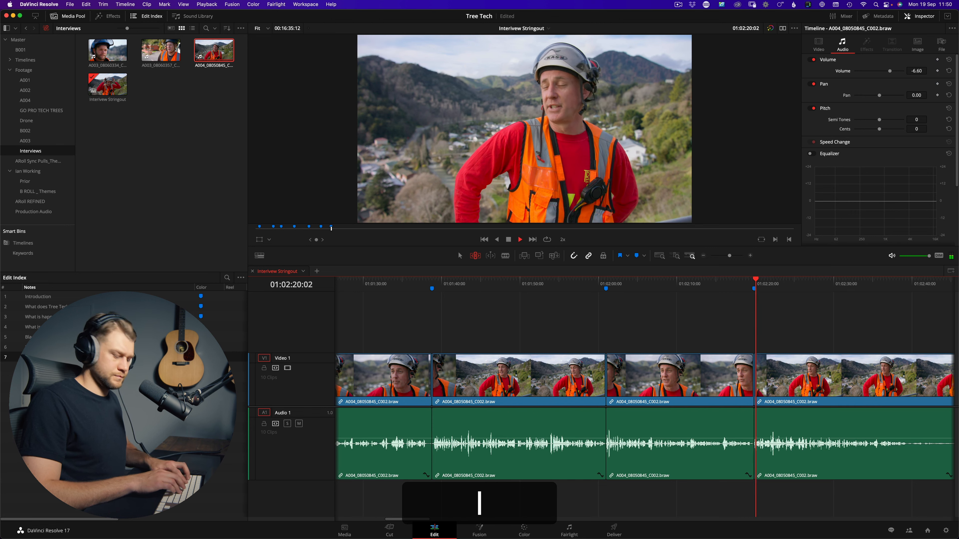
key("b")
key("minus")
key("equal")
key("l")
key("r")
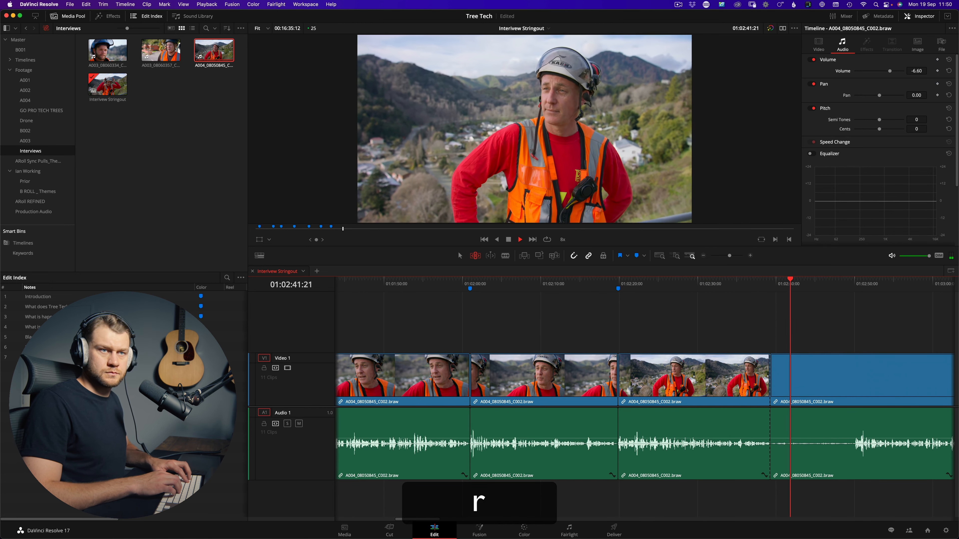
Ripple trim the start of the clip after the 01:02:39 cut to about 01:02:49 and play on from there.
key("k")
key("q")
key("l")
key("l")
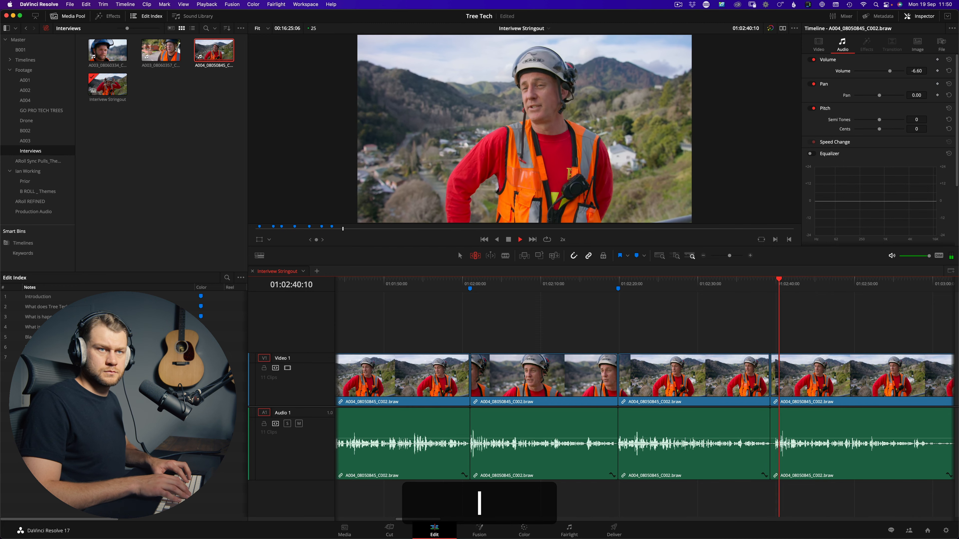
Return to the cut at about 01:02:39 and ripple trim about nine more frames off the following clip's start.
key("equal")
key("shift+equal")
key("shift+j")
key("k")
key("q")
Play the answer after the 01:02:39 cut at double speed and split the clip at about 01:03:00.
key("l")
key("minus")
key("minus")
key("l")
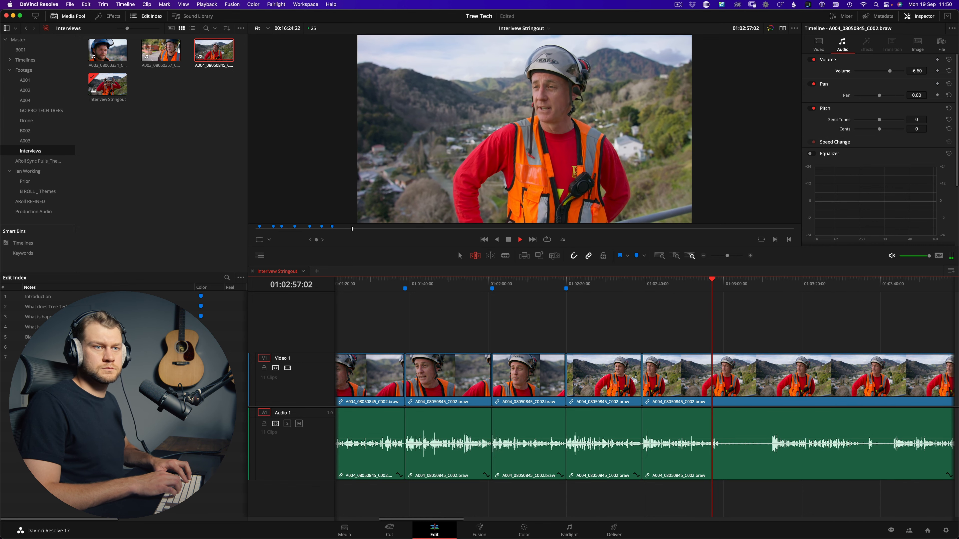
key("r")
Play on to 01:03:07:14, stop there and review the stringout across the timeline.
key("l")
key("k")
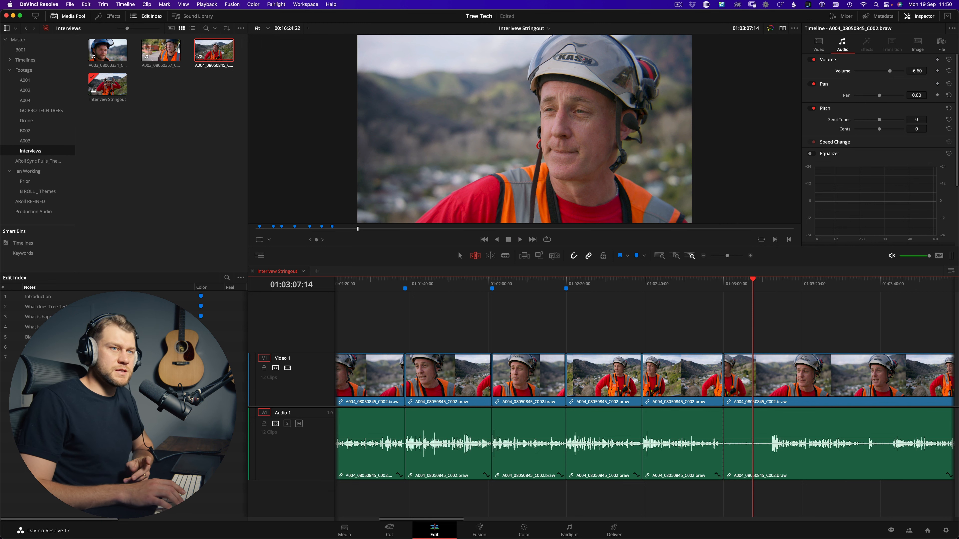
key("backslash")
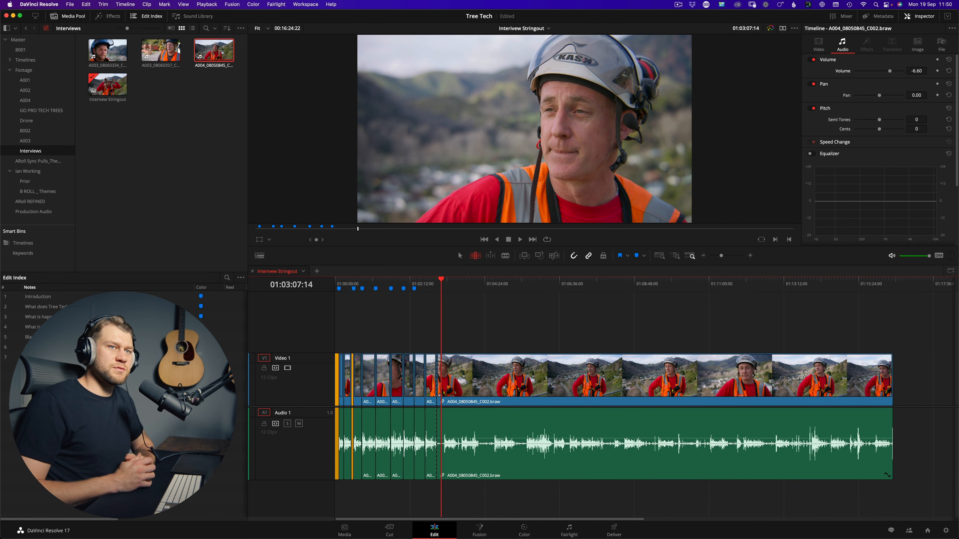
key("equal")
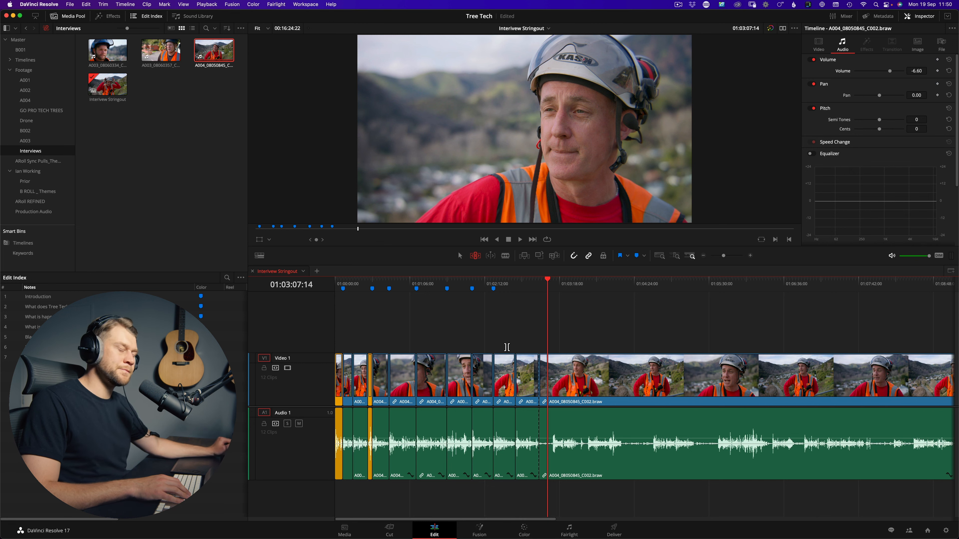
Return to the start of the stringout and examine the two orange-marked clips, leaving the playhead at 01:00:28:24.
left_click_drag(346, 281, 311, 278)
key("super+equal")
key("super+equal")
key("super+equal")
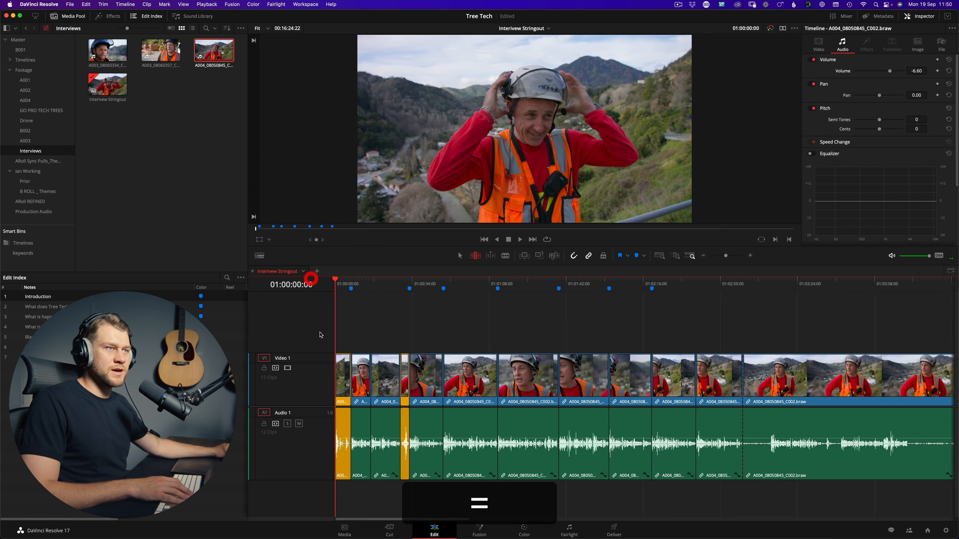
left_click(359, 381)
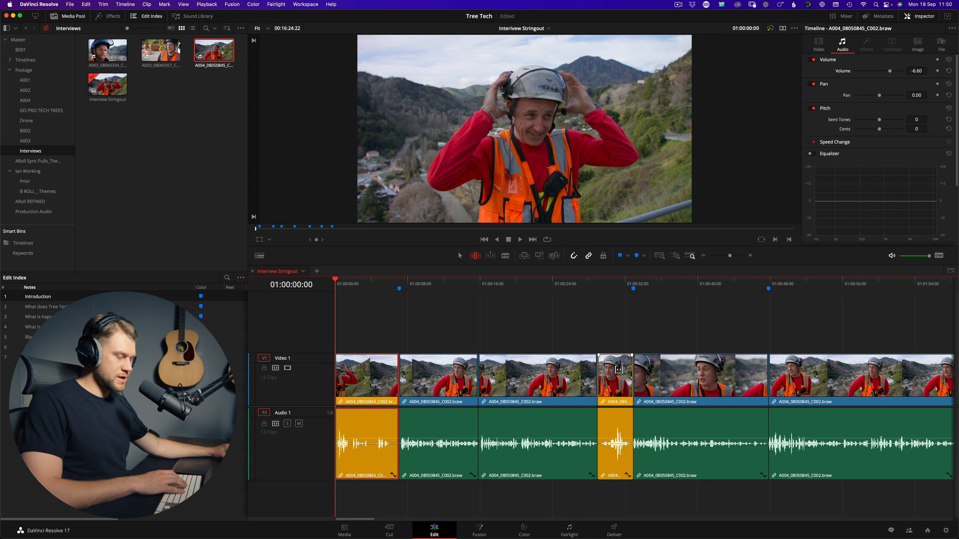
key("a")
left_click(619, 372)
left_click(596, 286)
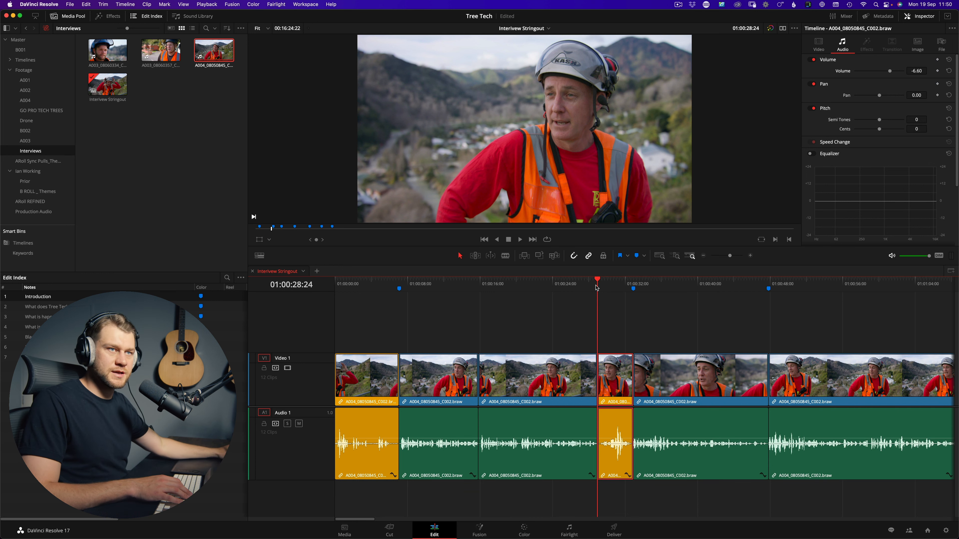
key("super+minus")
key("super+minus")
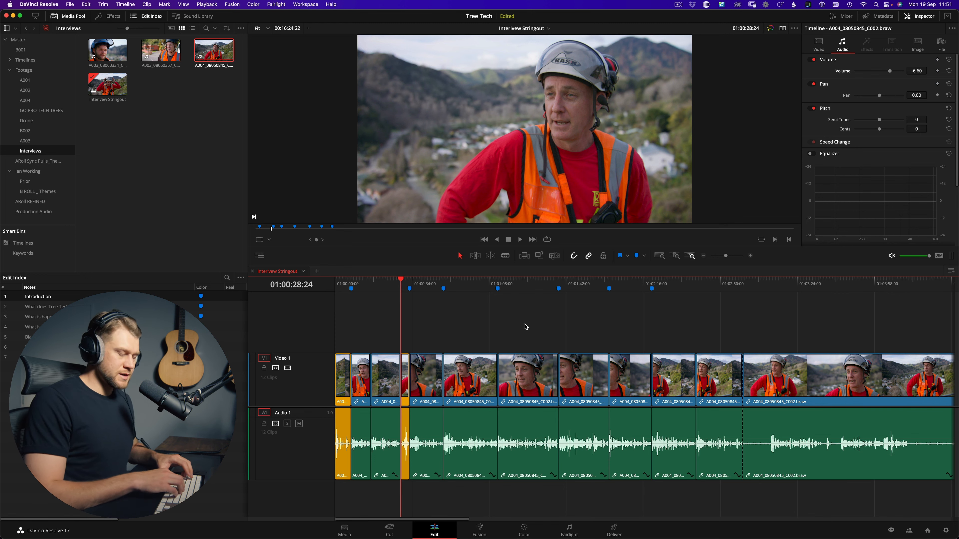
Go to the cut at 01:03:00:01 and select the clip that starts there.
key("shift+l")
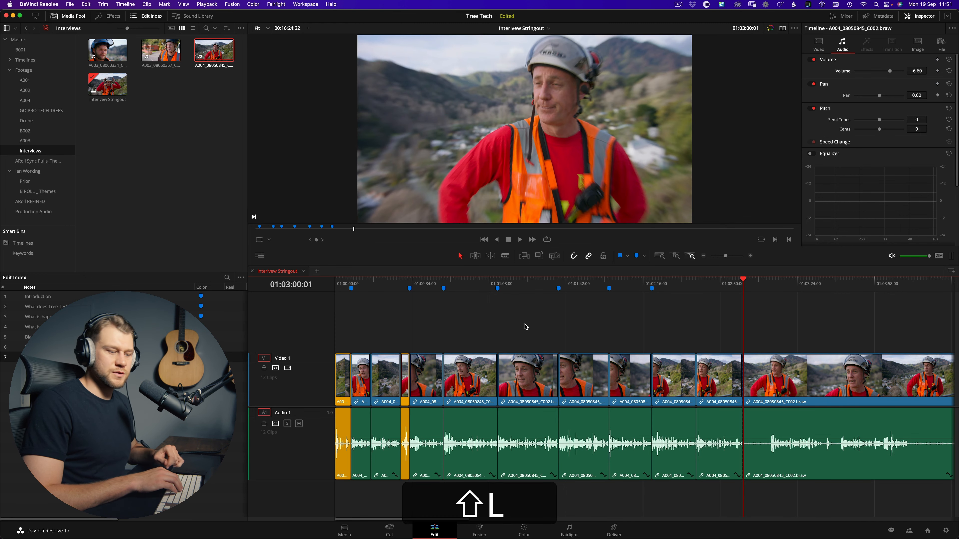
key("shift+j")
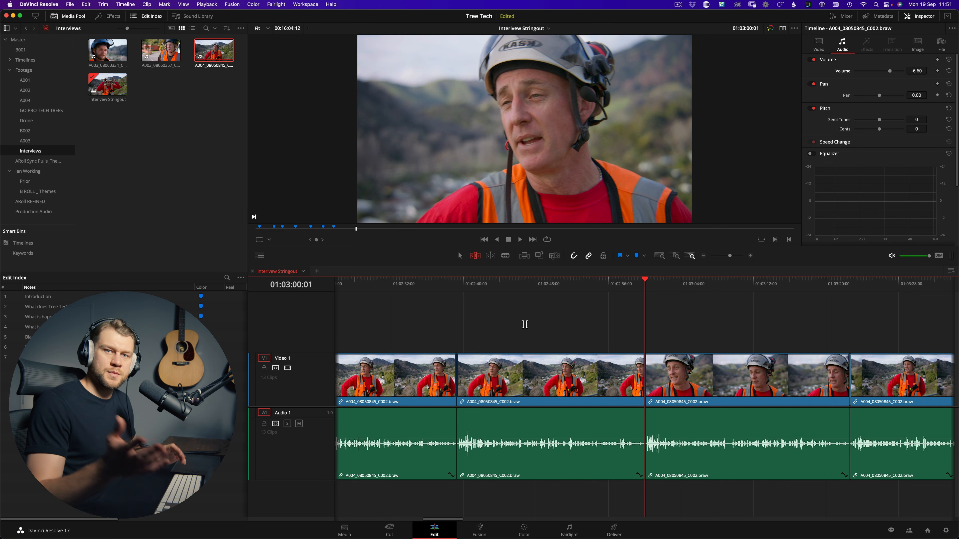
key("d")
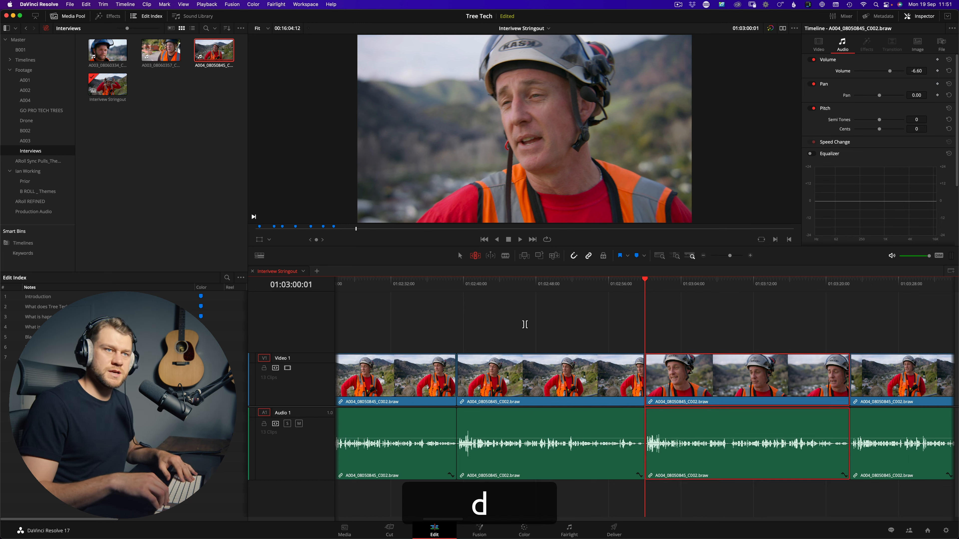
key("shift")
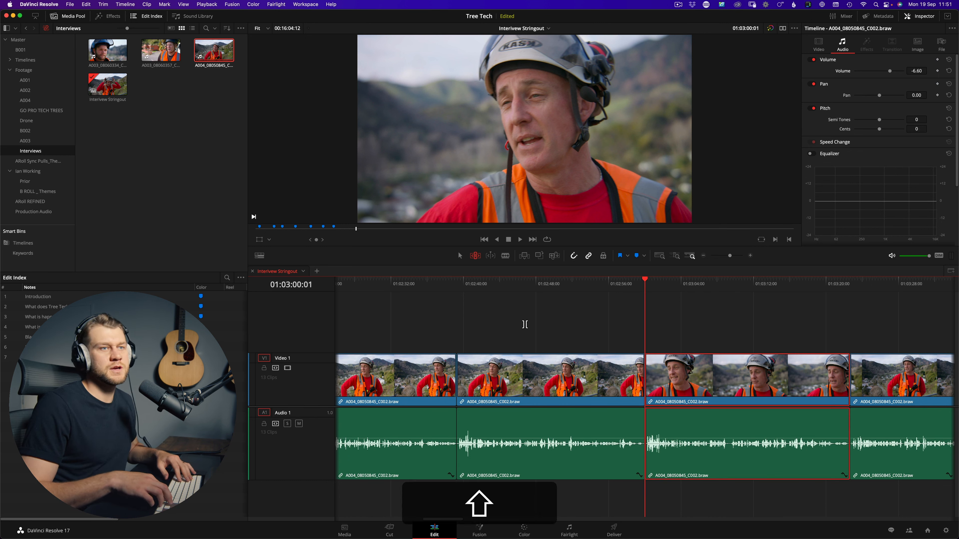
Try swapping the selected clip with the one before it and back into its original position.
key("shift+Down")
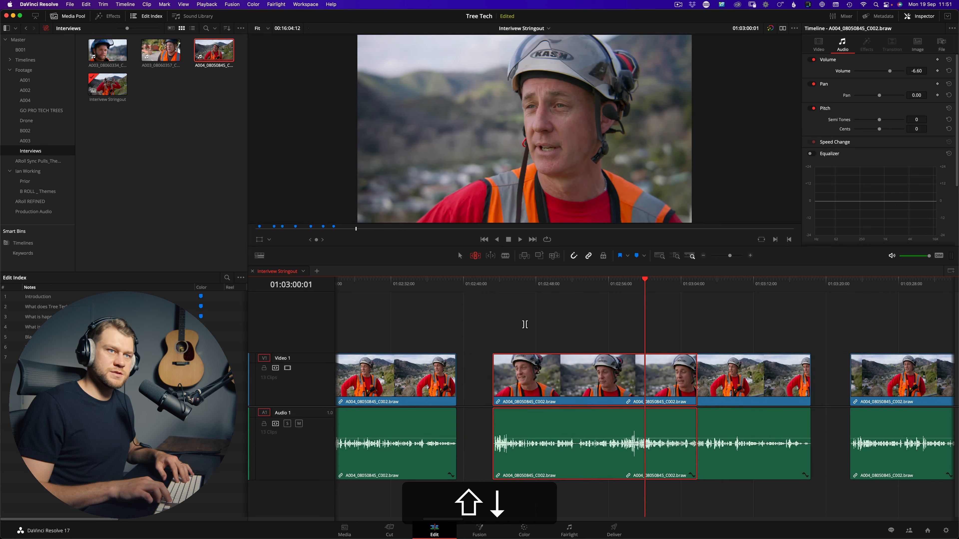
key("shift+Up")
key("shift+Down")
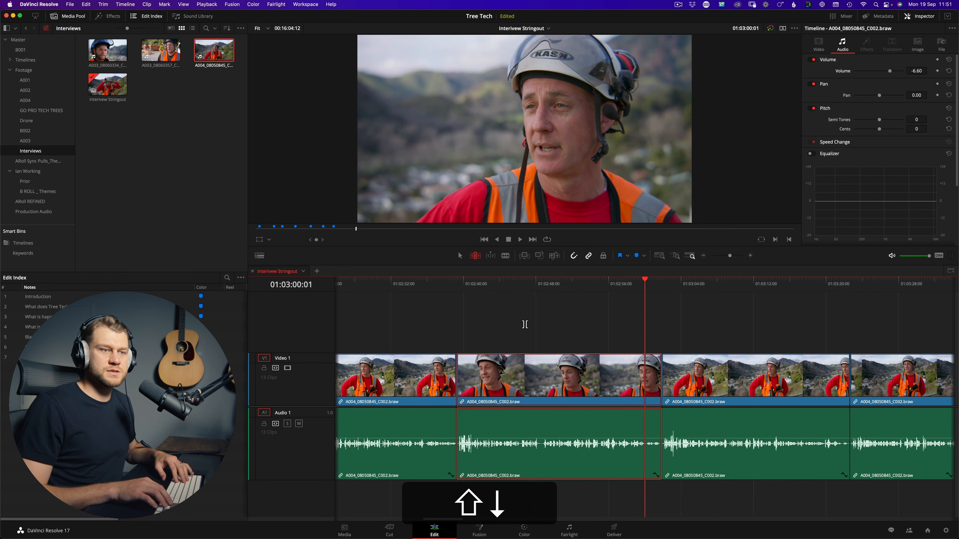
key("shift+minus")
key("shift+Up")
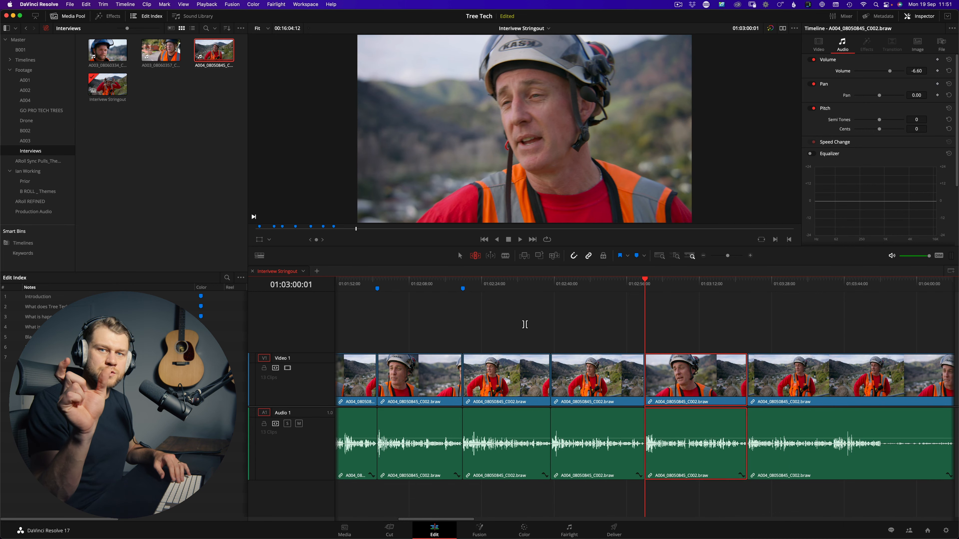
Move the selected clip earlier in the stringout by swapping it past the clips that precede it.
key("shift+Down")
key("shift+Down")
key("shift+Down")
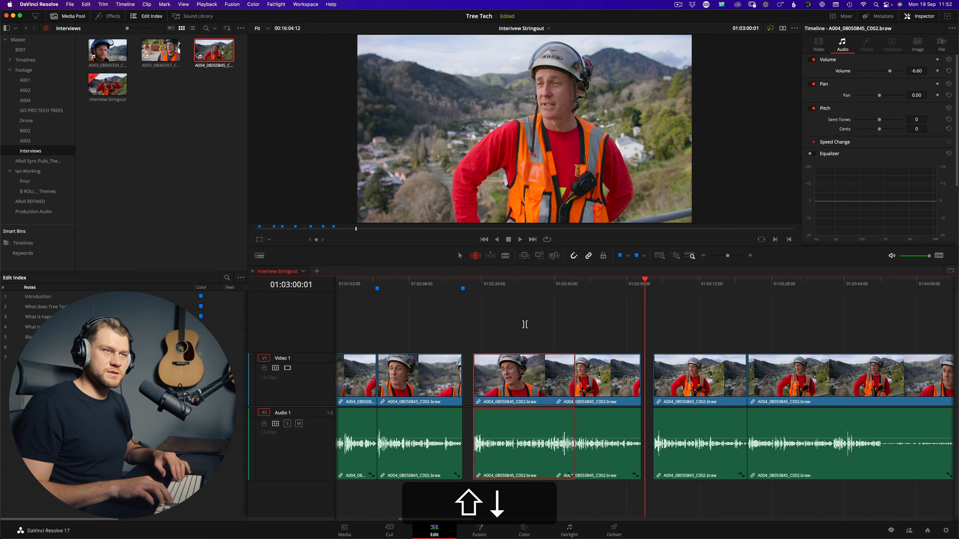
Shift the selected close-up interview clip along Video 1 to start at 01:03:00:01, then move it up to Video 2 and back down.
key("shift+Up")
key("shift+Up")
key("shift+Up")
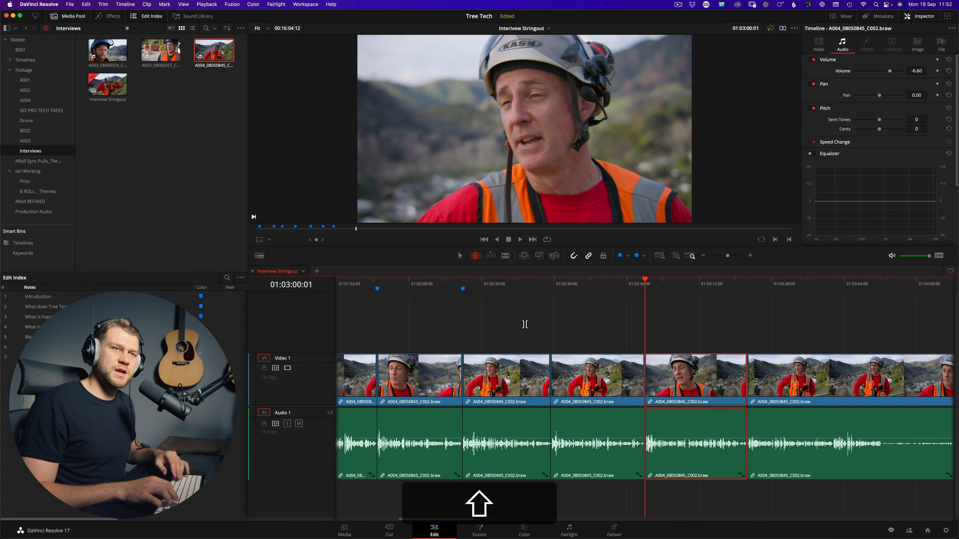
key("alt+Up")
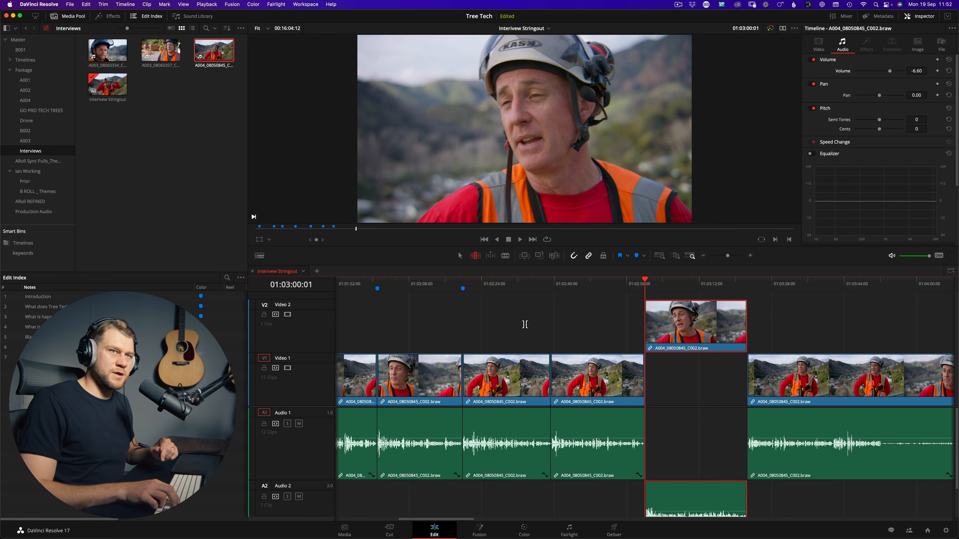
key("alt+Down")
Cut the close-up clip with ripple, split the following clip at 01:03:30:10 and insert the cut clip there.
key("alt+x")
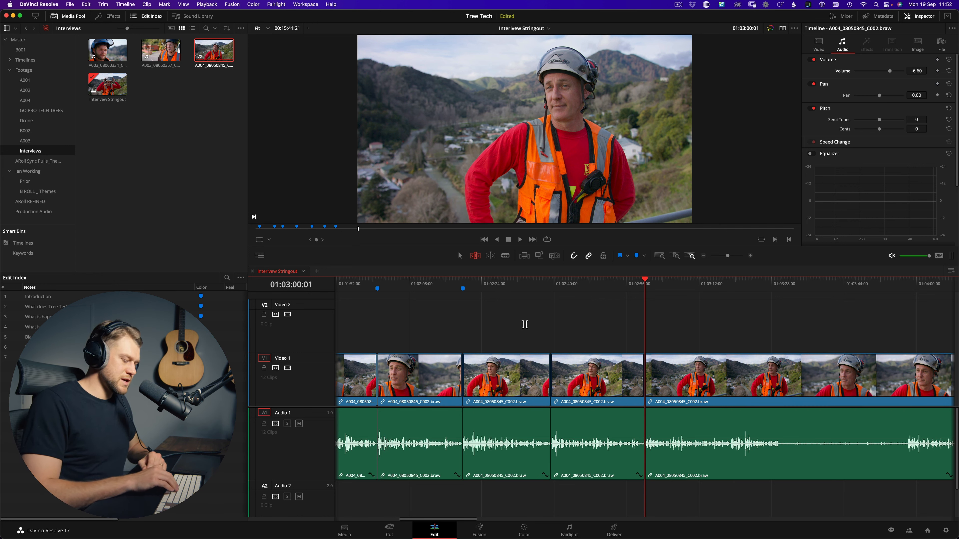
key("l")
key("l")
key("l")
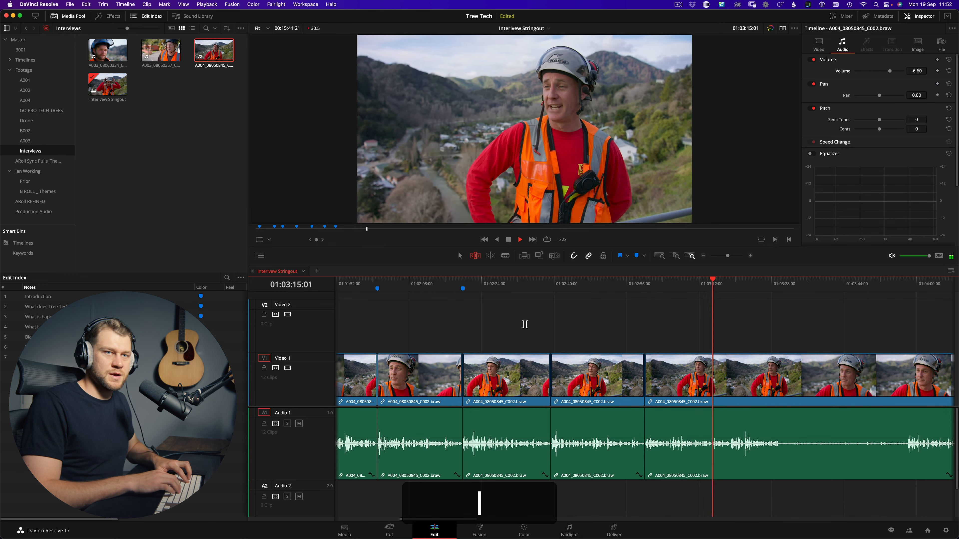
key("k")
key("r")
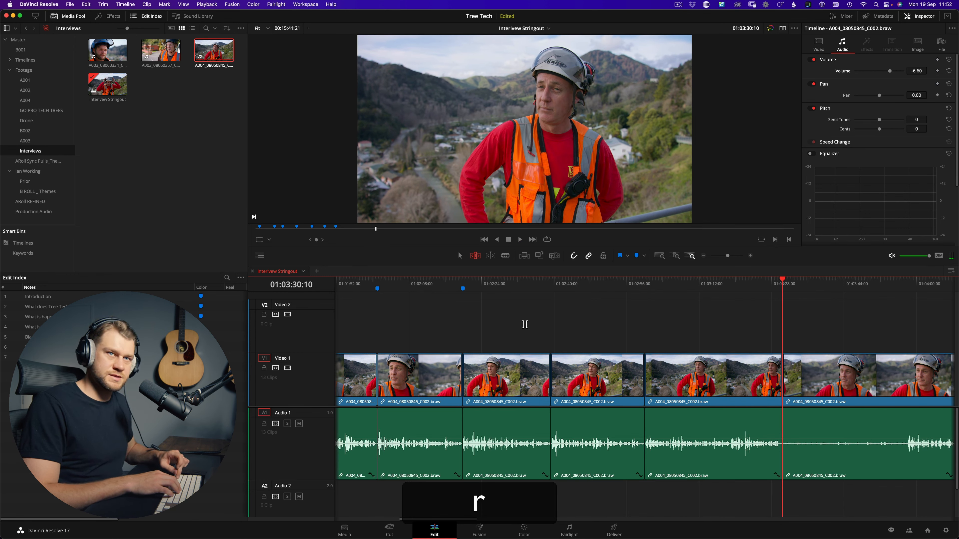
key("z")
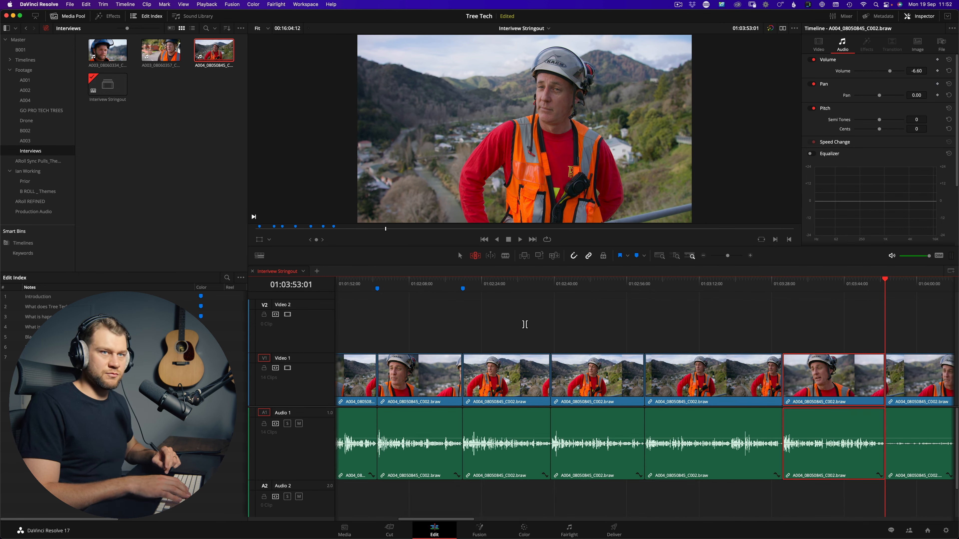
Undo the clip insertion and paste-insert the cut clip again at 01:03:30:10.
key("minus")
key("super+z")
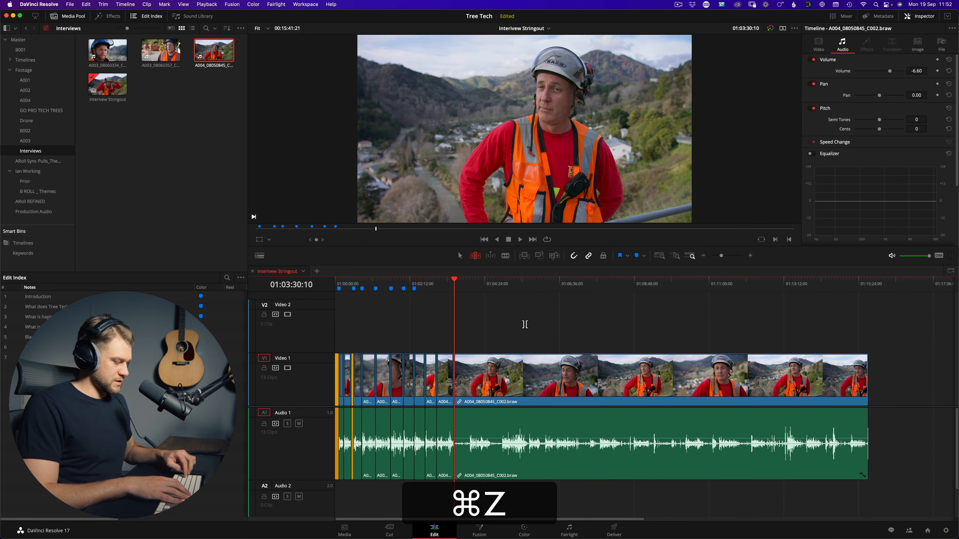
key("z")
key("equal")
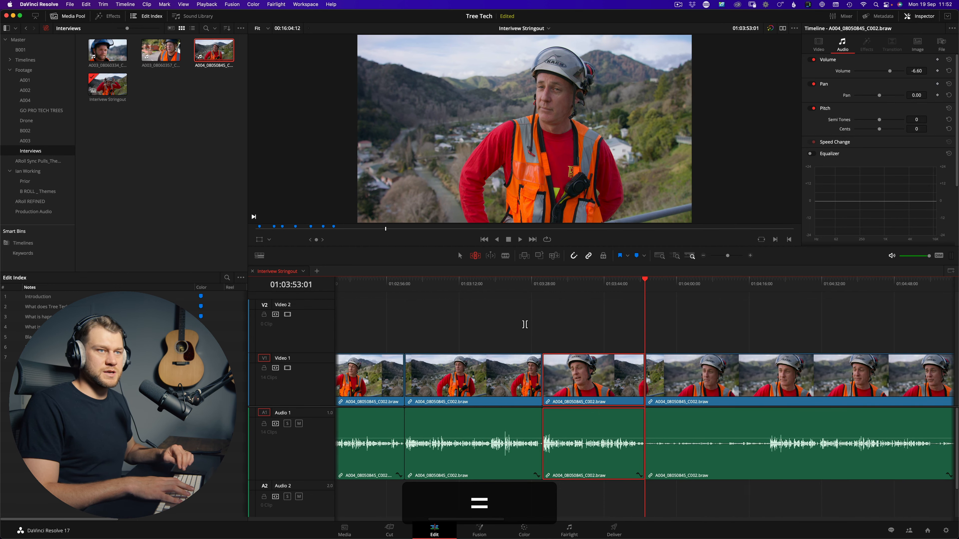
Try green clip colours on the inserted close-up clip and settle on orange.
key("ctrl+super+i")
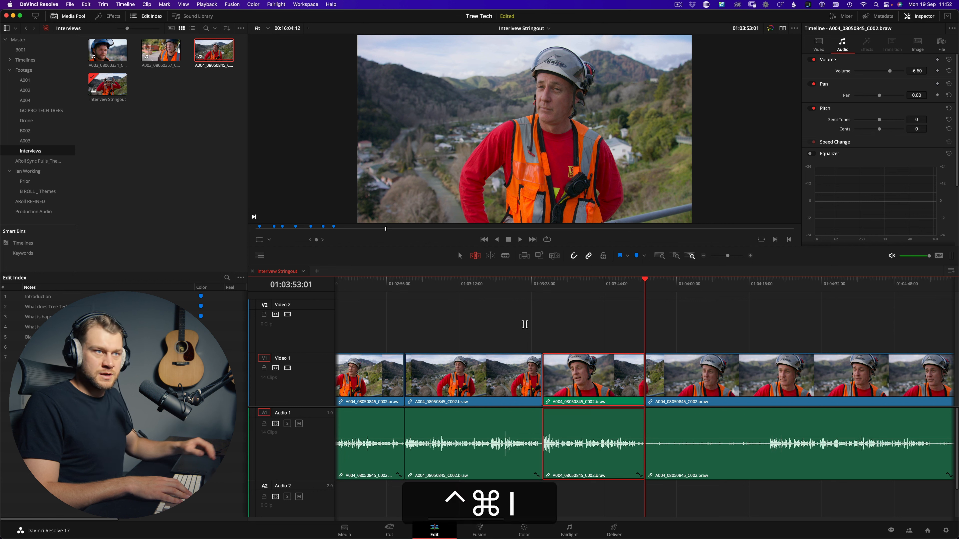
key("ctrl+super+9")
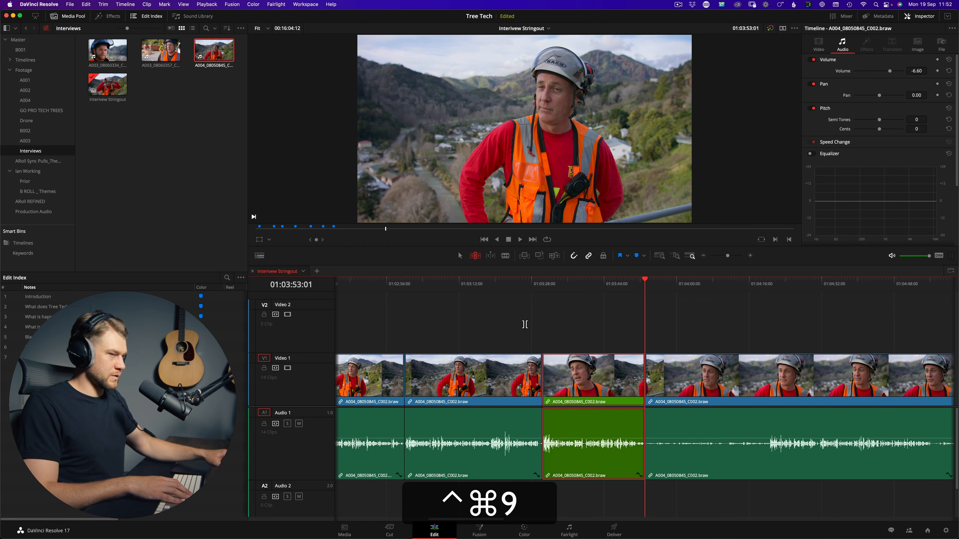
key("ctrl+super+2")
key("ctrl+f")
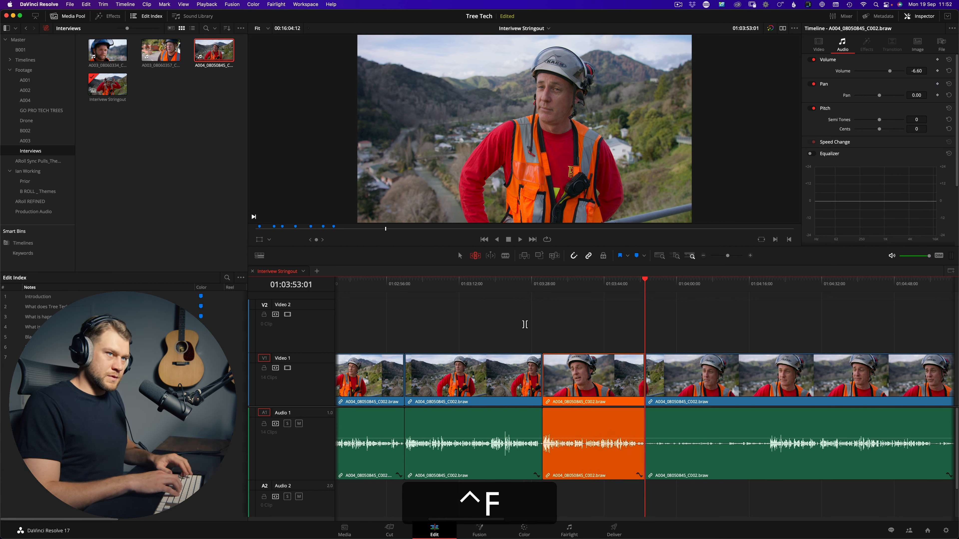
Cut the orange clip out of the timeline, closing its gap, and paste it at the very end of the timeline.
key("shift+j")
key("d")
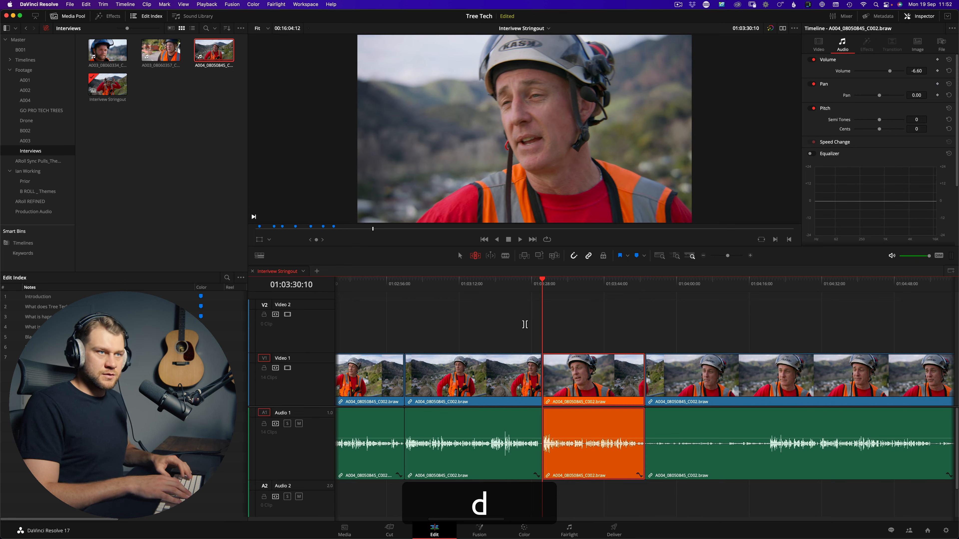
key("BackSpace")
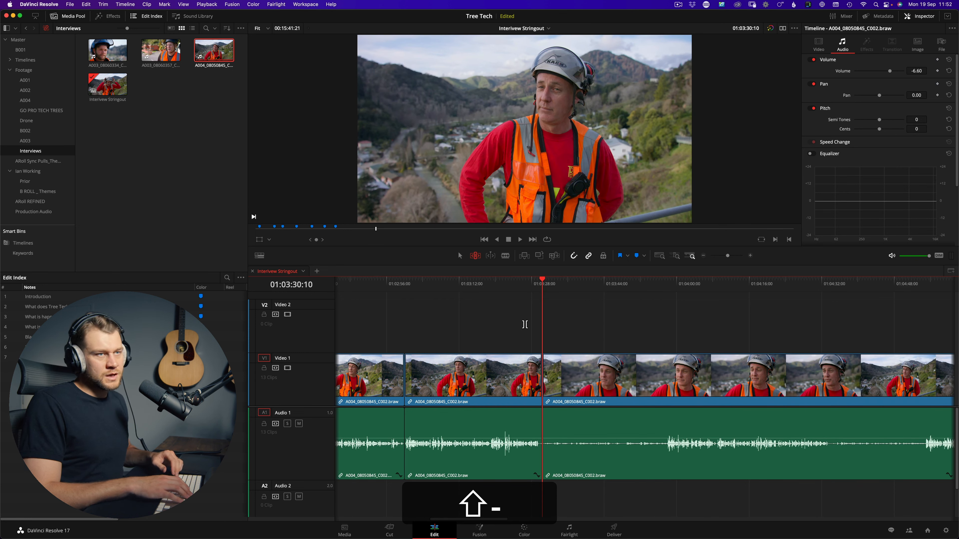
key("backslash")
key("ctrl+period")
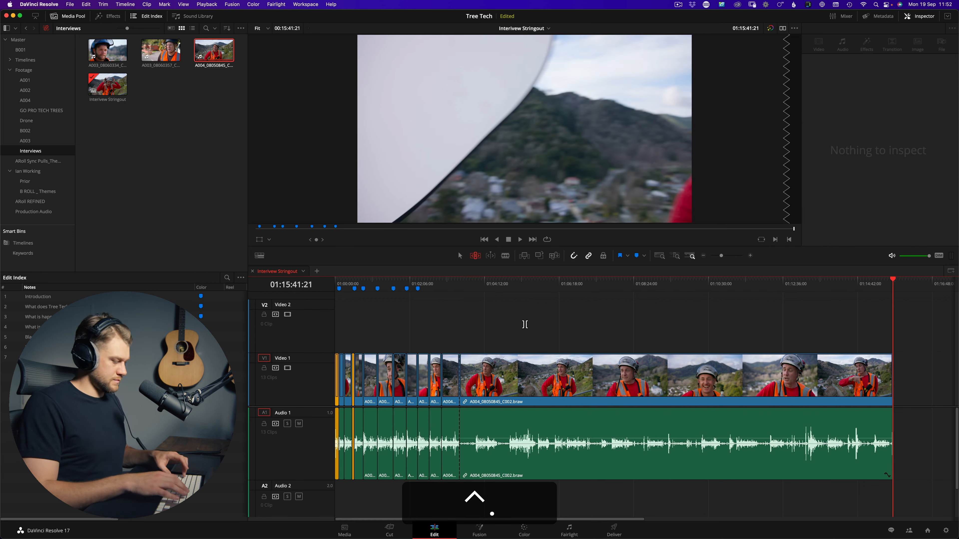
key("ctrl+z")
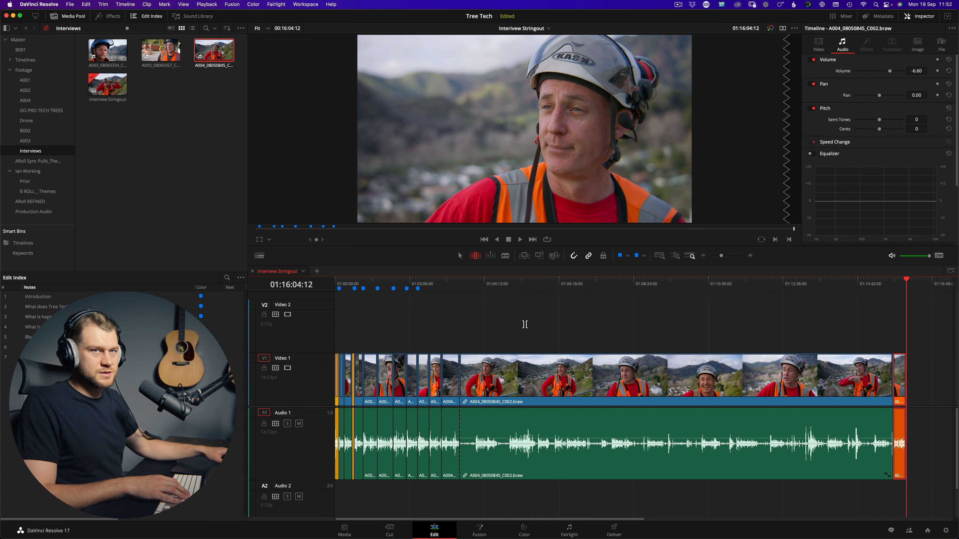
Select all yellow clips in the timeline, cut them out with ripple and paste them at the timeline's end.
key("ctrl+shift+5")
key("backslash")
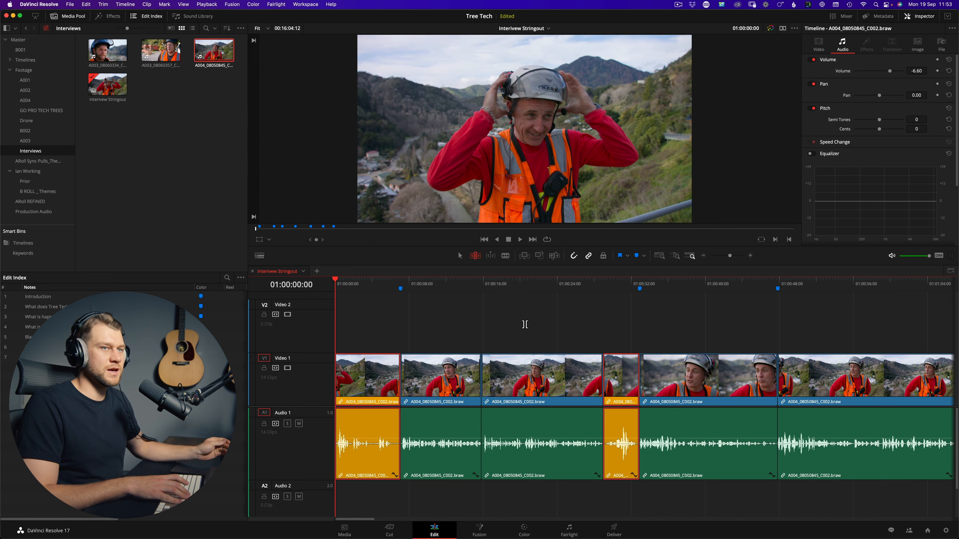
key("ctrl+comma")
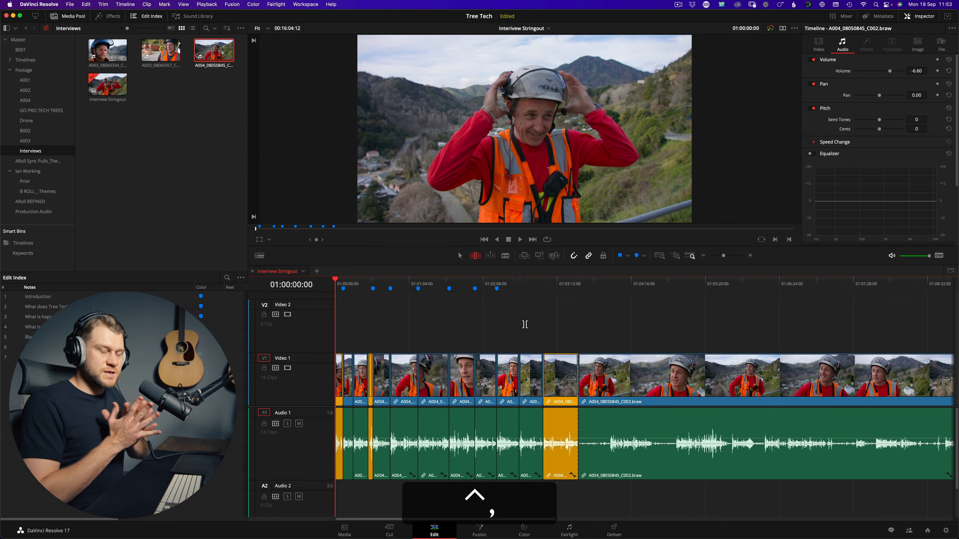
key("minus")
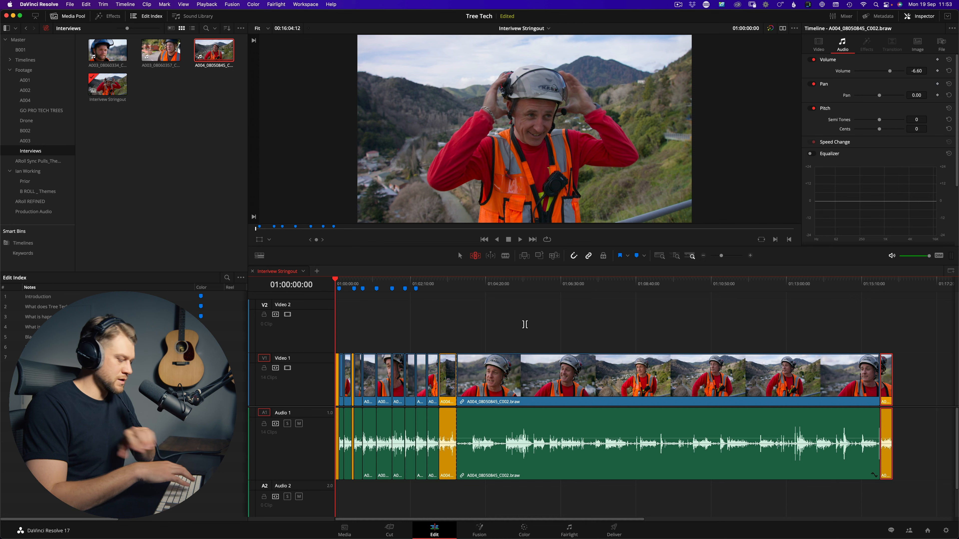
key("ctrl+f")
key("ctrl+shift+5")
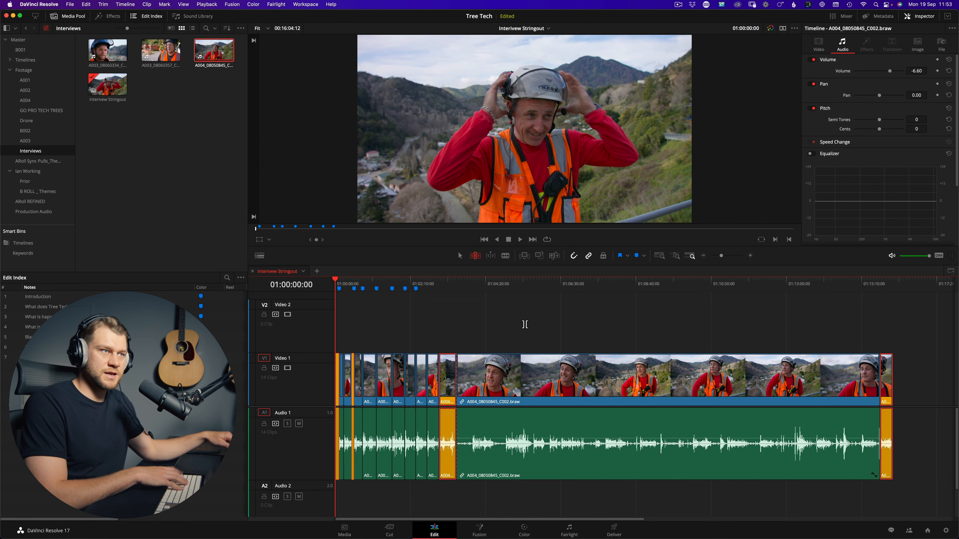
key("x")
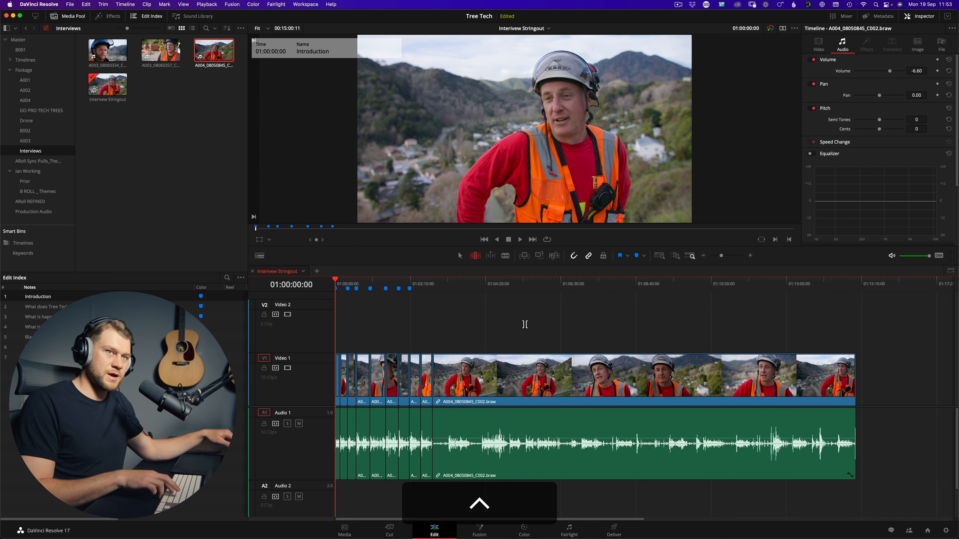
key("ctrl+period")
key("super+z")
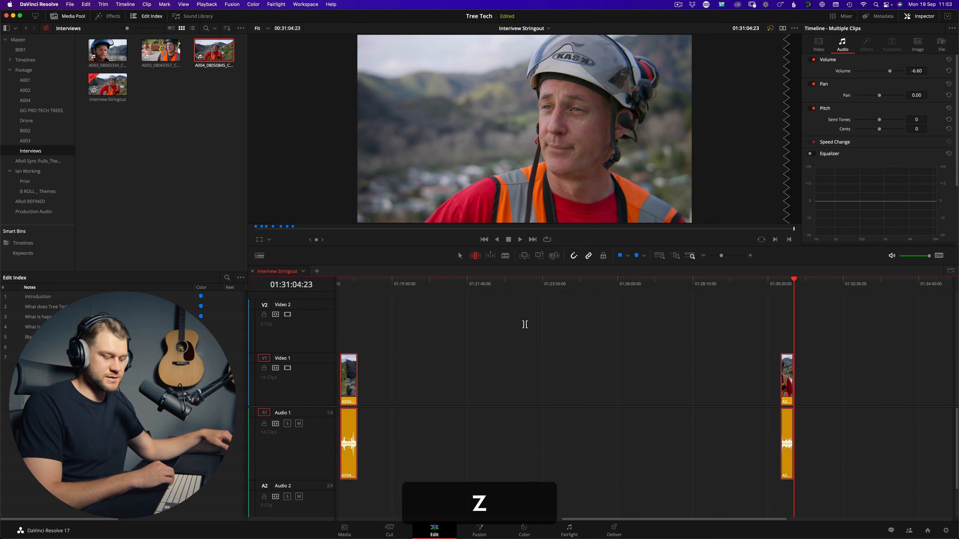
Delete the gaps between the pasted yellow clips at the end of the timeline and clear the selection.
key("shift+z")
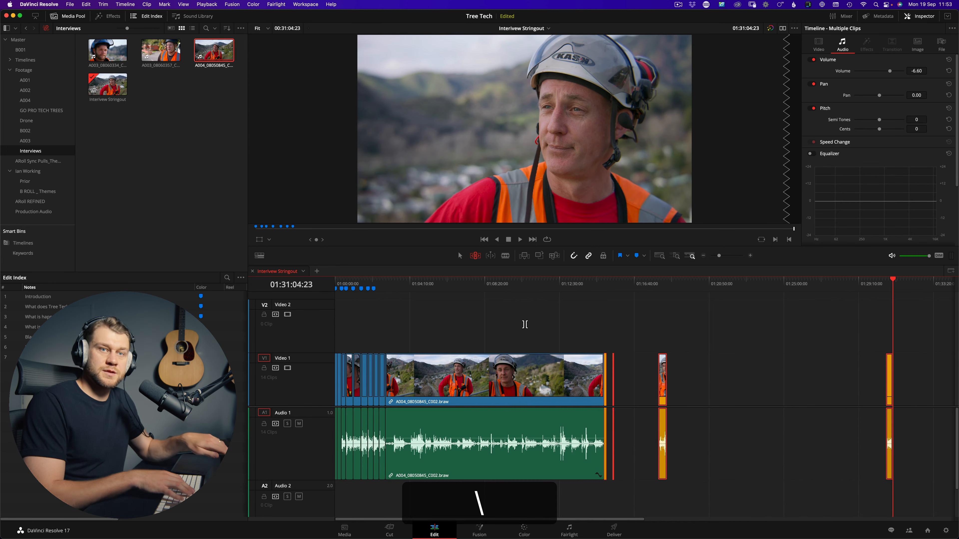
key("Delete")
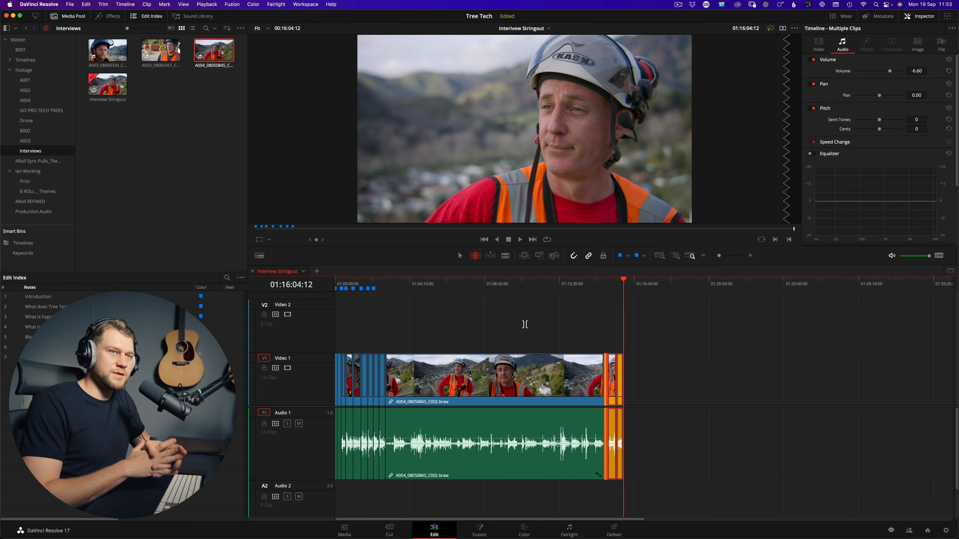
key("super+equal")
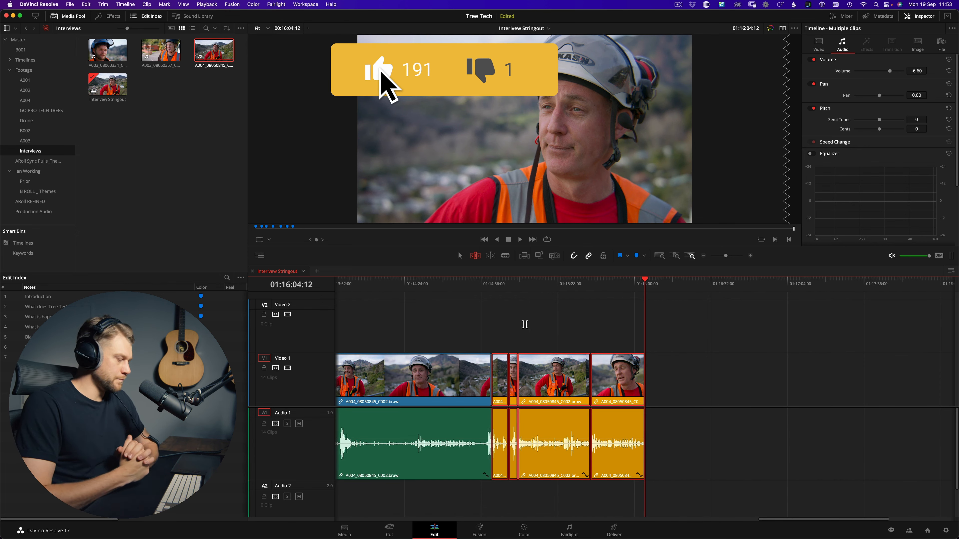
key("super+minus")
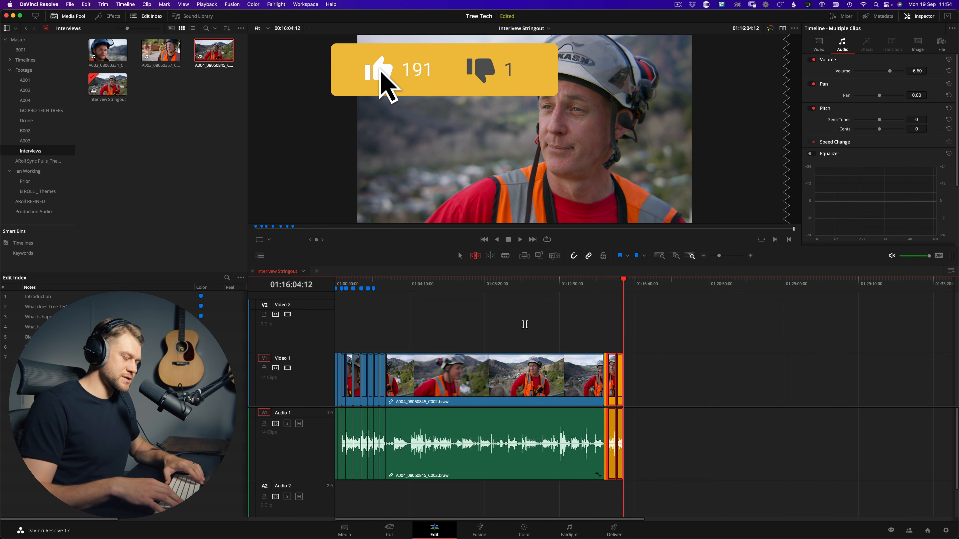
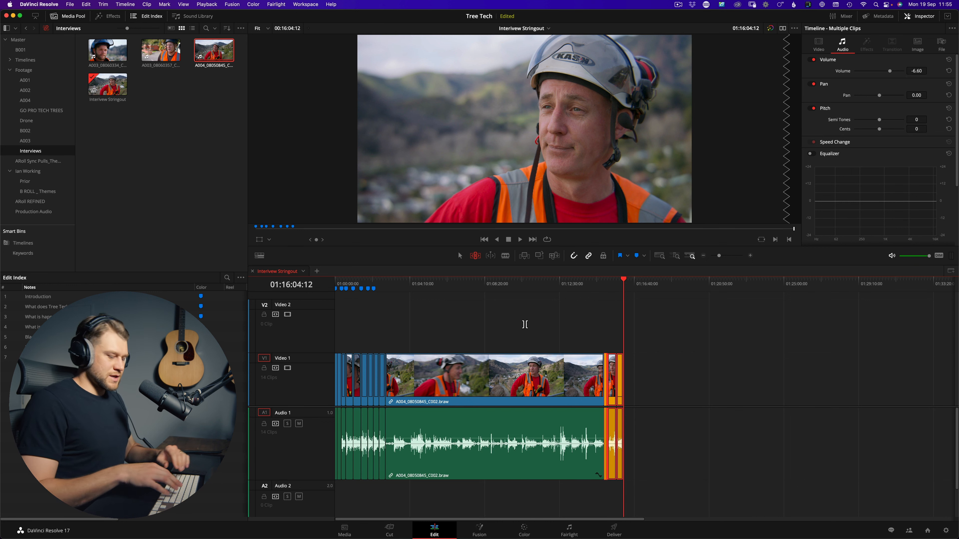
key("ctrl+f")
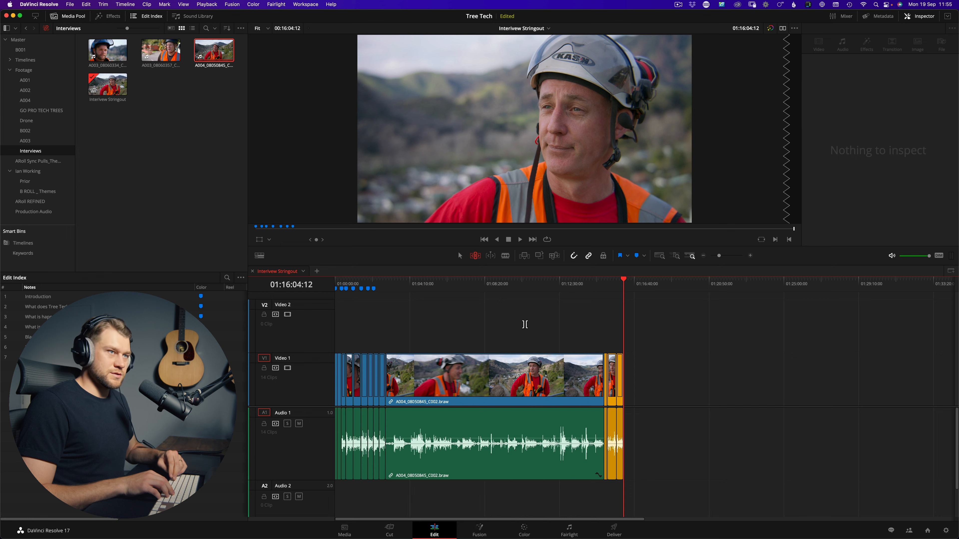
Jump the playhead to the "Complex Project Helicopter is safer" marker and step back through the markers to "Introduction".
key("shift+j")
key("shift+l")
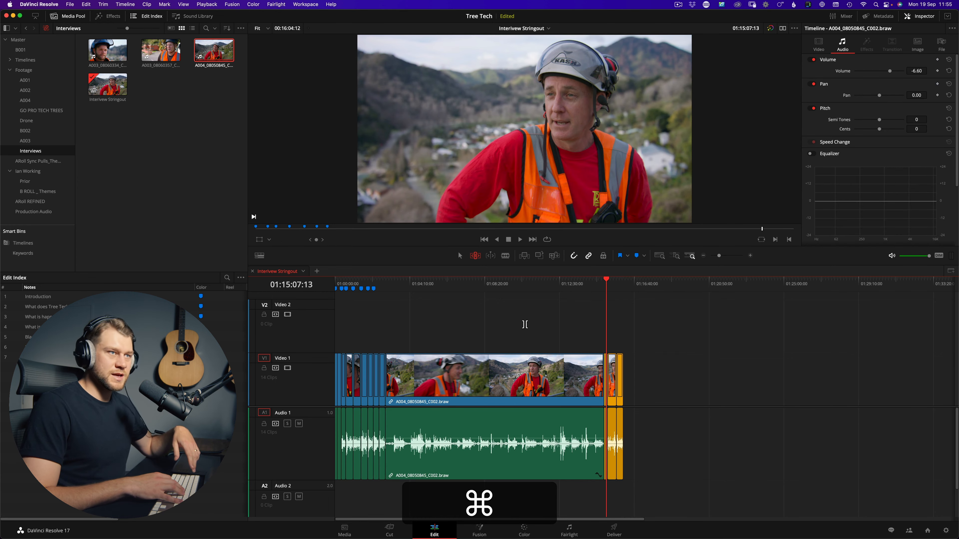
key("alt+super+m")
key("minus")
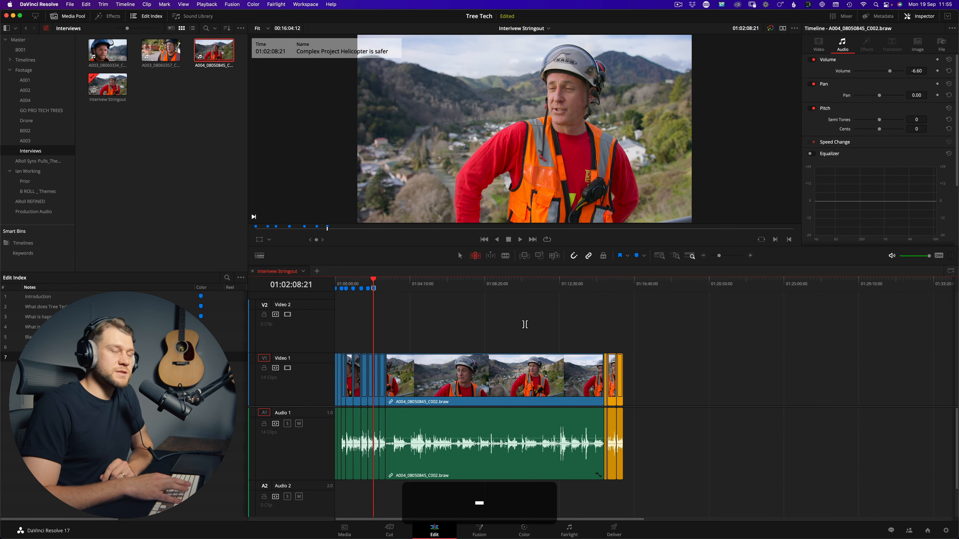
key("equal")
key("alt+m")
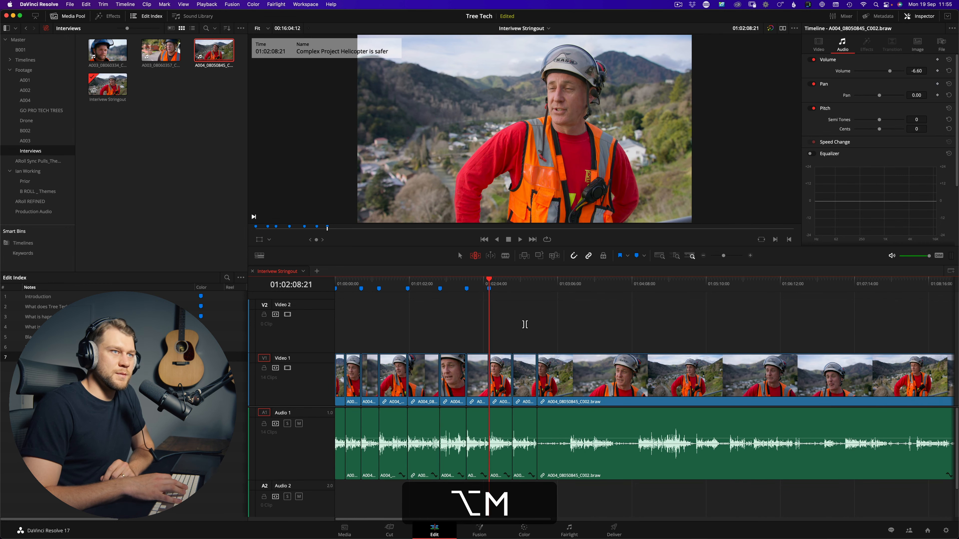
key("alt+super+m")
key("super+m")
key("super+m")
key("super+m")
key("super+m")
key("super+m")
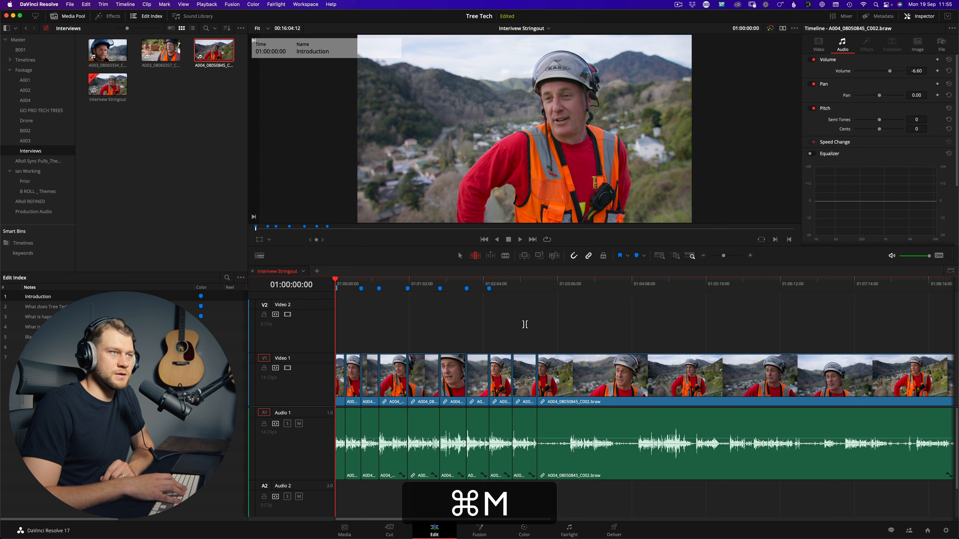
Step forward through the timeline markers from "Introduction" to "Complex Project Helicopter is safer".
key("alt+super+m")
key("alt+super+m")
key("alt+super+m")
key("alt+super+m")
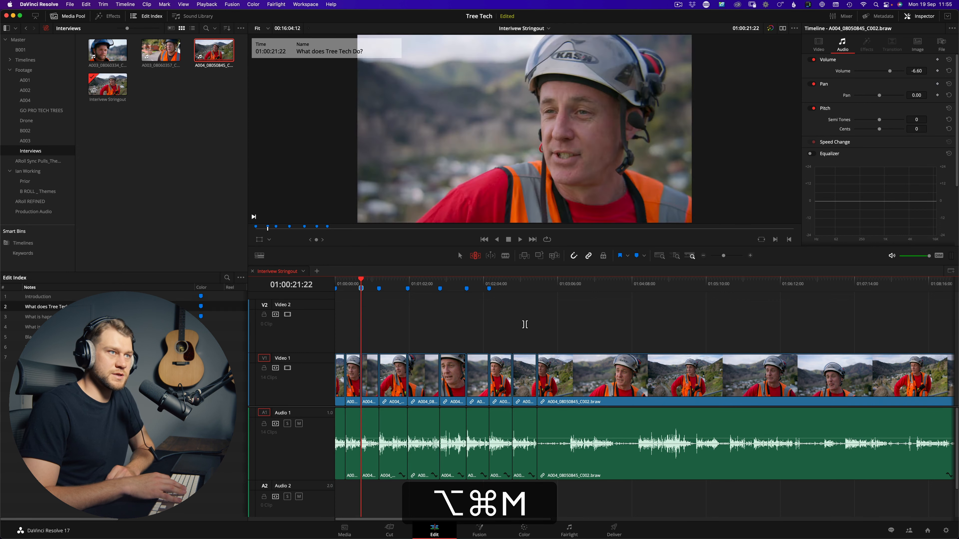
key("alt+super+m")
key("alt+super+m")
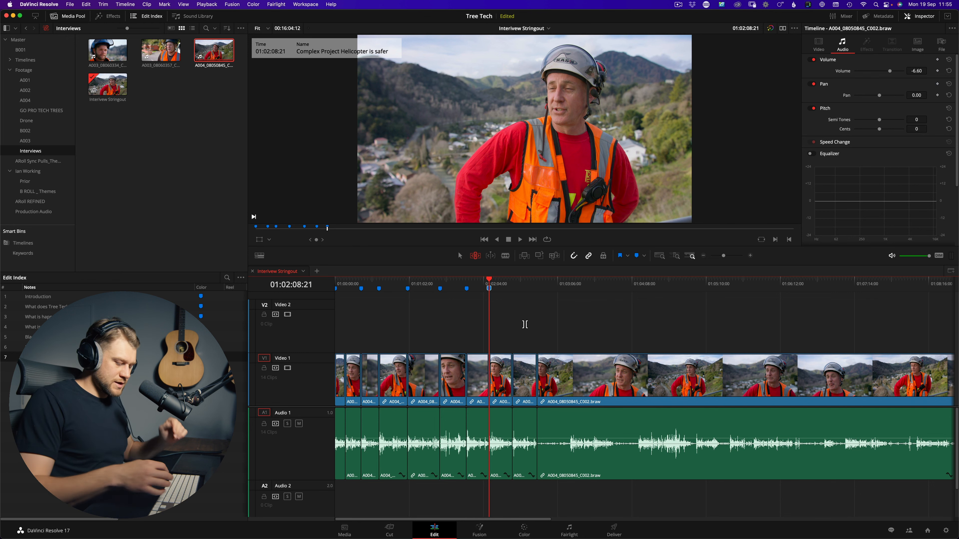
Step the playhead back through the timeline markers until it is on the "Introduction" marker again.
key("super+m")
key("super+m")
key("super+m")
key("super+m")
key("super+m")
key("super+m")
key("super+m")
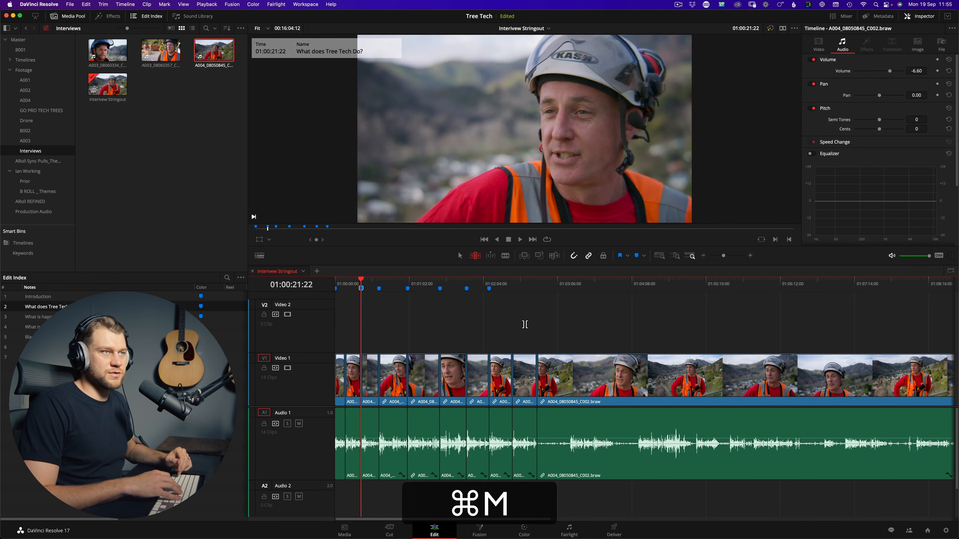
key("alt+m")
key("Escape")
key("alt+m")
key("alt+m")
key("alt+m")
key("alt+m")
key("alt+m")
key("alt+m")
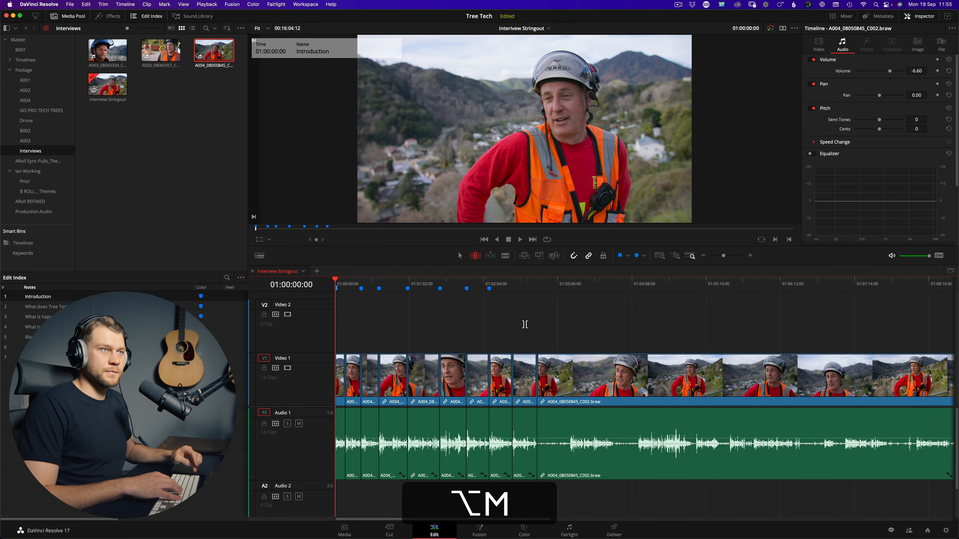
Step through the timeline markers from "Introduction" to "What is happening today?" and back to "Introduction".
key("alt+super+m")
key("super+m")
key("super+m")
key("super+m")
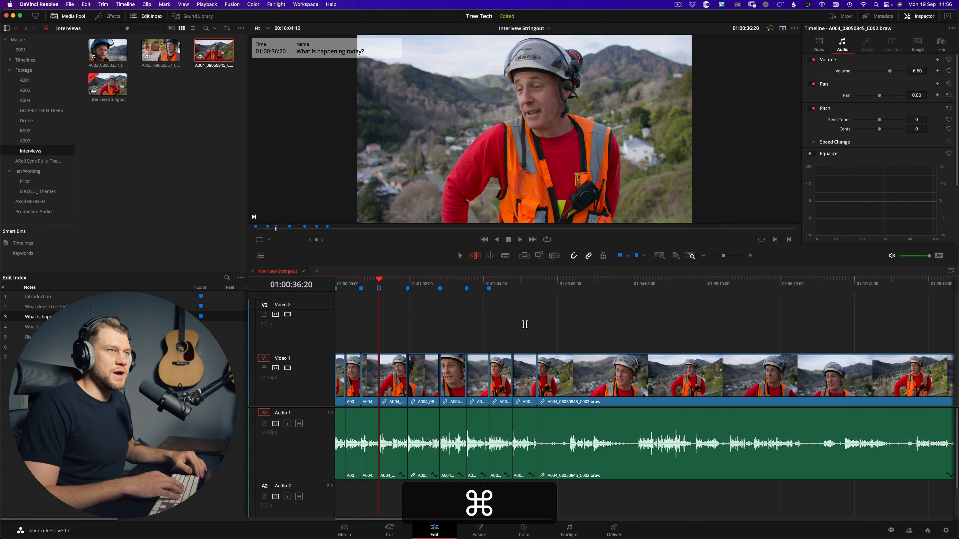
key("super+m")
key("super+m")
Edit the "Introduction" marker, changing its name to "Introduction -" and adding the note "Additional notes here.".
key("super+m")
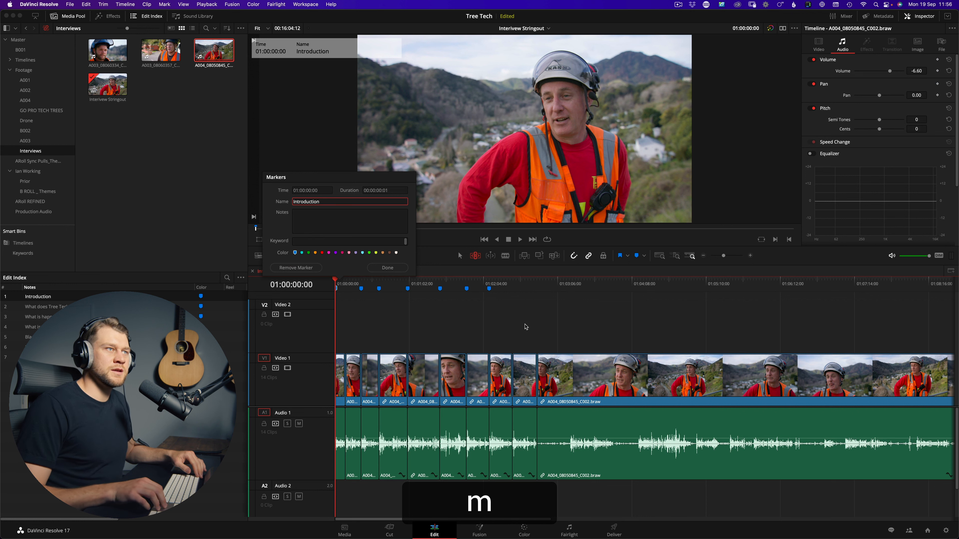
type("-")
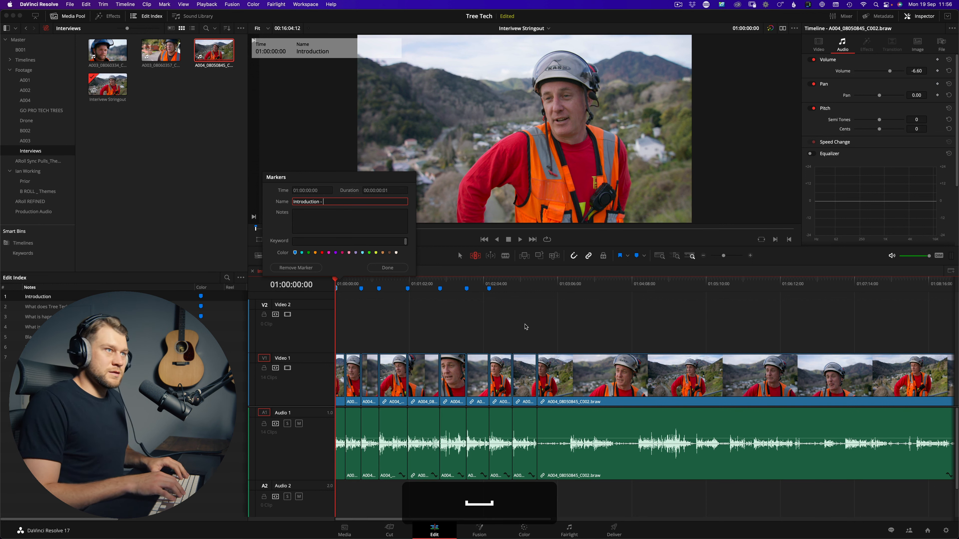
key("Tab")
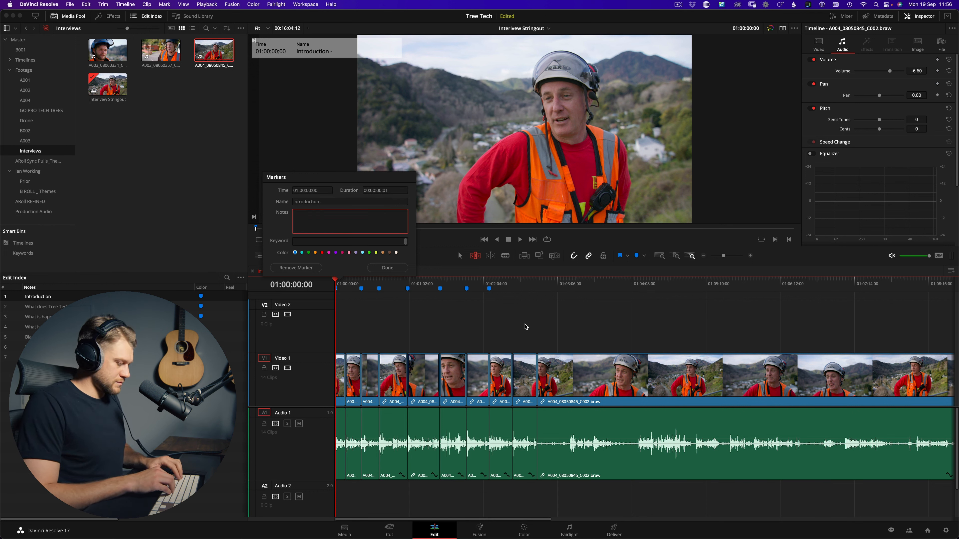
type("Additiona")
key("BackSpace")
type("al notes here.")
key("Return")
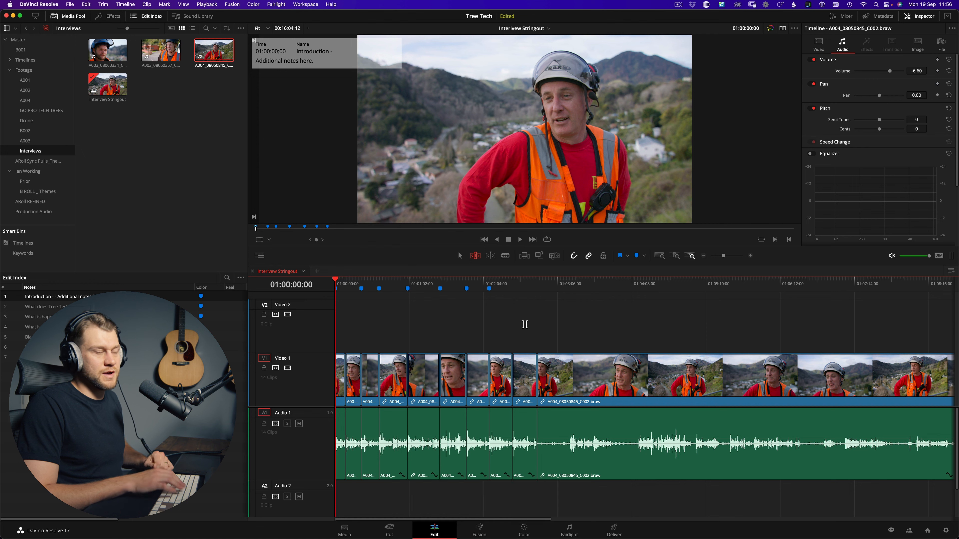
Split the long interview clip that starts at 01:02:49:00 at timecode 01:02:55:11.
key("=")
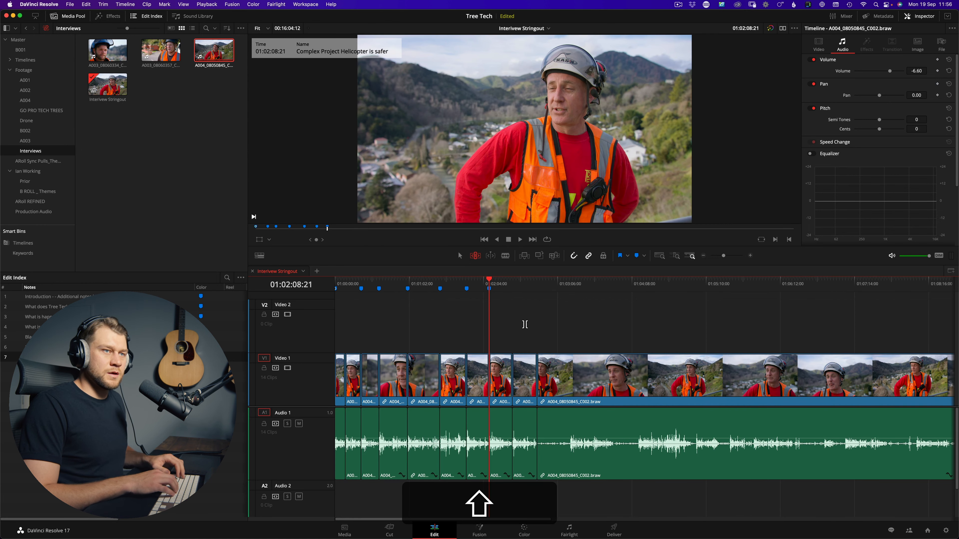
key("shift+l")
key("shift+l")
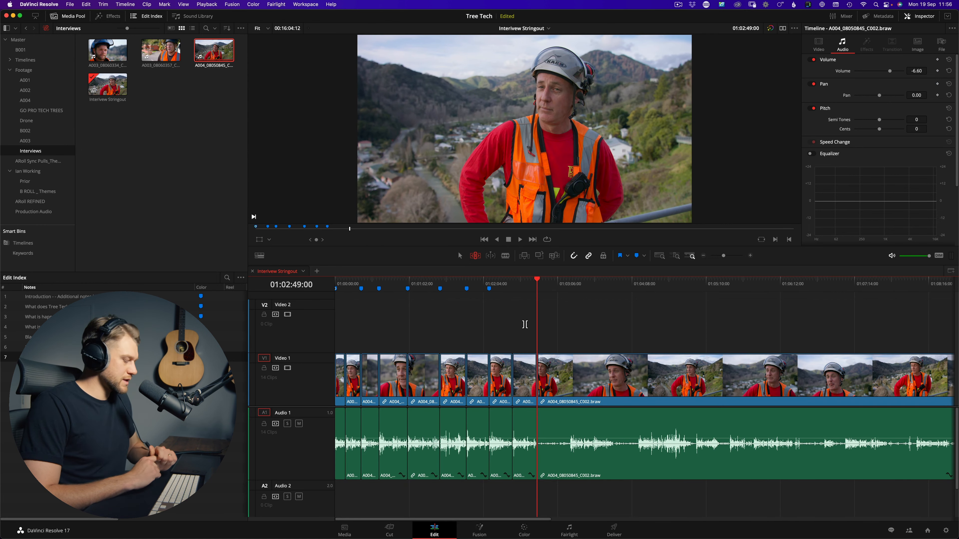
key("=")
key("l")
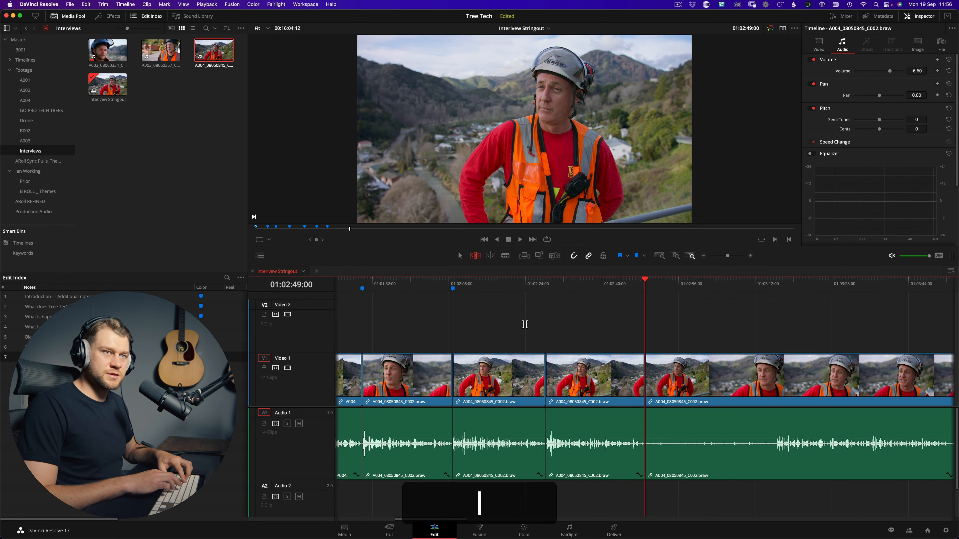
key("l")
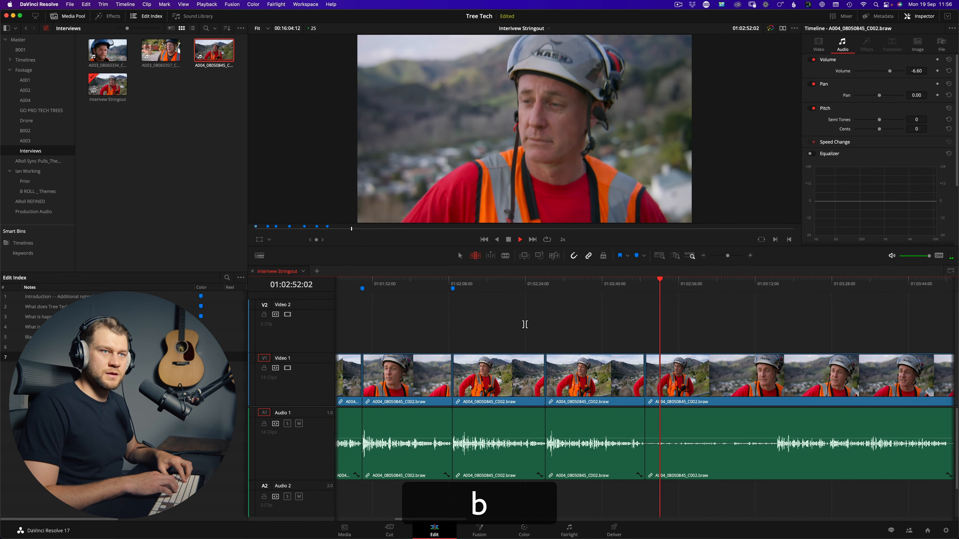
key("r")
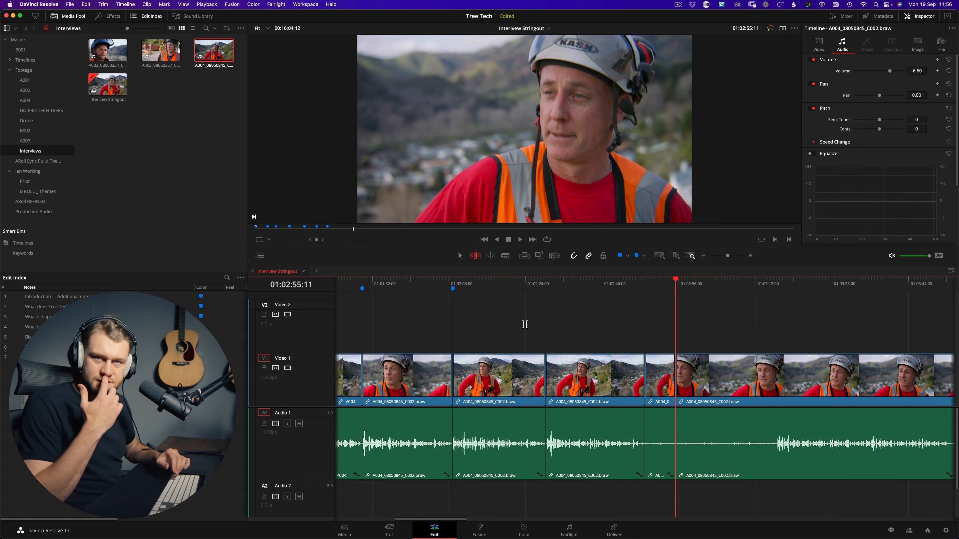
Raise the speed of the short clip starting at 01:02:49:00 to 50 frames per second and play it back.
key("shift+j")
key("shift+d")
key("shift+g")
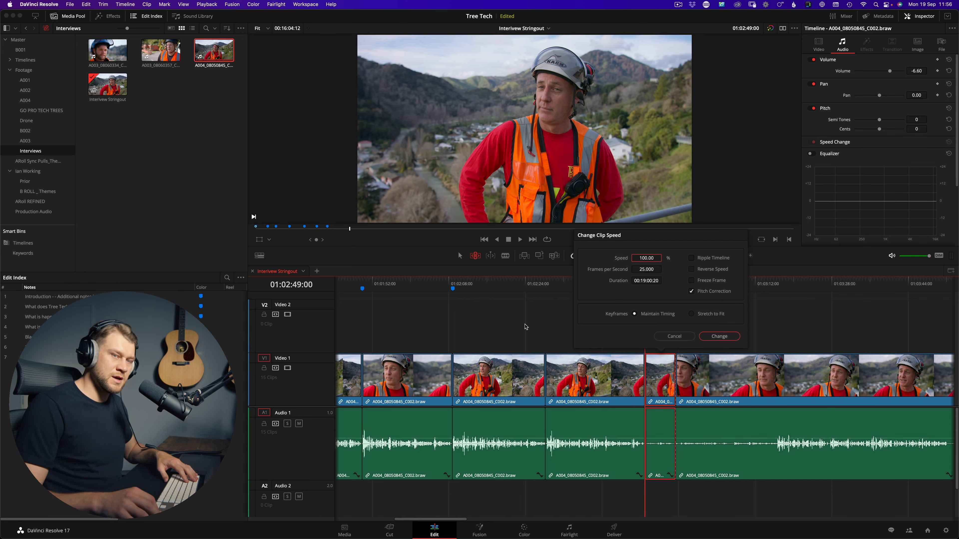
type("2:49:0")
type("0")
key("Return")
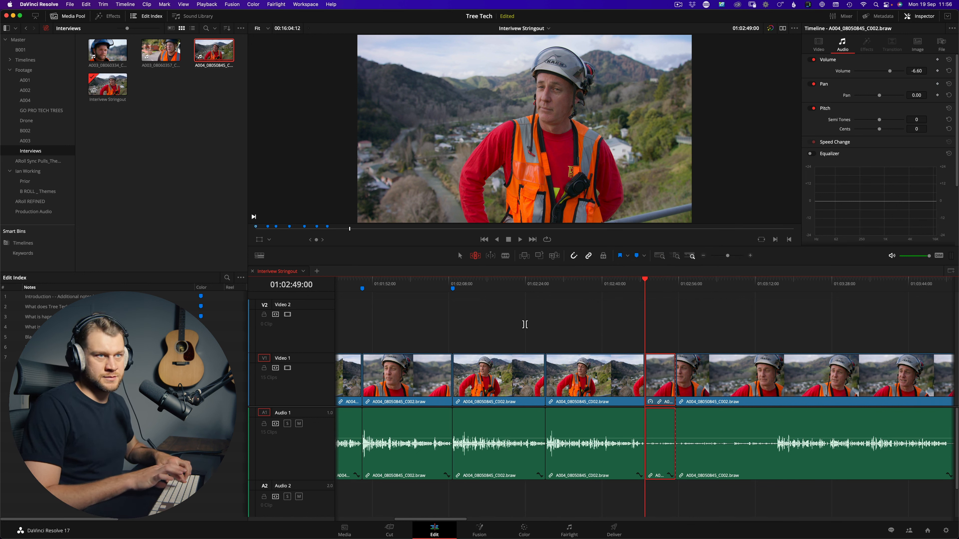
key("space")
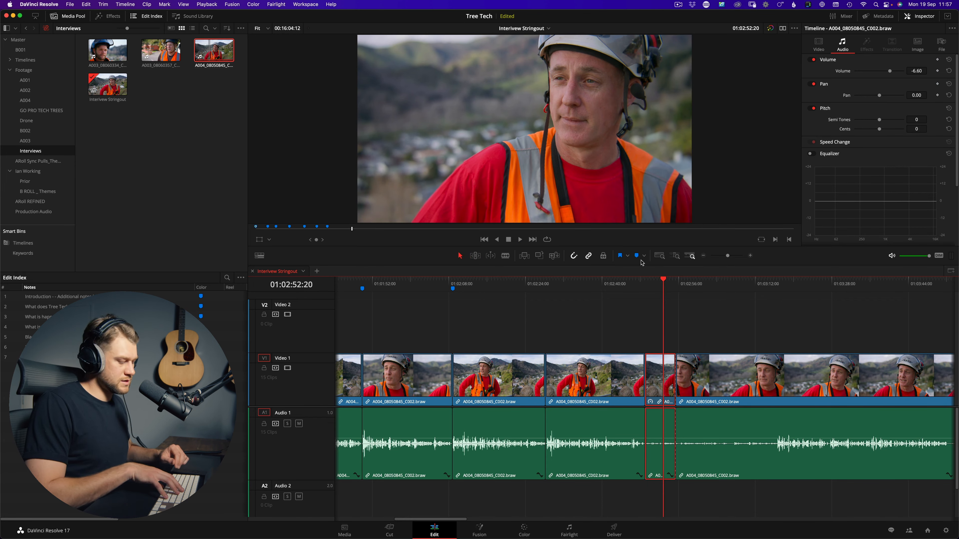
Set the speed of the selected short clip to 100%.
key("shift+g")
type("100")
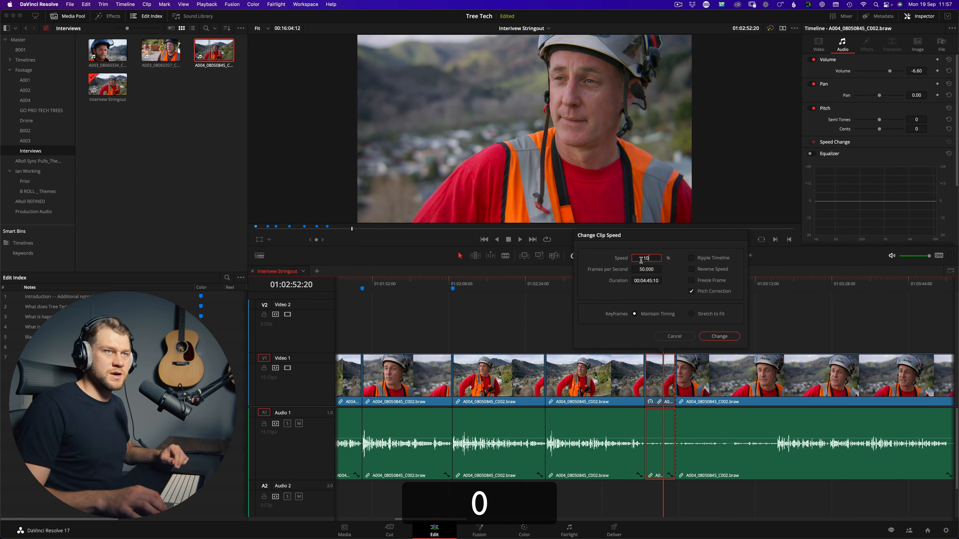
key("Return")
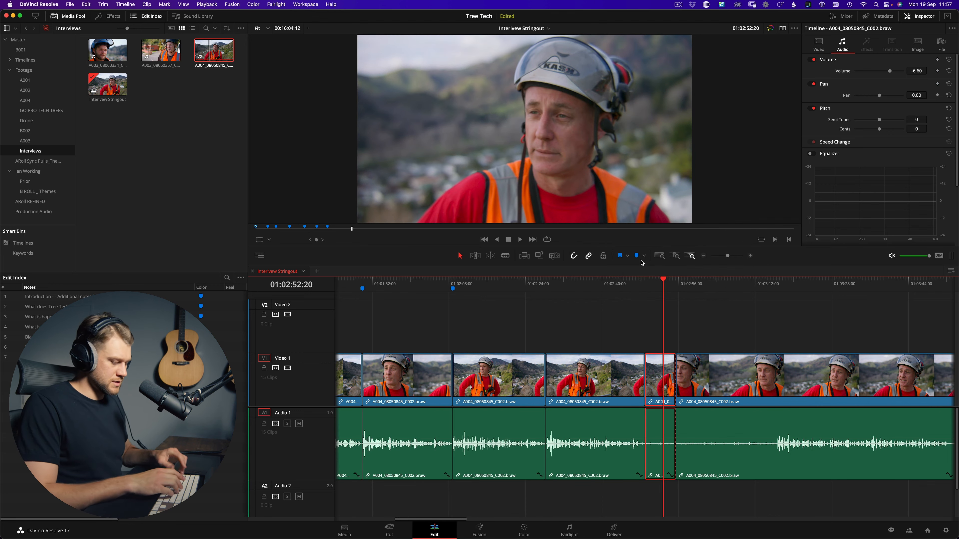
Ripple delete the selected short clip after 01:02:49:00 and play on through the following interview footage.
key("l")
key("k")
key("e")
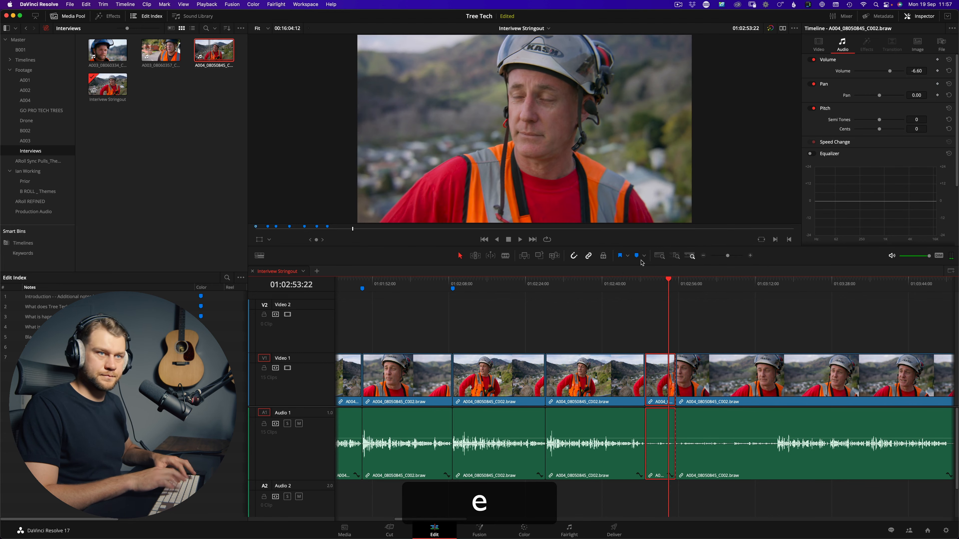
key("l")
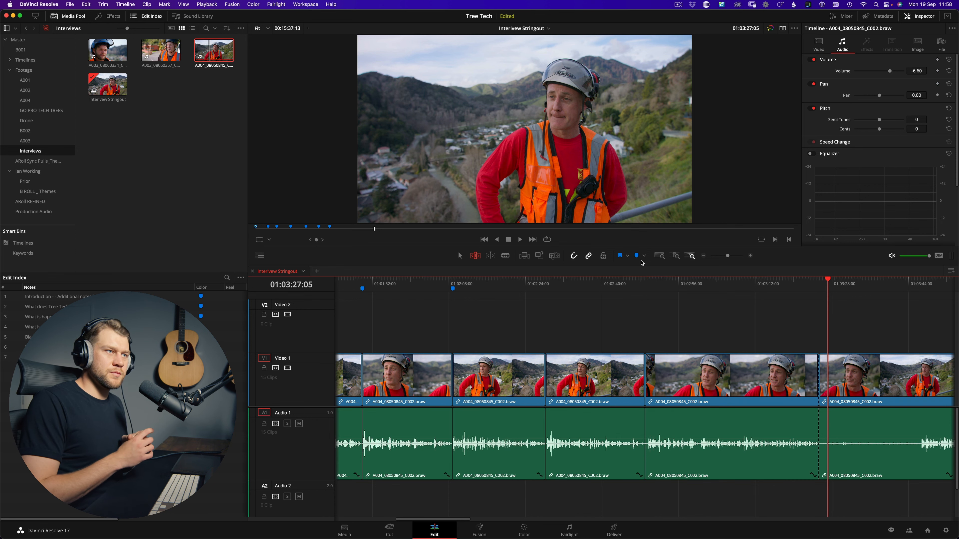
Play from the start of the timeline and split the opening clip at 01:00:03:23.
key("Home")
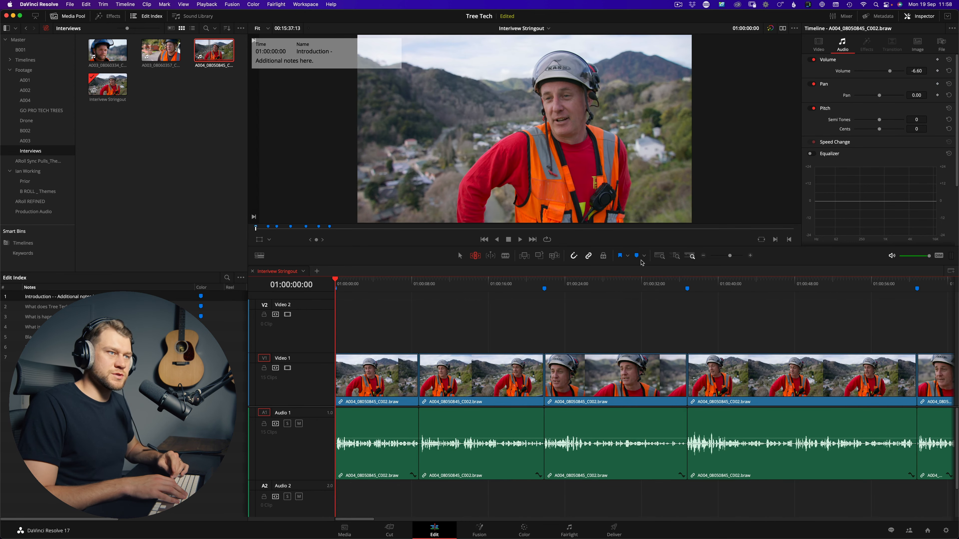
key("equal")
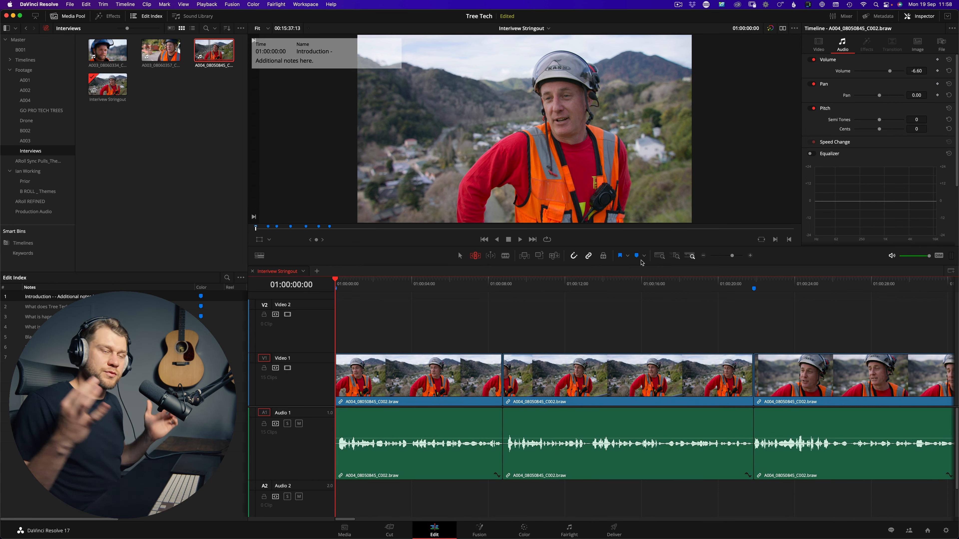
key("space")
key("b")
key("BackSpace")
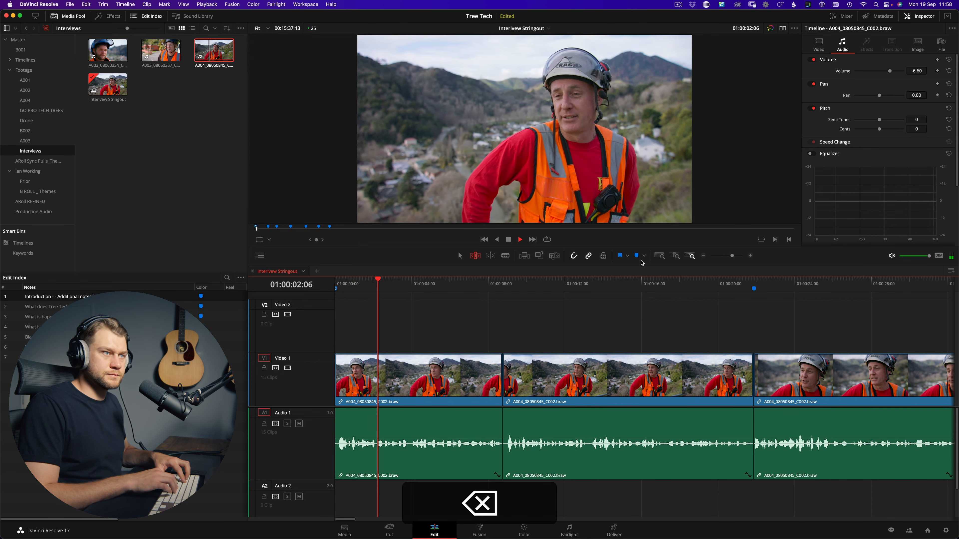
key("r")
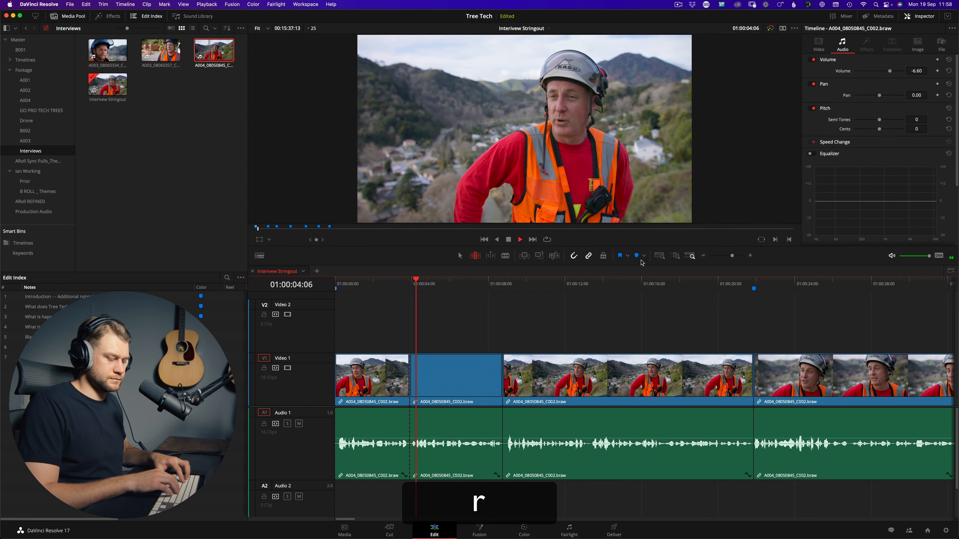
Play on into the next answer and split its clip at about 01:00:13.
key("equal")
key("b")
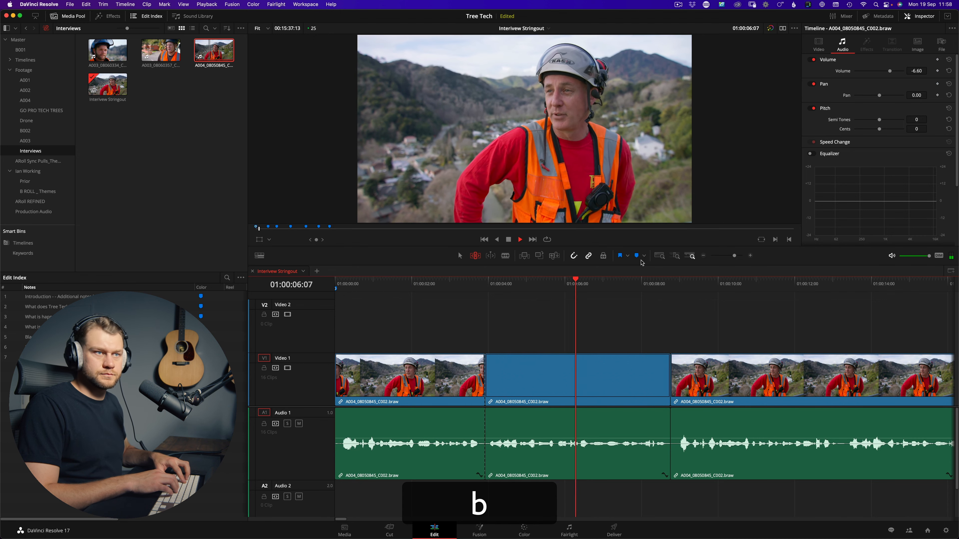
key("k")
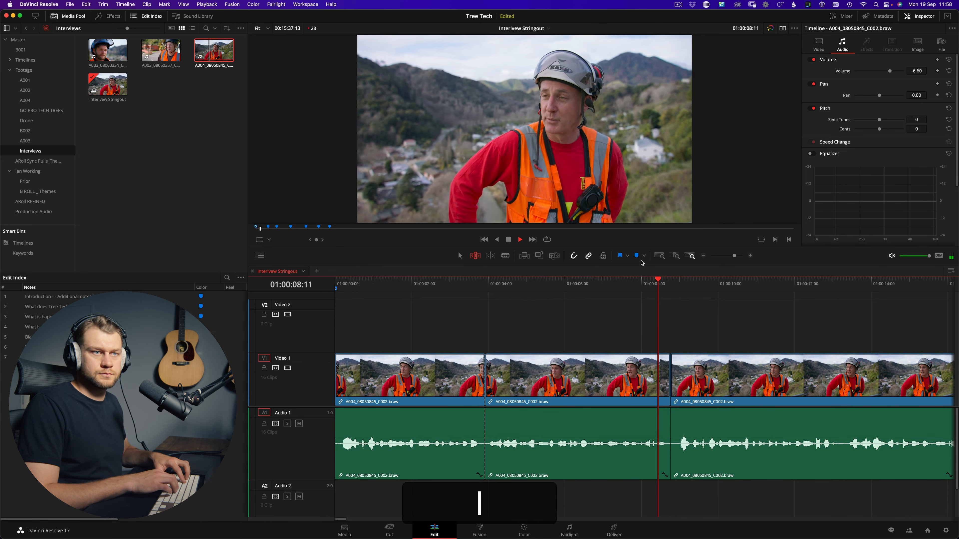
key("minus")
key("equal")
key("l")
key("r")
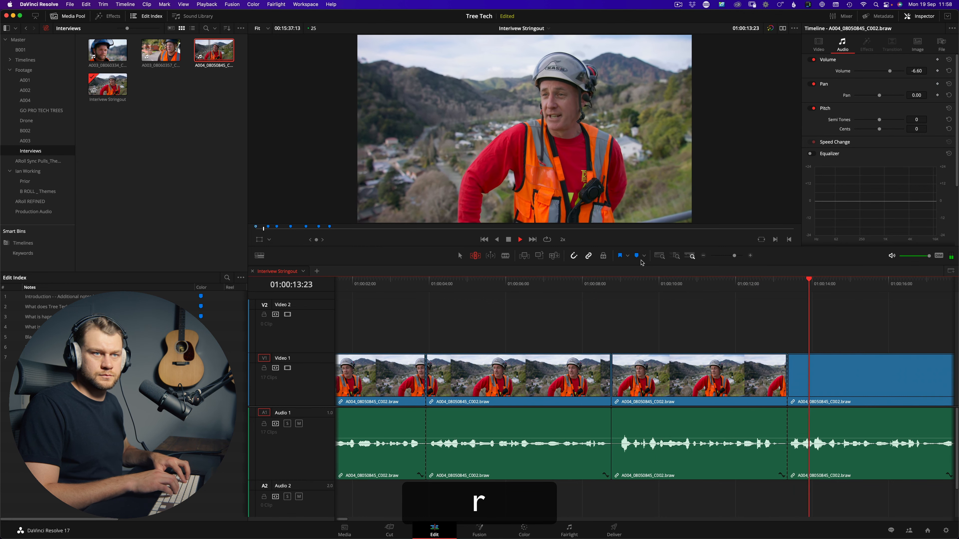
Split the last clip before the "What does Tree Tech Do?" marker at about 01:00:17.
key("minus")
key("j")
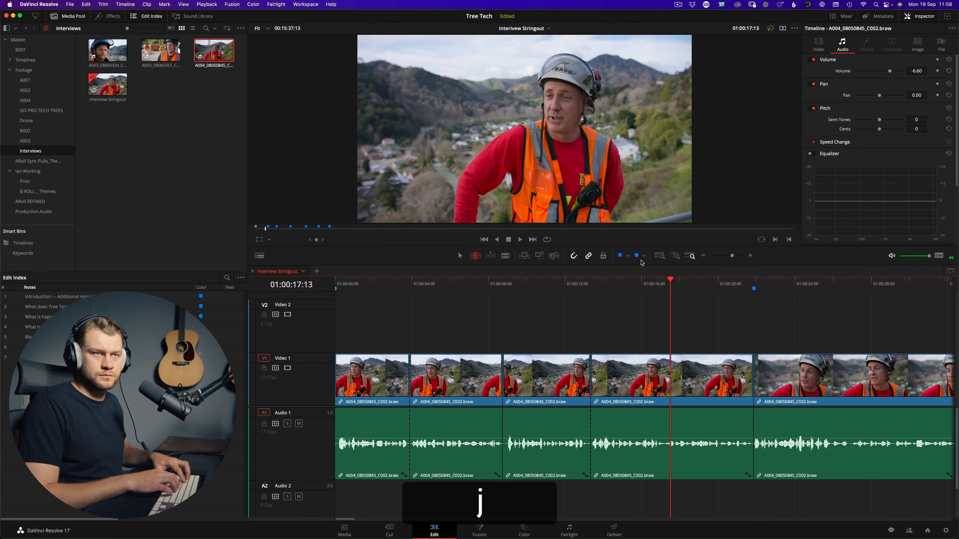
key("k")
key("r")
Ripple delete the first two clips at the start of the timeline.
key("shift+j")
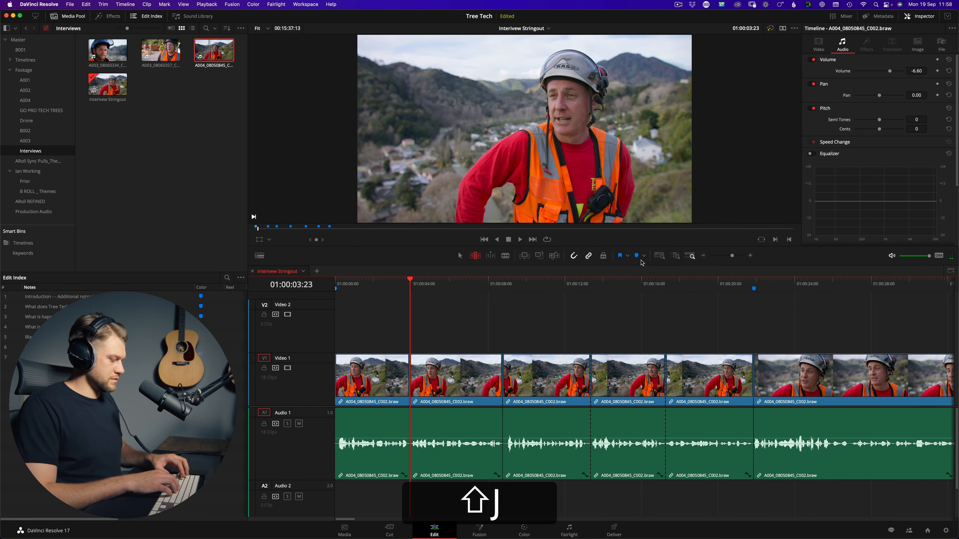
key("e")
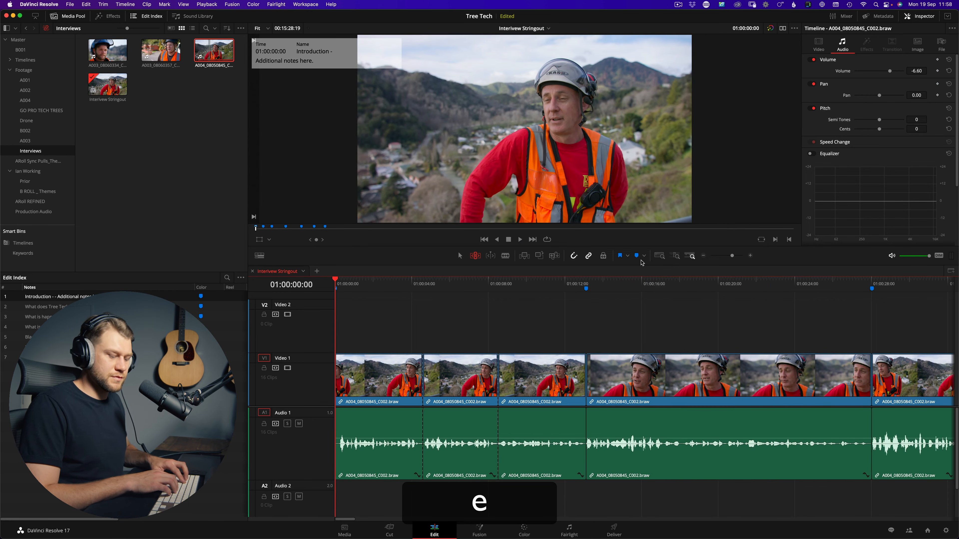
Play through the remaining introduction clips and ripple delete the one starting at 01:00:08:13, just before the second marker.
key("equal")
key("l")
key("b")
key("l")
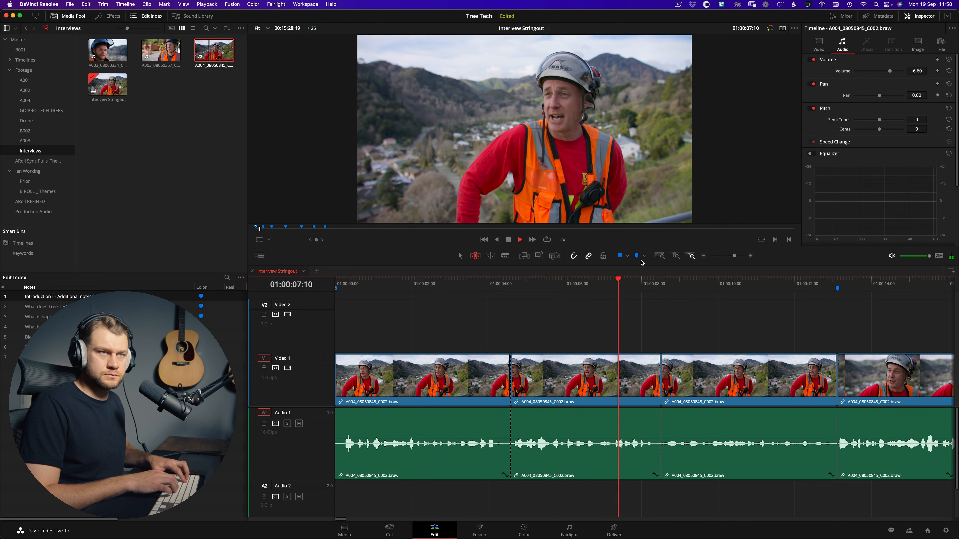
key("minus")
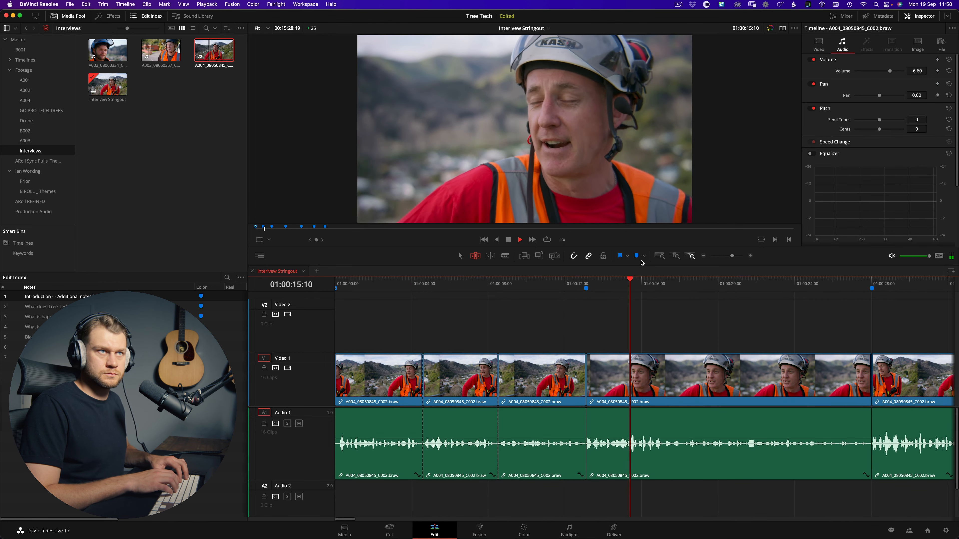
key("shift+j")
key("shift+j")
key("shift+d")
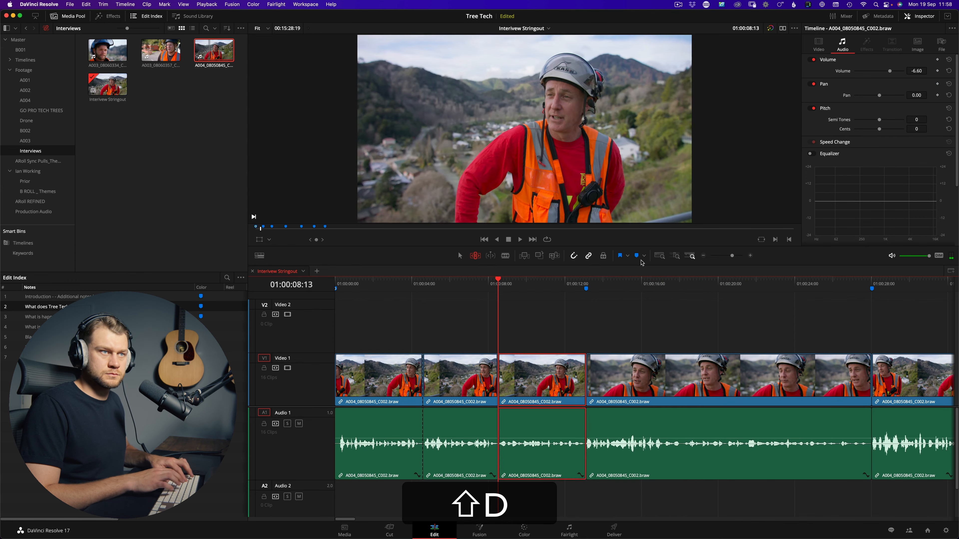
Play the clip after the second marker and split it at 01:00:13:15.
key("l")
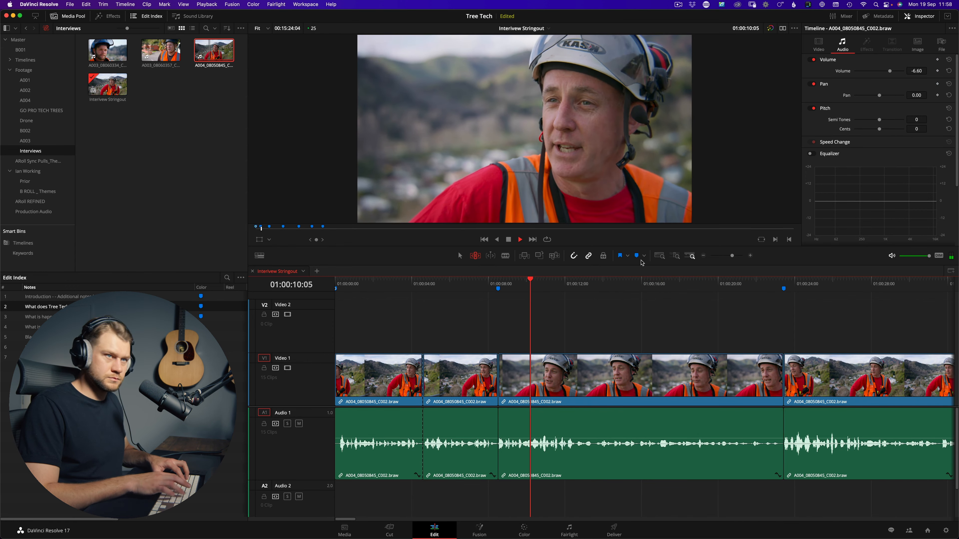
key("=")
key("b")
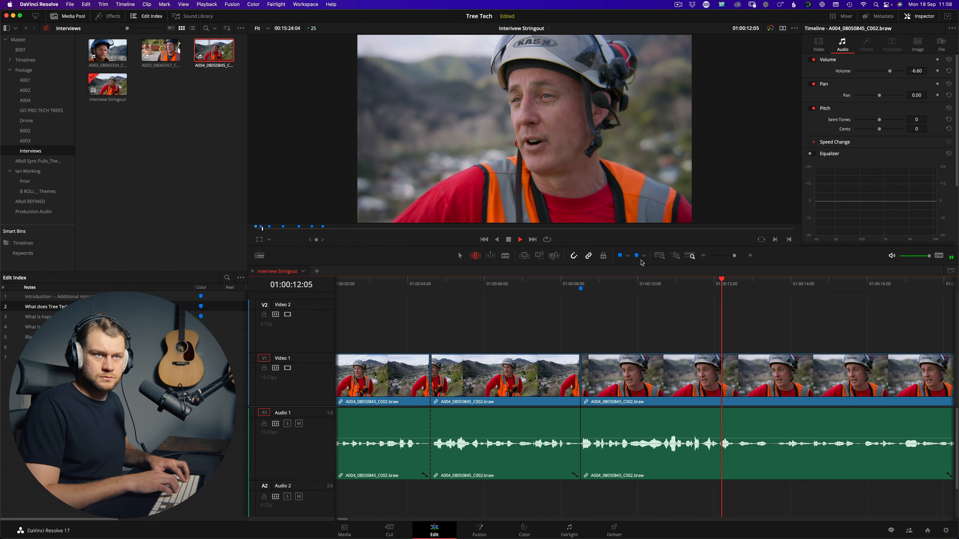
key("r")
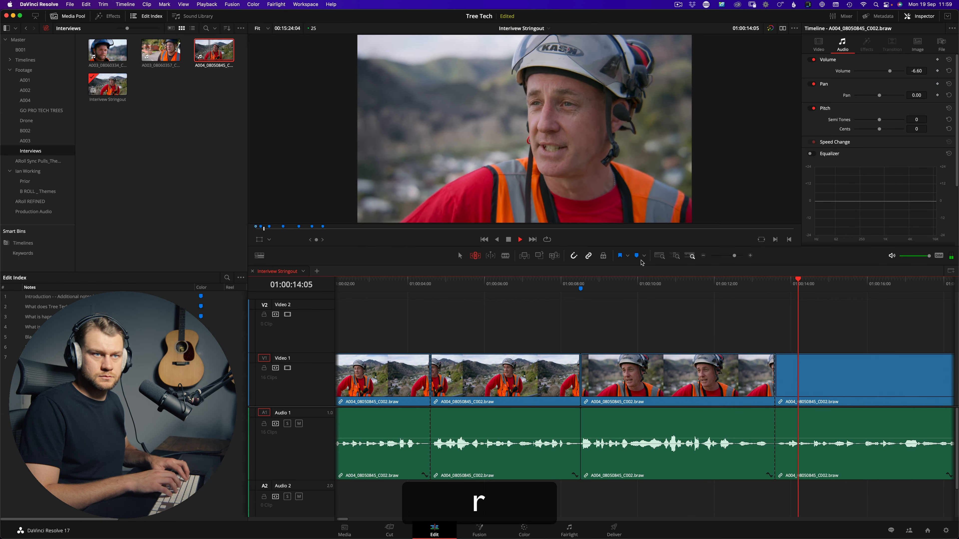
Stop playback and move the playhead back past the new cut to the "What does Tree Tech Do?" marker.
key("k")
key("shift+j")
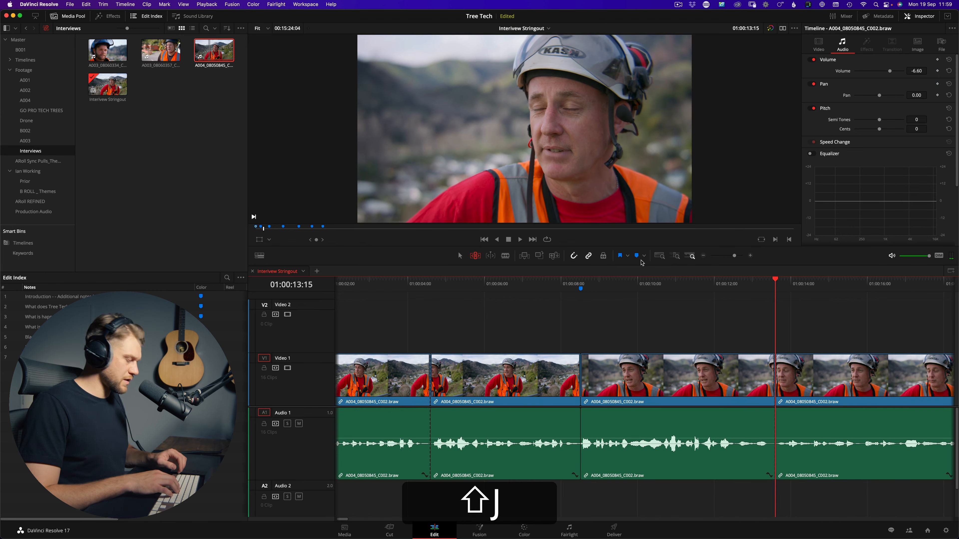
key("shift+Up")
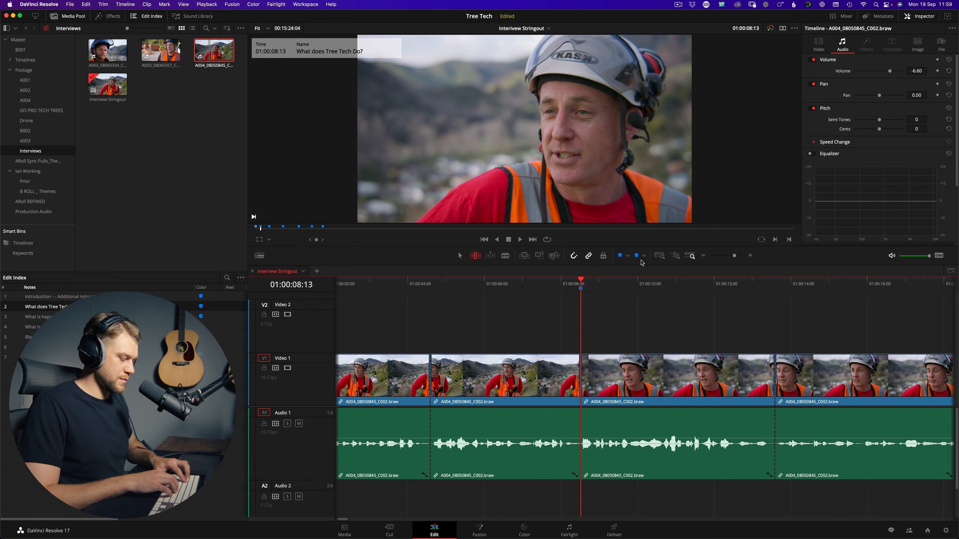
Play from the "What does Tree Tech Do?" marker and split the answer clip at 01:00:09:20.
key("equal")
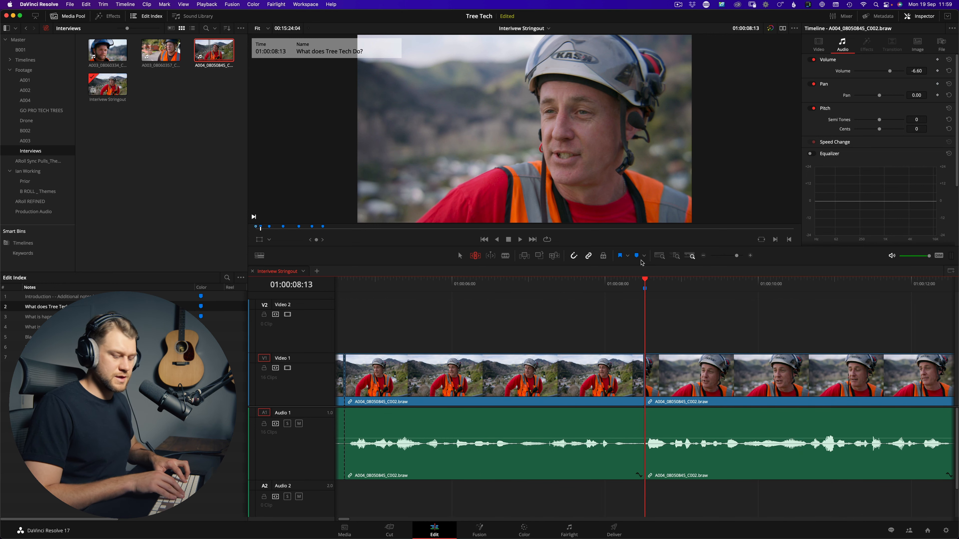
key("l")
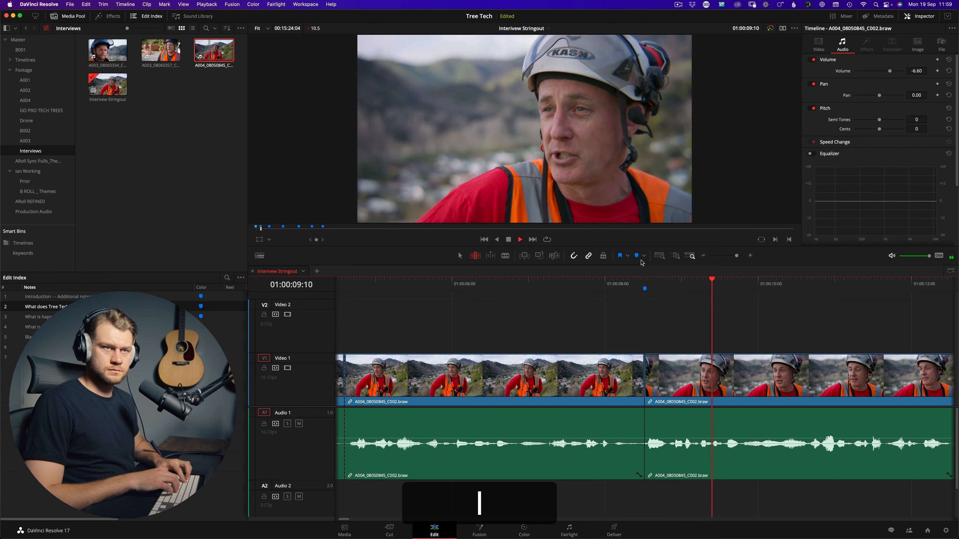
key("k")
key("Left")
key("Left")
key("Left")
key("Left")
key("Left")
key("Left")
key("Left")
key("Left")
key("Left")
key("Left")
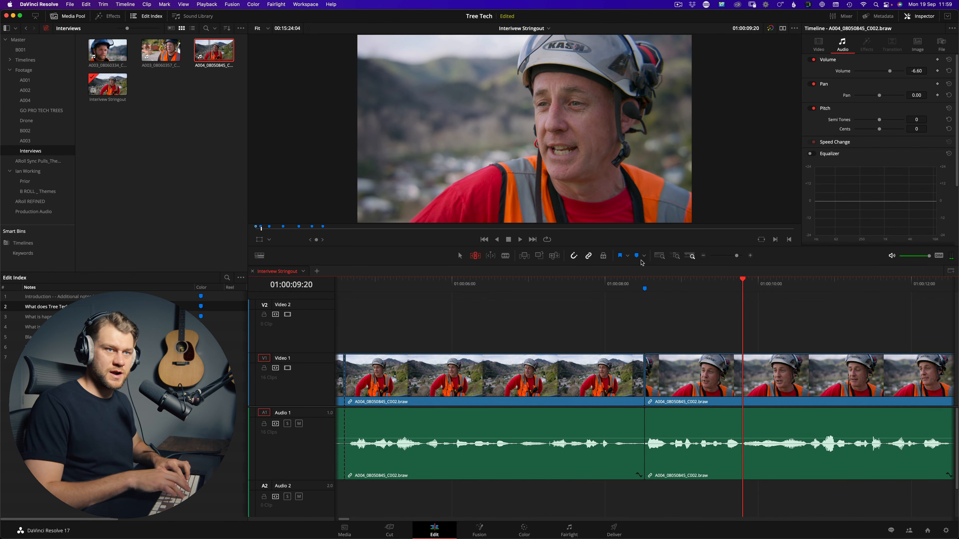
key("equal")
key("minus")
key("equal")
key("equal")
key("minus")
key("minus")
key("r")
Play past the new cut, back up and split the answer again at 01:00:10:08.
key("l")
key("j")
key("l")
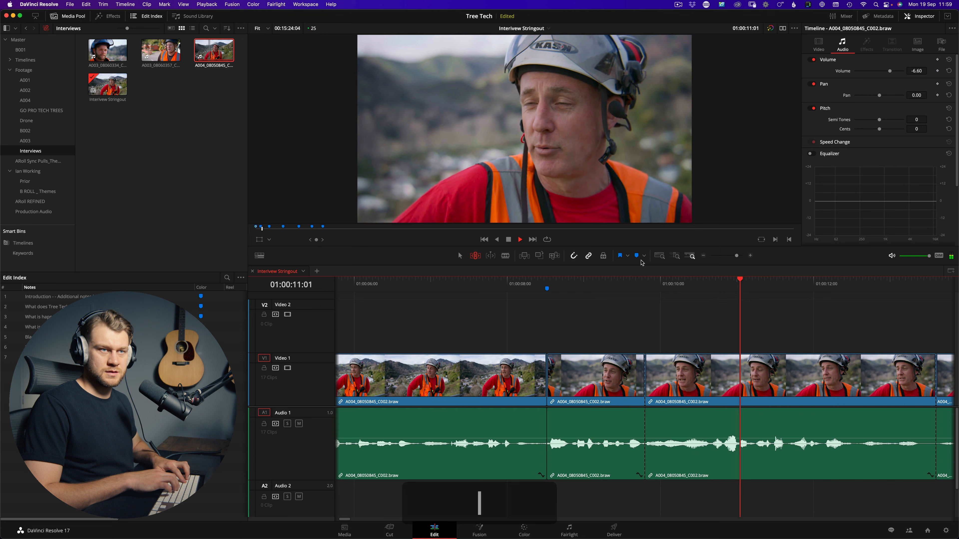
key("shift+k")
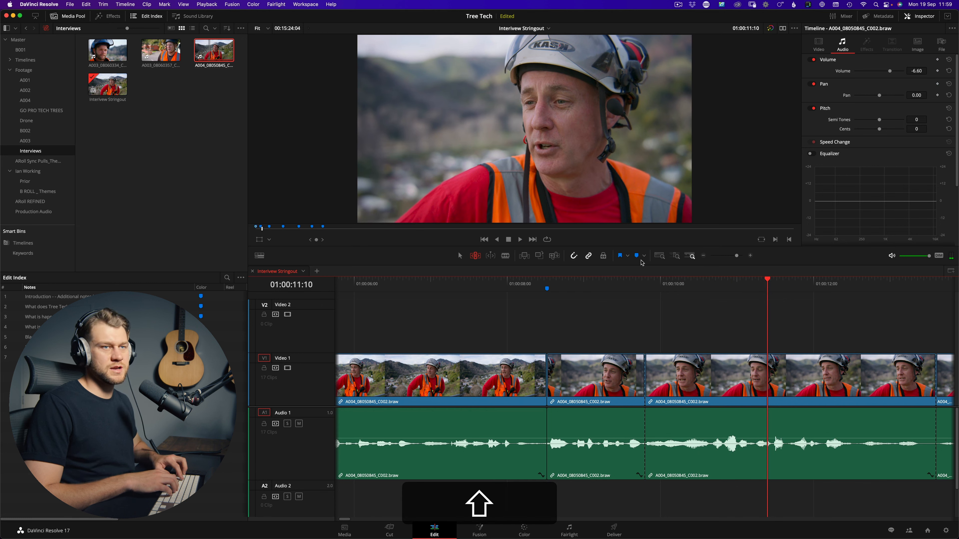
key("shift+j")
key("k")
key("r")
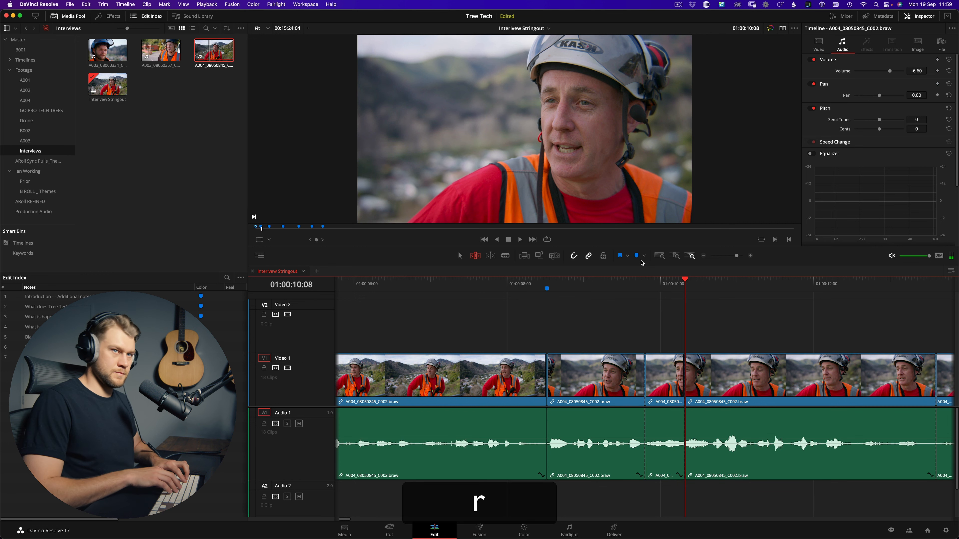
Ripple trim about eight frames off the start of the clip following the 01:00:10:08 cut.
key("l")
key("k")
key("r")
key("e")
Split the answer at 01:00:12:06 and ripple trim about eleven frames off the start of the clip after the cut.
key("l")
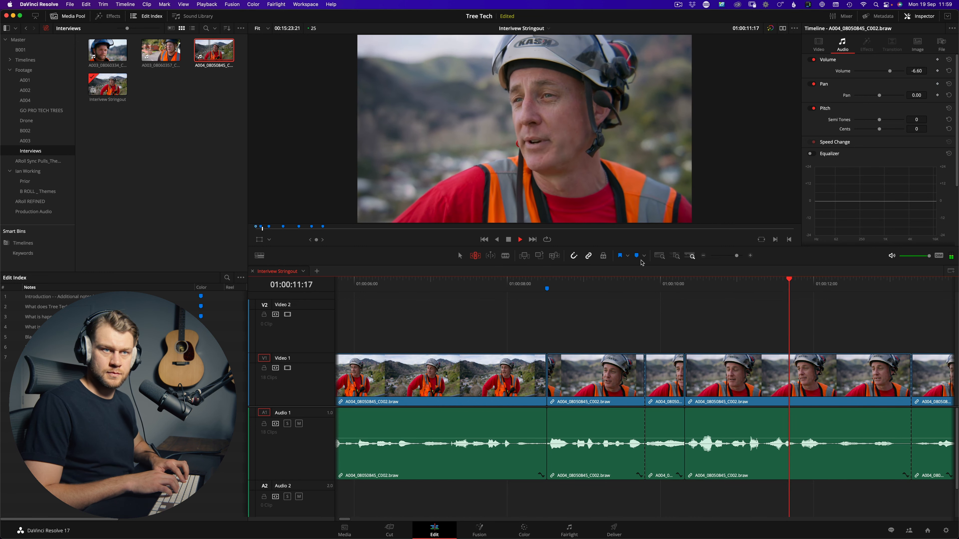
key("r")
key("j")
key("k")
key("l")
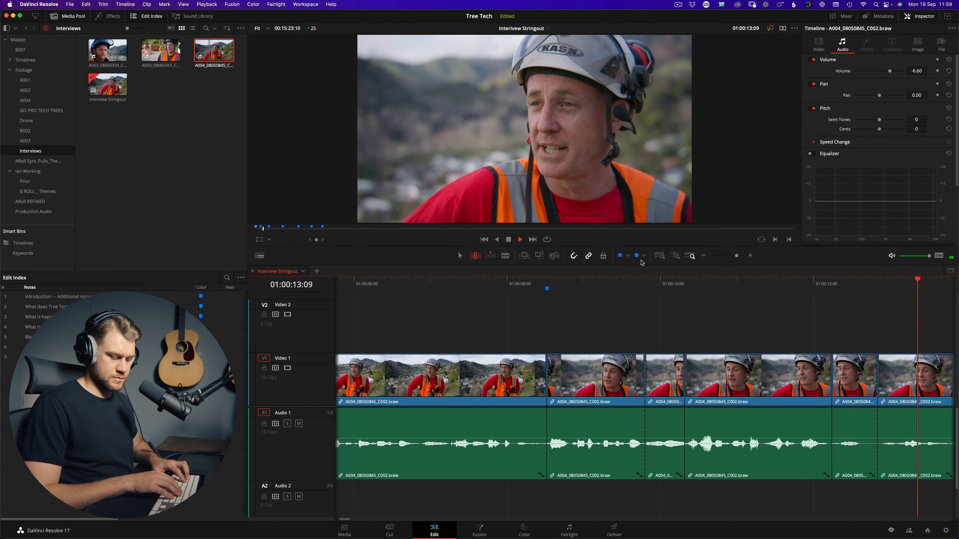
Play the following long clip and split it just after 01:00:15:00.
key("minus")
key("shift+j")
key("shift+l")
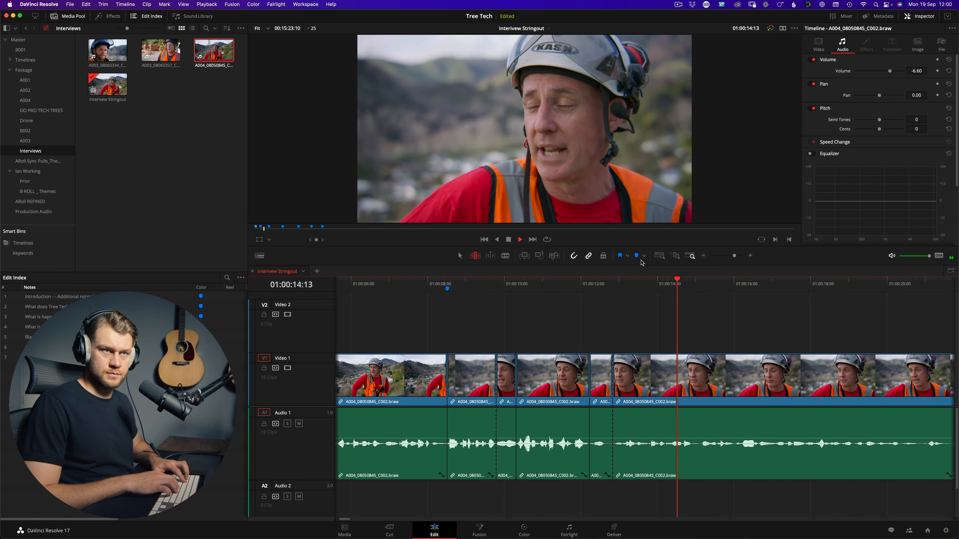
key("k")
key("r")
Replay the newly cut answer sections and return to the short clip starting at 01:00:09:20.
key("l")
key("shift+j")
key("shift+l")
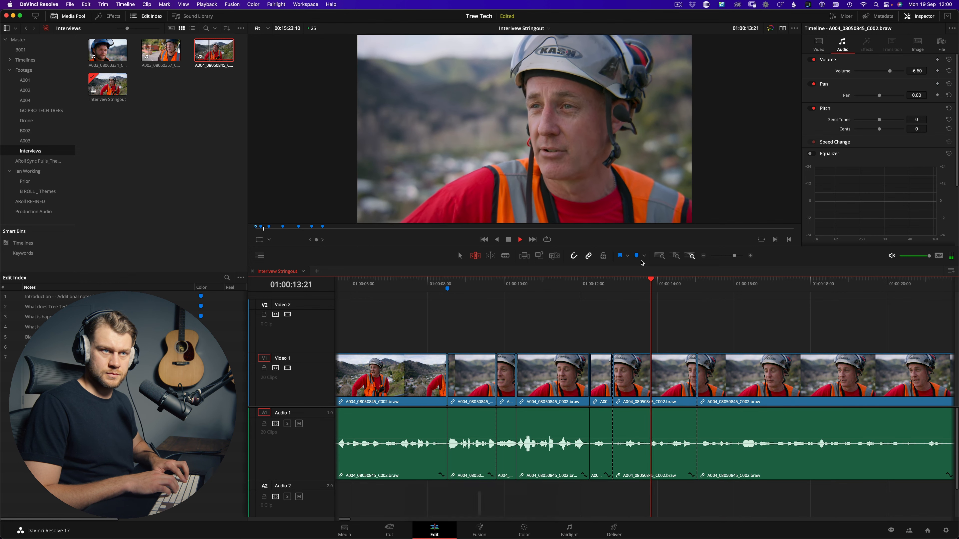
key("shift+j")
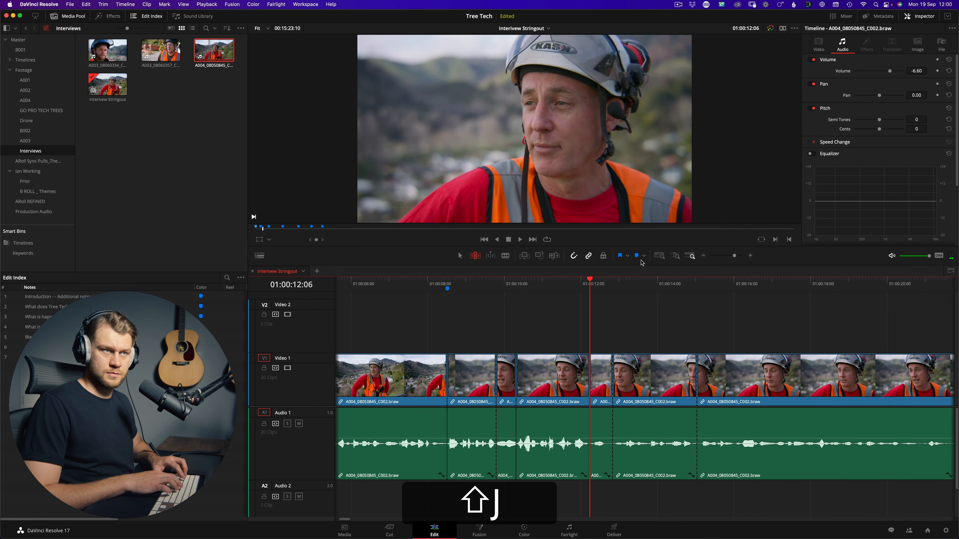
key("shift+l")
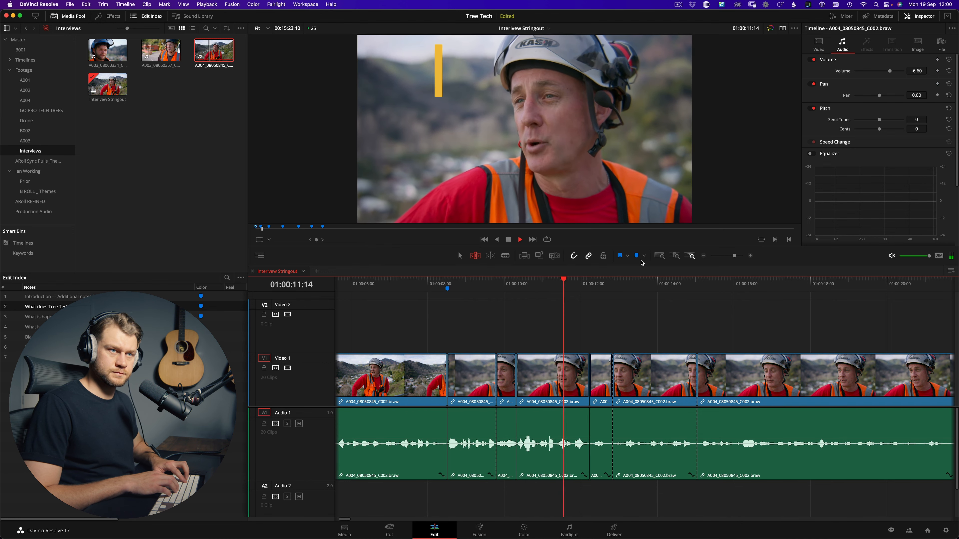
key("shift+k")
key("k")
key("shift+j")
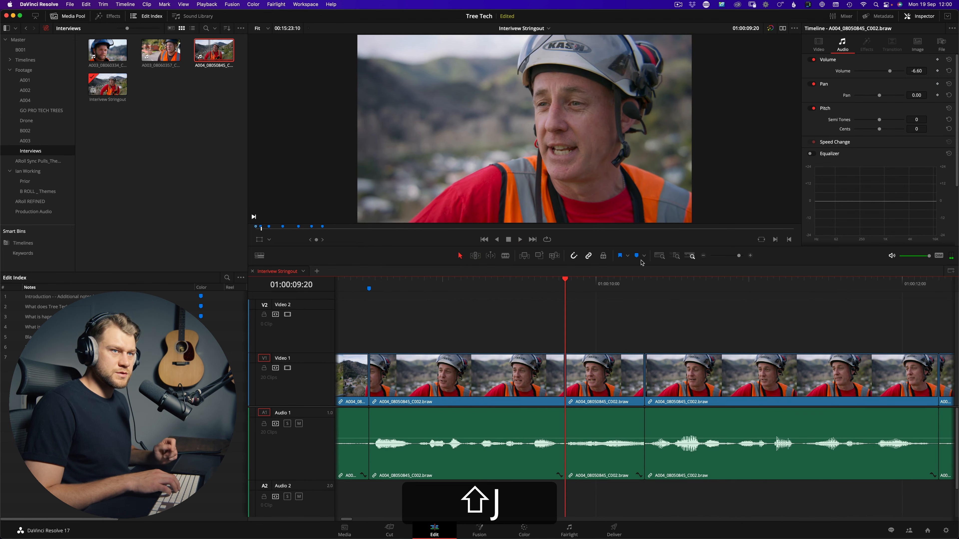
key("k")
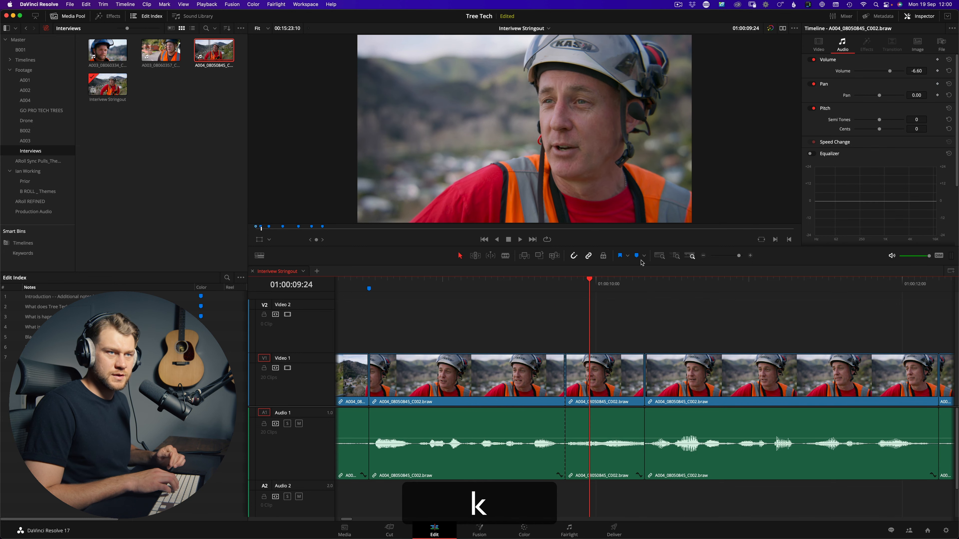
key("j")
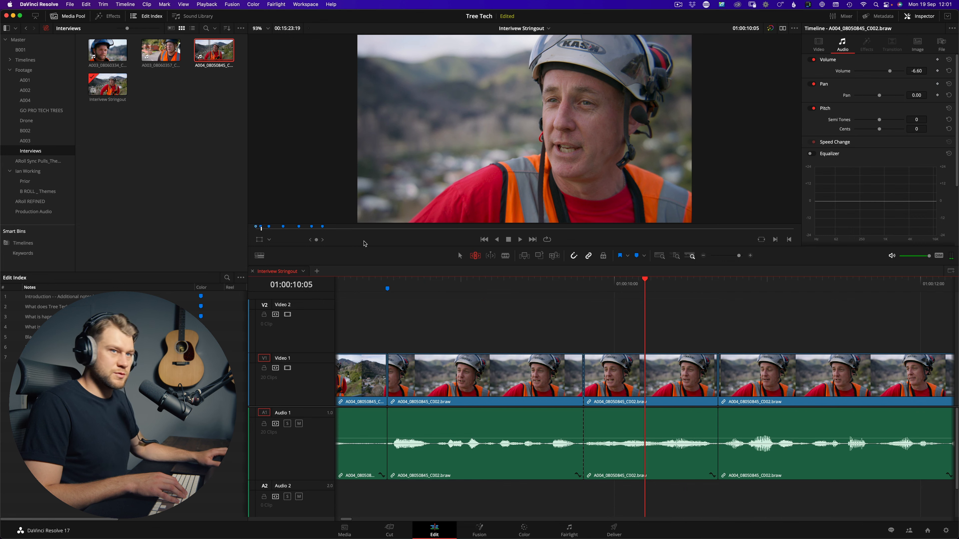
Select the outgoing side of the cut at 01:00:10:17 and ripple trim the clip's end five frames shorter.
key("w")
key("super+z")
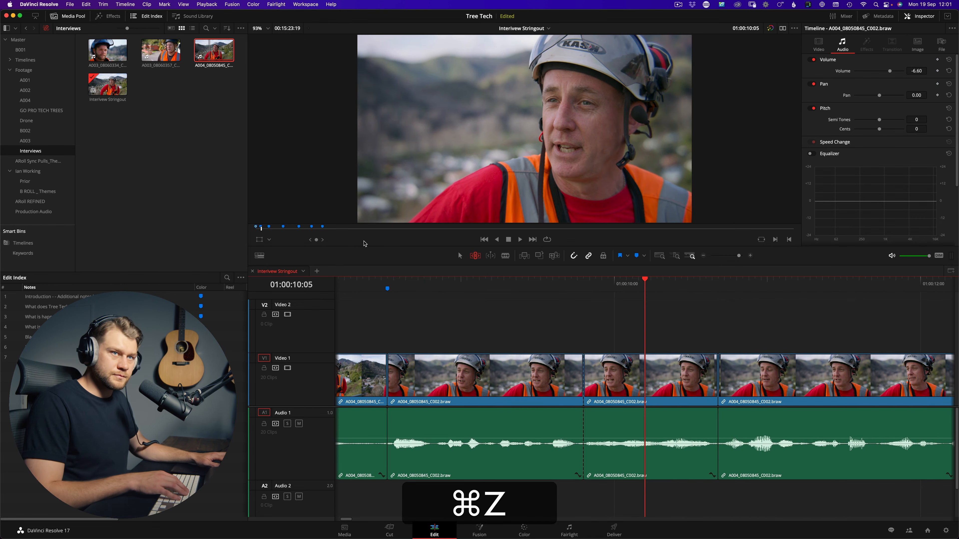
key("ctrl+shift+super+3")
key("ctrl+shift+super+2")
key("ctrl+shift+super+k")
key("k")
key("l")
key("k")
key("ctrl+shift+super+2")
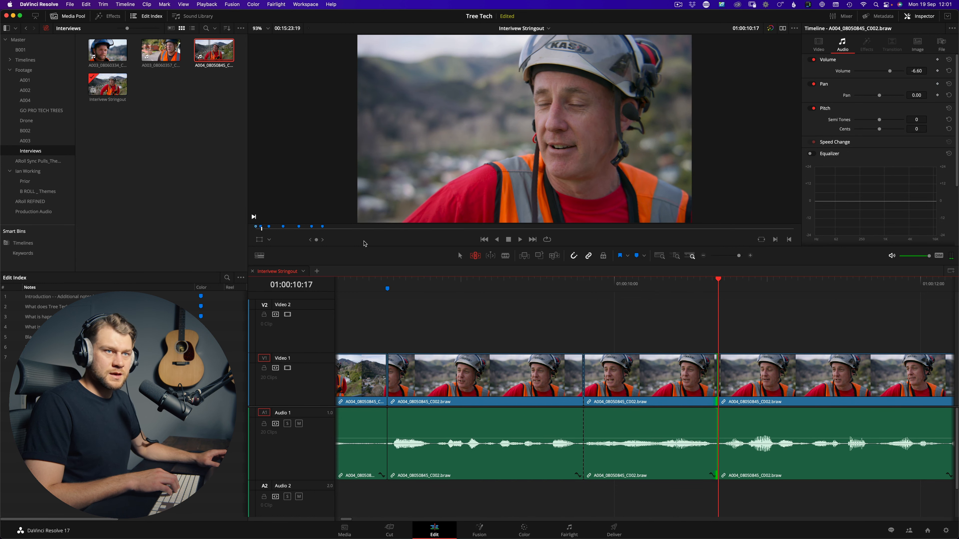
key("j")
key("k")
key("comma")
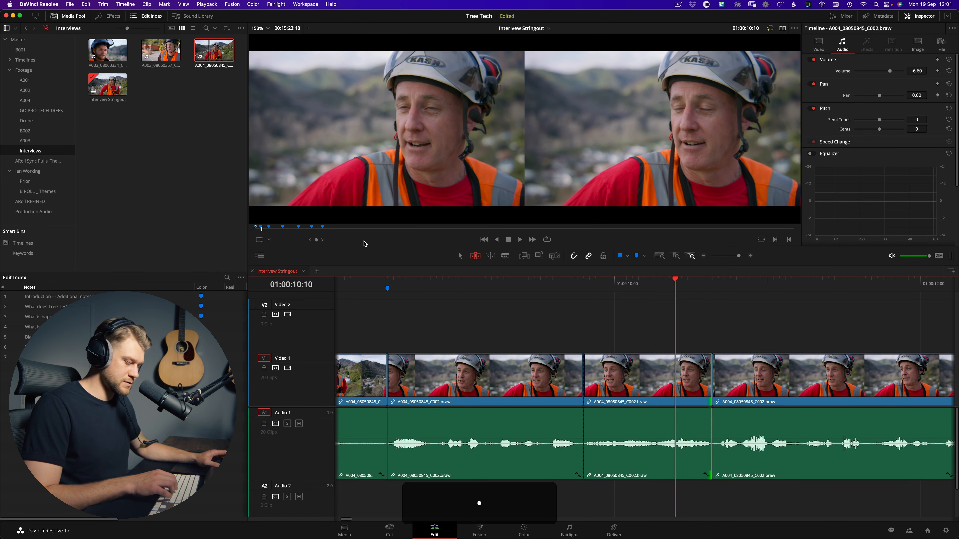
key("comma")
key("comma")
key("comma")
key("comma")
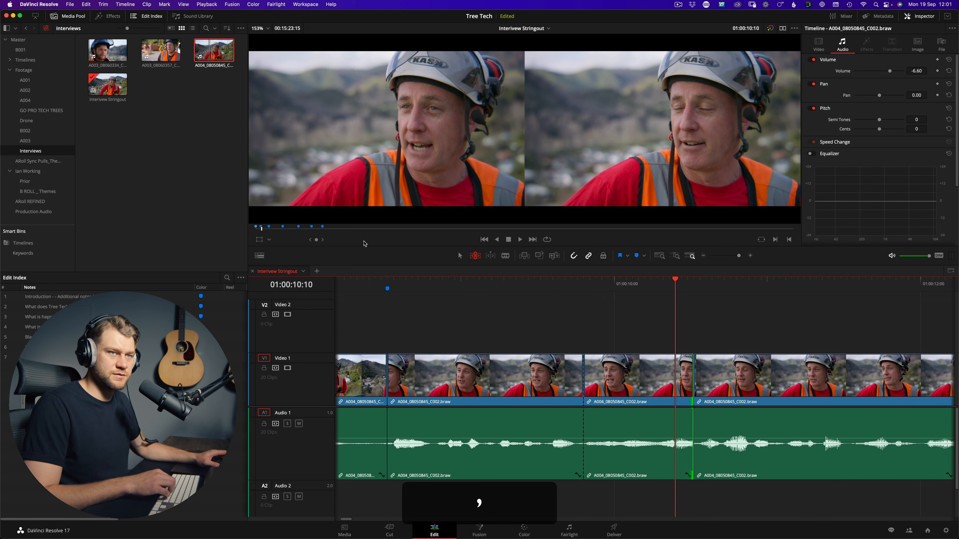
Replay the trimmed cut and ripple trim two more frames off the end of the outgoing clip.
key("space")
key("j")
key("k")
key("l")
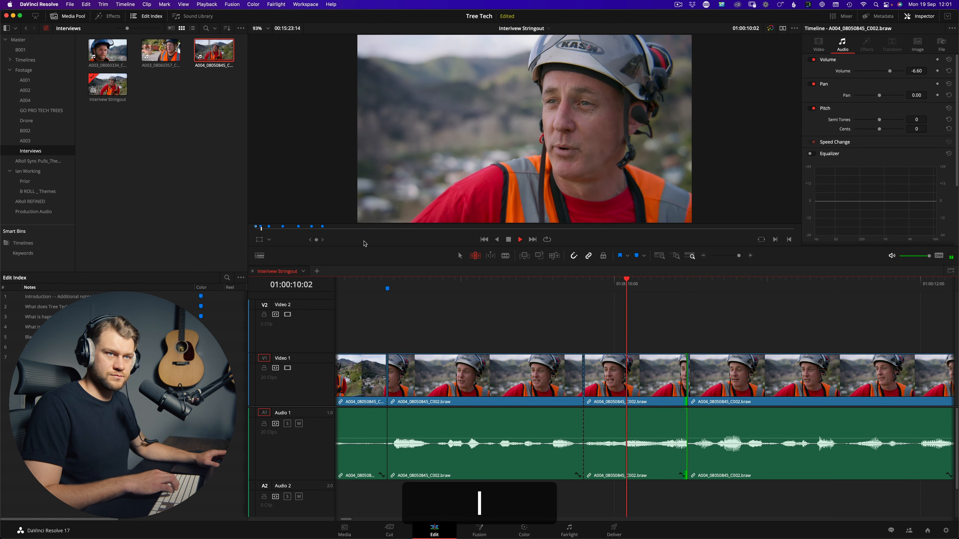
key("k")
key("comma")
key("comma")
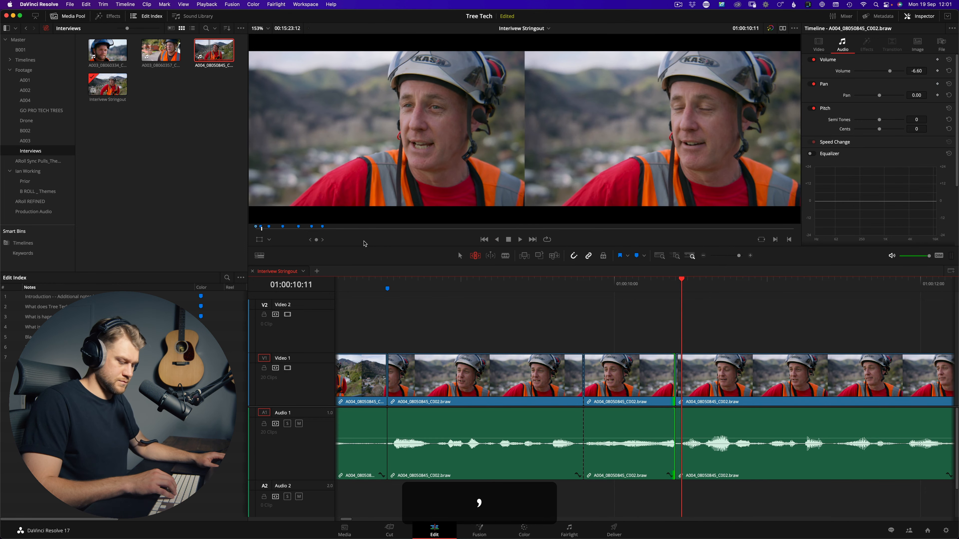
Select the incoming side of the cut at 01:00:10:10 and ripple trim two frames off that clip's start.
key("shift+l")
key("k")
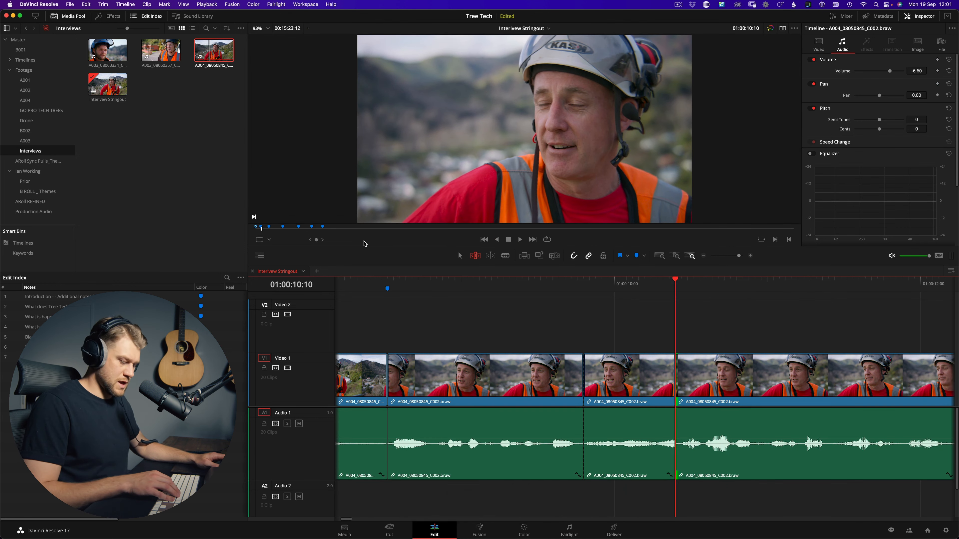
key("period")
key("period")
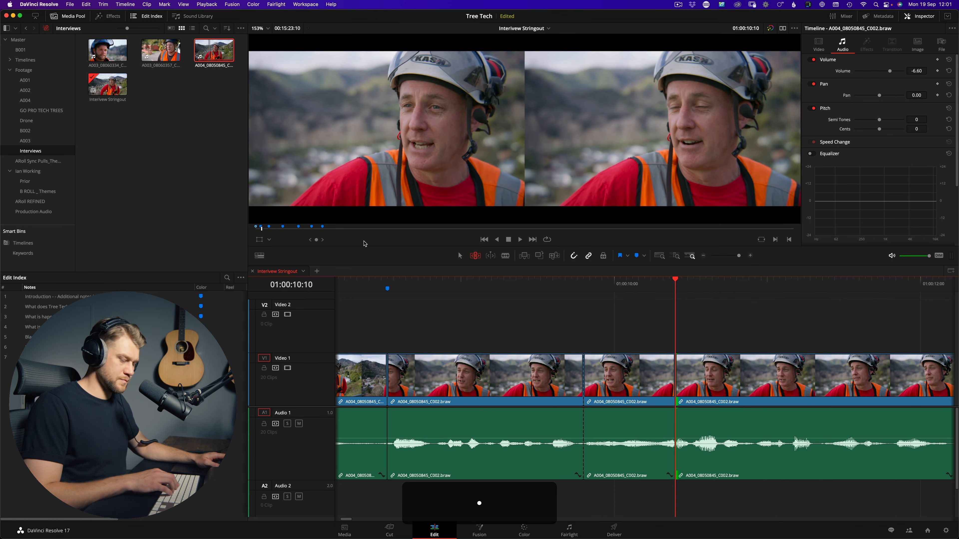
Replay the 01:00:10:10 cut, ripple trim one more frame off the incoming clip's start and check it again.
key("j")
key("l")
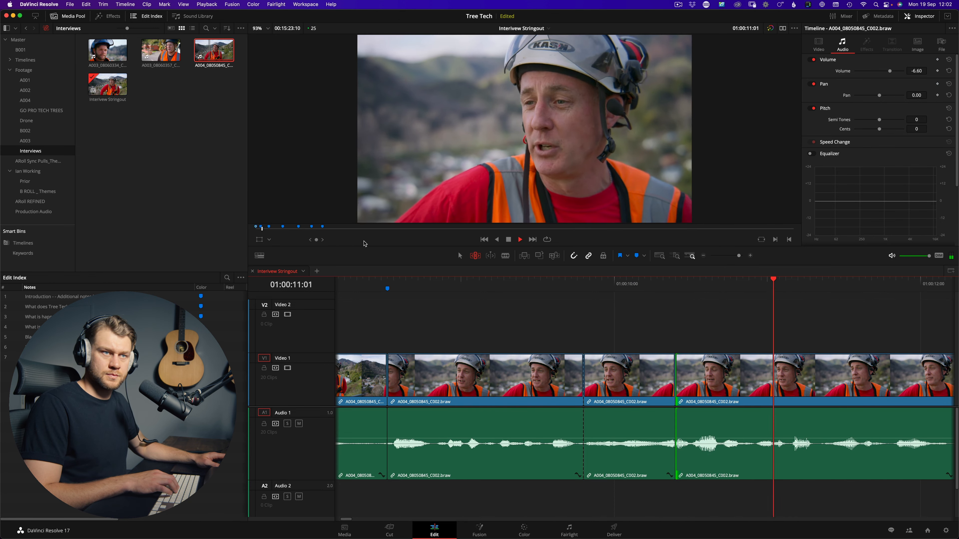
key("shift+ctrl+super+3")
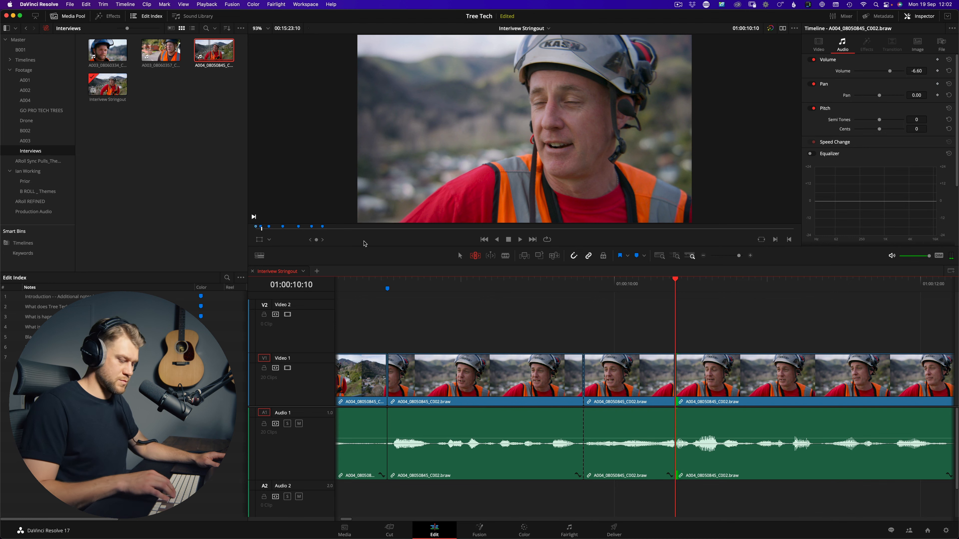
key("period")
key("j")
key("j")
key("k")
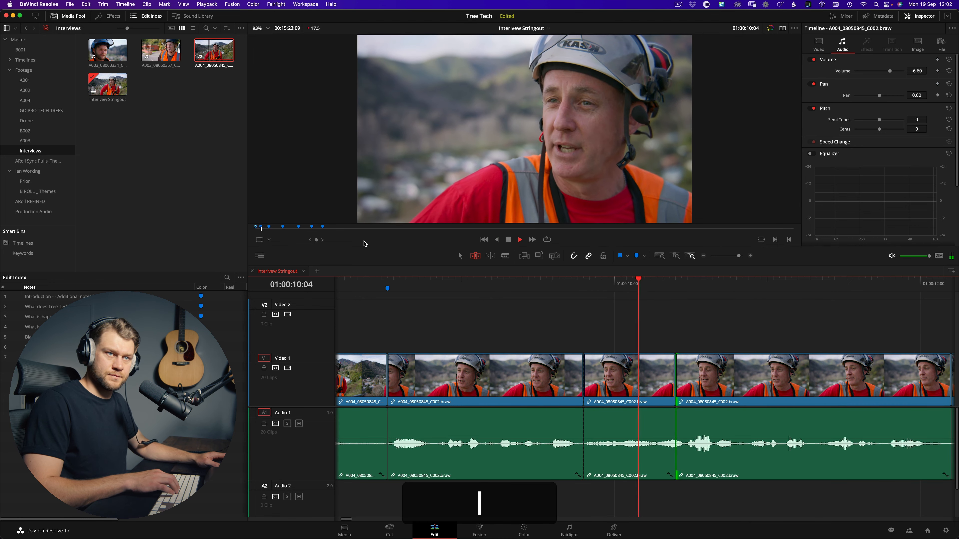
Play on through the answer and ripple delete the short clip at 01:00:12:05 and the clip directly after it.
key("minus")
key("ctrl+f")
key("ctrl+shift+f")
key("shift+j")
key("shift+l")
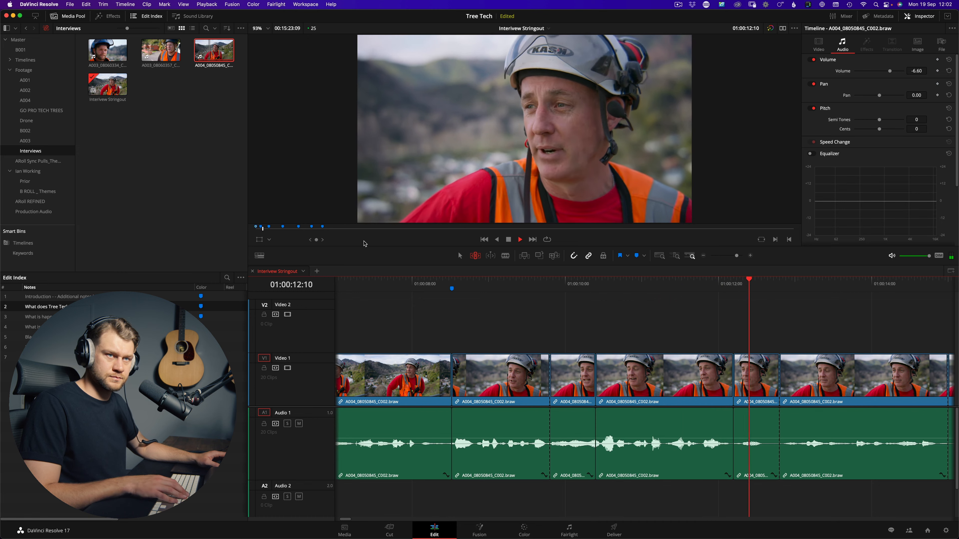
key("minus")
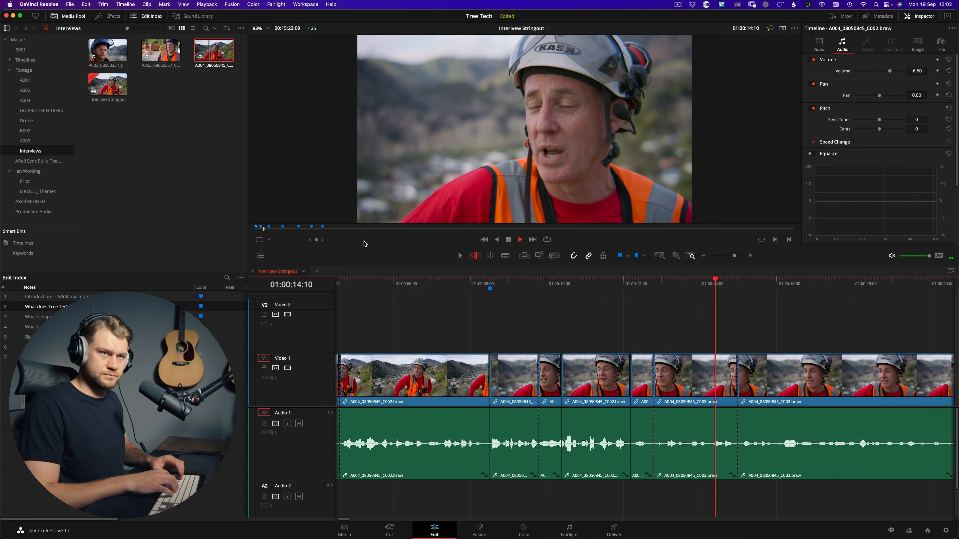
key("k")
key("e")
key("shift+d")
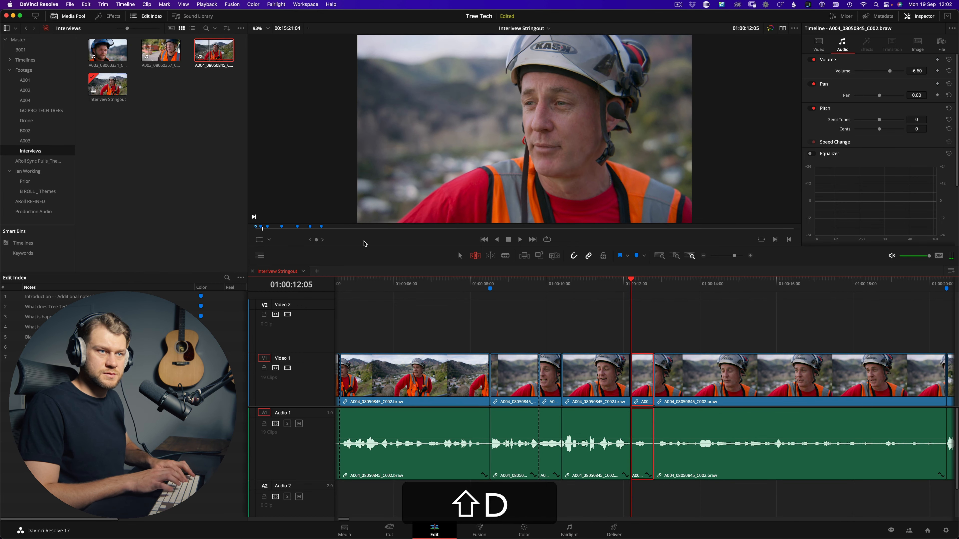
key("BackSpace")
Review the clip starting at 01:00:12:05 and ripple trim about two seconds off its start up to the playhead.
key("l")
key("b")
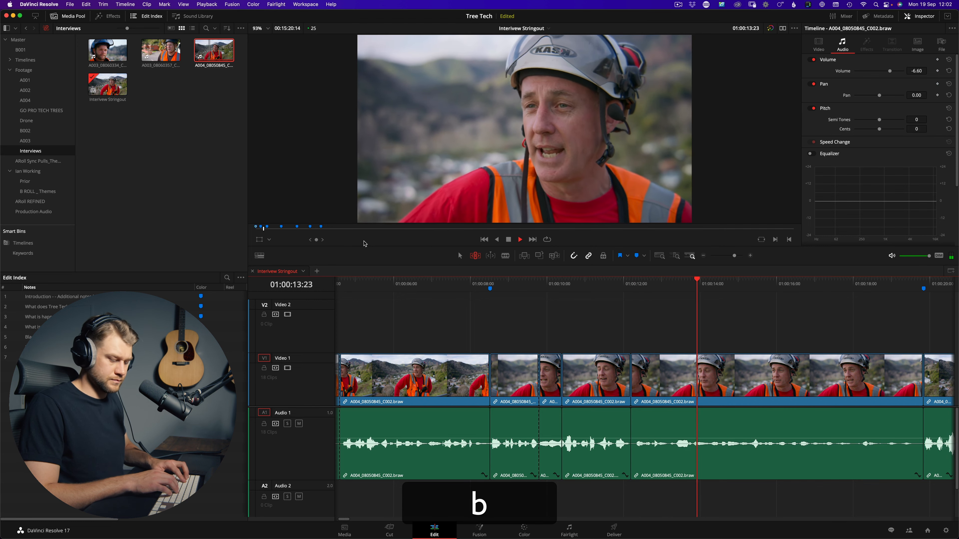
key("b")
key("j")
key("l")
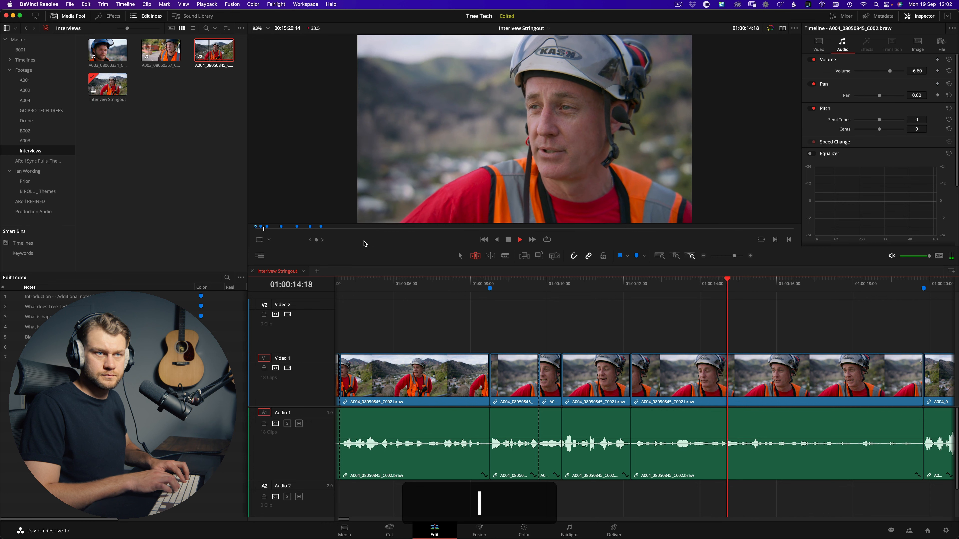
key("j")
key("j")
key("k")
key("q")
key("l")
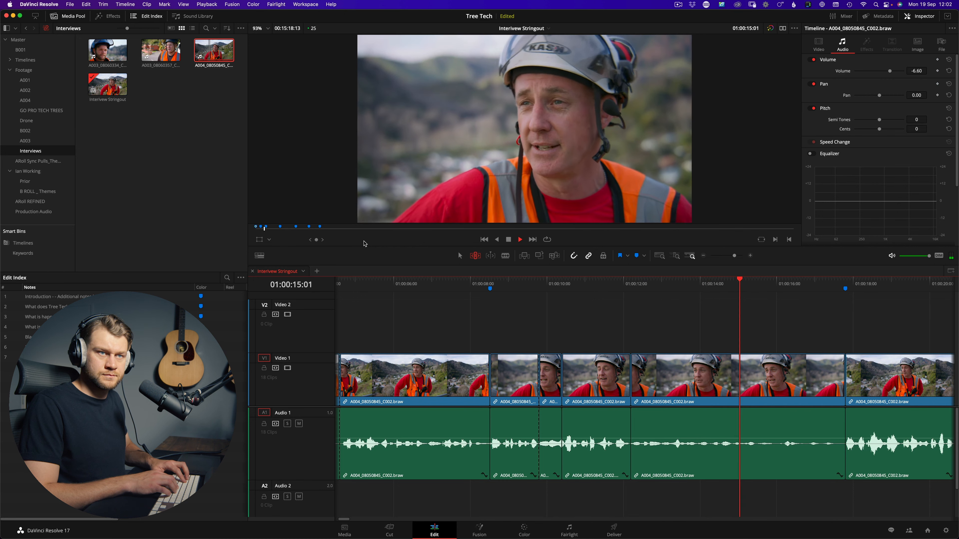
Split the same clip at about 01:00:15:12, before the third marker.
key("j")
key("r")
key("l")
Undo the ripple trim at the start of the clip after the new cut.
key("j")
key("l")
key("super+z")
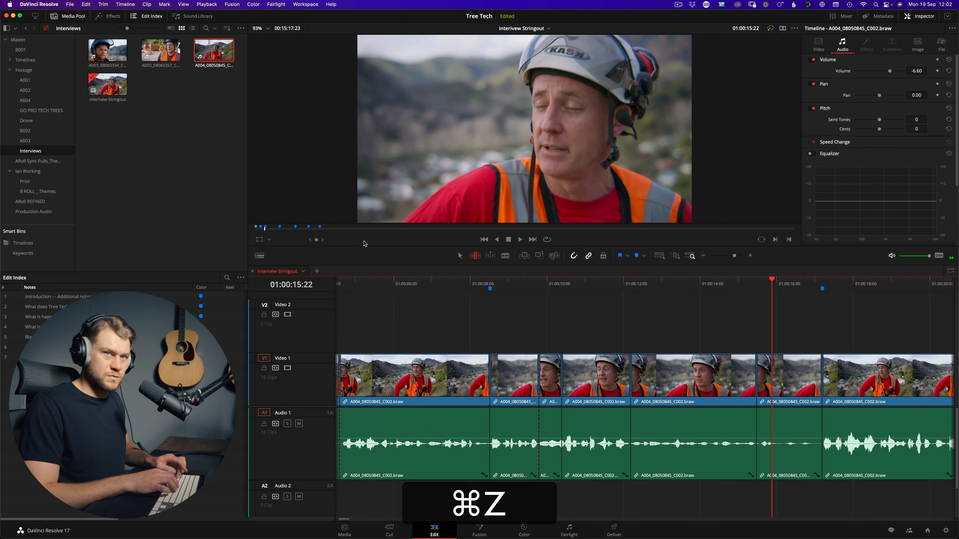
key("super+l")
Play on and ripple trim the end of the last clip before the "What is happening today?" marker to 01:00:16:19.
key("l")
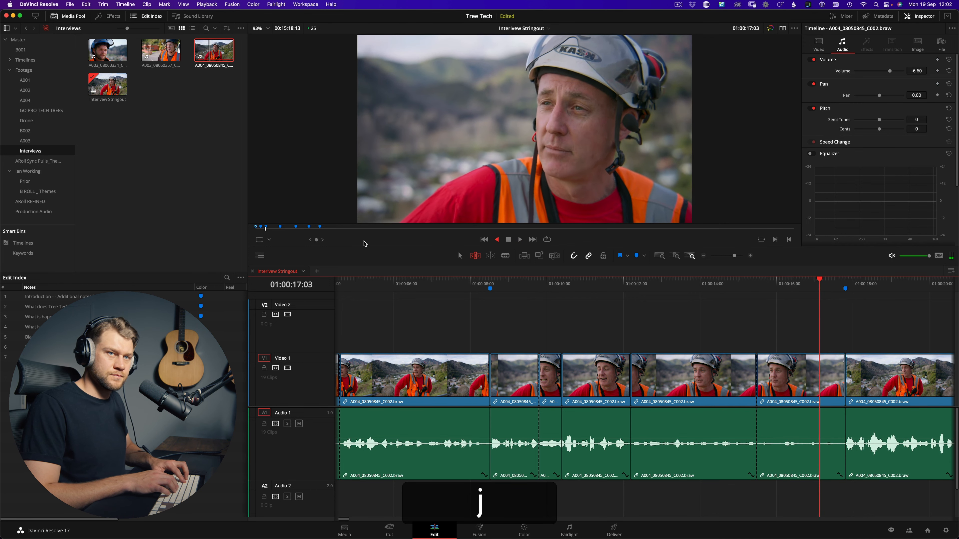
key("e")
key("shift+j")
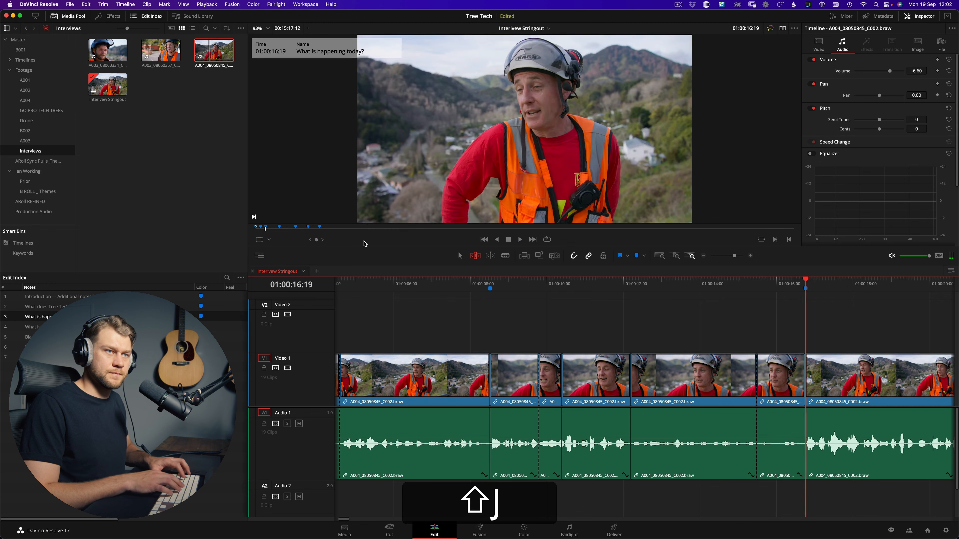
Play back through the answer before the third marker and split the clip at about 01:00:13:01.
key("shift+l")
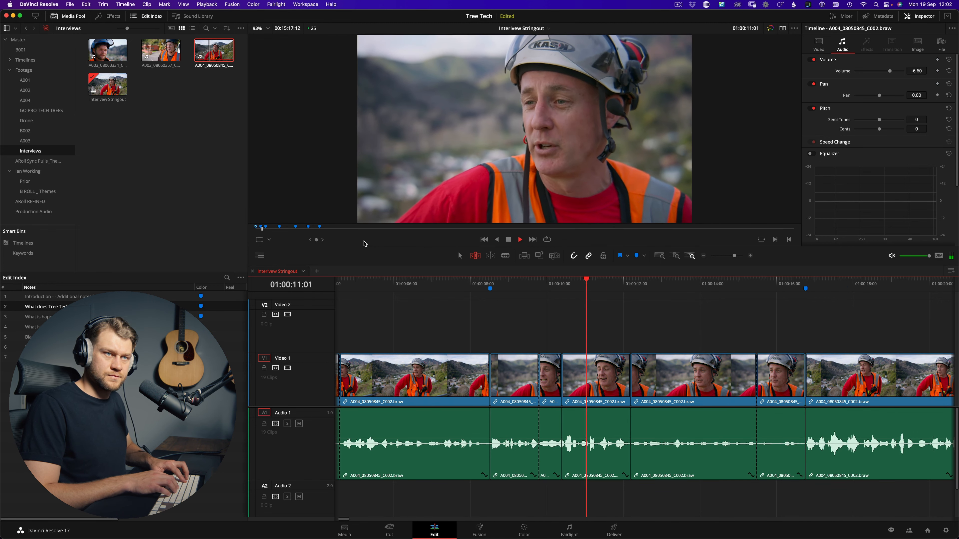
key("equal")
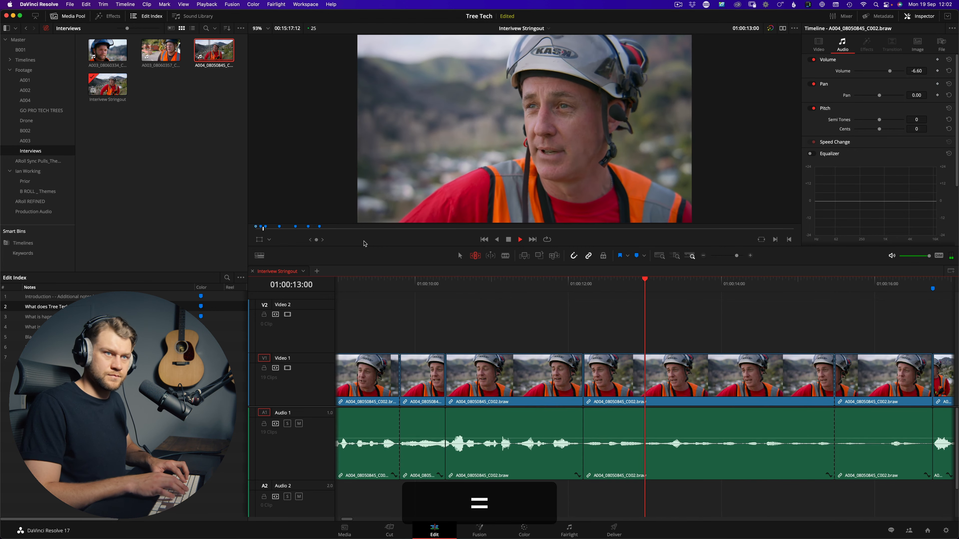
key("k")
key("shift+l")
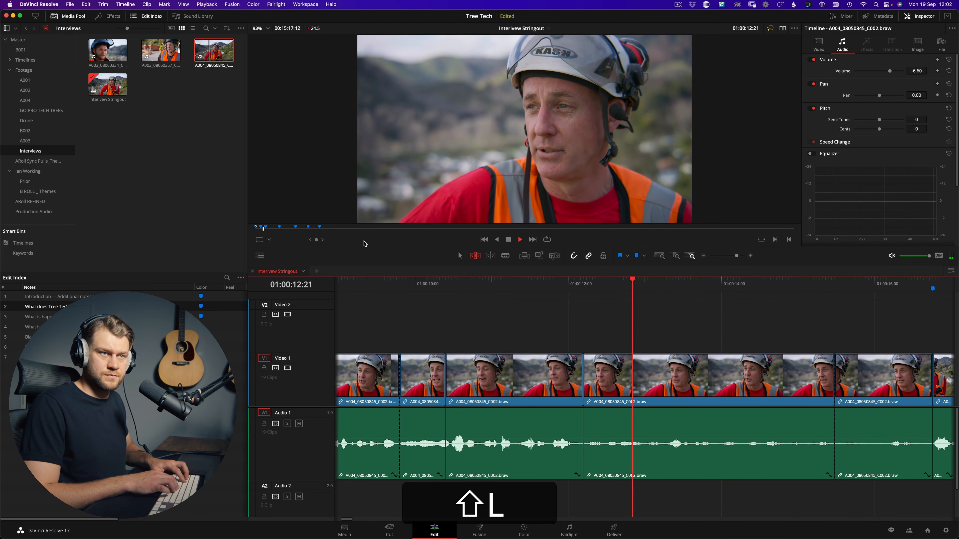
key("k")
key("r")
key("Left")
key("Left")
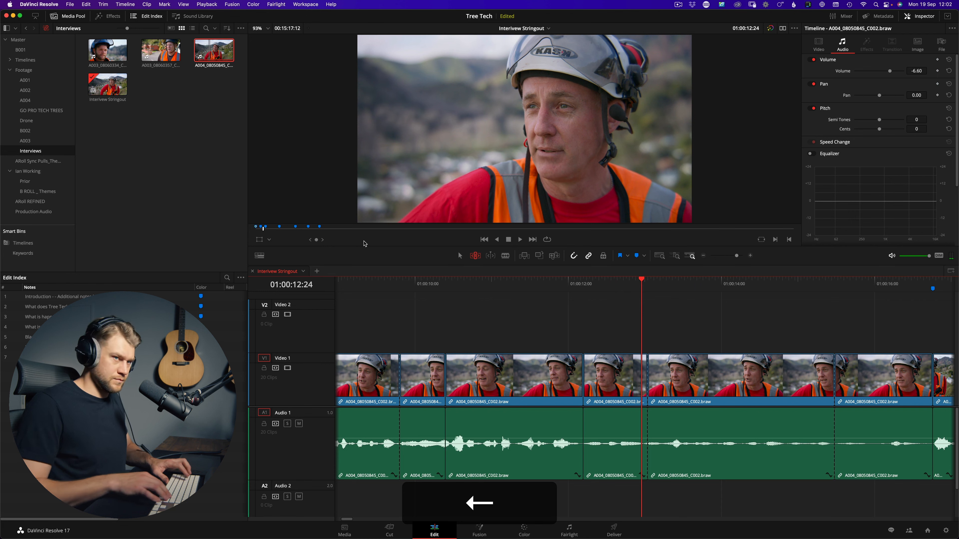
Ripple trim the outgoing clip's end to 01:00:12:24, and ripple trim a few frames off the start of the next clip.
key("w")
key("Right")
key("Right")
key("Right")
key("q")
Play back across the tightened pause and past the "What is happening today?" marker to about 01:00:17:14 to review the edits.
key("shift+j")
key("shift+l")
key("b")
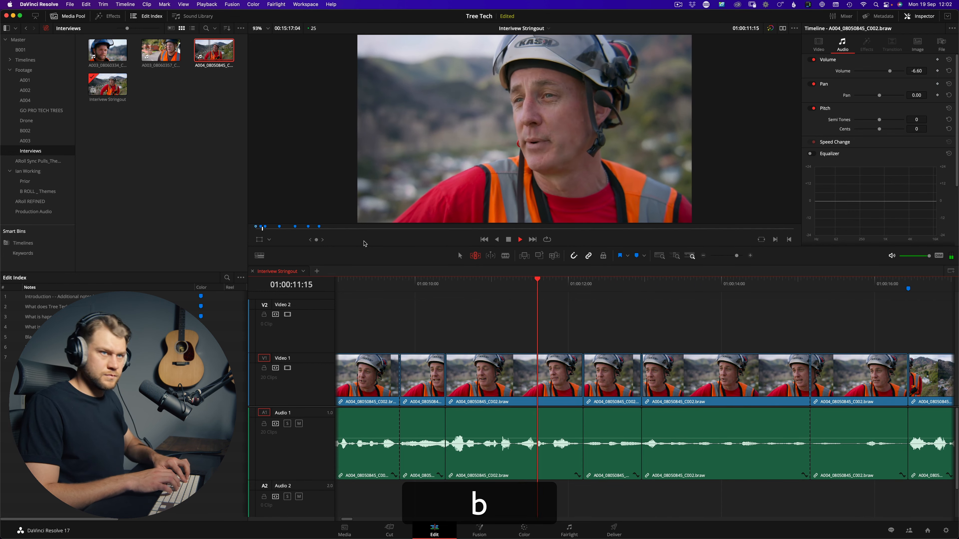
key("super+minus")
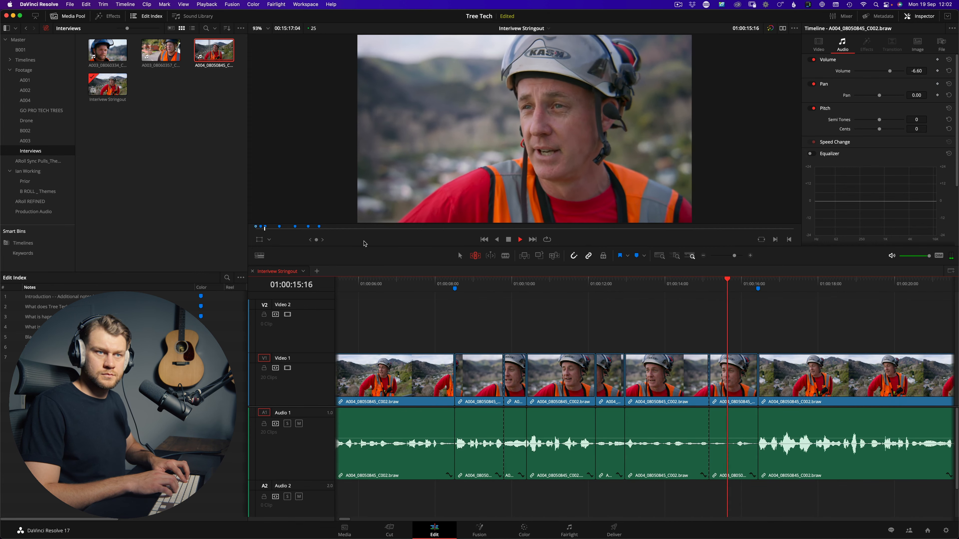
key("k")
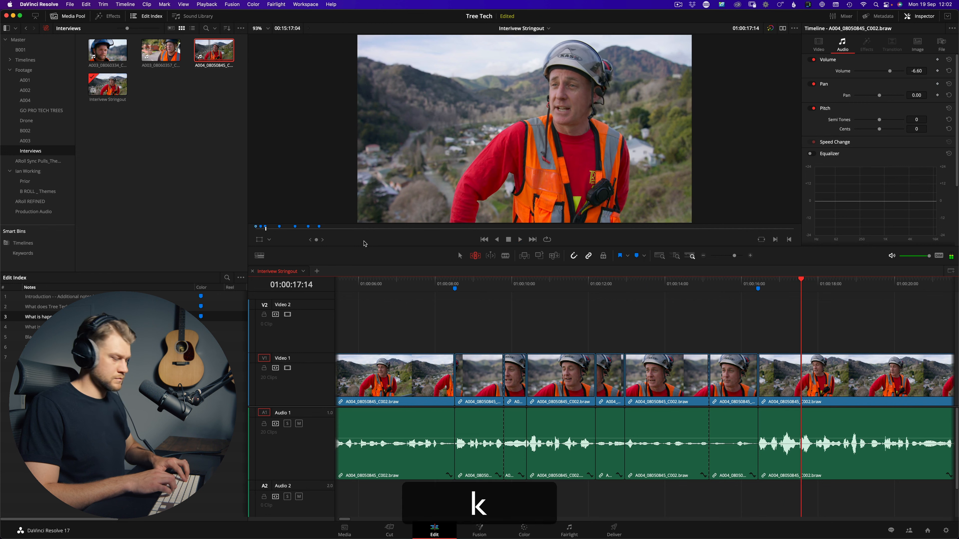
Select all clips from the playhead at 01:00:17:14 to the end of the timeline and activate selection mode.
key("super+minus")
key("super+equal")
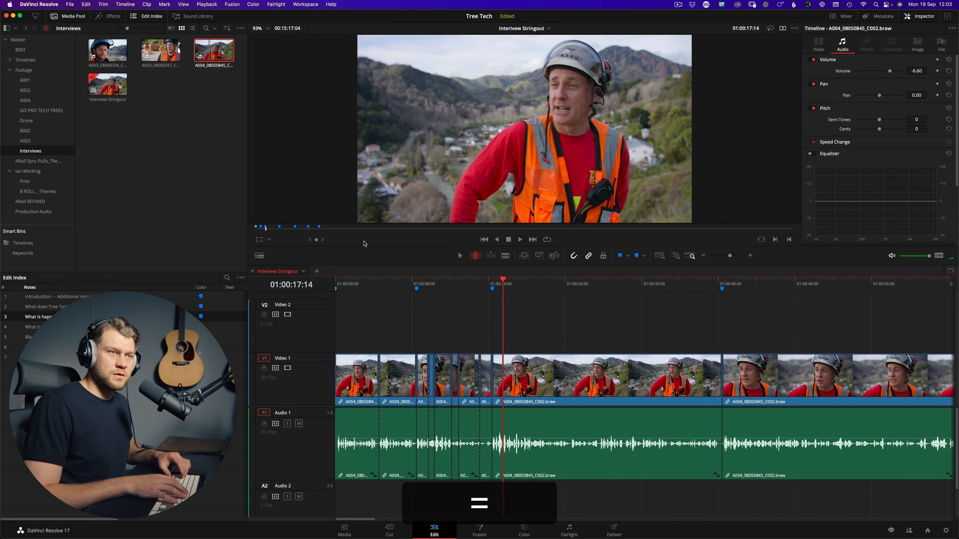
key("a")
key("super+minus")
key("super+minus")
key("super+minus")
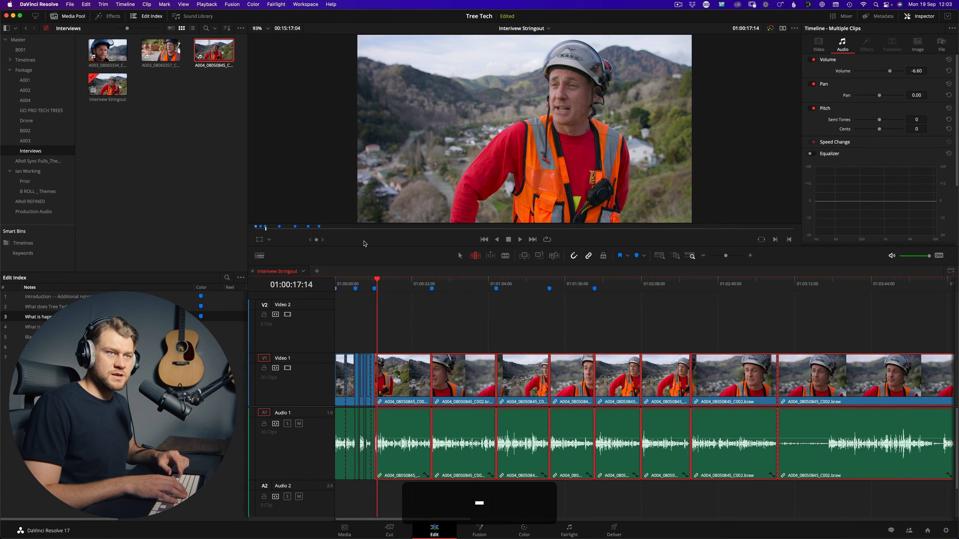
key("super+equal")
key("super+equal")
key("super+equal")
key("super+equal")
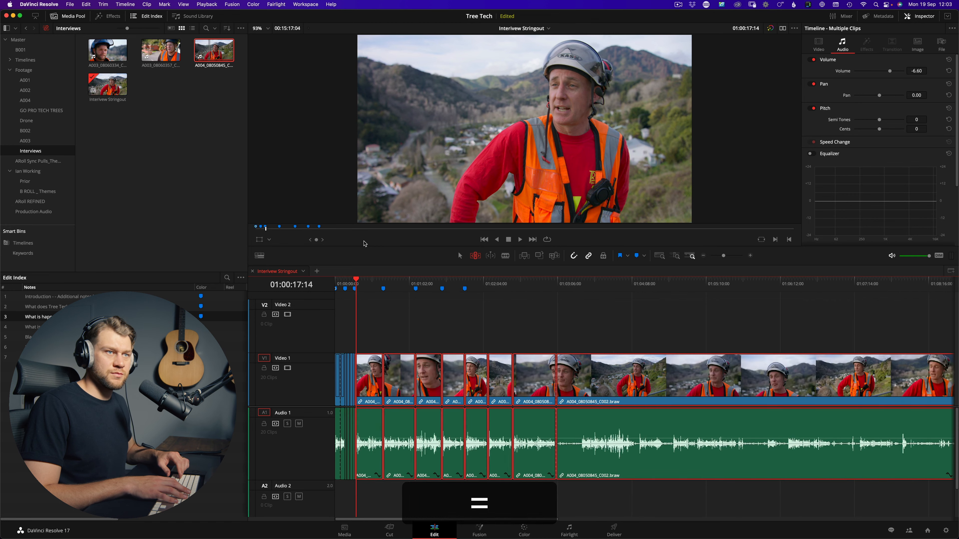
key("v")
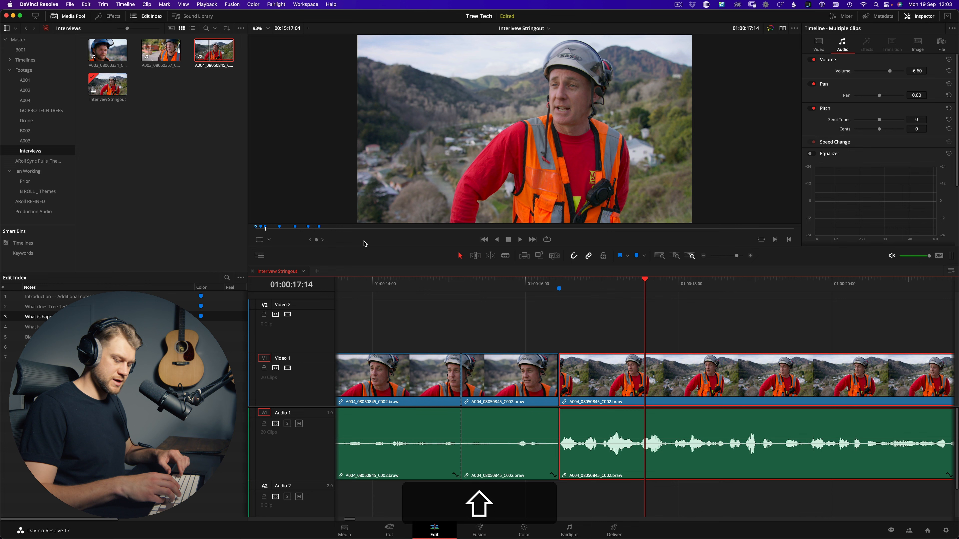
Nudge the selected clips forward by 30 frames in total to open a gap at the "What is happening today?" marker.
key("shift+period")
key("shift+period")
key("shift+period")
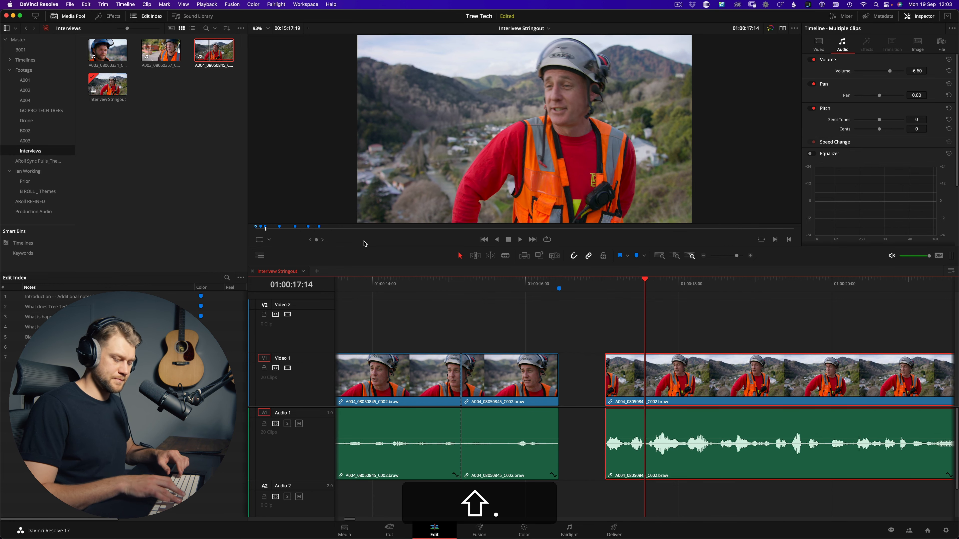
key("shift+z")
key("shift+period")
key("shift+period")
key("shift+period")
key("shift+period")
key("shift+comma")
key("shift+comma")
key("shift+comma")
key("shift+equal")
key("equal")
key("equal")
key("equal")
key("equal")
key("equal")
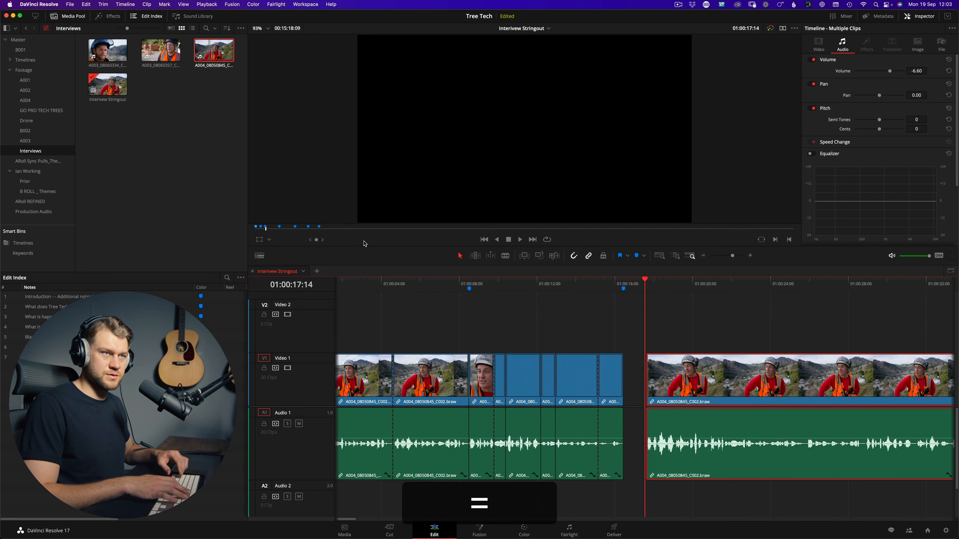
Play the stringout from its beginning in trim mode and review the cut around the "What does Tree Tech Do?" marker.
key("Home")
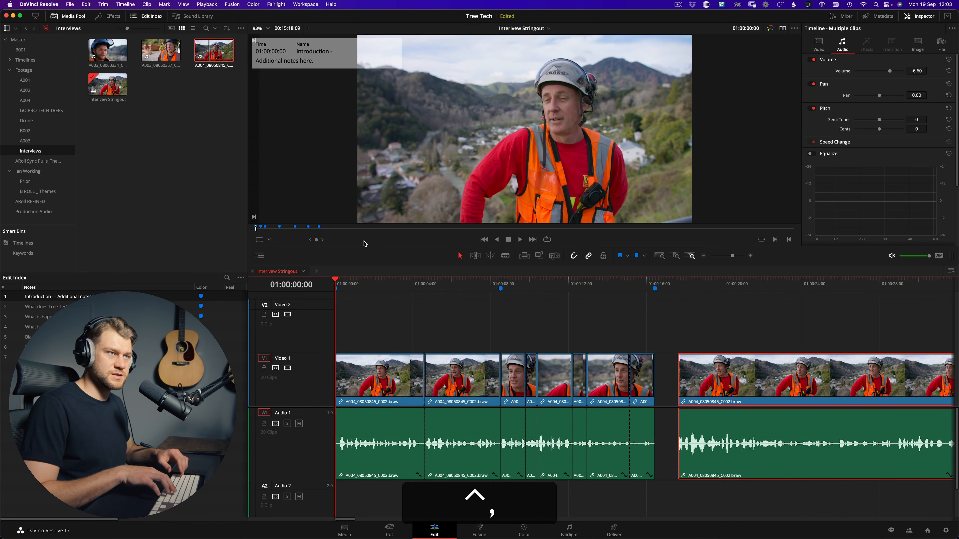
key("space")
key("b")
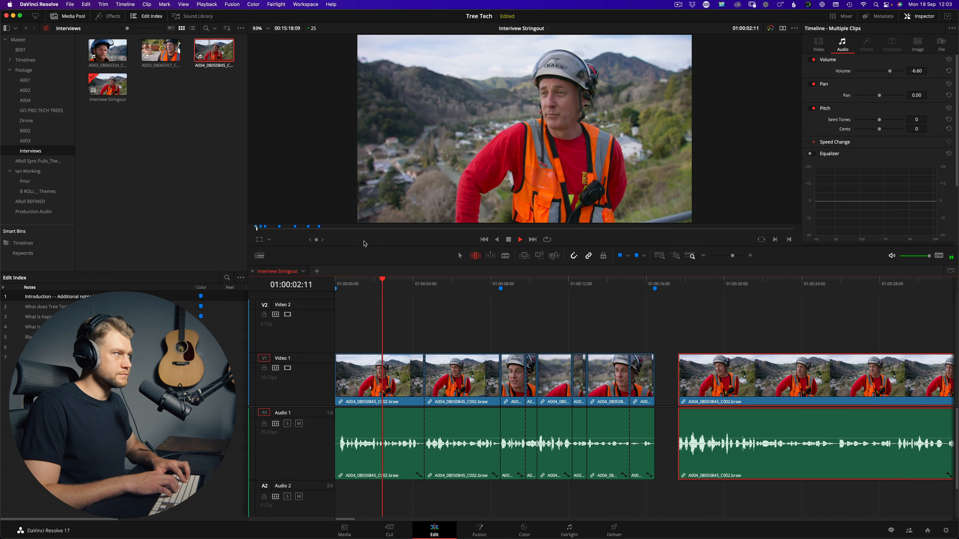
key("equal")
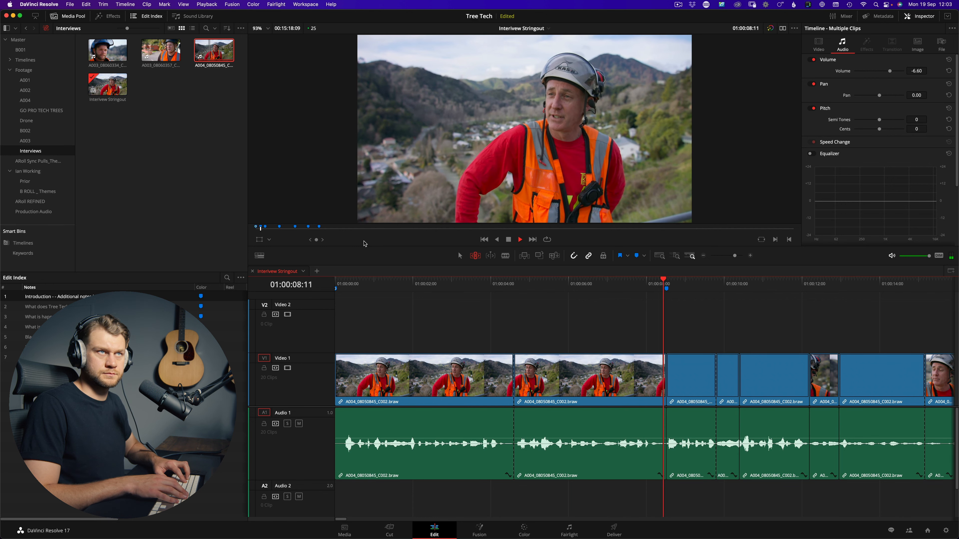
key("equal")
key("k")
key("shift+j")
key("shift+k")
key("shift+j")
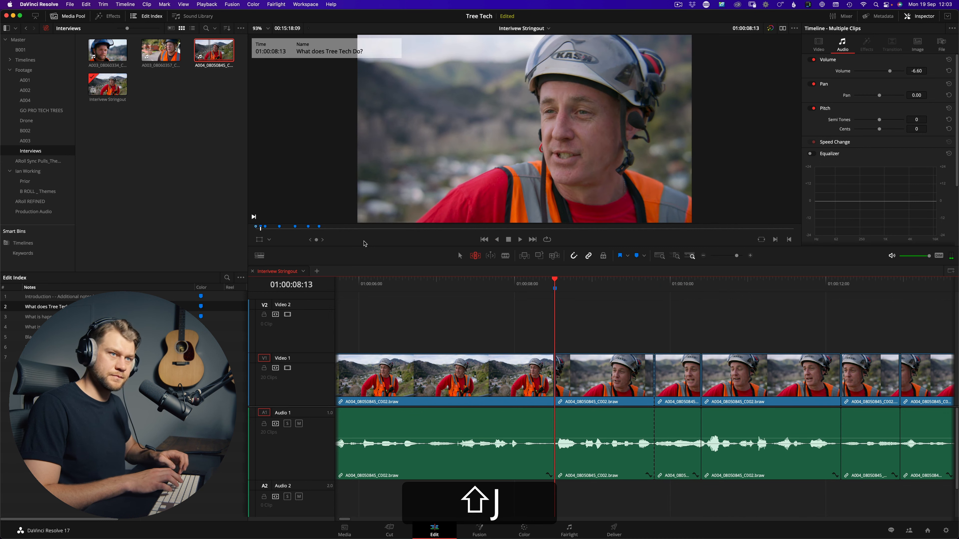
key("shift+l")
key("k")
key("Left")
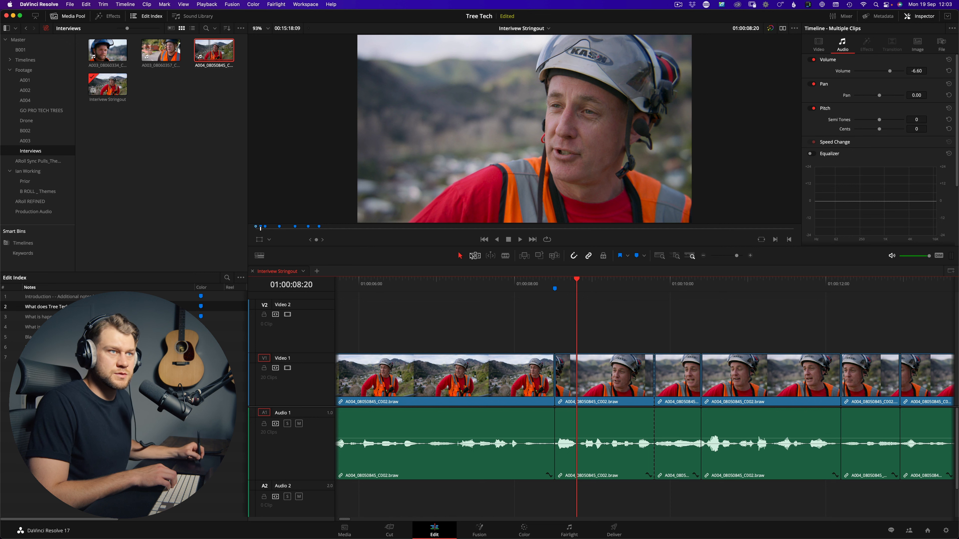
In trim mode, ripple trim the end of the clip before the "What does Tree Tech Do?" marker to 01:00:08:01.
key("b")
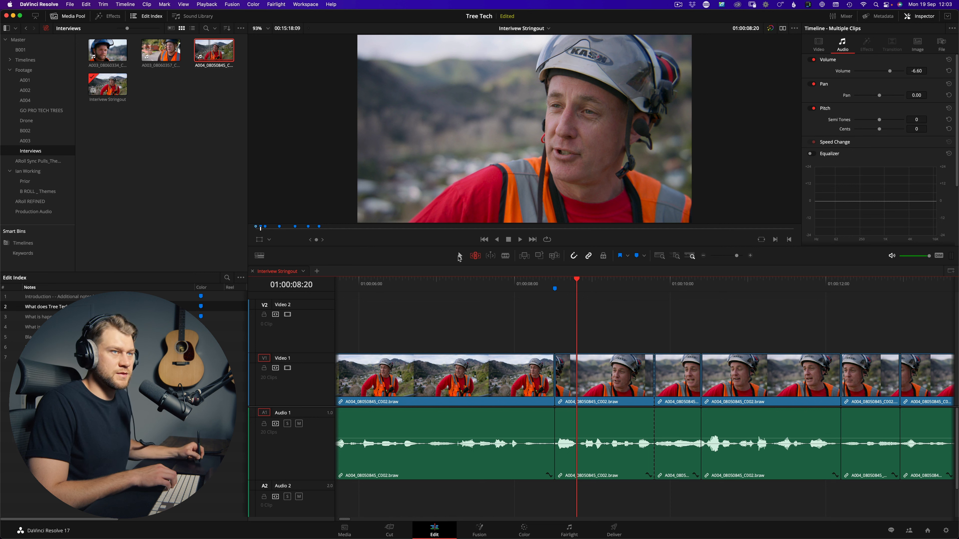
key("v")
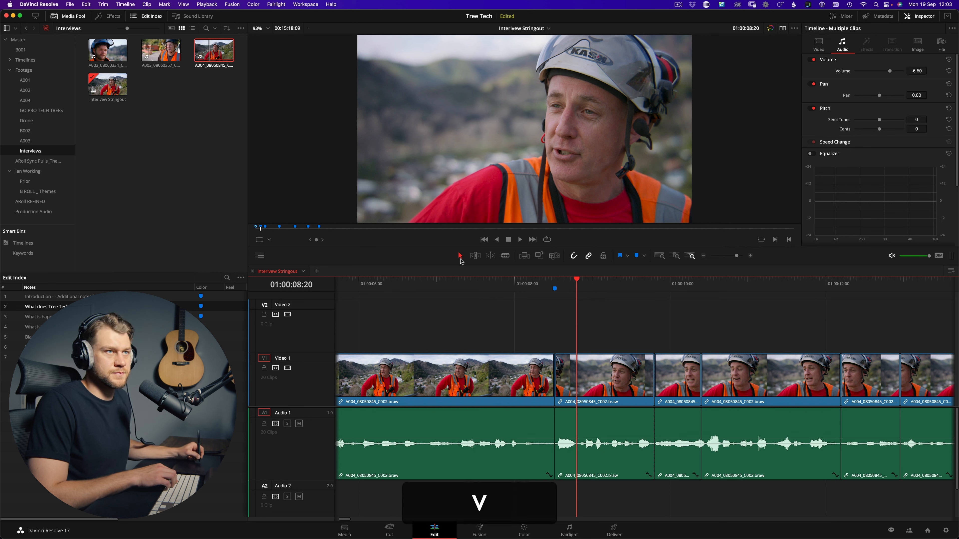
left_click(476, 257)
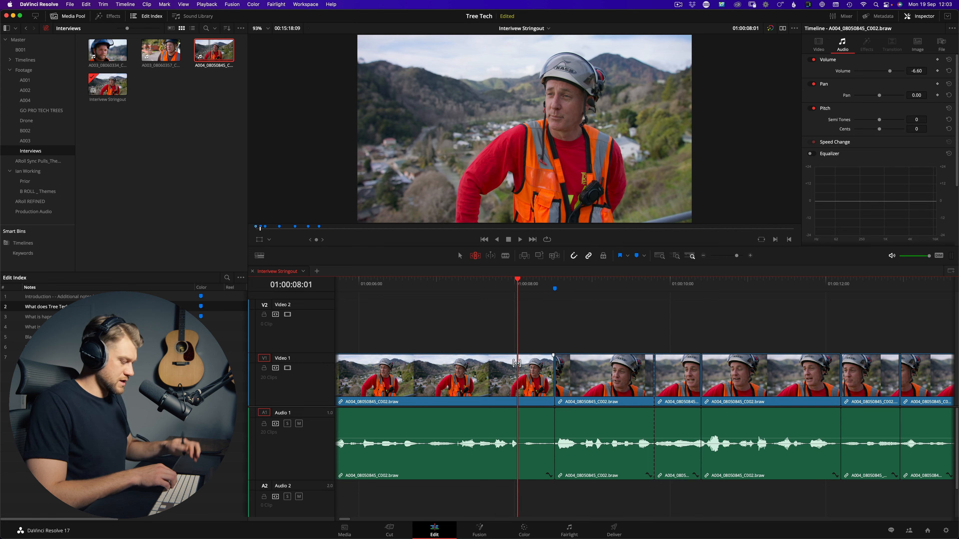
key("w")
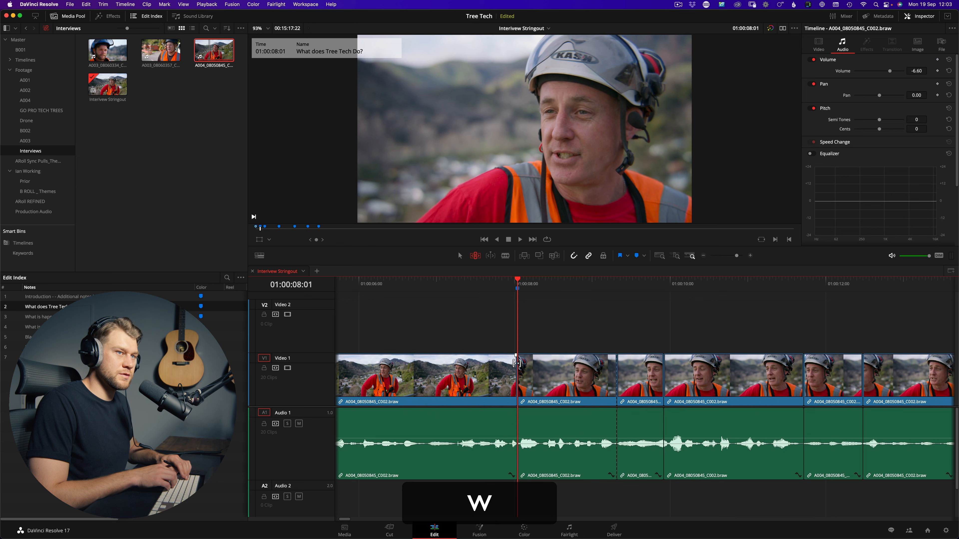
Undo the latest trial trim and trim the first clip's end to 01:00:04:06 in selection mode without rippling.
key("super+z")
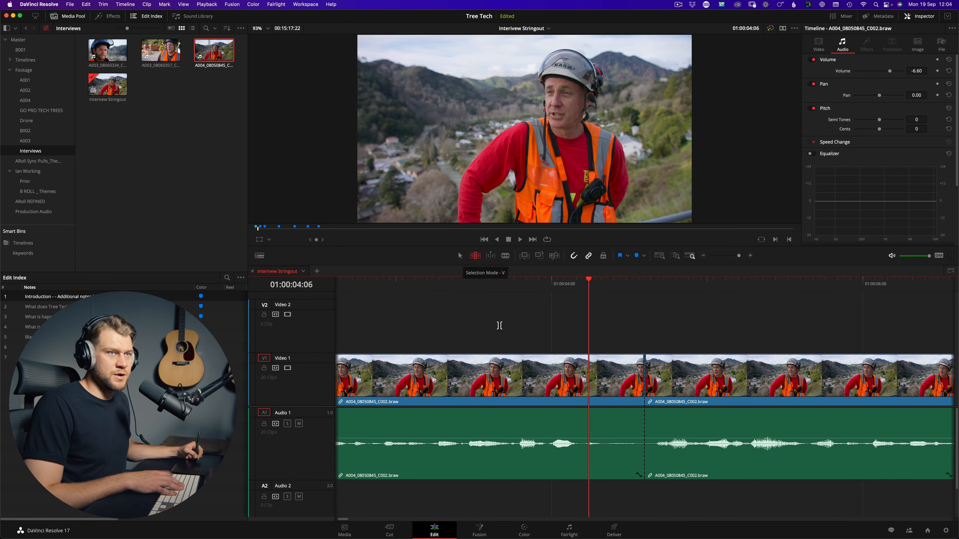
key("v")
key("w")
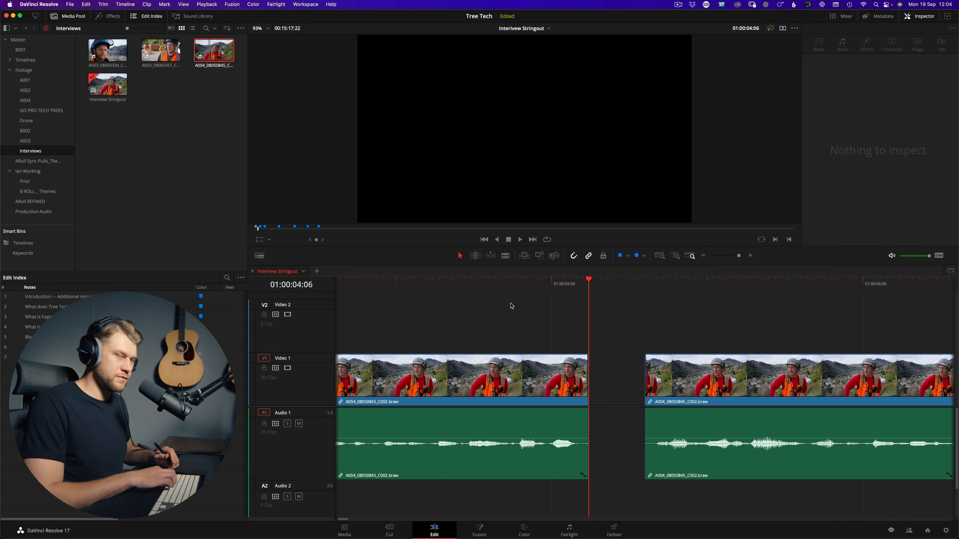
Trim the start of the clip at the "What does Tree Tech Do?" marker to 01:00:08:08 in selection mode without rippling.
key("space")
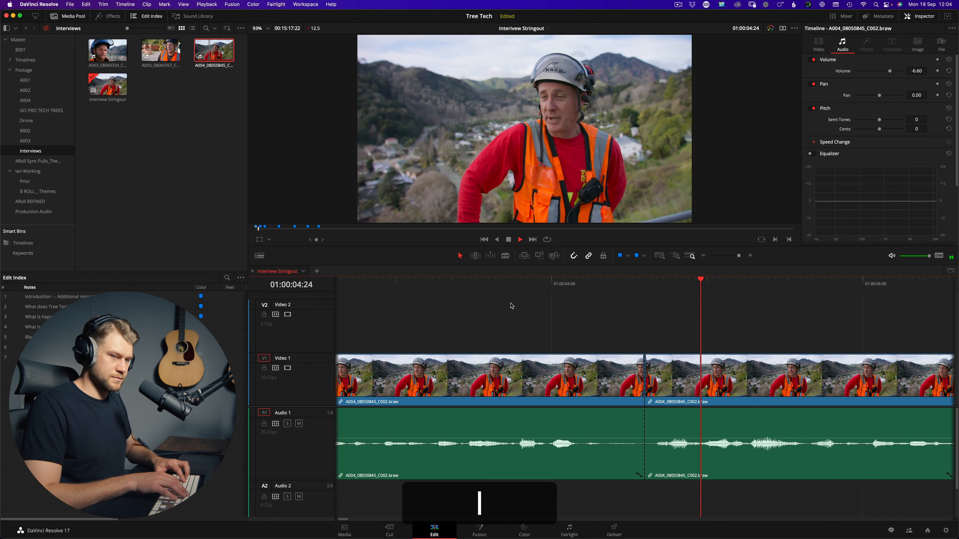
key("super+minus")
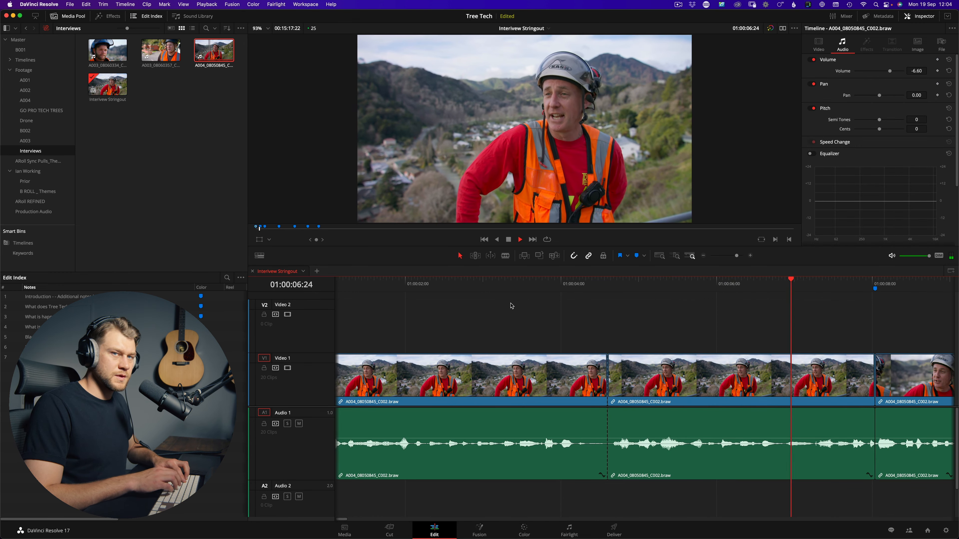
key("k")
key("equal")
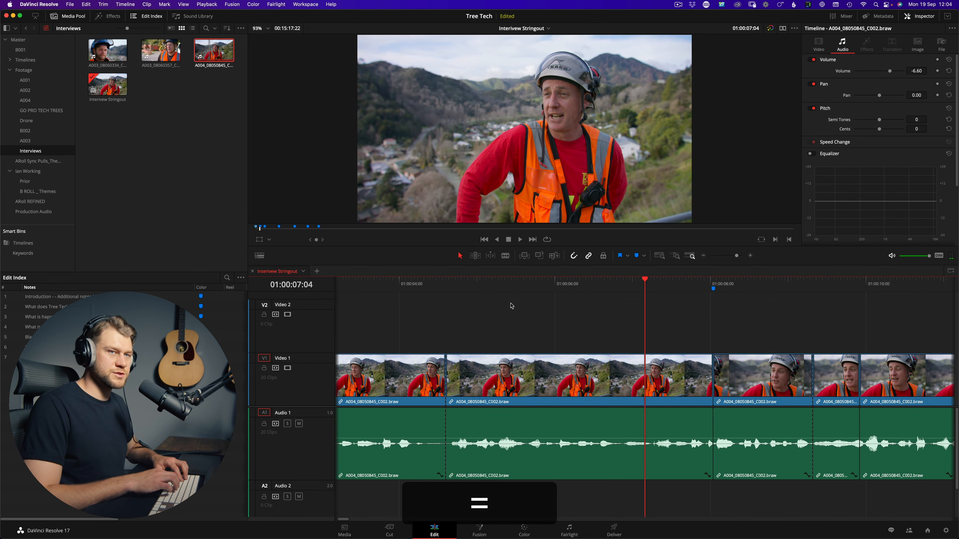
key("l")
key("k")
key("l")
key("k")
key("j")
key("k")
key("Right")
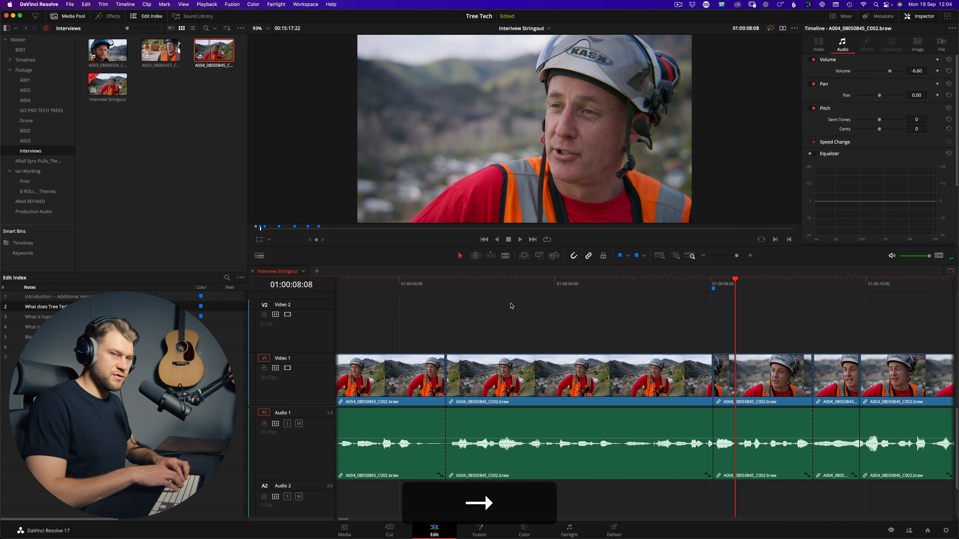
key("q")
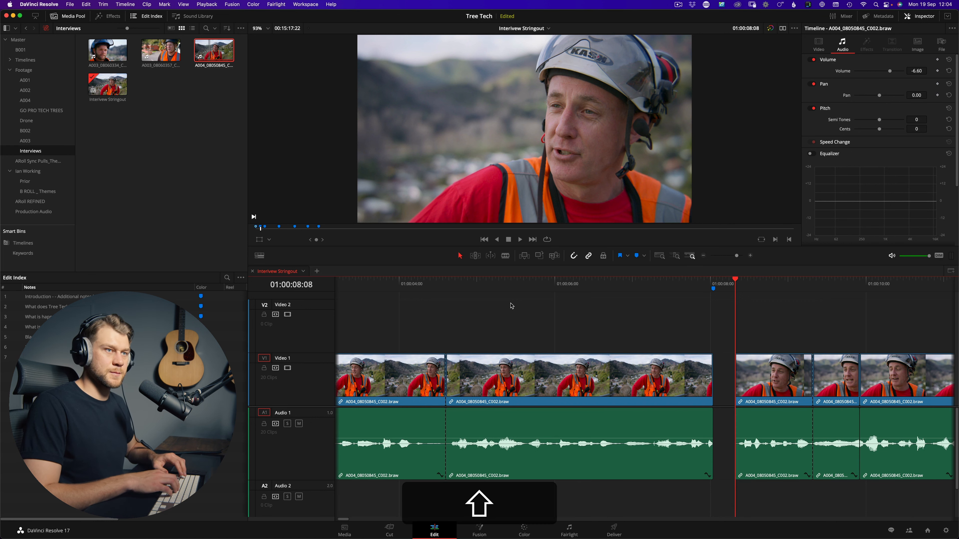
Review the edit in trim mode and select the outgoing edge of the clip ending at 01:00:08:01.
key("shift+j")
key("space")
key("b")
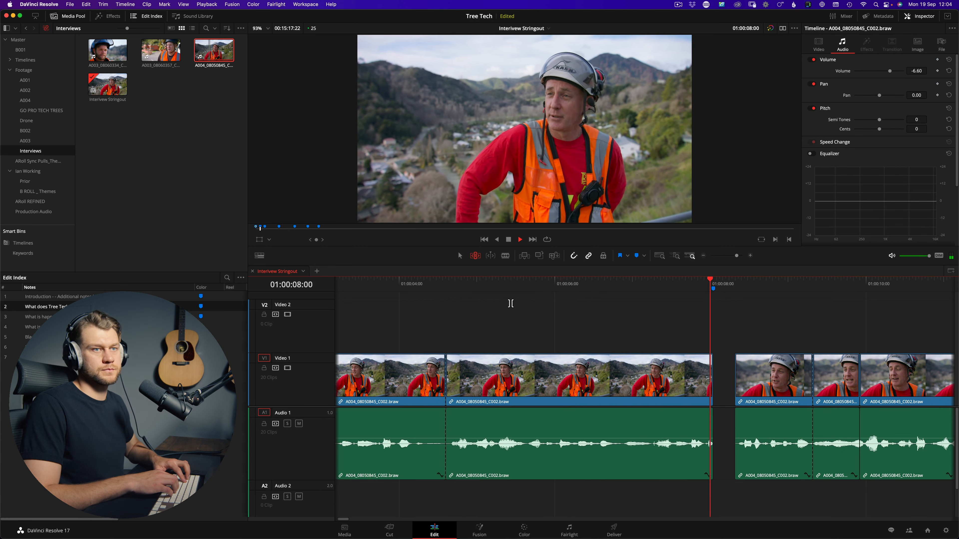
key("shift+j")
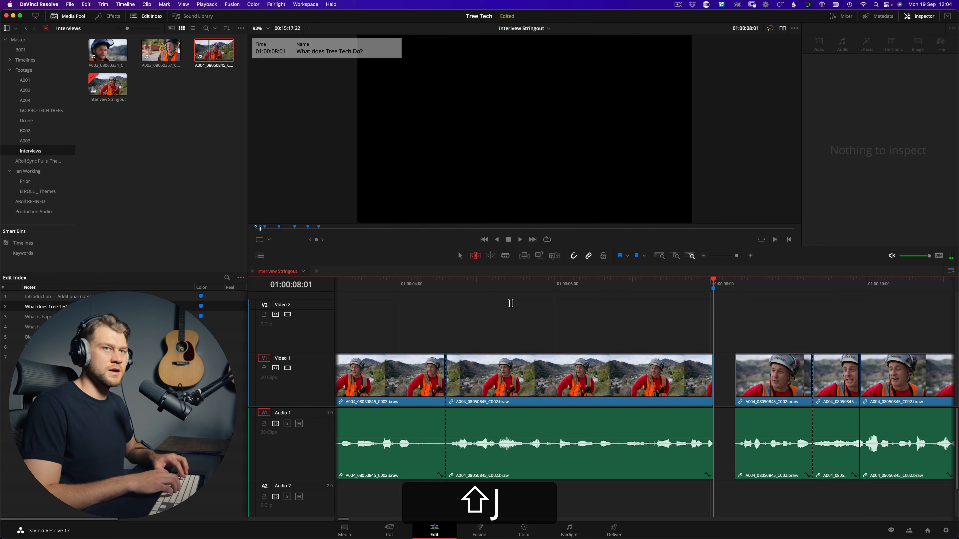
key("k")
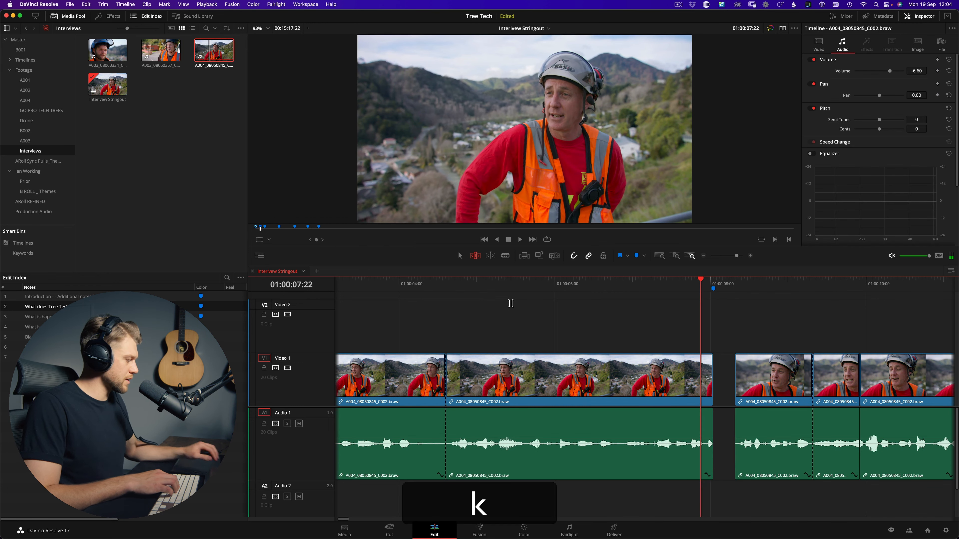
key("shift+ctrl+super+3")
key("shift+ctrl+super+2")
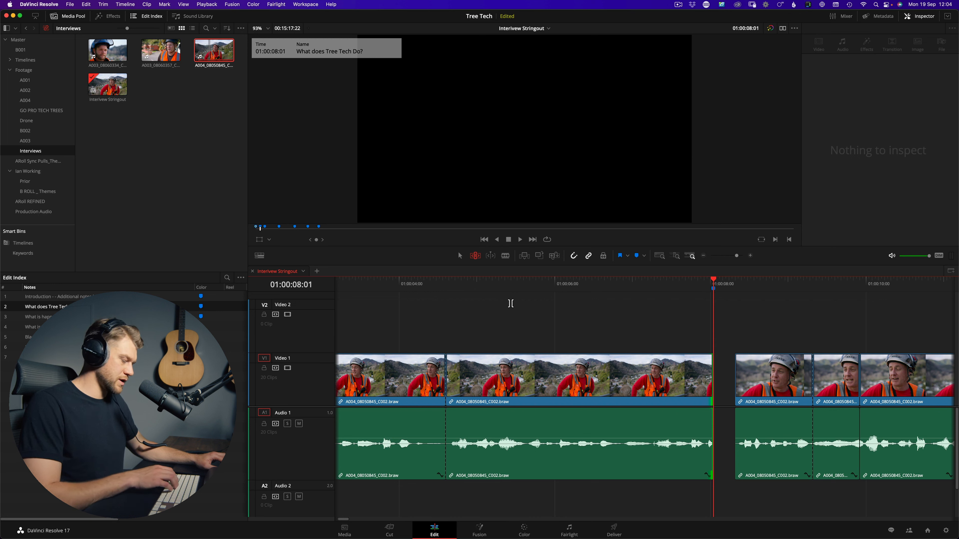
Ripple extend the selected clip end by 30 frames, pushing the following clips forward.
key("b")
key("shift+period")
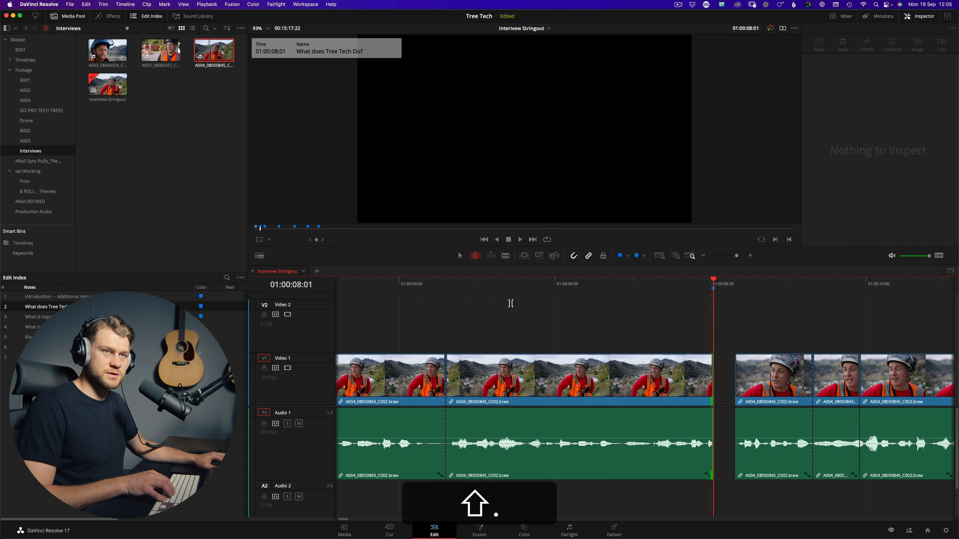
key("shift+period")
key("shift+period")
key("shift+period")
key("shift+period")
key("shift+period")
key("shift+period")
key("shift+period")
key("shift+period")
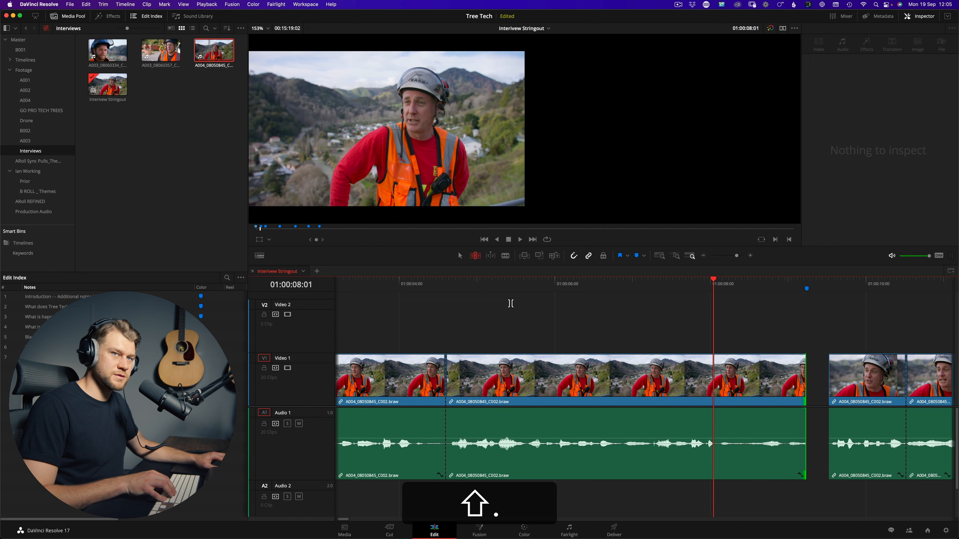
Play past the extended clip end and ripple trim that end back by 35 frames, pulling the following clips earlier.
key("shift+space")
key("space")
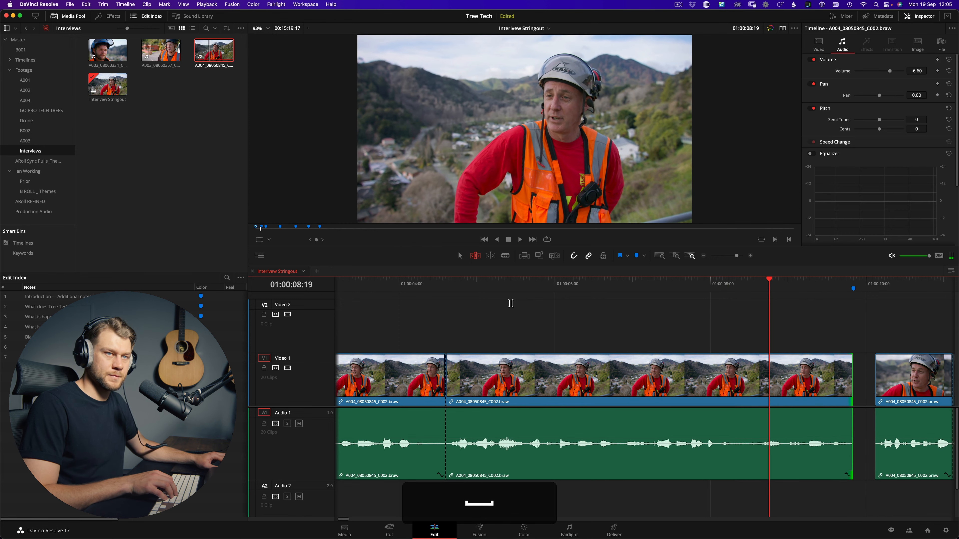
key("shift+comma")
key("shift+comma")
key("shift+comma")
key("shift+comma")
key("shift+comma")
key("shift+comma")
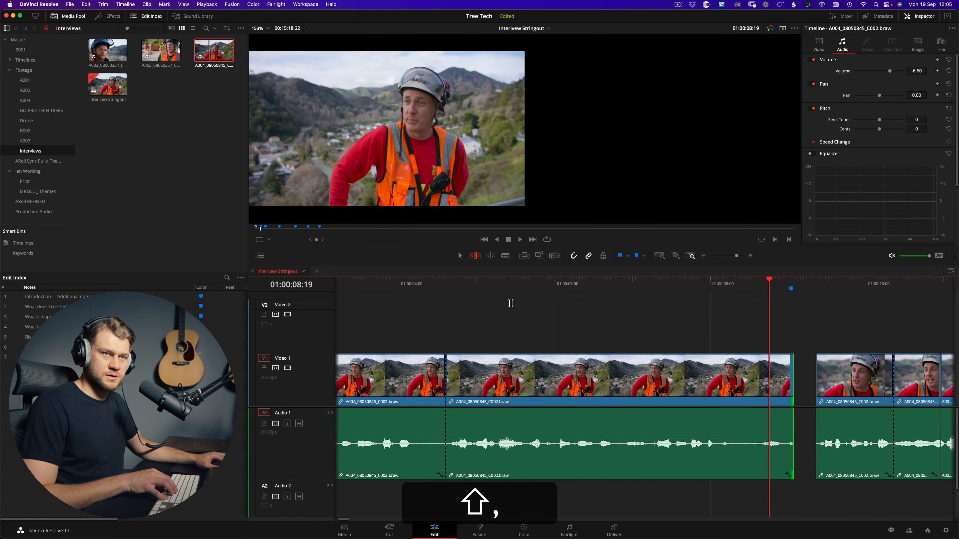
key("shift+comma")
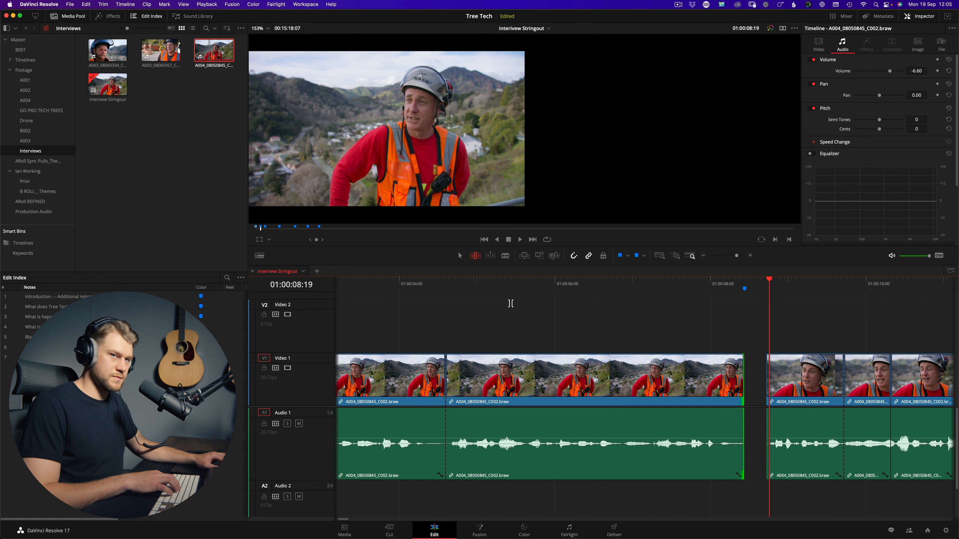
Play through the second section, split the clip just after 01:00:14 and ripple out a 7-frame pause.
key("j")
key("k")
key("l")
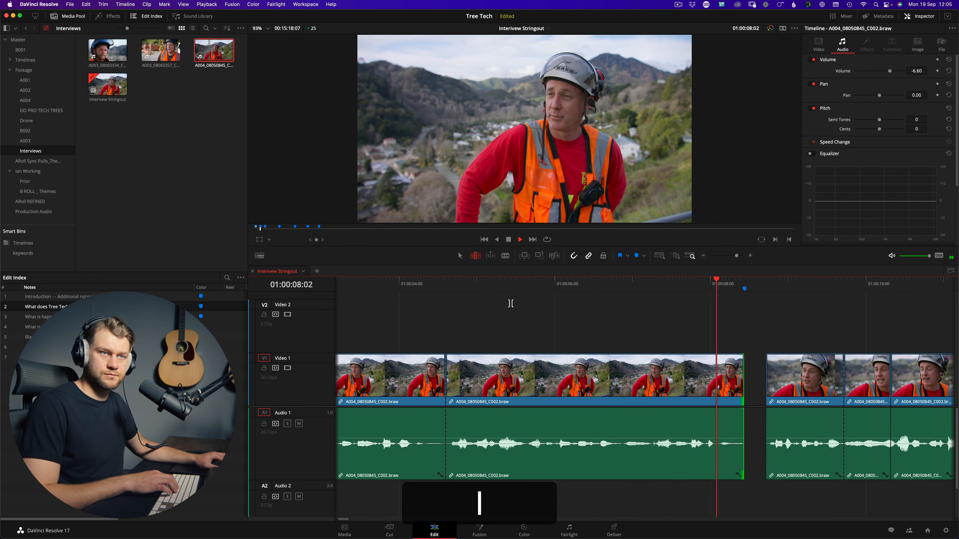
key("ctrl+f")
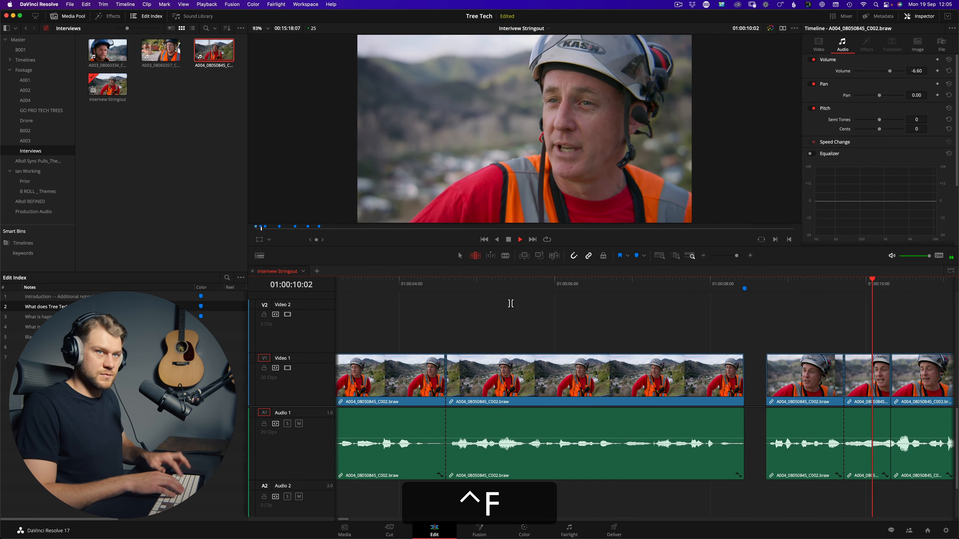
key("ctrl+minus")
key("b")
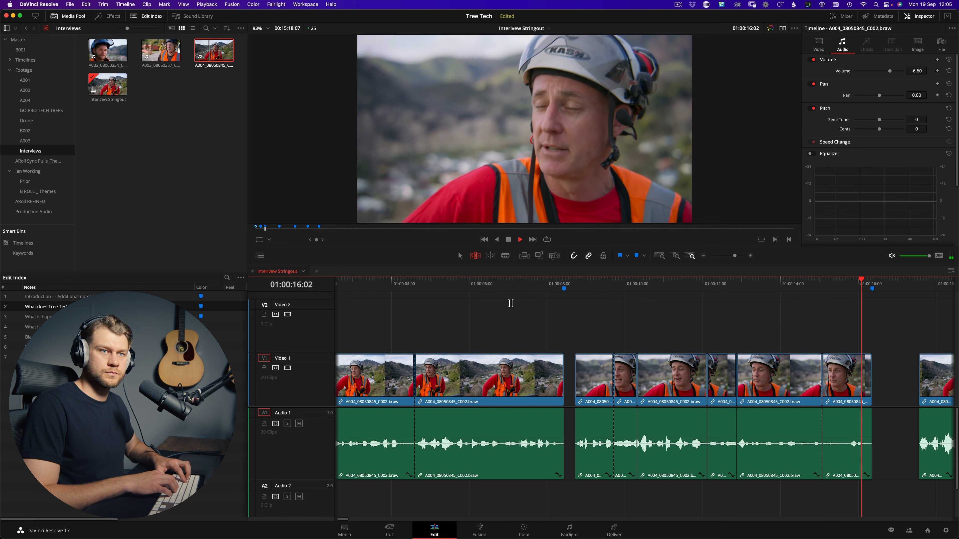
key("k")
key("shift+equal")
Remove the through edit at 01:00:04:15 to rejoin the first two clips.
key("shift+j")
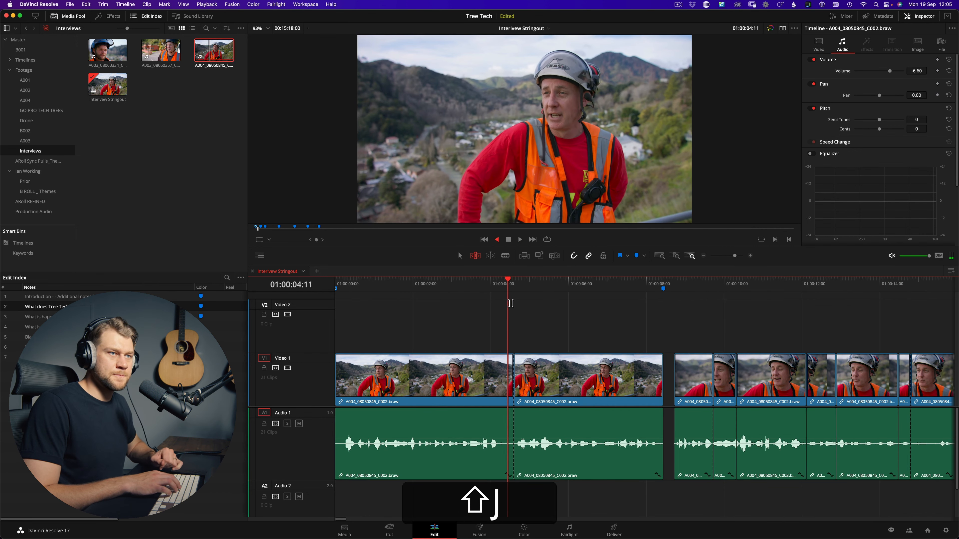
key("k")
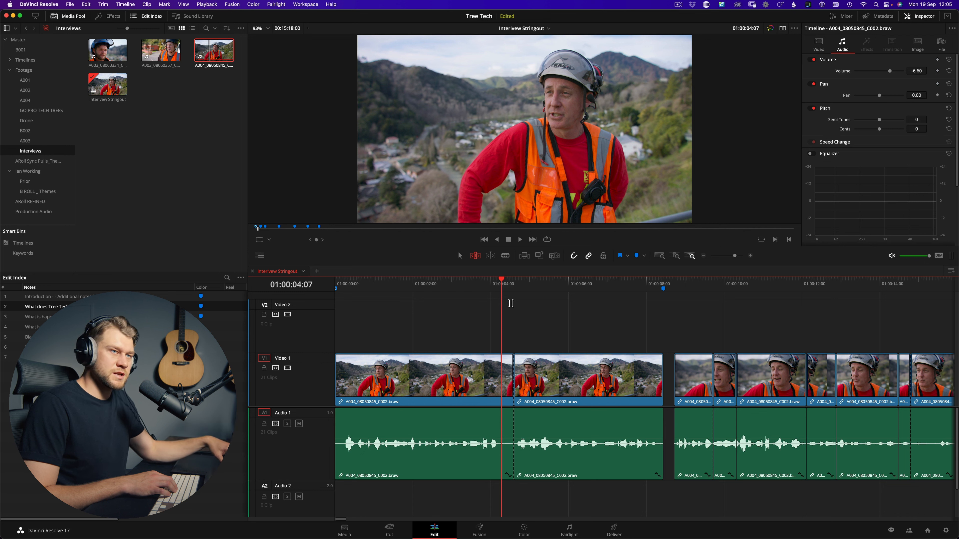
key("shift+ctrl+super+i")
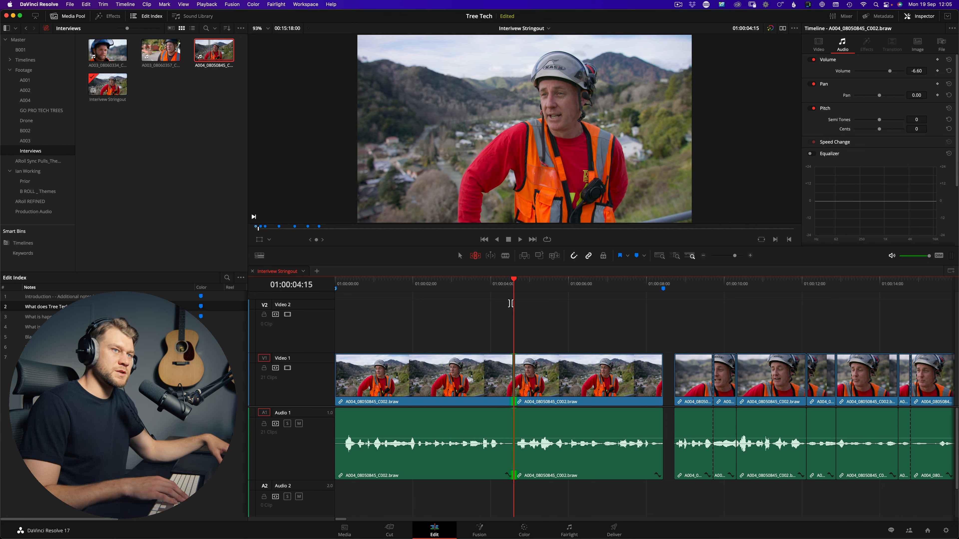
key("BackSpace")
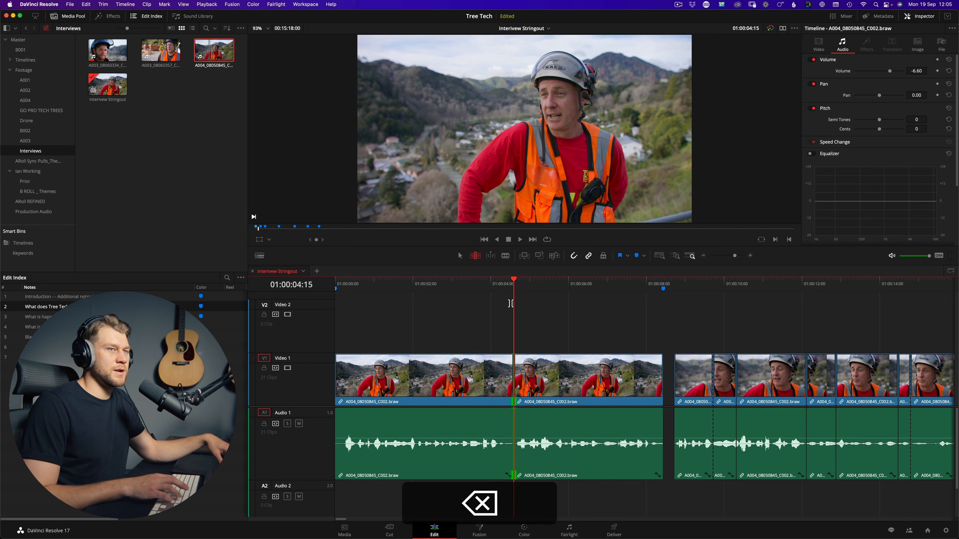
Remove the through edits at 01:00:09:18 and just before 01:00:15 in the second section to rejoin the split clips.
key("l")
key("k")
key("shift+k")
key("shift+l")
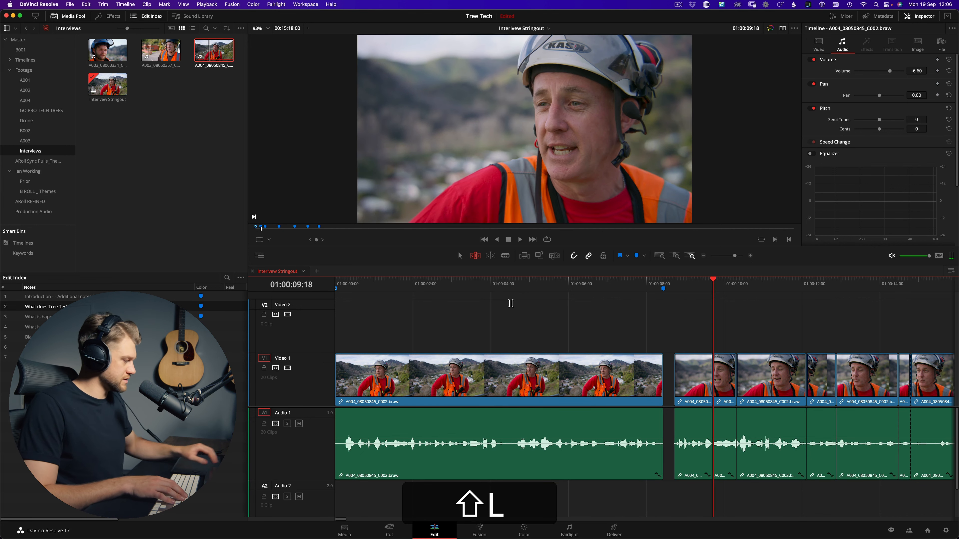
key("shift+ctrl+super+i")
key("shift+ctrl+super+BackSpace")
key("shift+BackSpace")
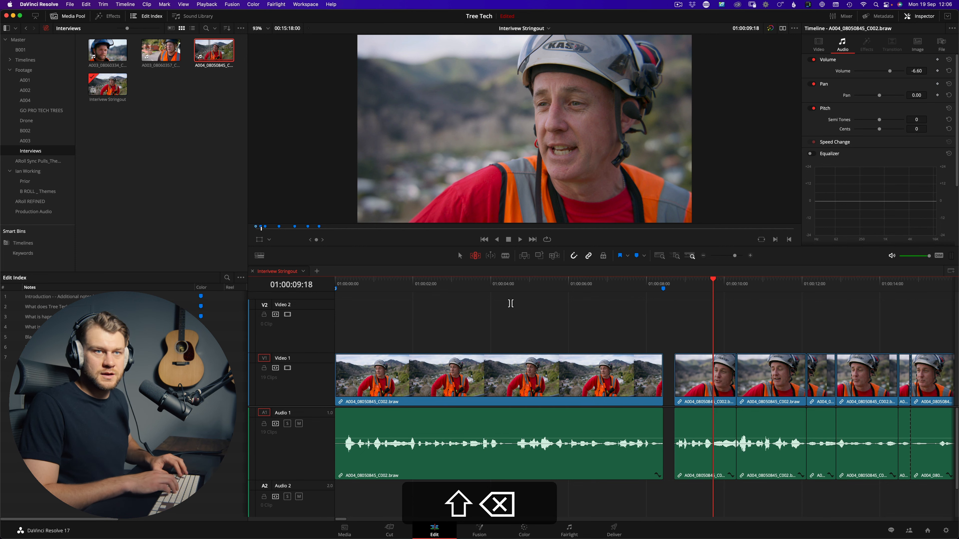
key("shift+l")
key("shift+ctrl+super+i")
key("shift+ctrl+super+BackSpace")
Play back the first two sections from the timeline start, undoing the split made in the first clip.
key("shift+z")
key("space")
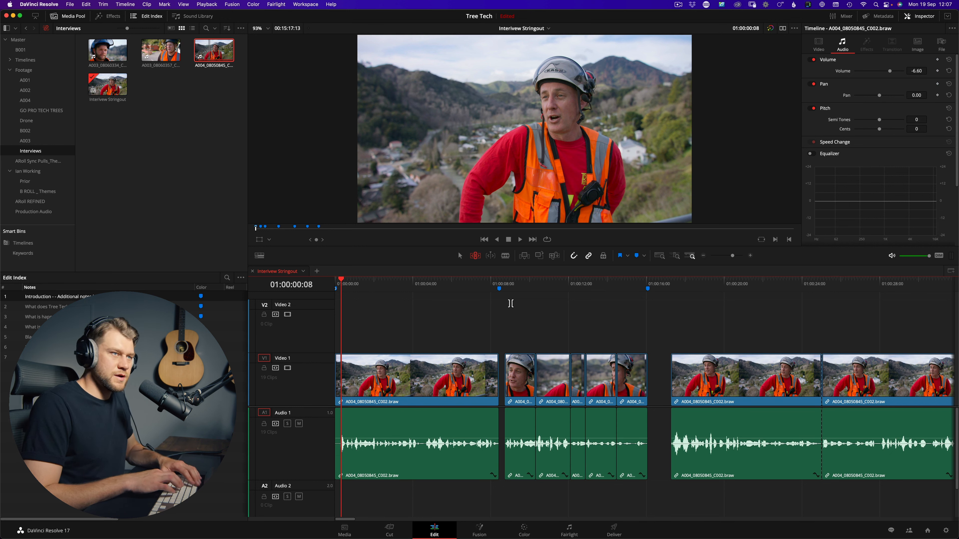
key("space")
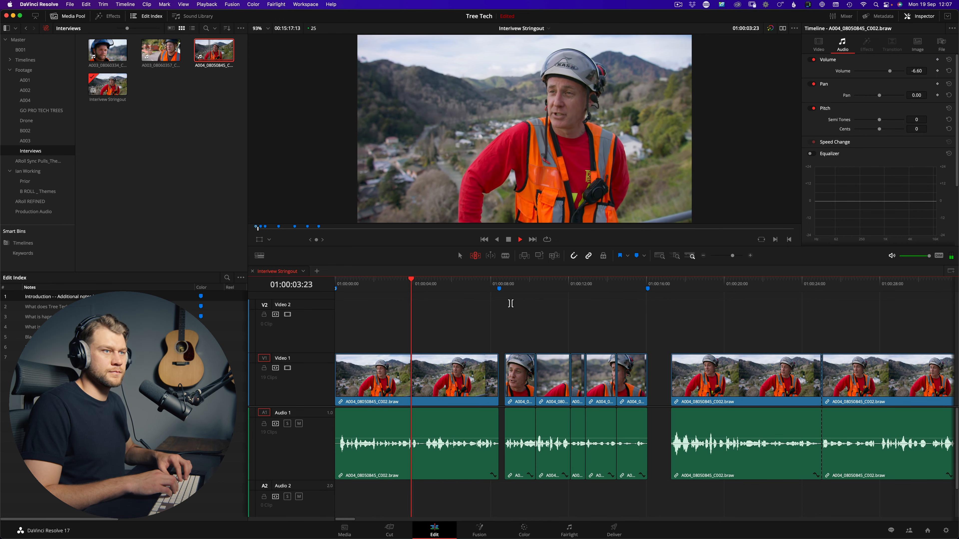
key("super+b")
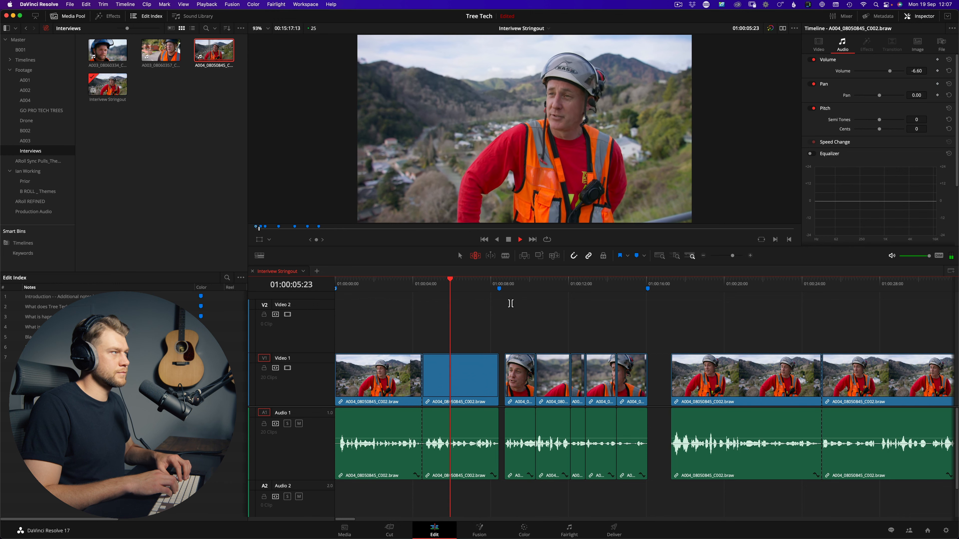
key("super+z")
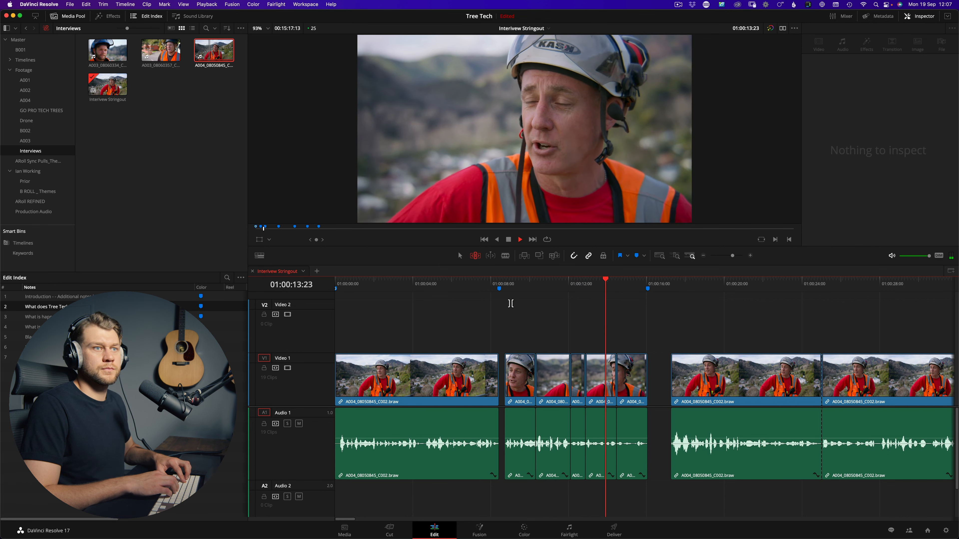
key("k")
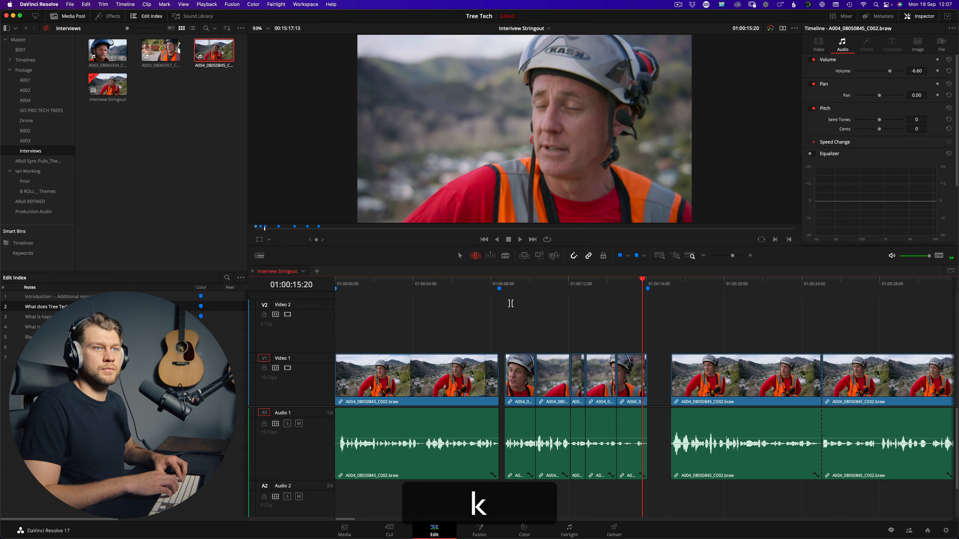
Try opening a gap at 01:00:12:03 by moving the section's last three clips later in selection mode, and undo the move.
key("shift+j")
key("shift+equal")
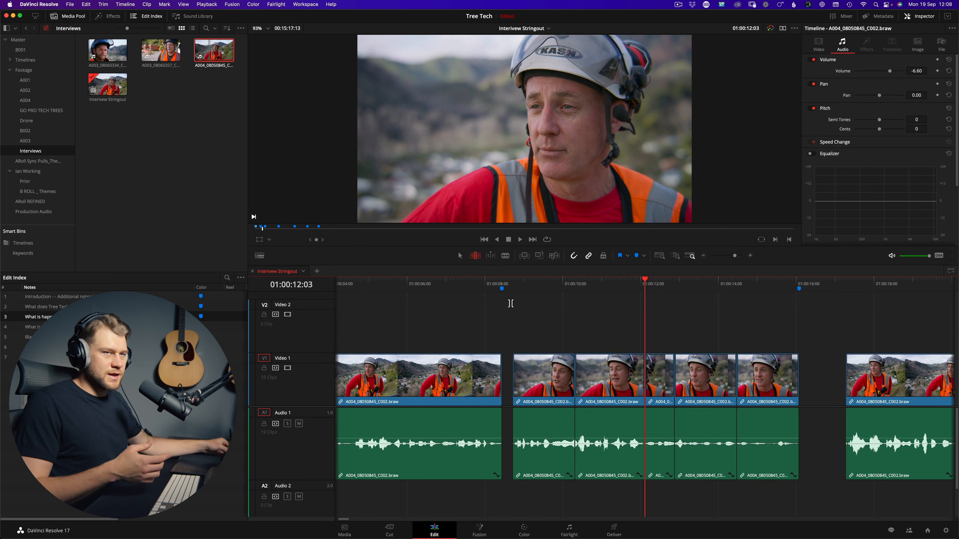
key("v")
left_click_drag(657, 320, 810, 422)
left_click_drag(792, 385, 805, 385)
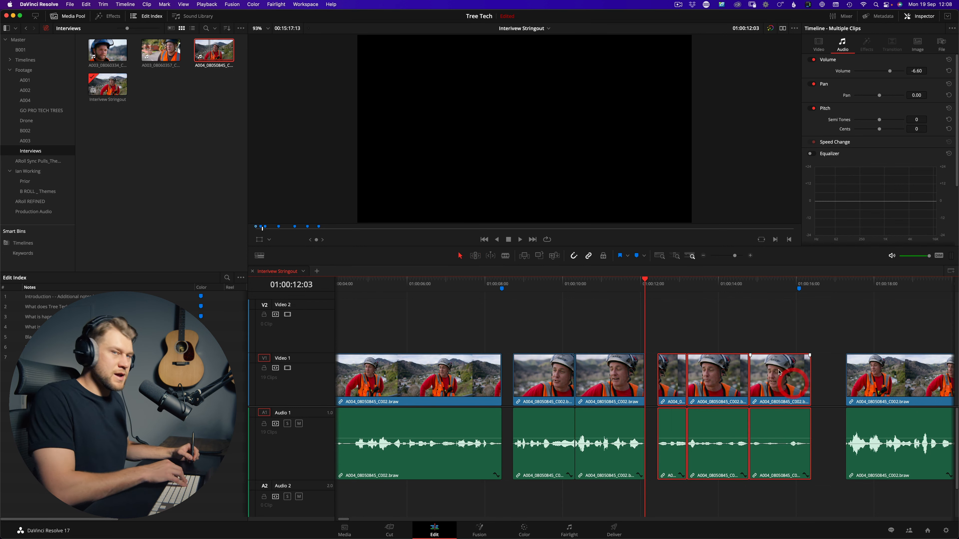
key("super+z")
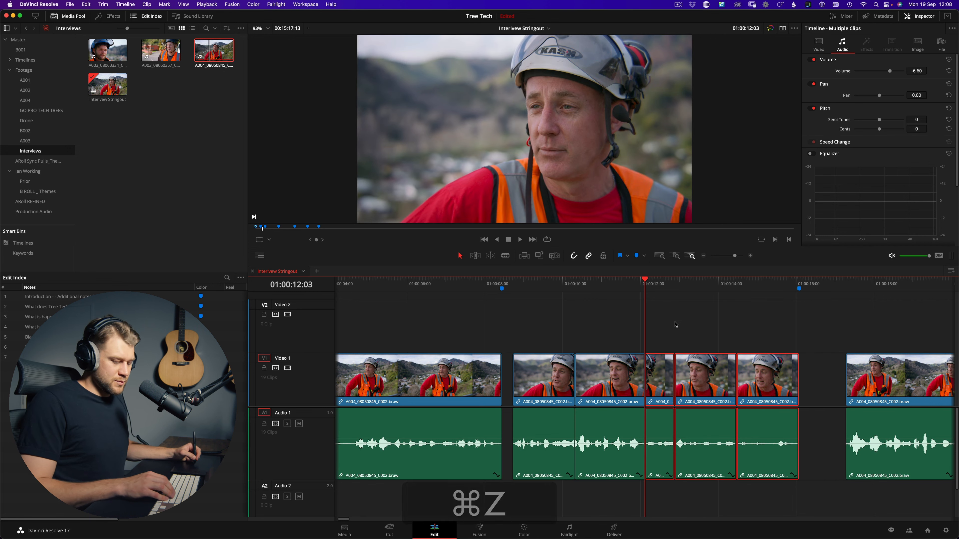
Try nudging the three selected clips later to open the gap, undo the nudges and deselect the clips.
key("shift")
key("shift+period")
key("shift+period")
key("shift+period")
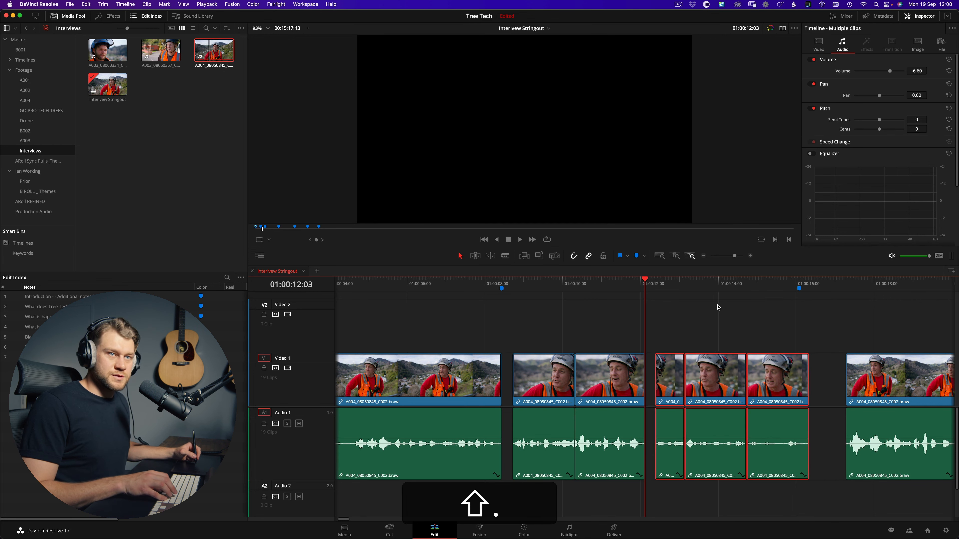
key("super+shift+z")
key("super+z")
left_click(675, 323)
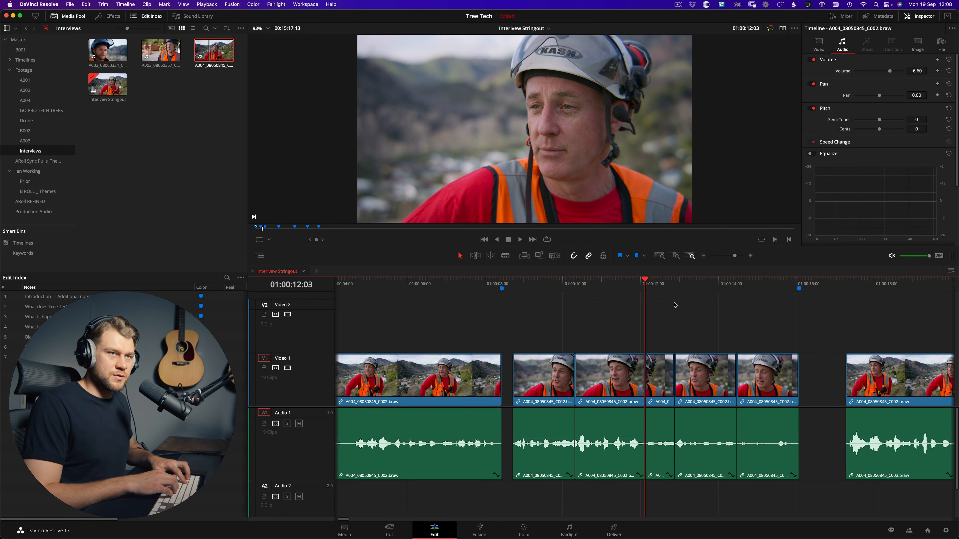
In trim mode, ripple extend the outgoing clip's end at 01:00:12:03 by 15 frames, pushing the following clips later.
key("k")
key("equal")
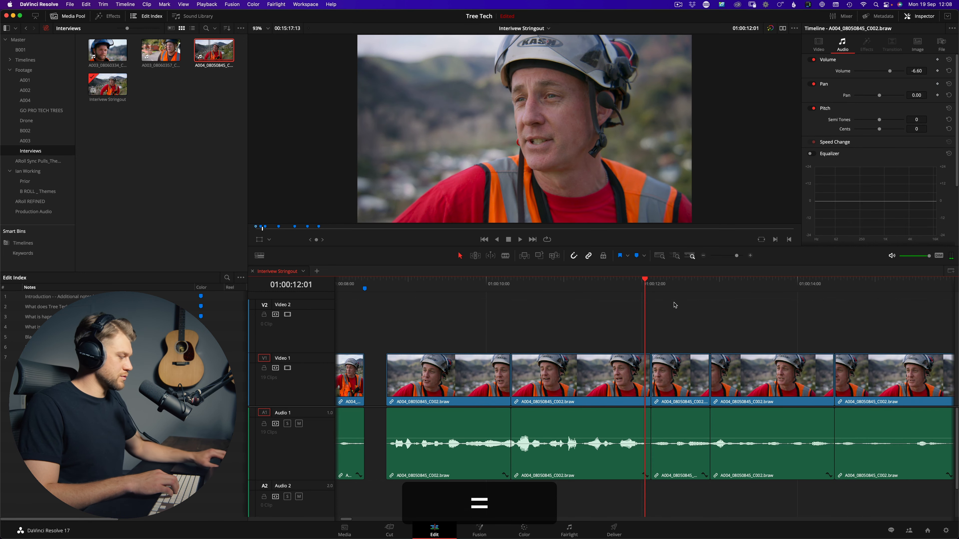
key("shift+ctrl+super+3")
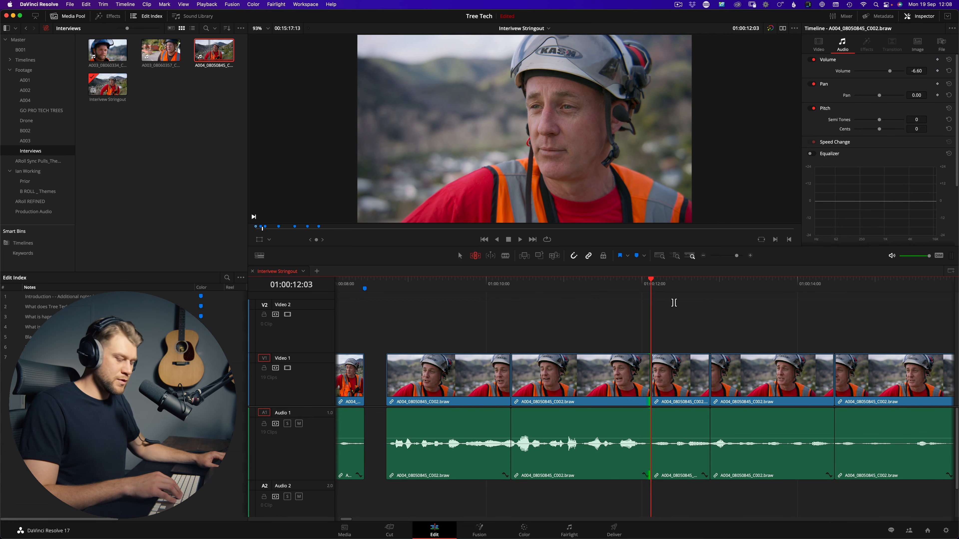
key("shift+period")
key("shift+period")
key("shift+period")
key("shift+period")
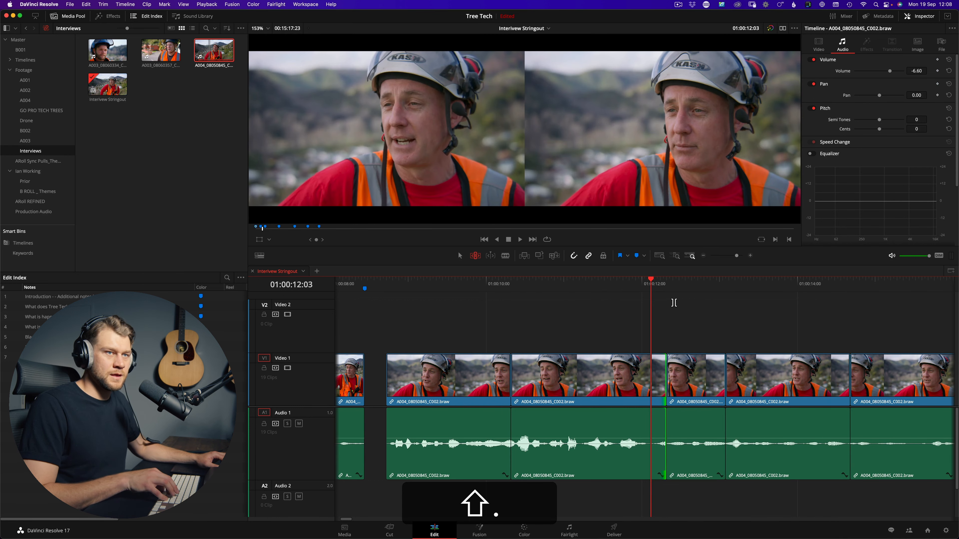
key("shift+period")
key("shift+period")
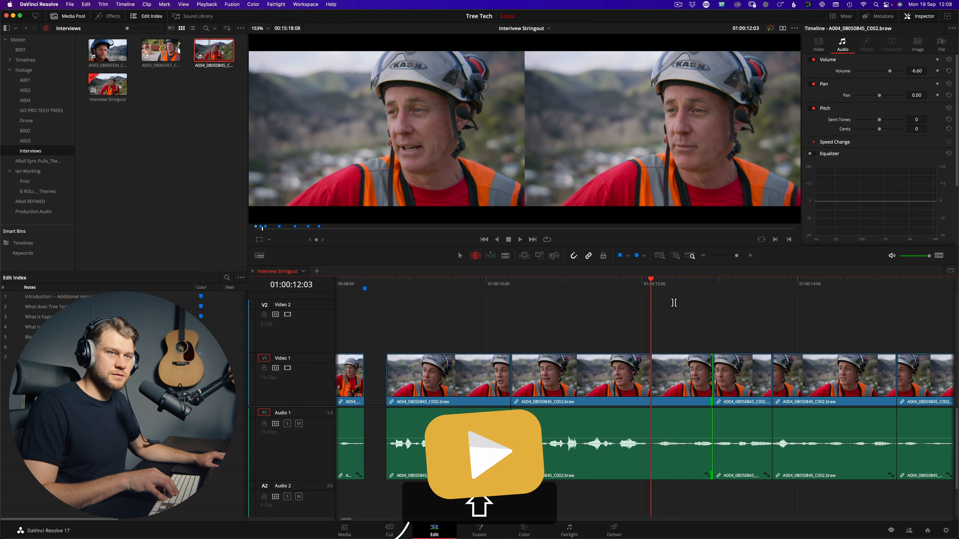
key("shift+comma")
key("shift+comma")
key("shift+comma")
key("shift+comma")
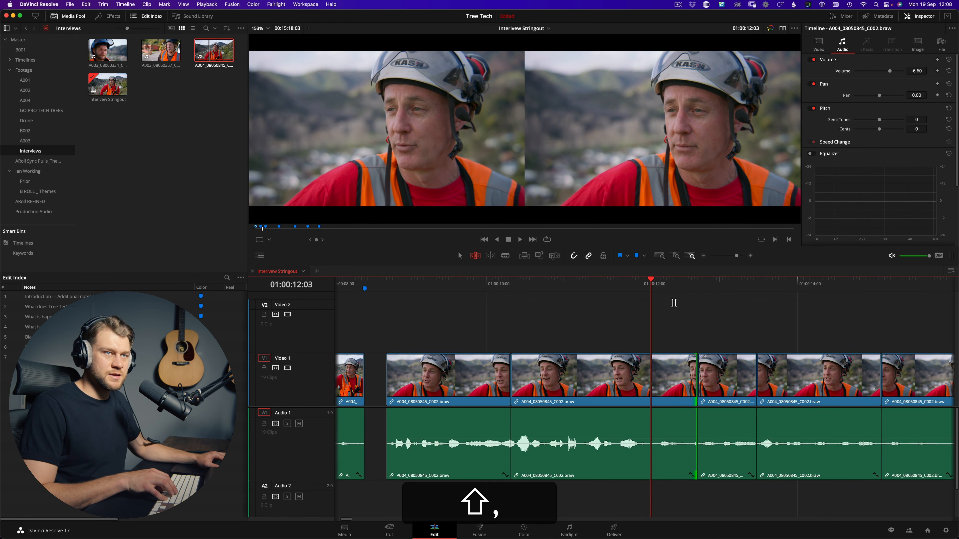
Split the extended clip at 01:00:12:03 and delete the 15-frame piece after the cut, leaving a gap.
key("r")
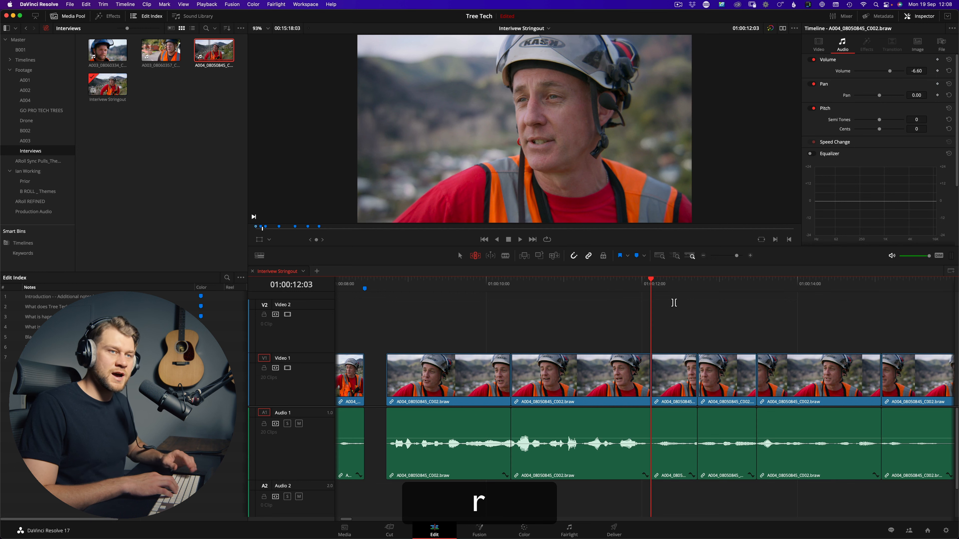
key("d")
key("BackSpace")
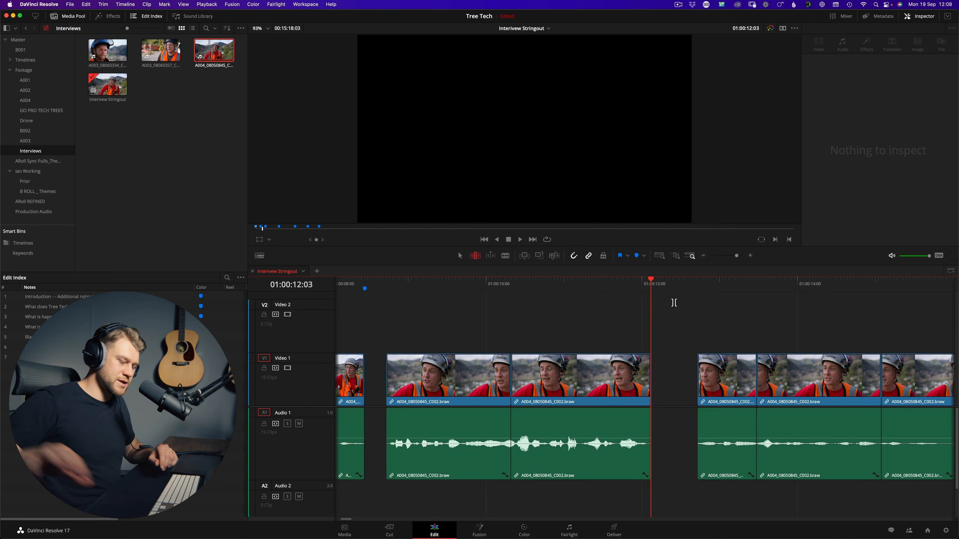
Mark the range from 01:00:12:08 to 01:00:12:16 inside the gap and ripple delete it to shorten the pause.
key("shift+j")
key("shift+l")
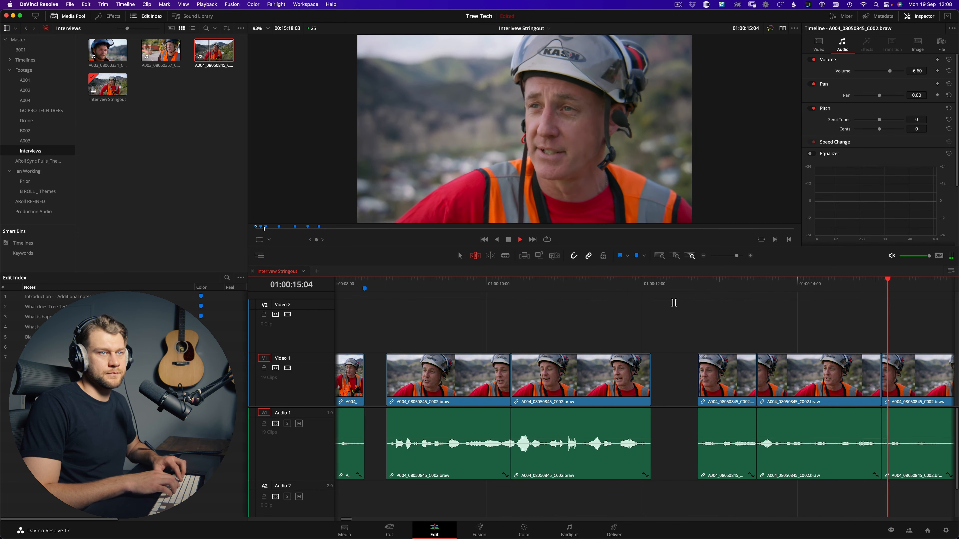
key("shift+j")
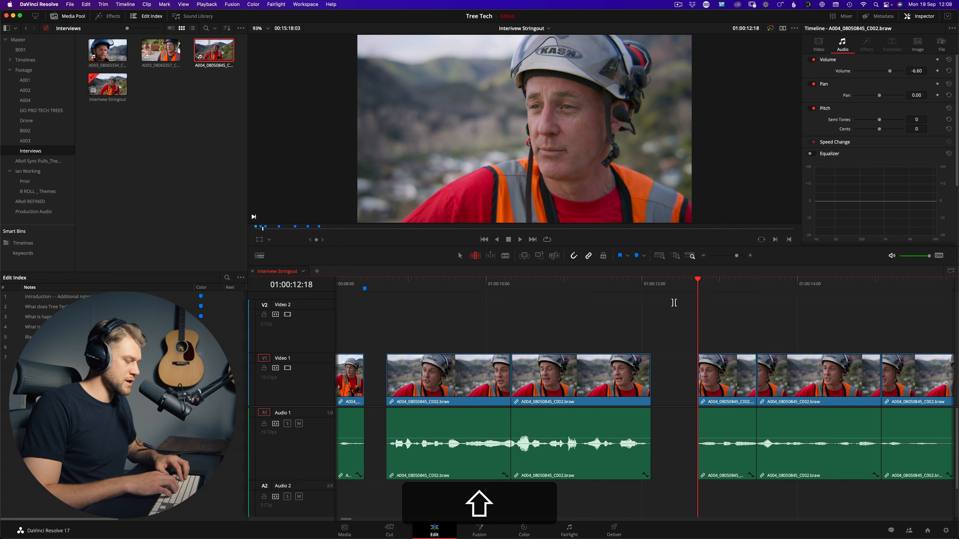
key("j")
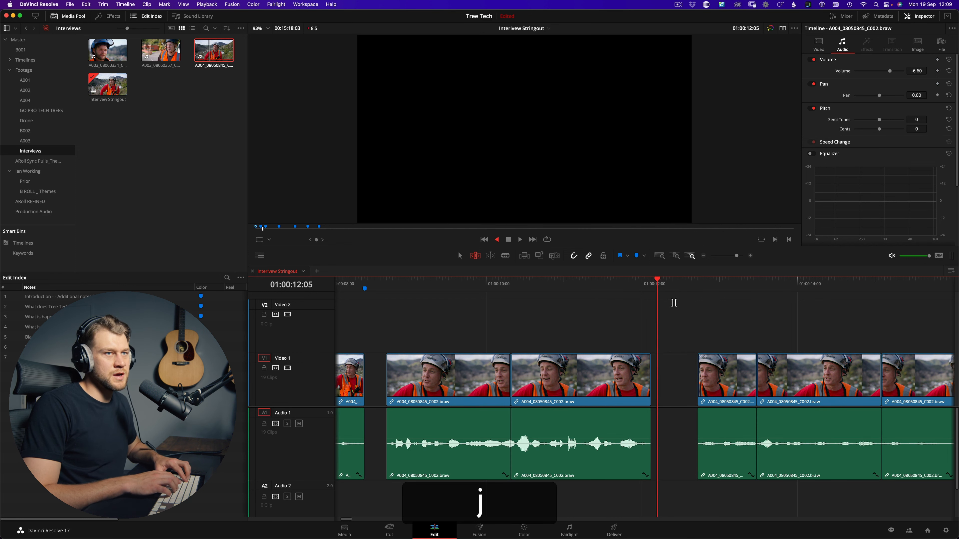
key("k")
key("i")
key("l")
key("k")
key("o")
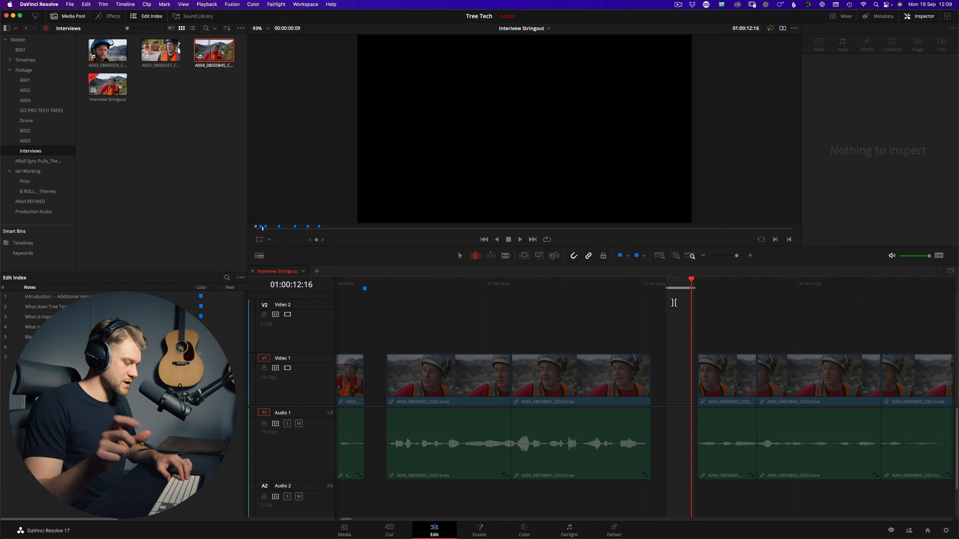
key("x")
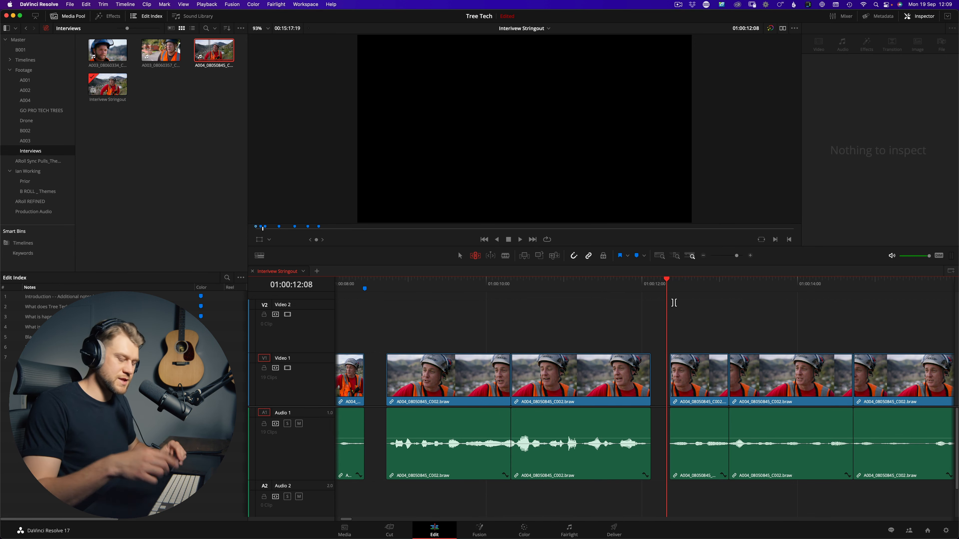
key("shift+l")
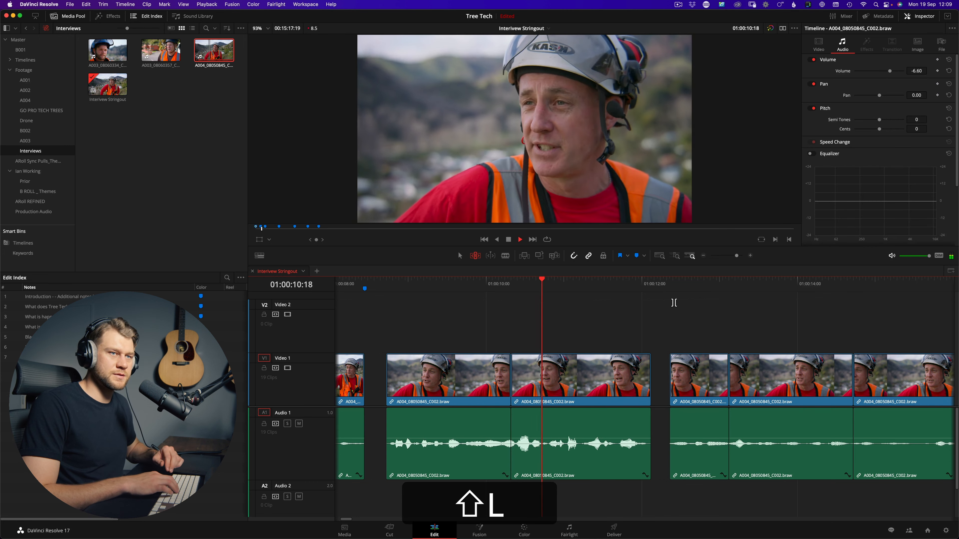
Play the stringout from its start to 01:00:16:22 to review the pacing of the trimmed pauses.
key("super+minus")
key("super+minus")
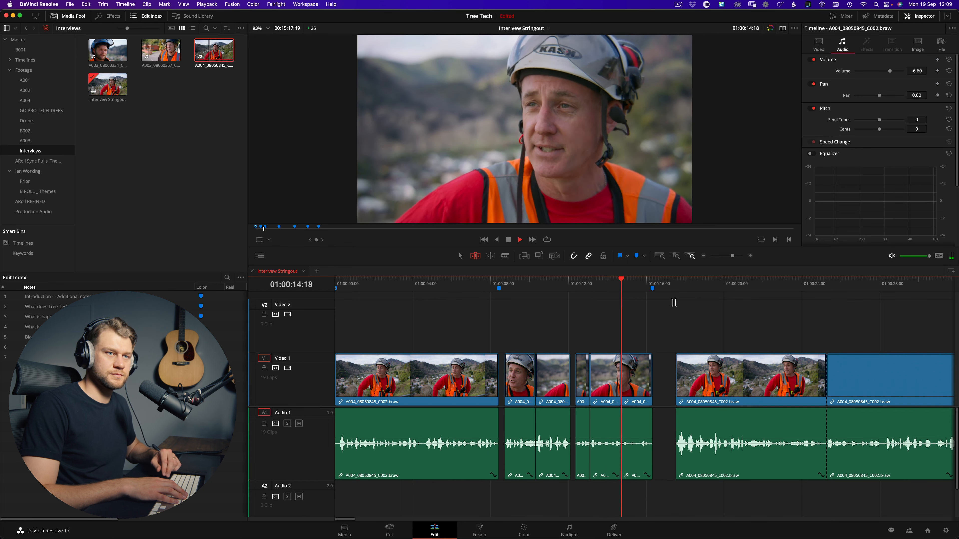
key("space")
key("Home")
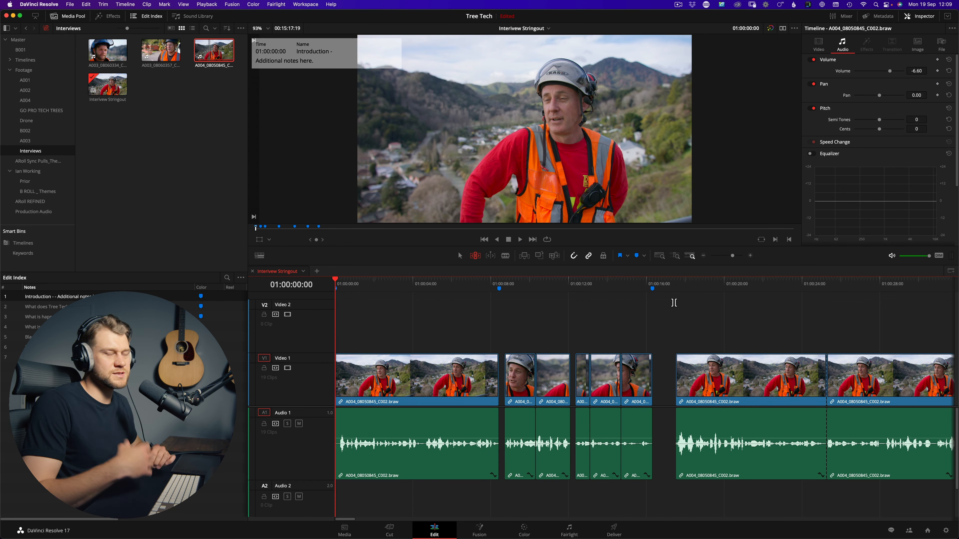
key("space")
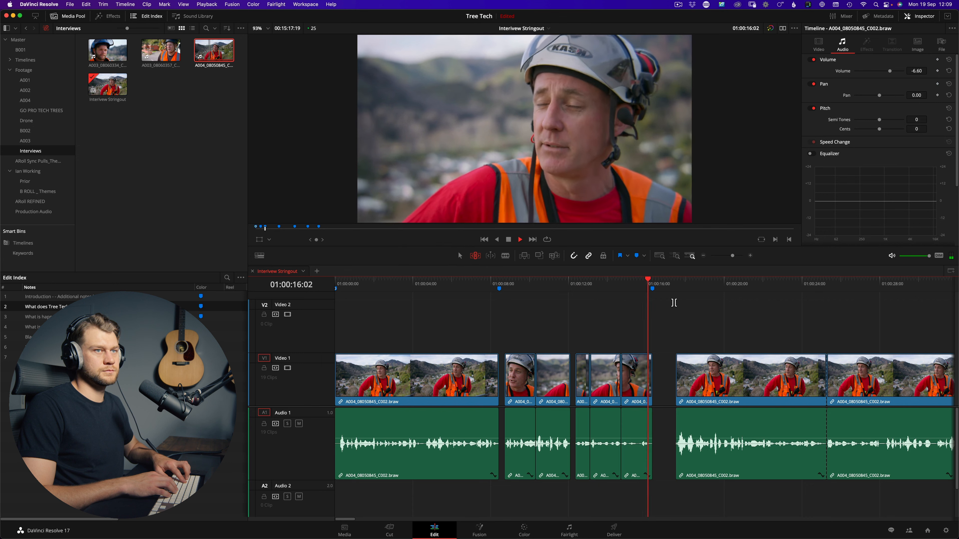
key("k")
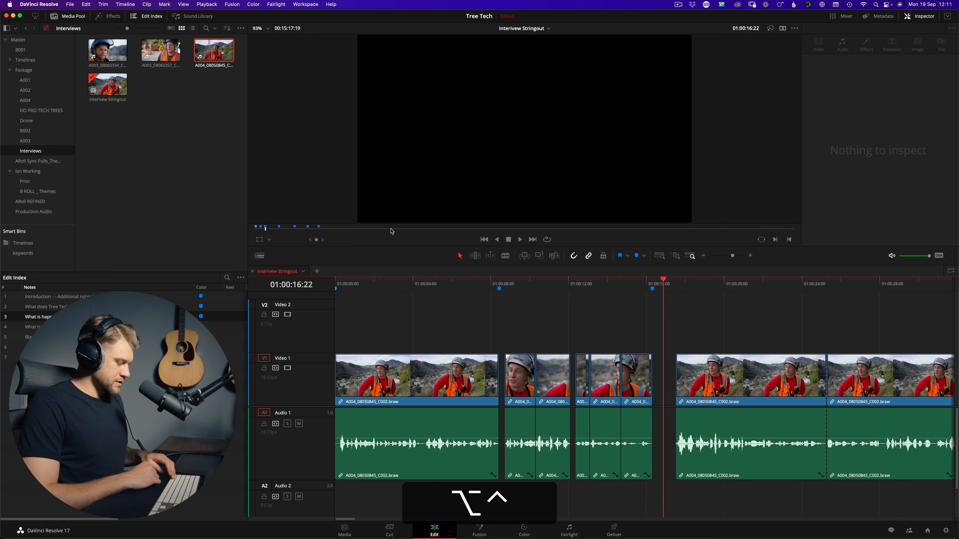
Switch between workspace pages and open the Fairlight page.
key("alt+ctrl+super+2")
key("alt+ctrl+super+3")
key("alt+ctrl+super+Page_Up")
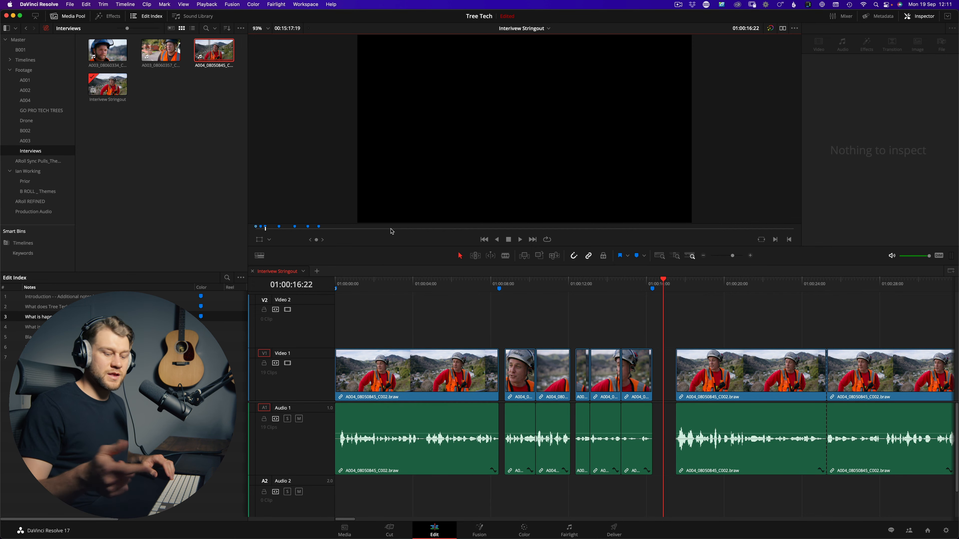
key("alt+ctrl+super+6")
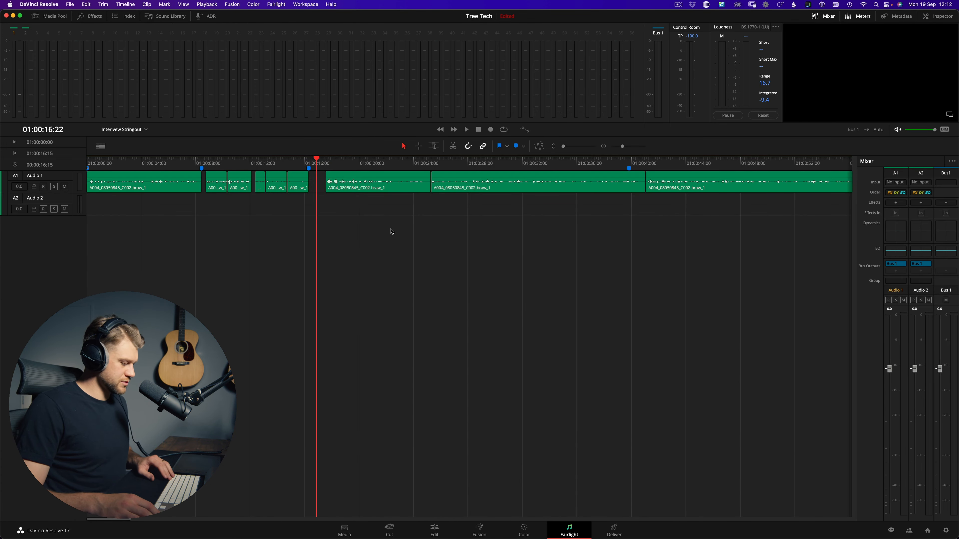
key("alt+ctrl+super+6")
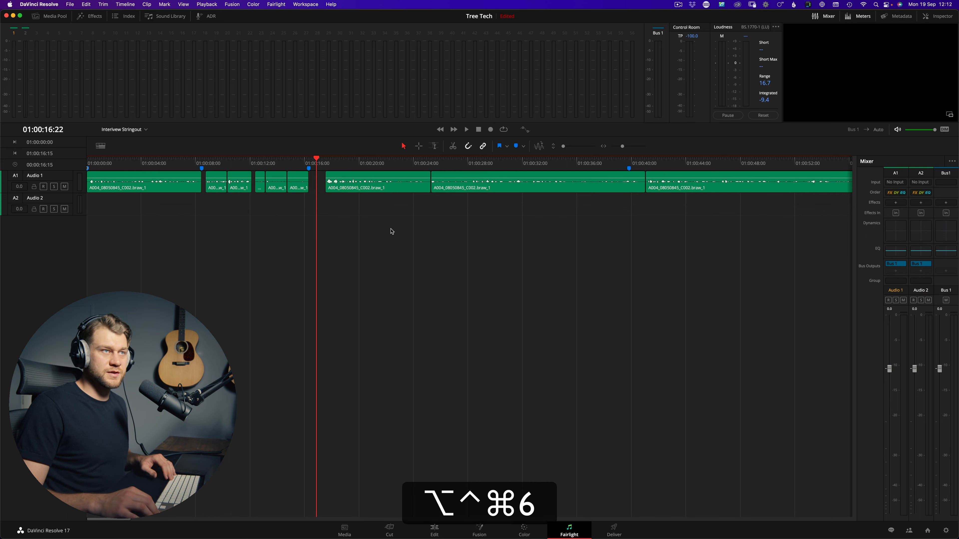
Step through the Media, Cut, Edit, Fusion, Color, Fairlight and Deliver pages in order, and return to the Edit page.
key("alt+ctrl+super+1")
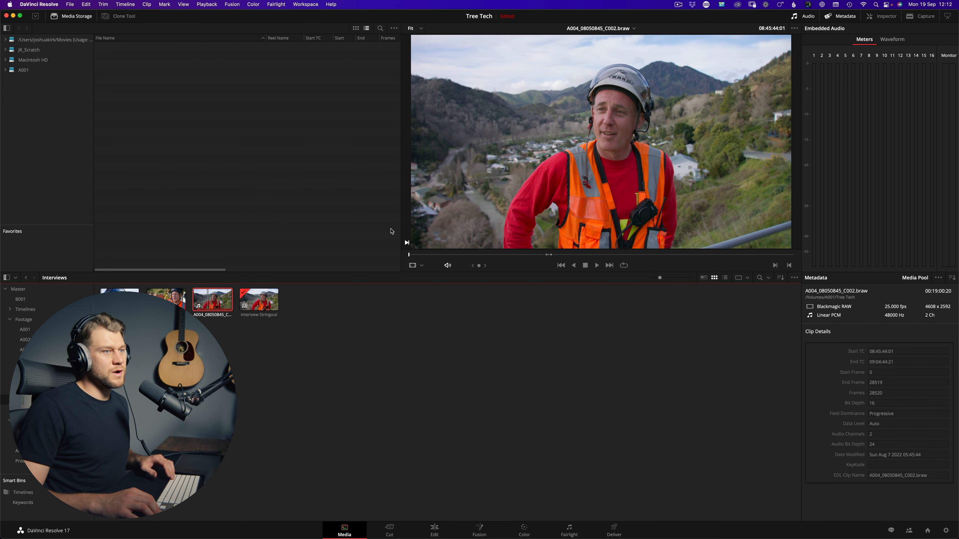
key("alt+ctrl+super+2")
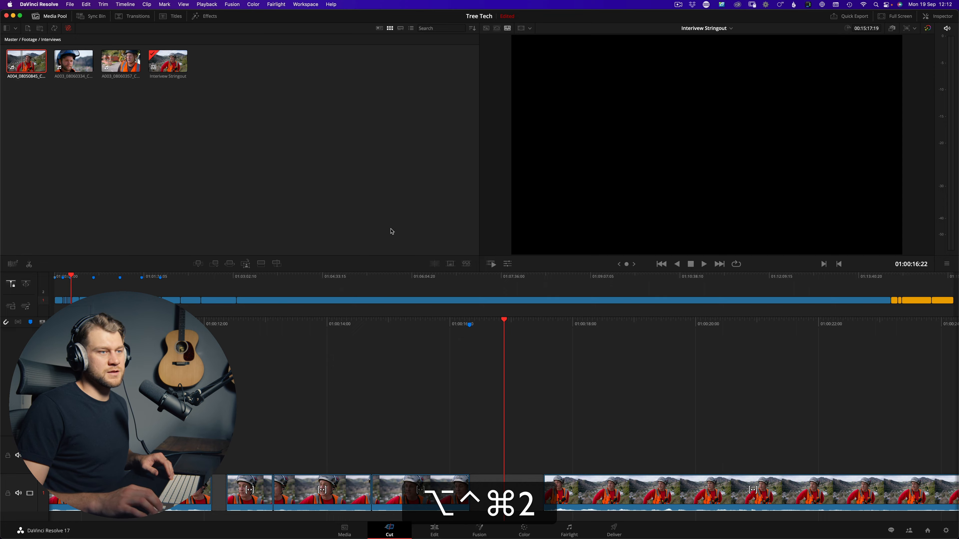
key("alt+ctrl+super+3")
key("alt+ctrl+super+4")
key("alt+ctrl+super+5")
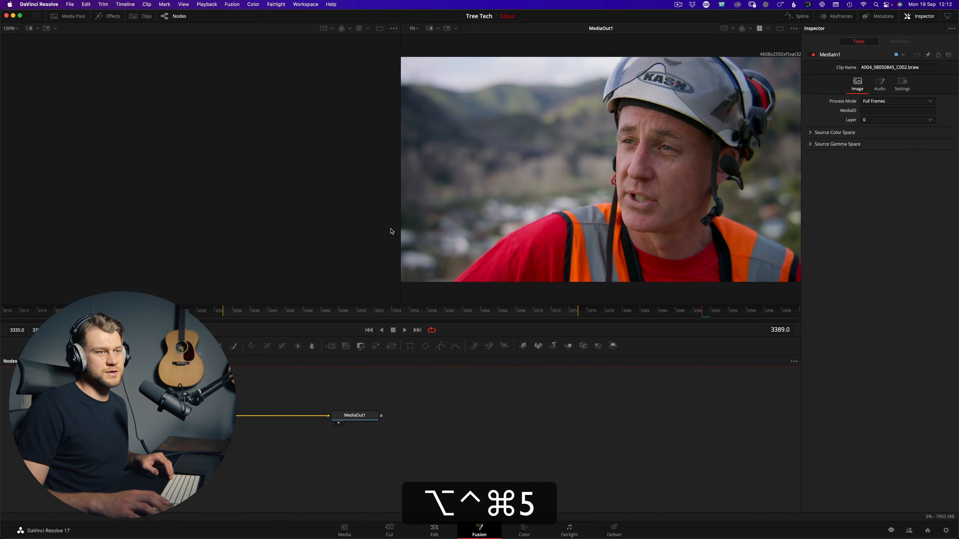
key("alt+ctrl+super+6")
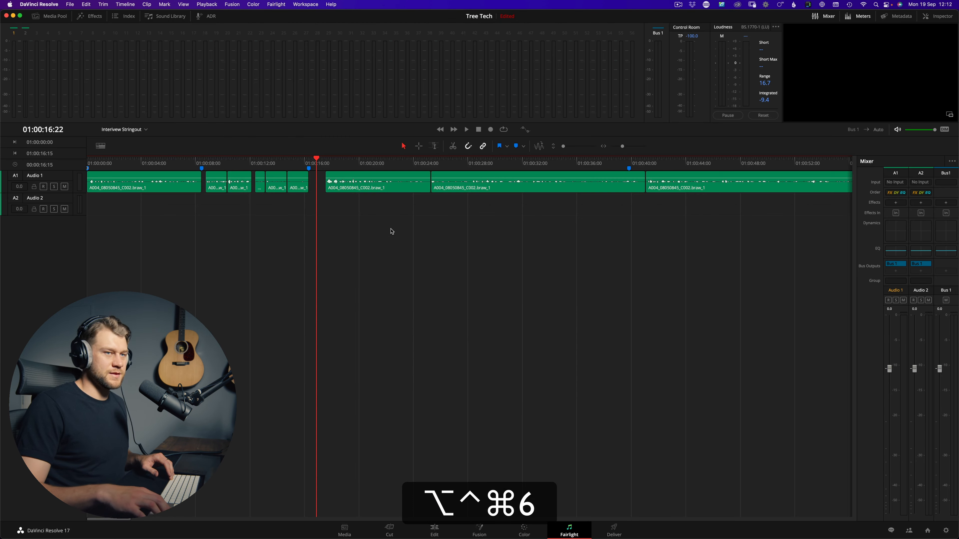
key("alt+ctrl+super+7")
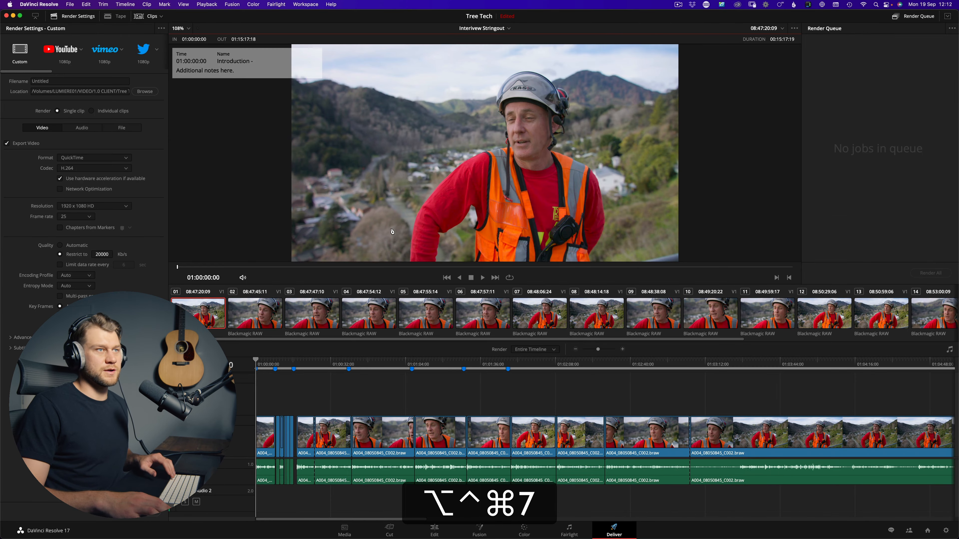
key("alt+ctrl+super+3")
Play the stringout's opening in short stretches, stopping at 01:00:08:06.
key("space")
key("space")
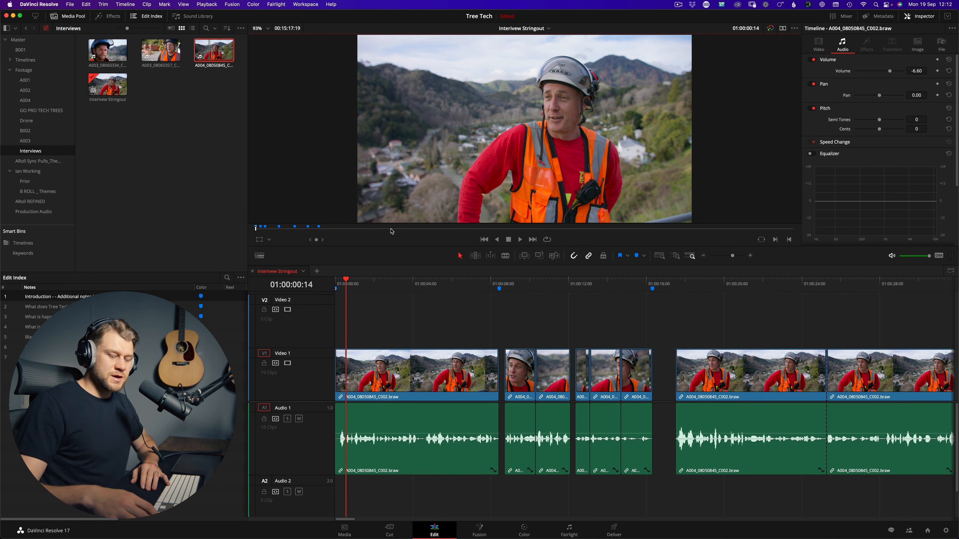
key("space")
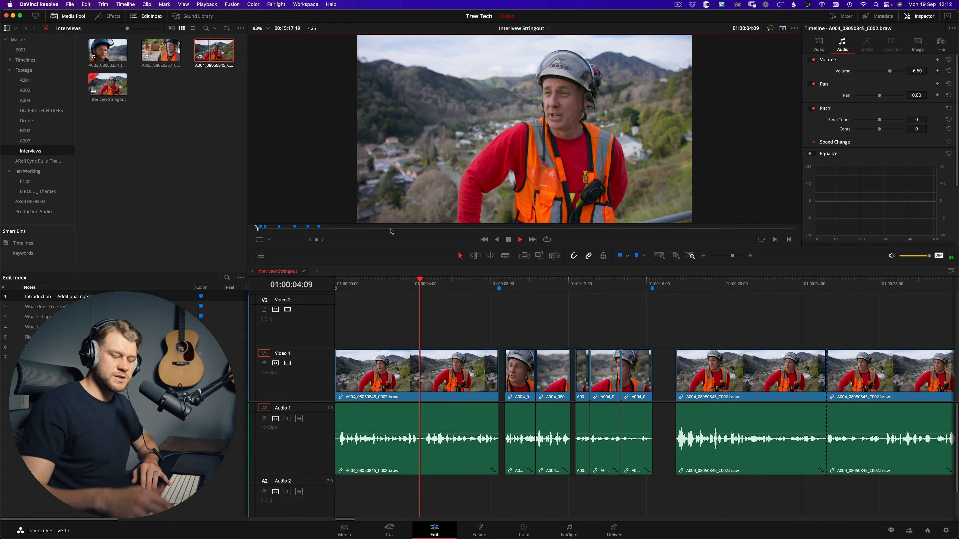
key("space")
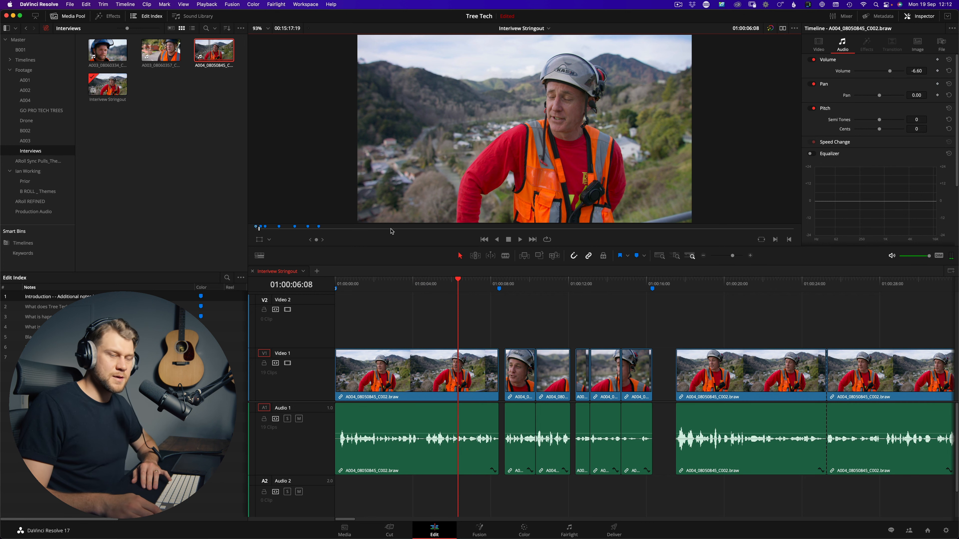
key("space")
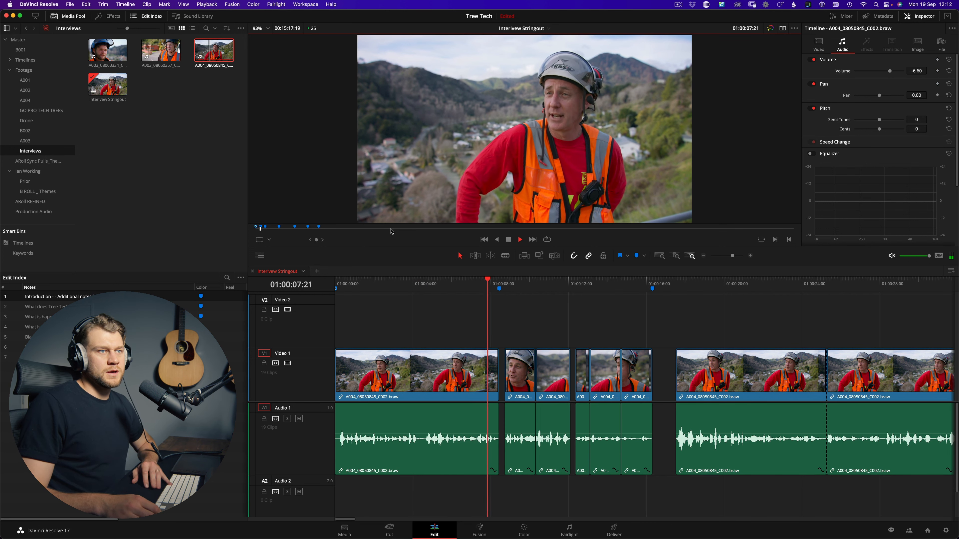
key("space")
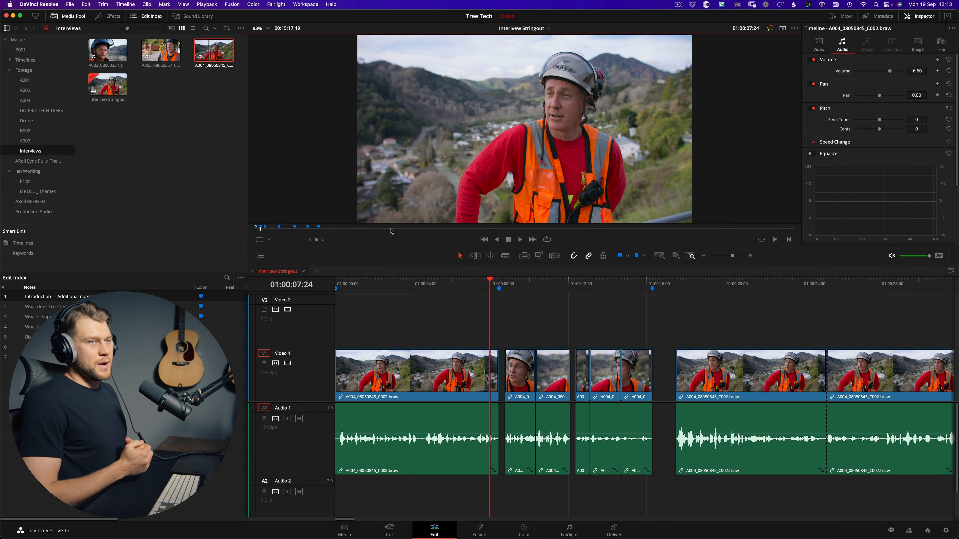
key("space")
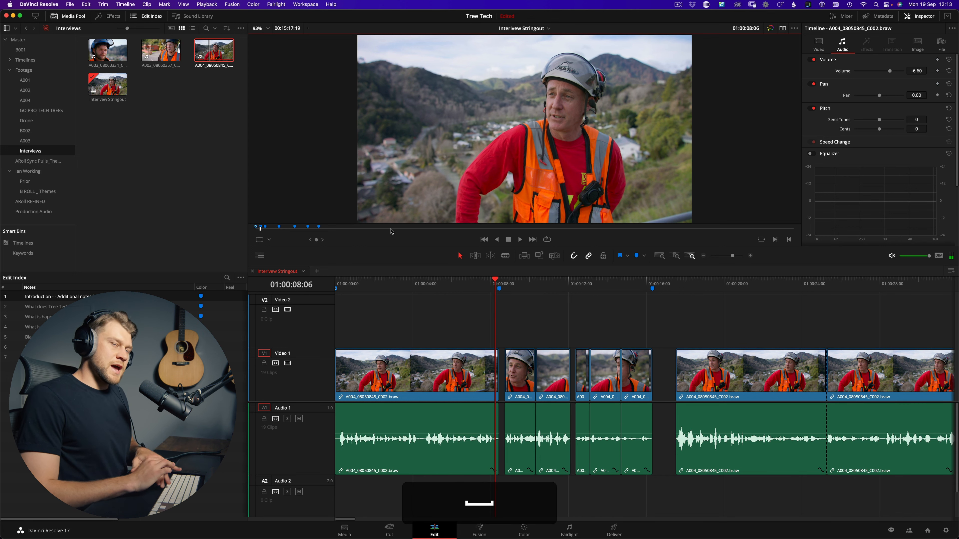
Preview the frame with 4:3 side blanking and with widescreen letterbox blanking, and reset the output blanking.
key("ctrl")
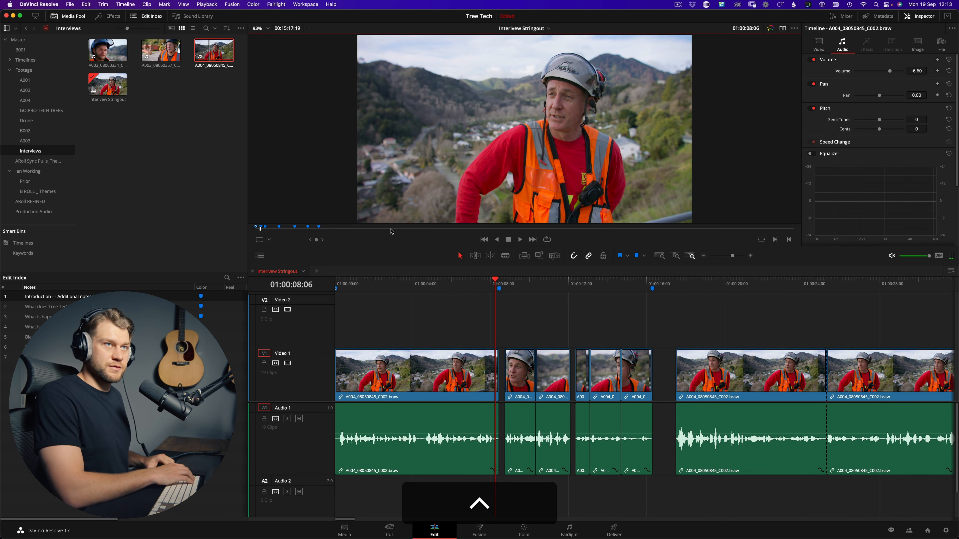
key("ctrl+i")
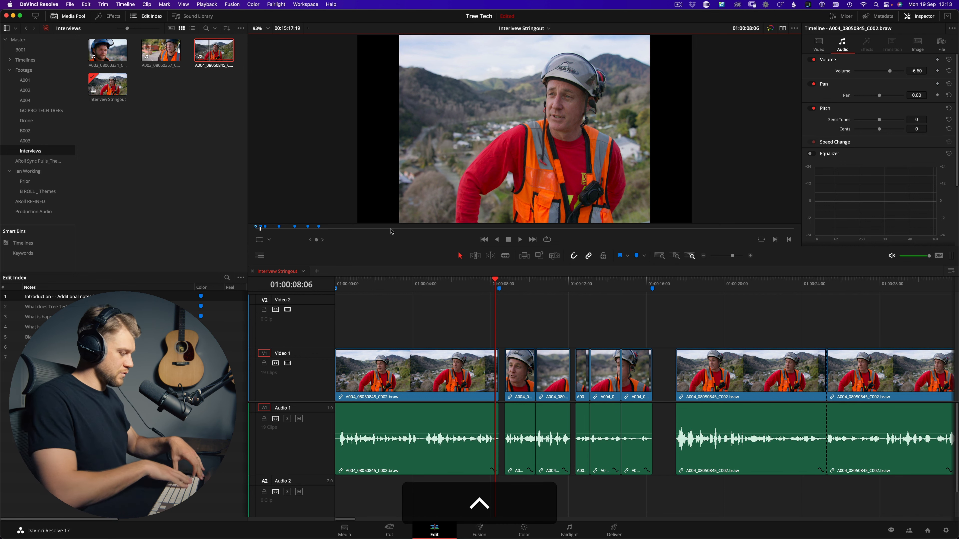
key("ctrl+7")
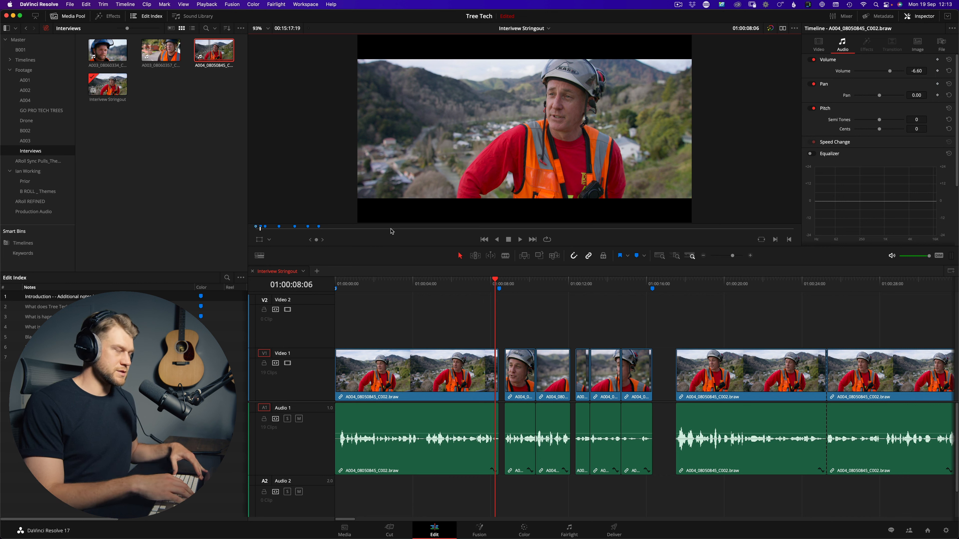
key("ctrl+0")
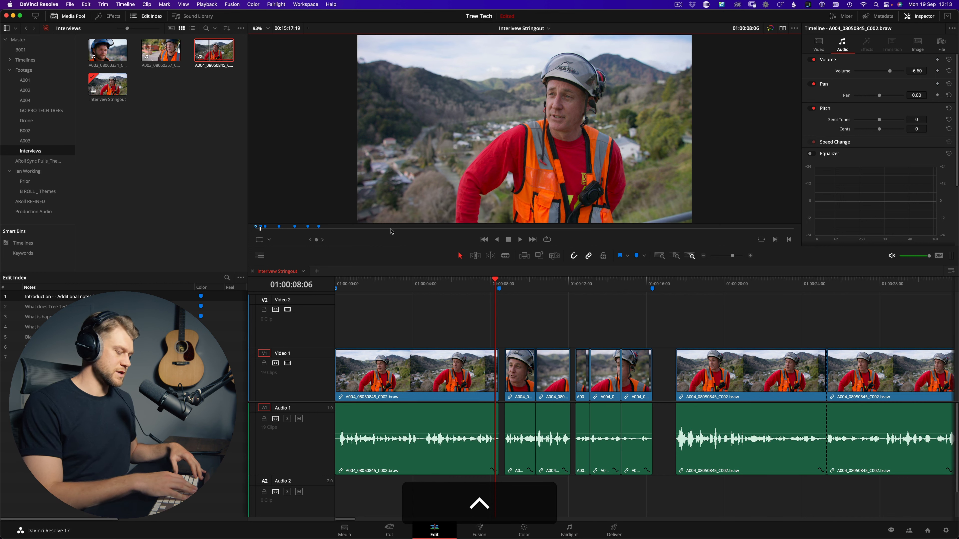
key("ctrl+0")
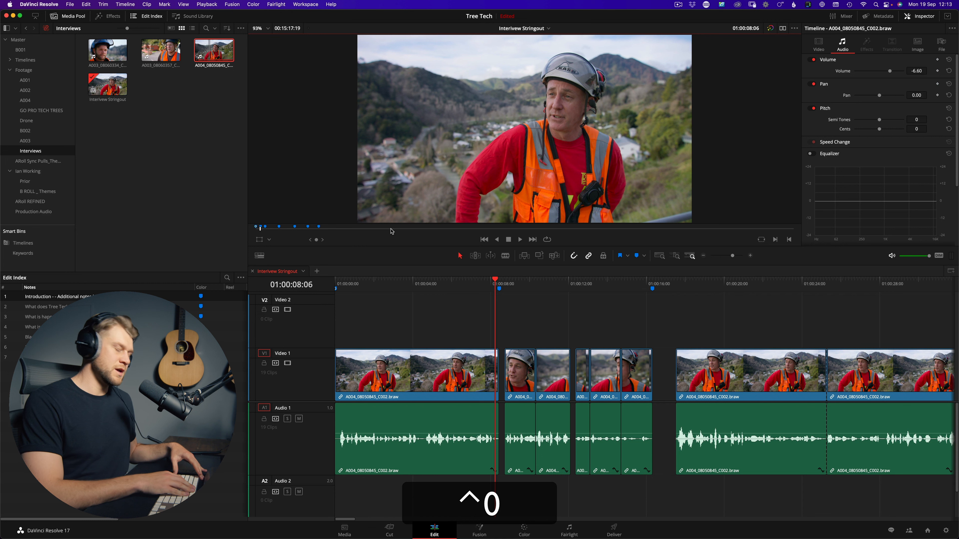
Cycle the output blanking from the widescreen letterbox through narrower presets to 4:3, and reset it to the full frame.
key("ctrl+7")
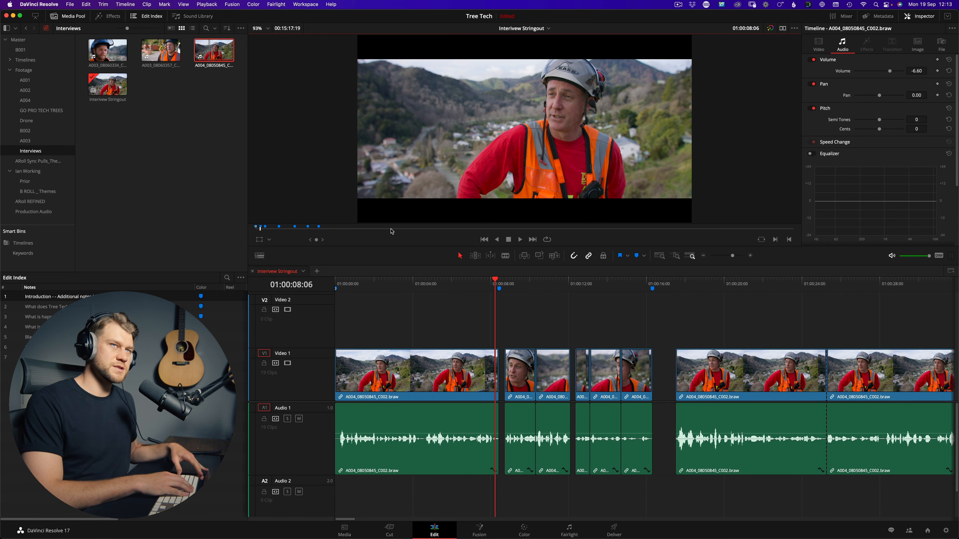
key("ctrl+6")
key("ctrl+5")
key("ctrl+3")
key("ctrl+1")
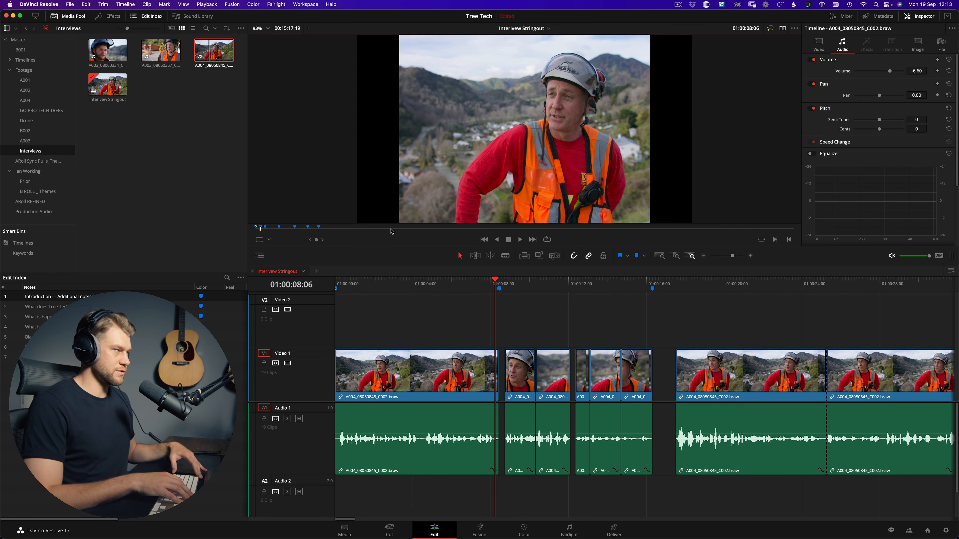
key("ctrl+0")
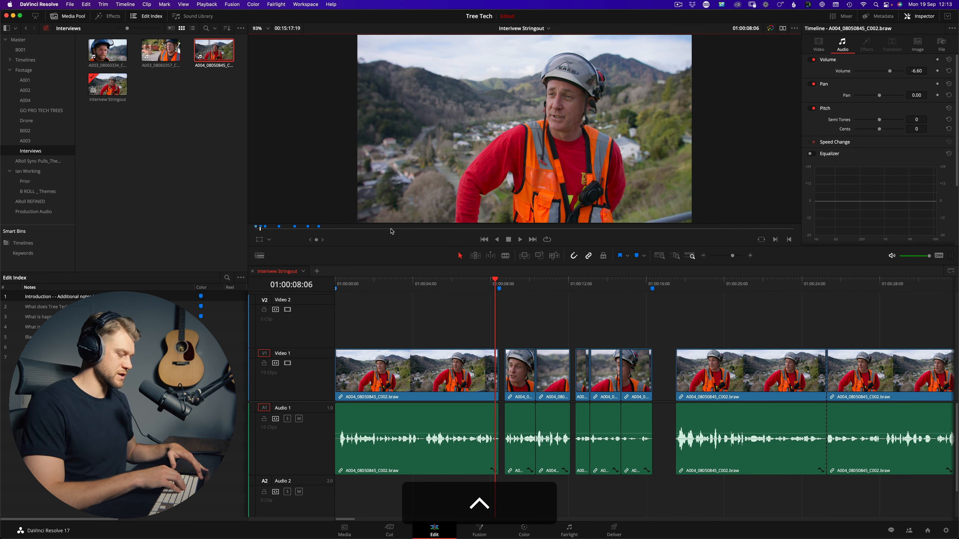
Play the stringout with widescreen letterbox blanking applied, remove the blanking and stop playback at 01:00:01:06.
key("ctrl+7")
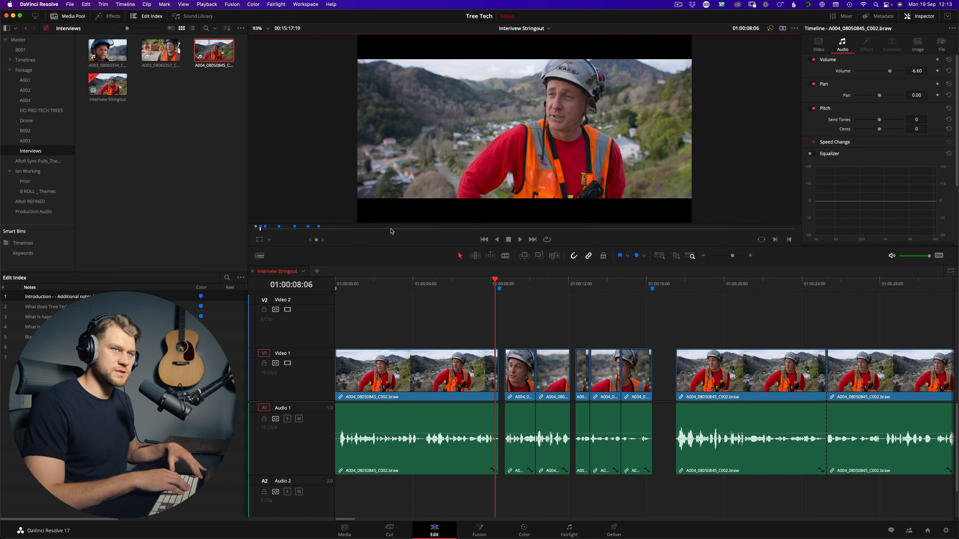
key("space")
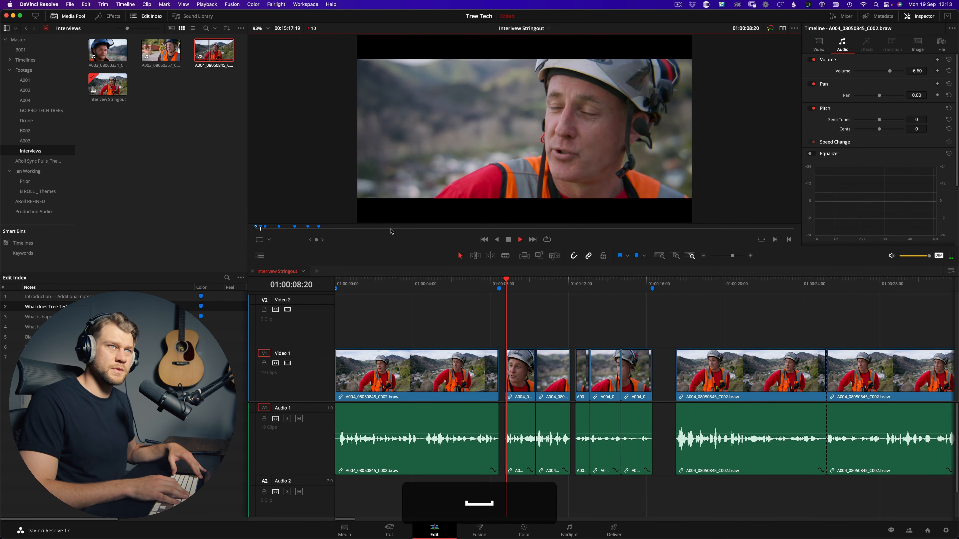
key("ctrl+0")
key("ctrl+0")
key("space")
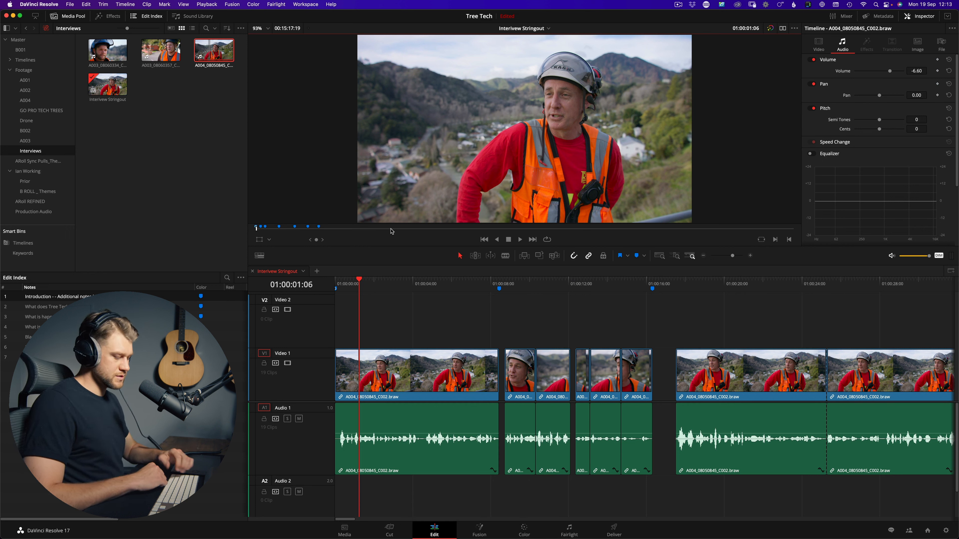
Override the project settings for the Interivew Stringout timeline and set its resolution to 2048 x 858 DCI Scope 2.39.
key("f")
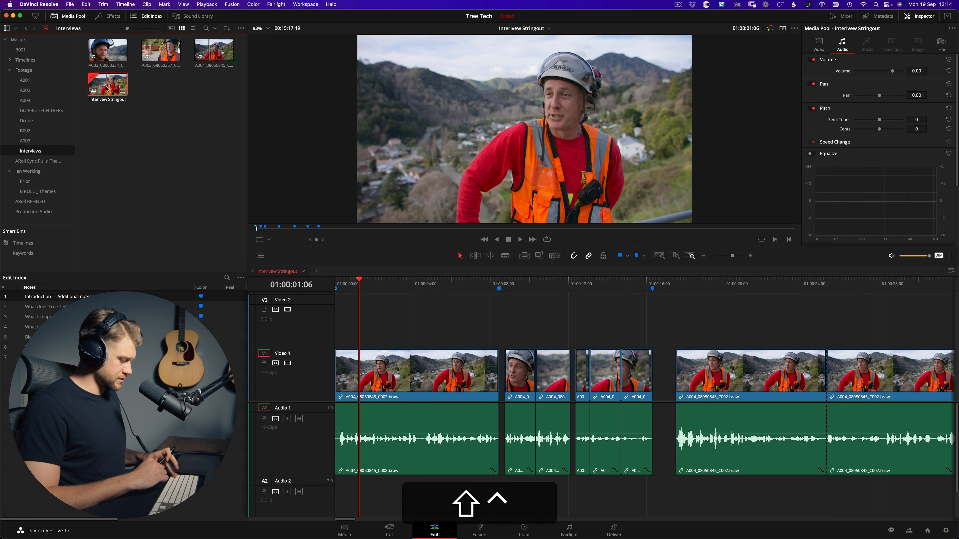
key("ctrl+alt+shift+super+t")
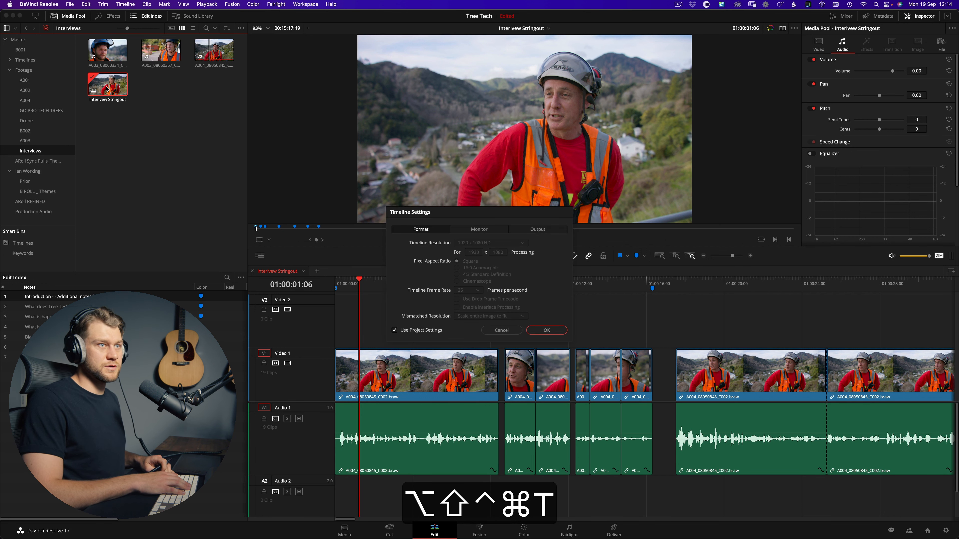
key("ctrl+alt+shift+super+8")
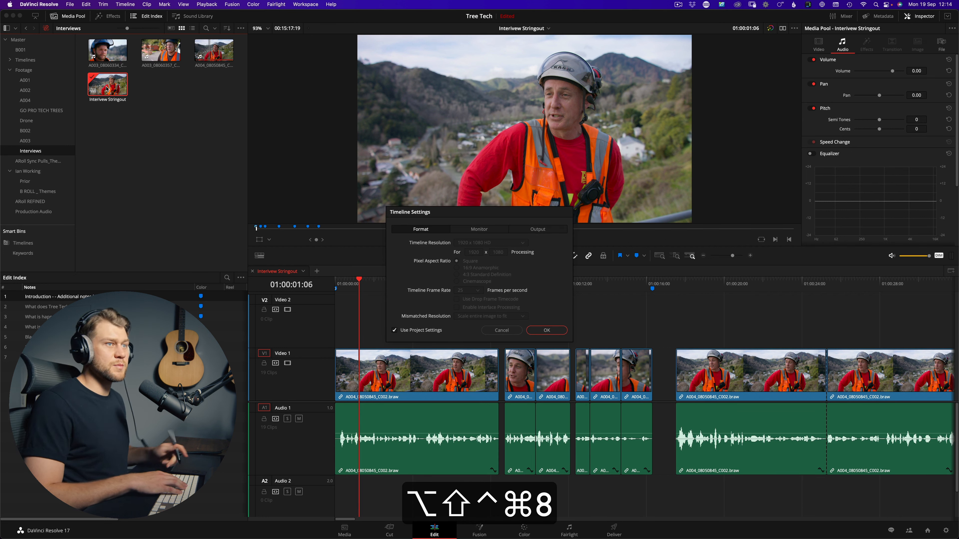
left_click(419, 328)
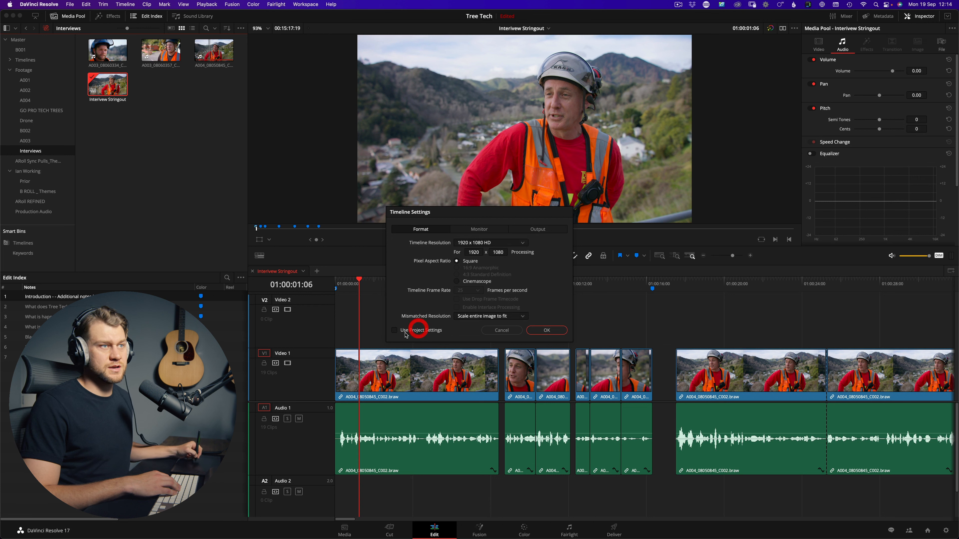
left_click(495, 242)
scroll(526, 269, "down", 2)
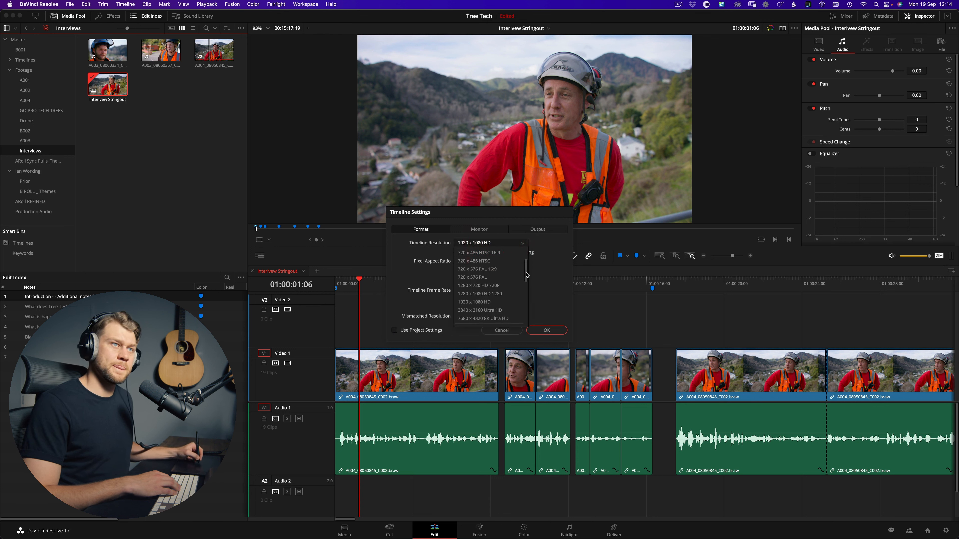
left_click_drag(526, 274, 527, 292)
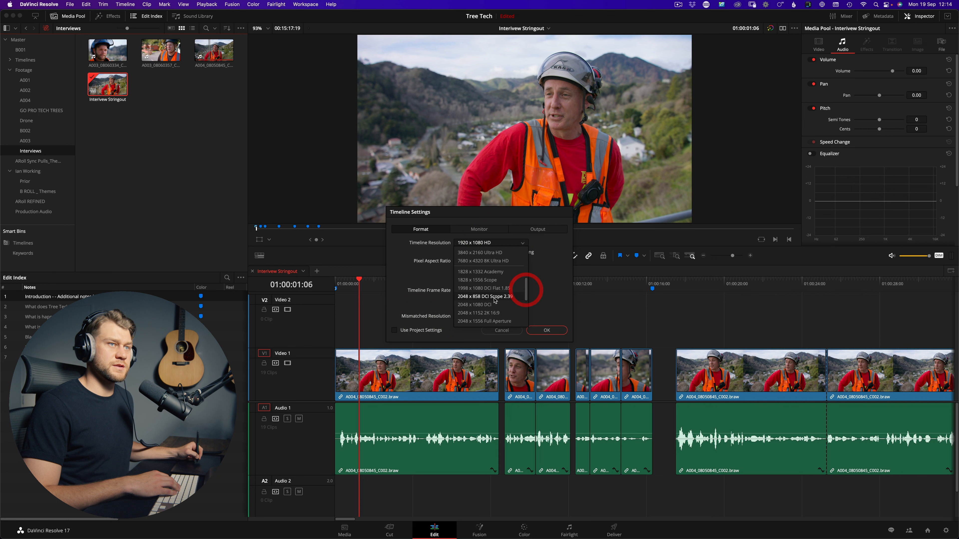
left_click(481, 297)
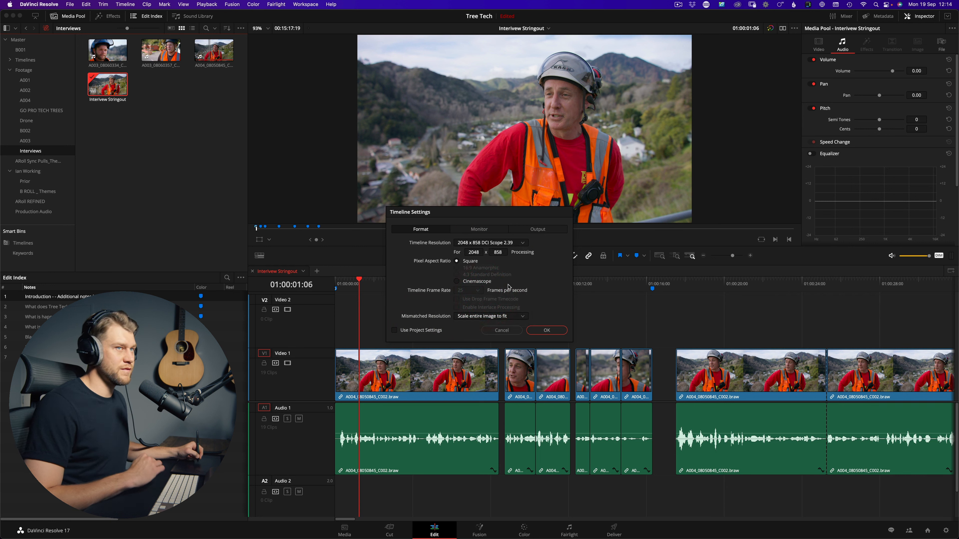
left_click(547, 331)
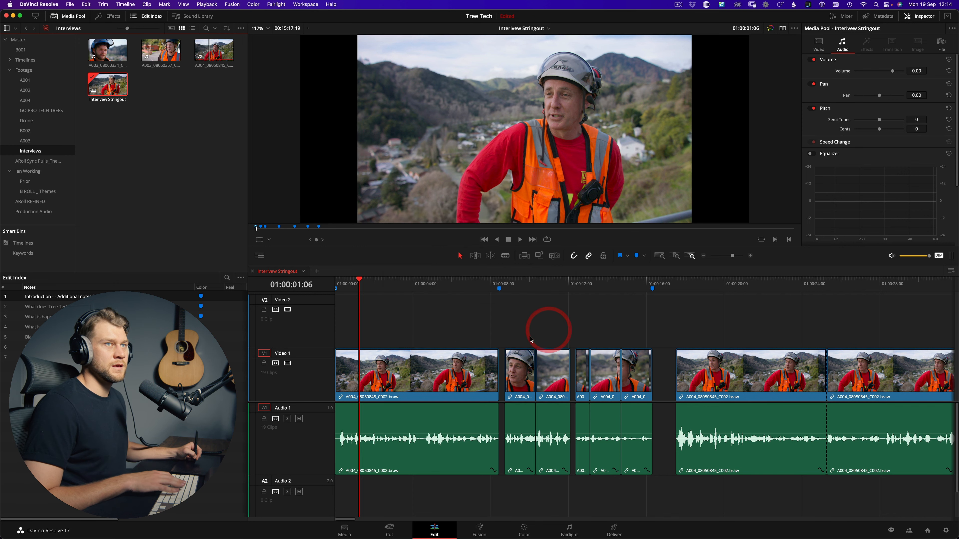
Set the Retime and Scaling option of all timeline clips to Fill, and play the opening briefly, stopping at 01:00:04:12.
left_click(433, 320)
key("super+a")
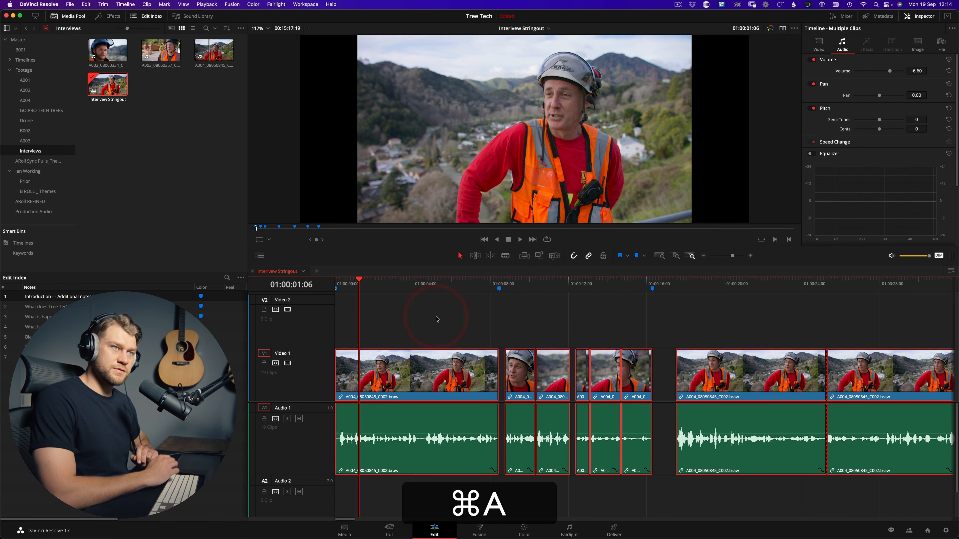
left_click(825, 45)
scroll(845, 169, "down", 1)
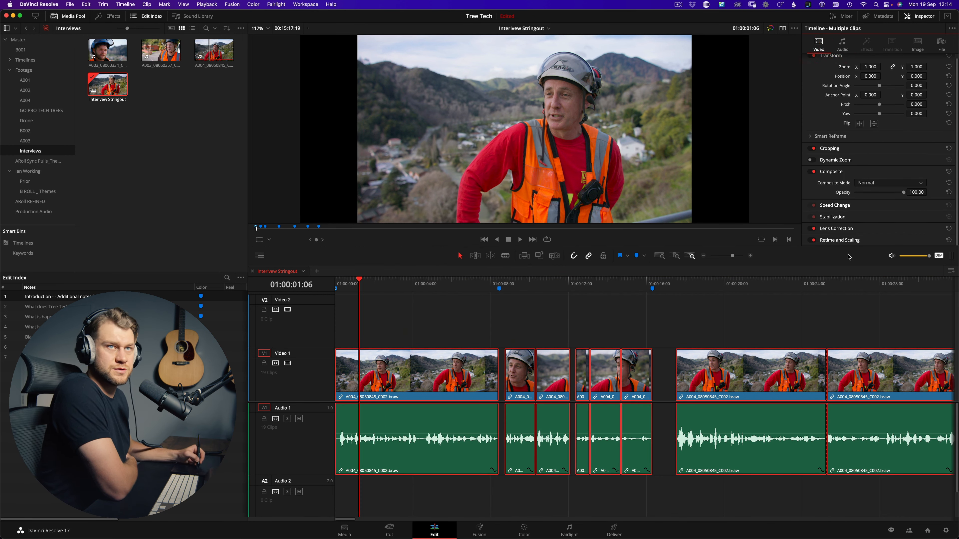
left_click(839, 240)
scroll(853, 227, "down", 5)
left_click(890, 220)
left_click(872, 257)
left_click(528, 321)
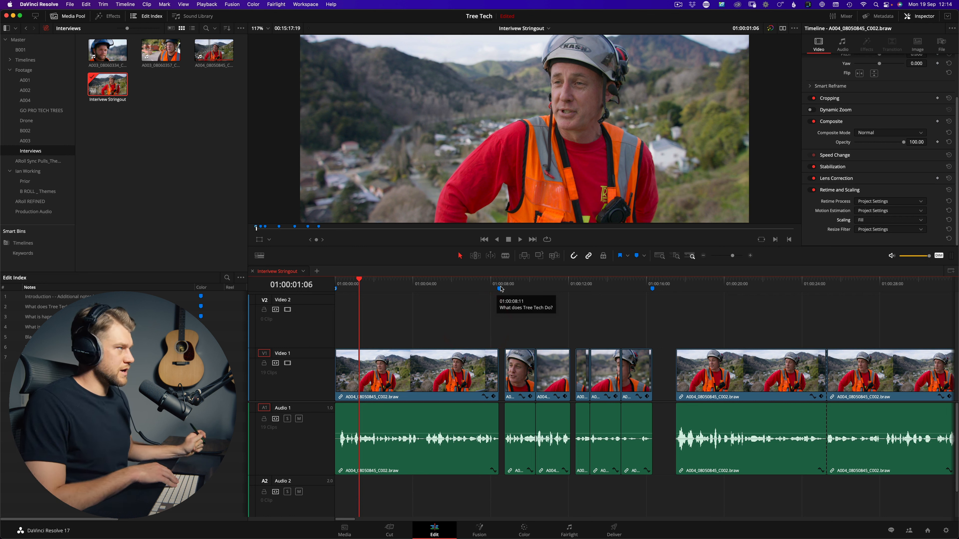
key("space")
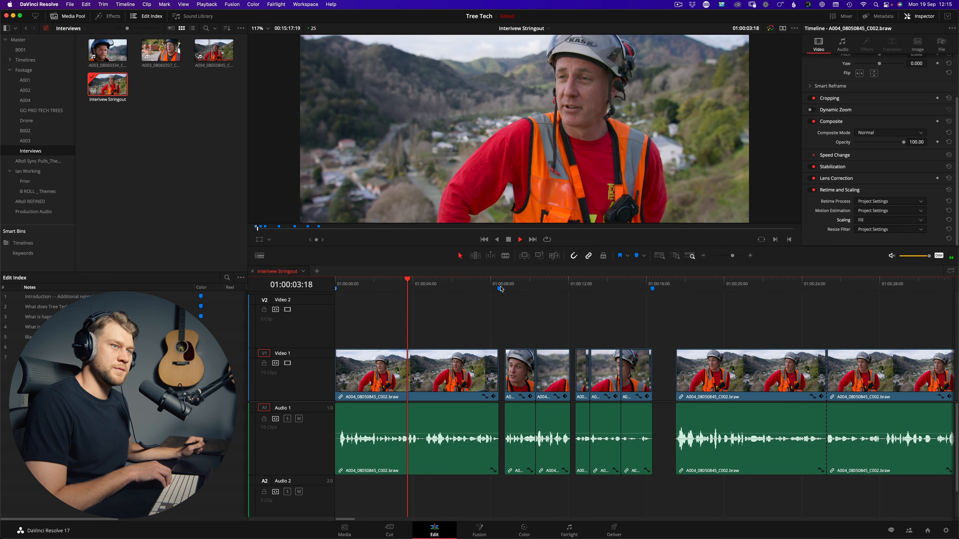
key("space")
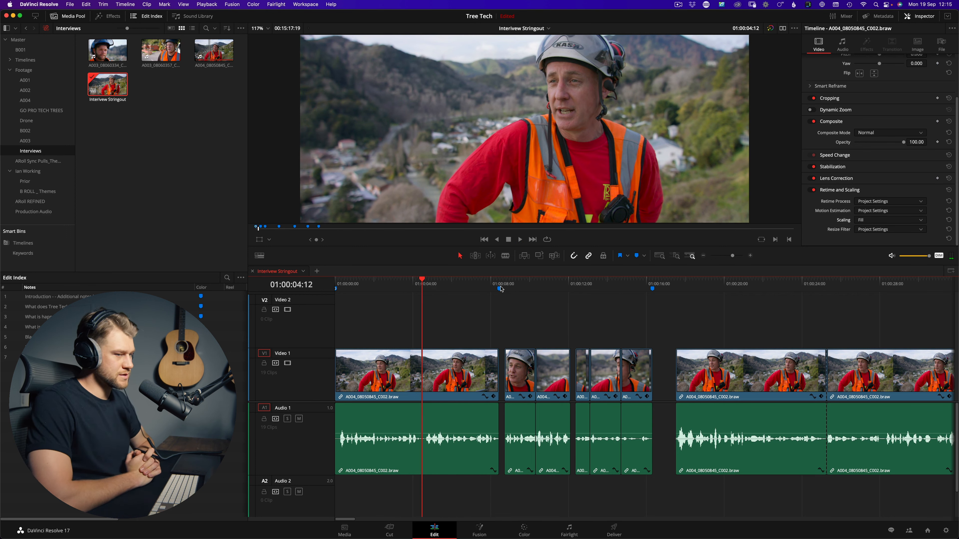